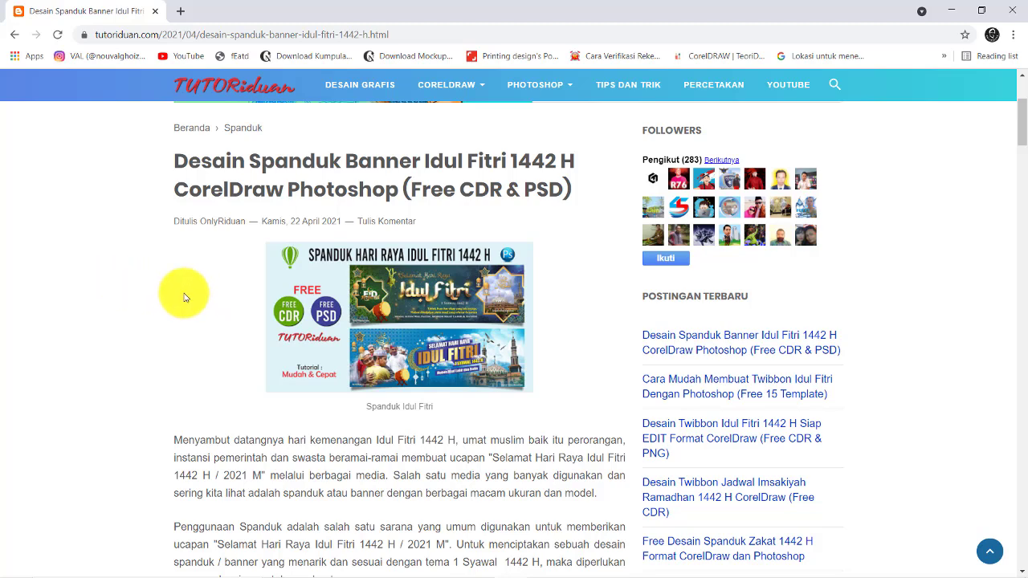
- Scroll the TUTORiduan article to the CDR/PSD download details and the three-font list
scroll(180, 290, down, 3)
scroll(157, 287, down, 2)
scroll(159, 290, down, 2)
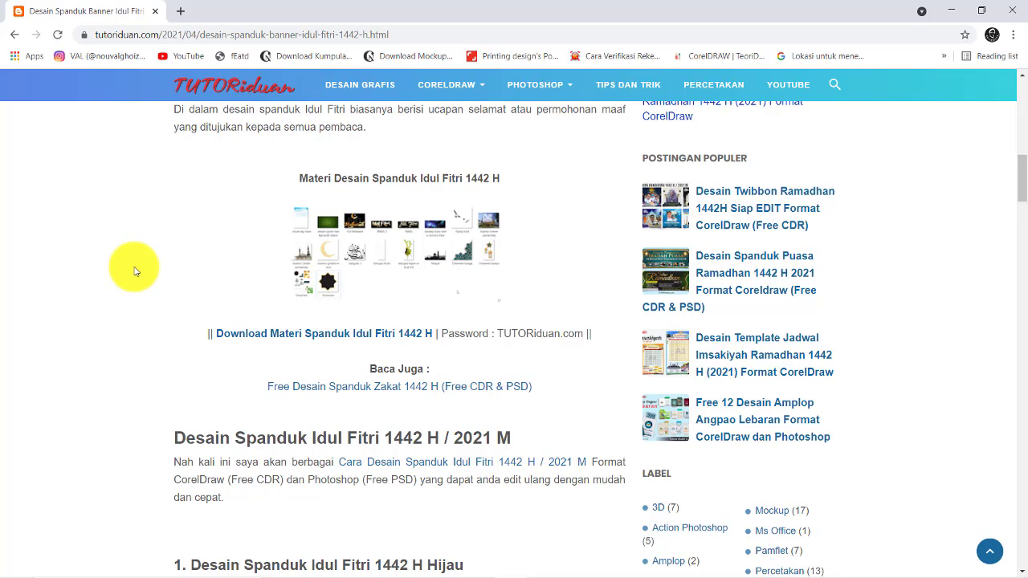
scroll(134, 272, down, 1)
scroll(132, 269, down, 2)
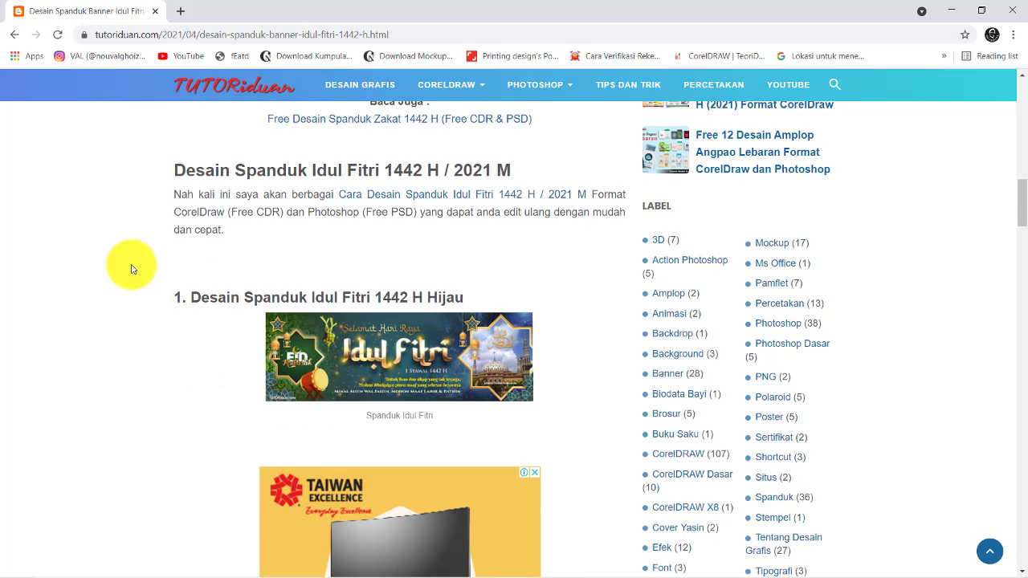
scroll(133, 269, down, 3)
scroll(133, 270, down, 2)
scroll(133, 269, up, 2)
scroll(133, 269, up, 3)
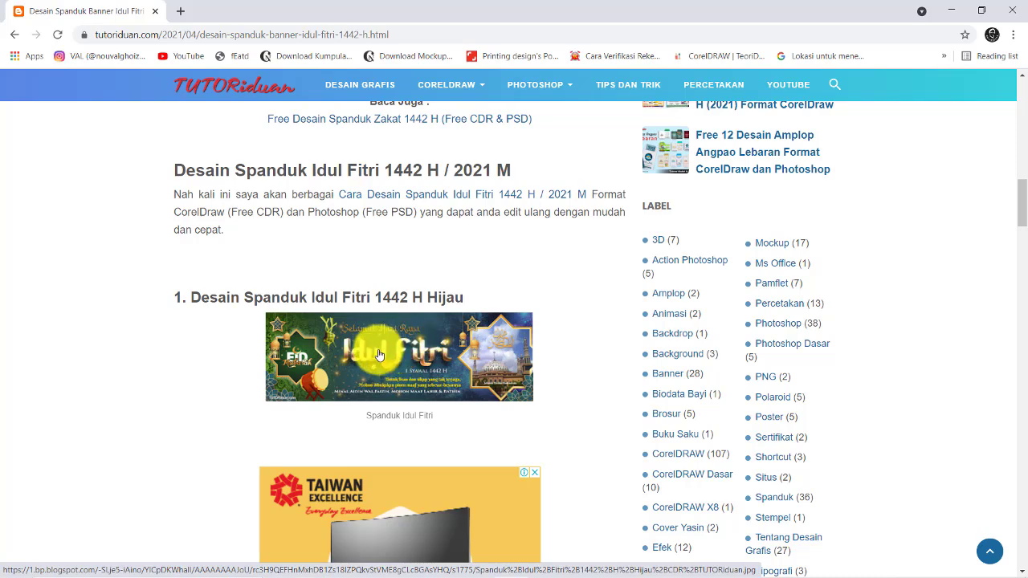
scroll(394, 345, down, 3)
scroll(397, 344, down, 1)
scroll(399, 343, down, 2)
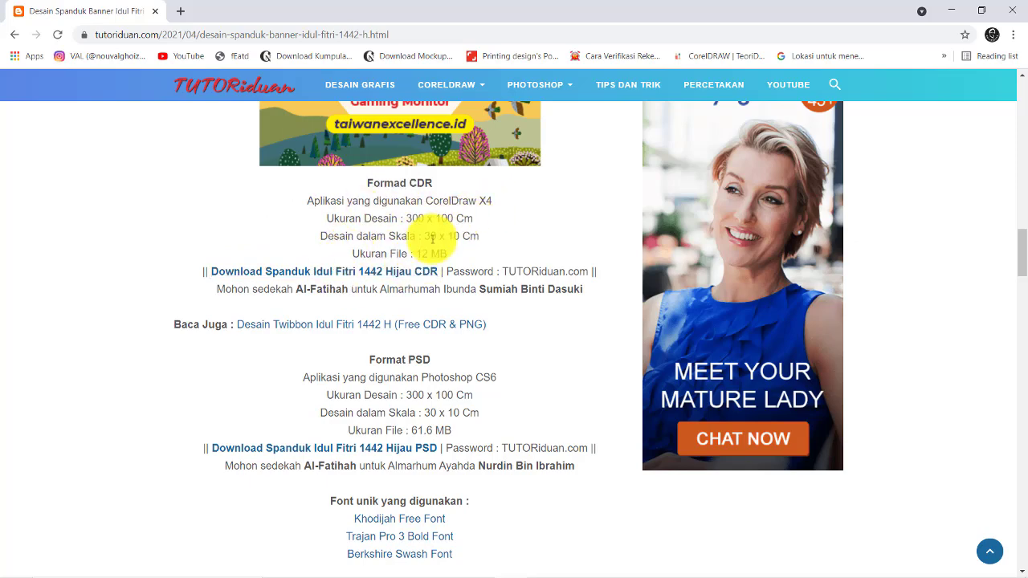
scroll(421, 238, up, 4)
scroll(401, 240, up, 1)
scroll(378, 241, down, 1)
scroll(405, 313, down, 4)
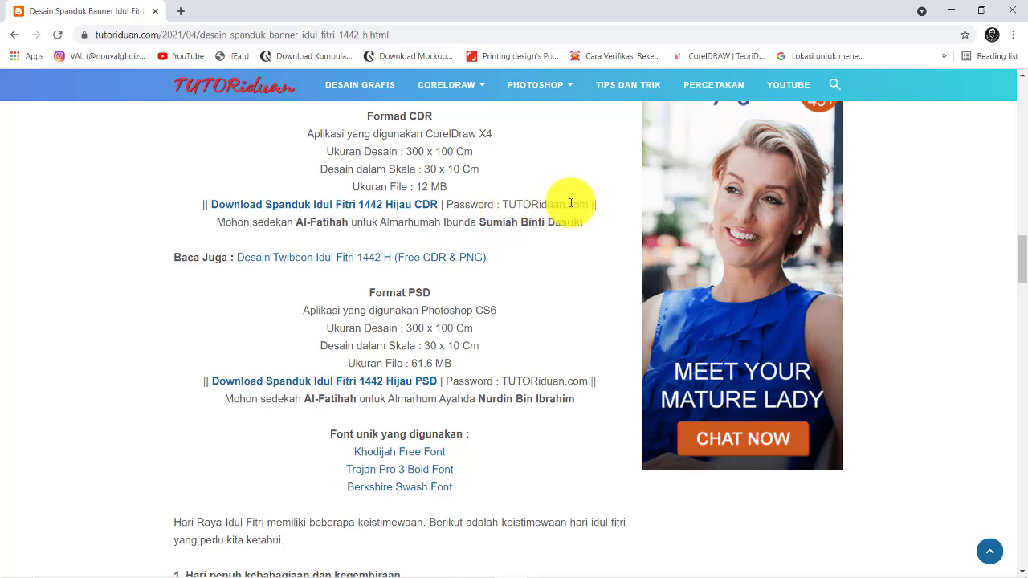
scroll(540, 257, down, 2)
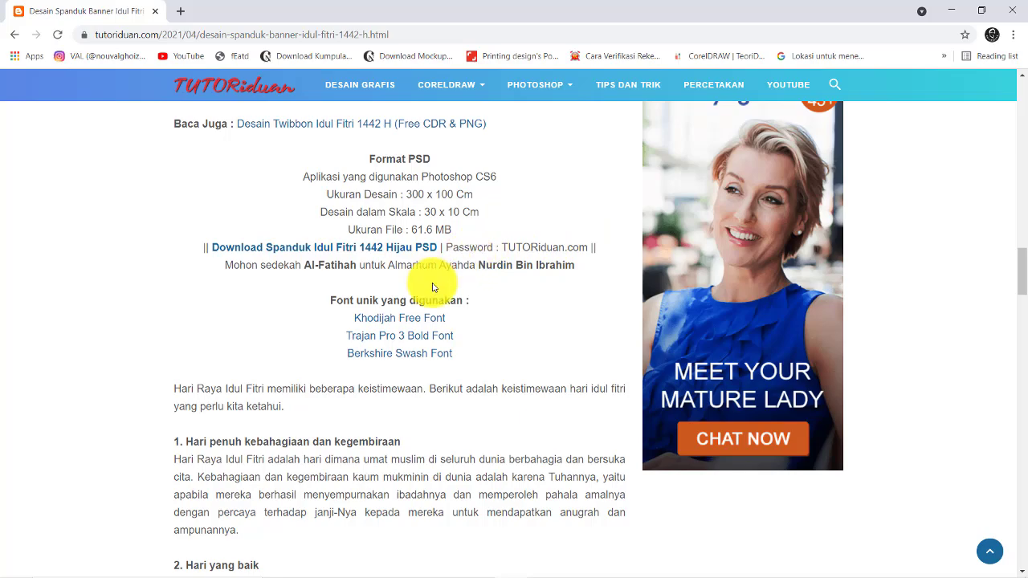
scroll(485, 252, up, 4)
scroll(474, 241, up, 2)
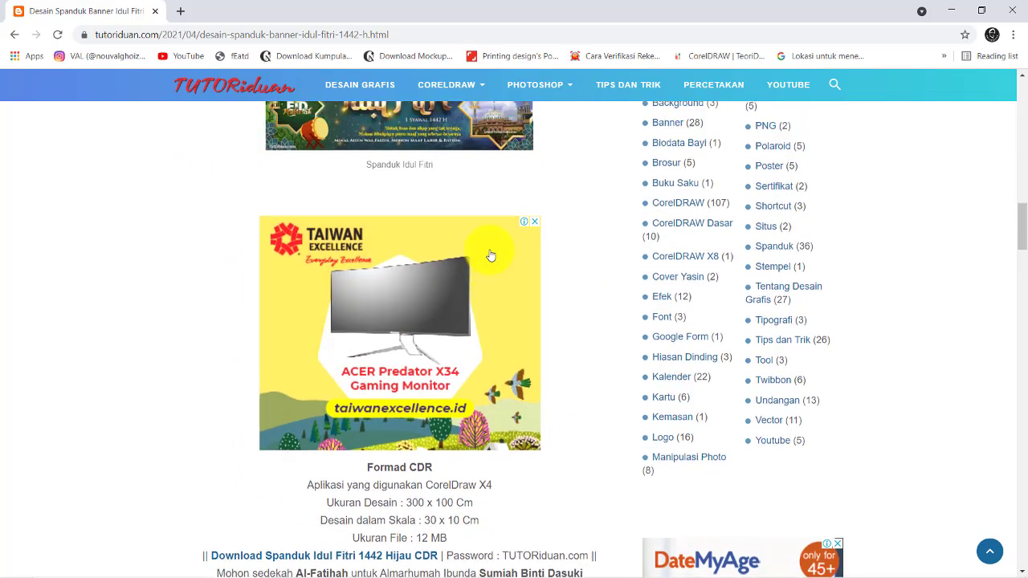
scroll(459, 233, up, 2)
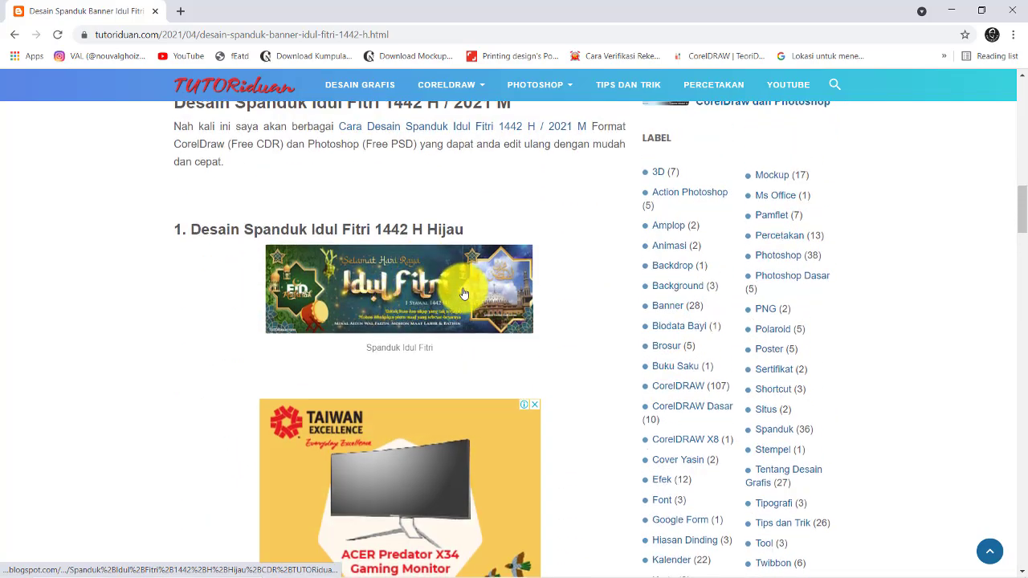
scroll(461, 289, down, 6)
scroll(465, 293, down, 2)
scroll(463, 292, down, 1)
scroll(461, 291, down, 1)
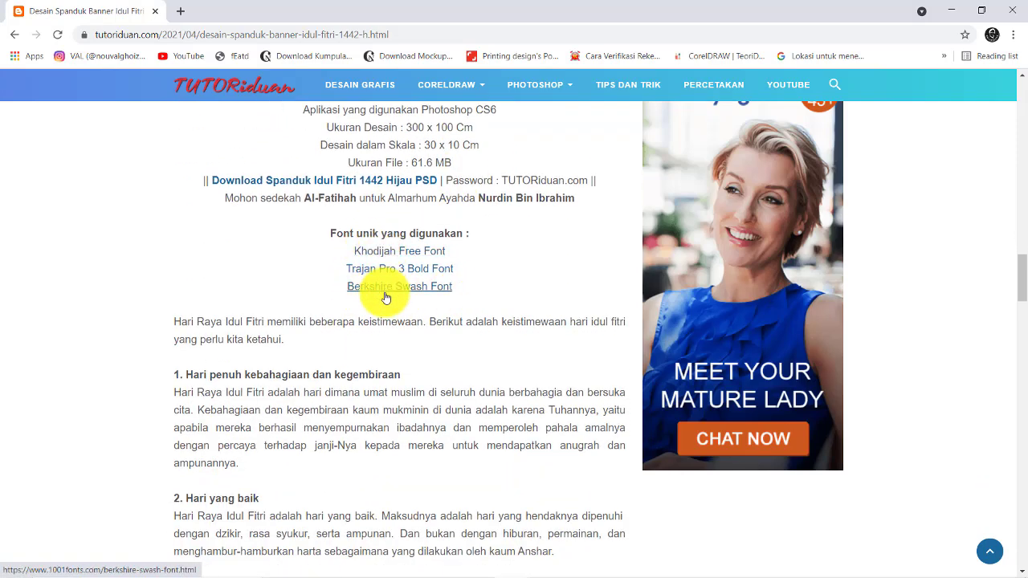
- Download the Khodijah font from dafont, then scroll the article down to the blue banner
click(400, 256)
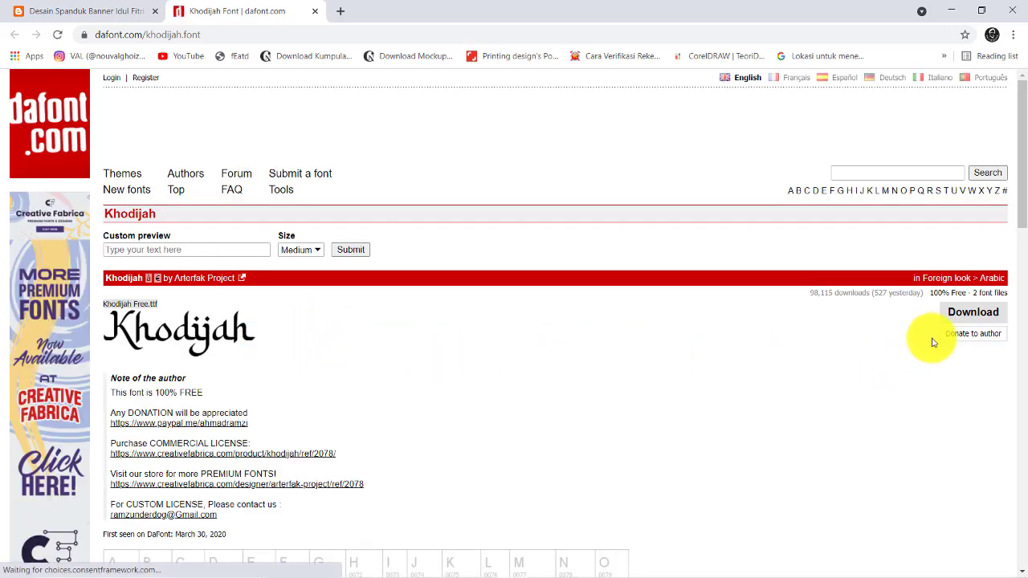
click(977, 319)
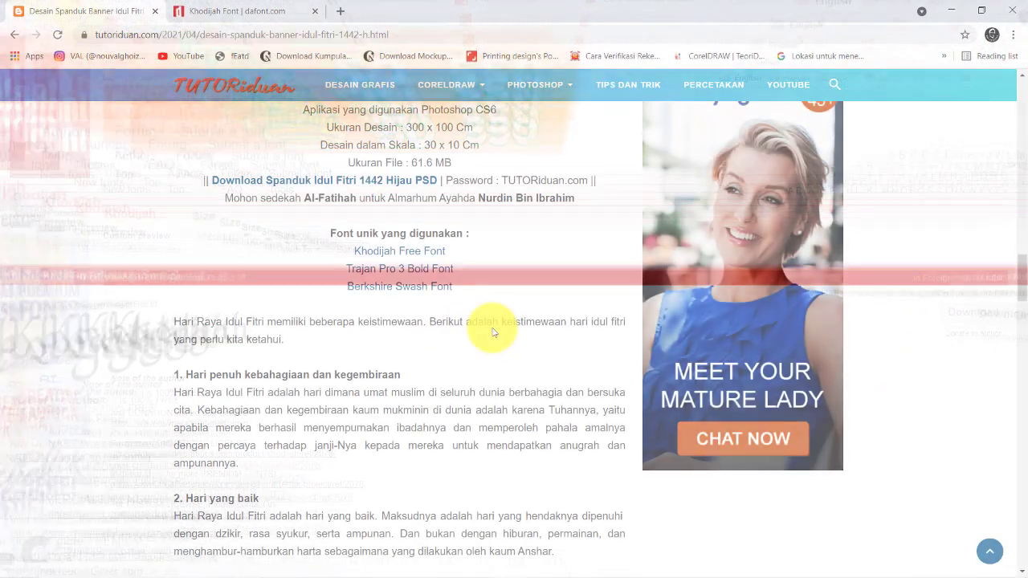
scroll(493, 332, down, 1)
scroll(493, 332, down, 3)
scroll(493, 332, down, 4)
scroll(490, 329, down, 3)
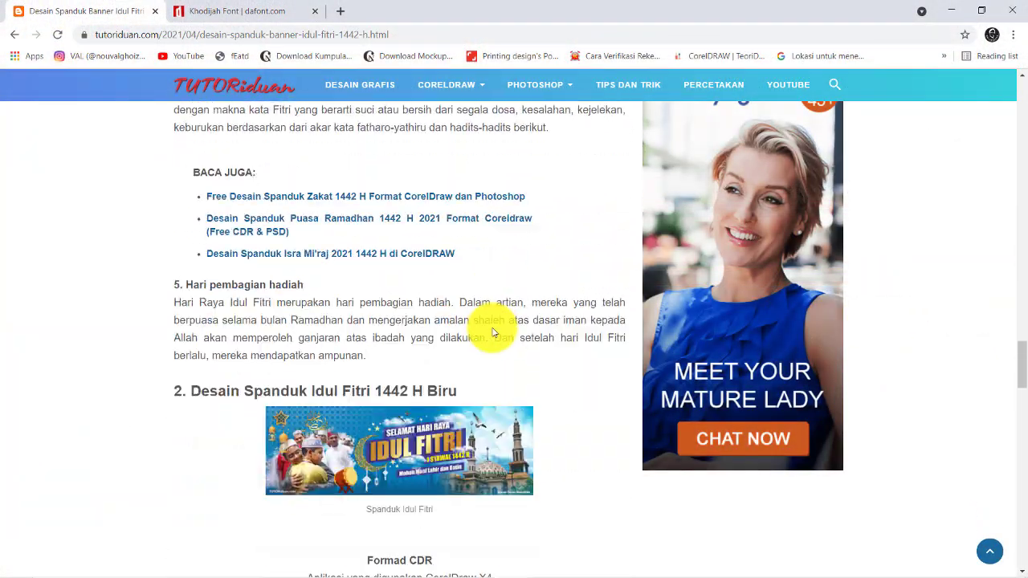
scroll(490, 329, down, 2)
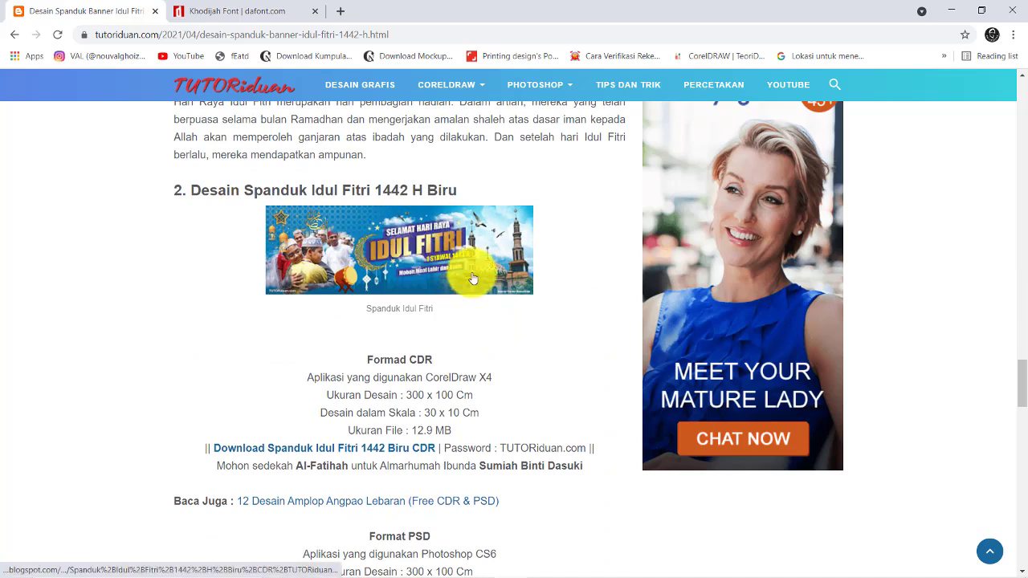
scroll(473, 278, down, 2)
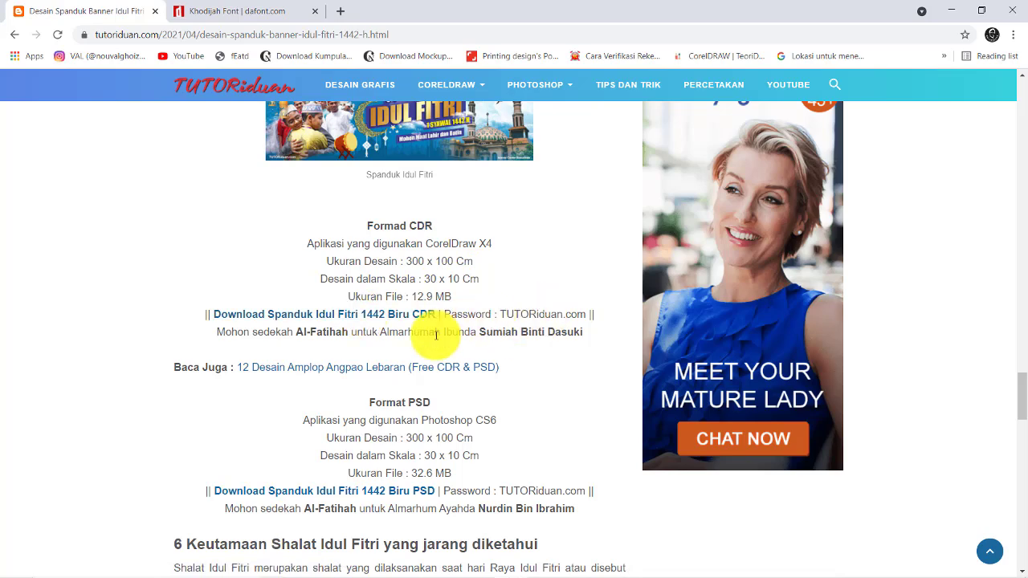
scroll(468, 335, down, 1)
scroll(469, 335, down, 2)
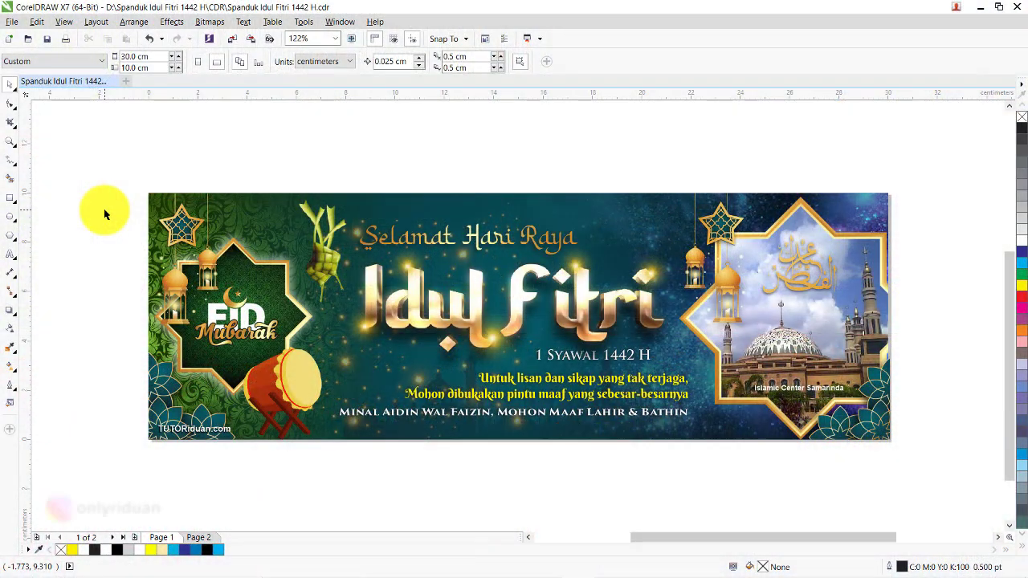
click(203, 541)
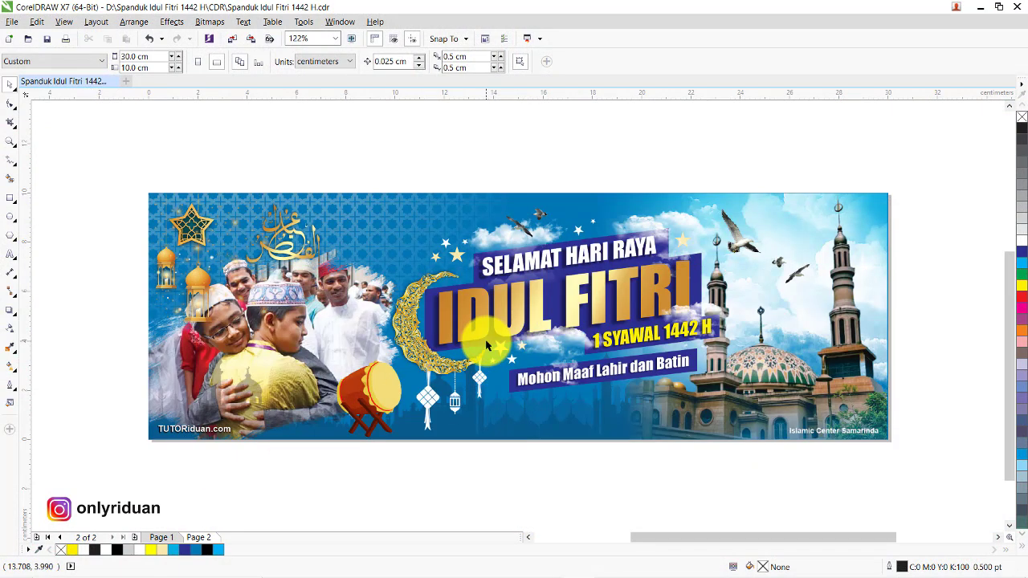
key(Page_Up)
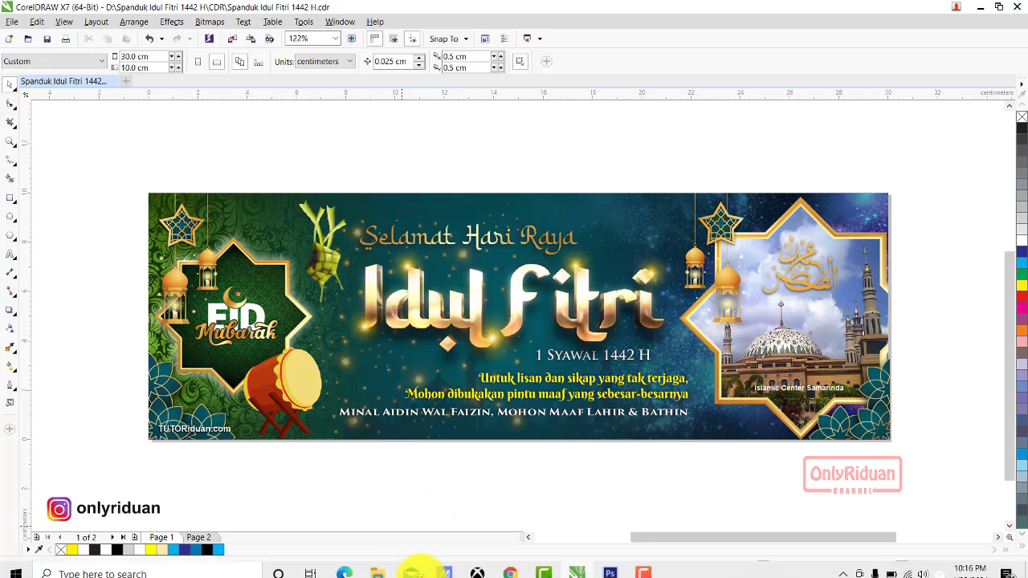
mouse_move(378, 565)
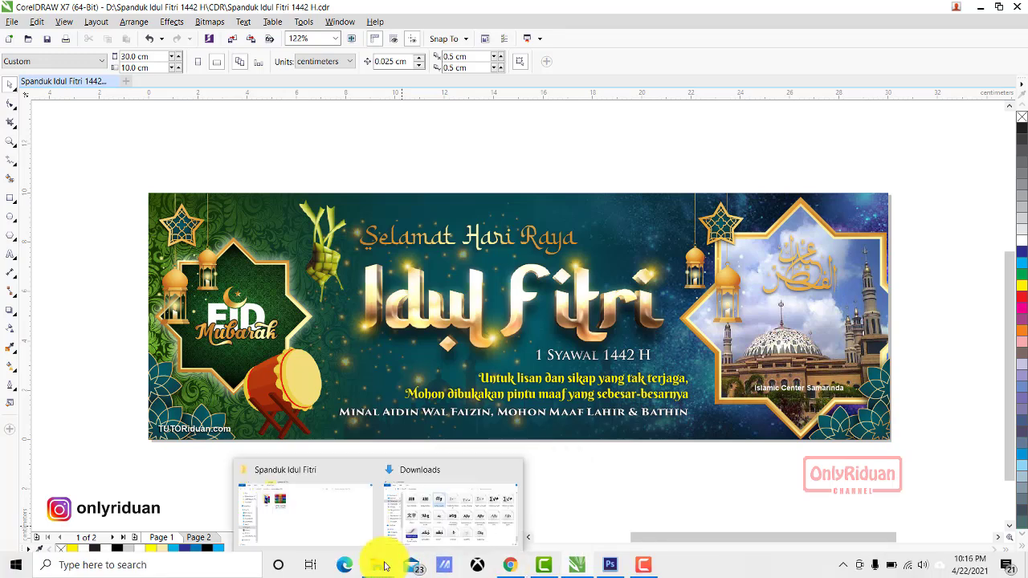
- Extract the password-protected Materi Spanduk Idul Fitri 1442 H archive into the Spanduk Idul Fitri folder
click(336, 508)
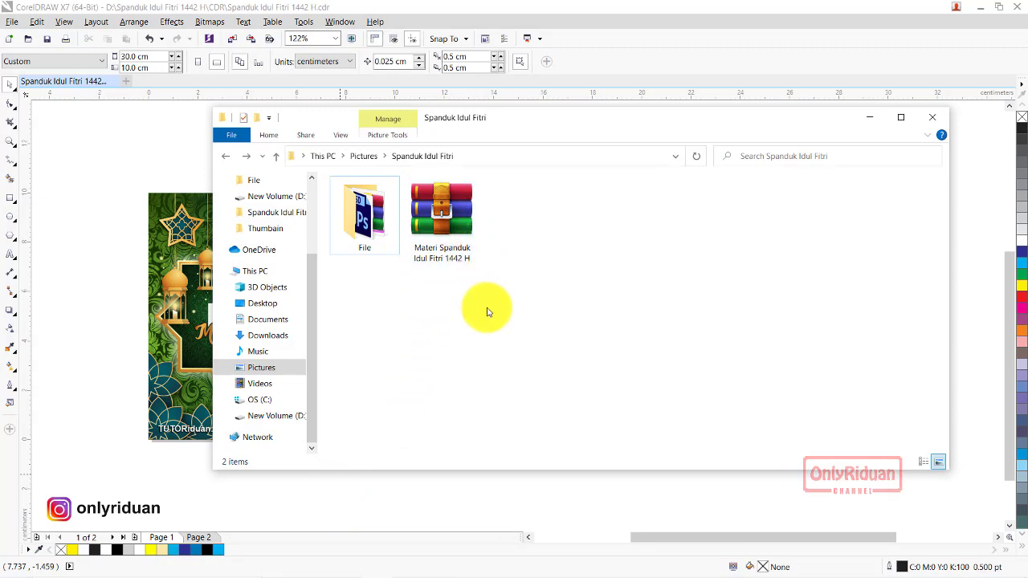
click(454, 227)
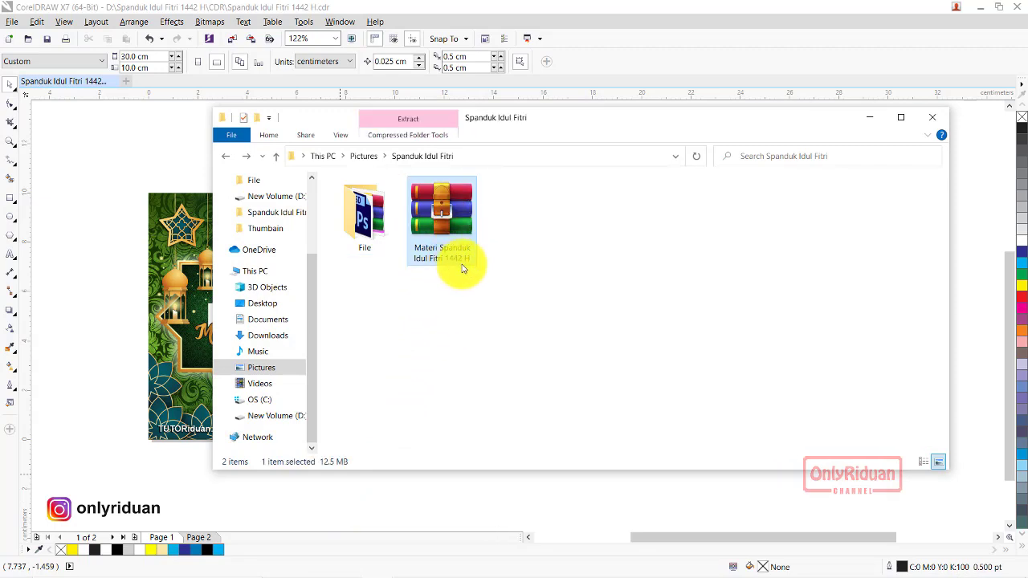
right_click(446, 217)
click(278, 283)
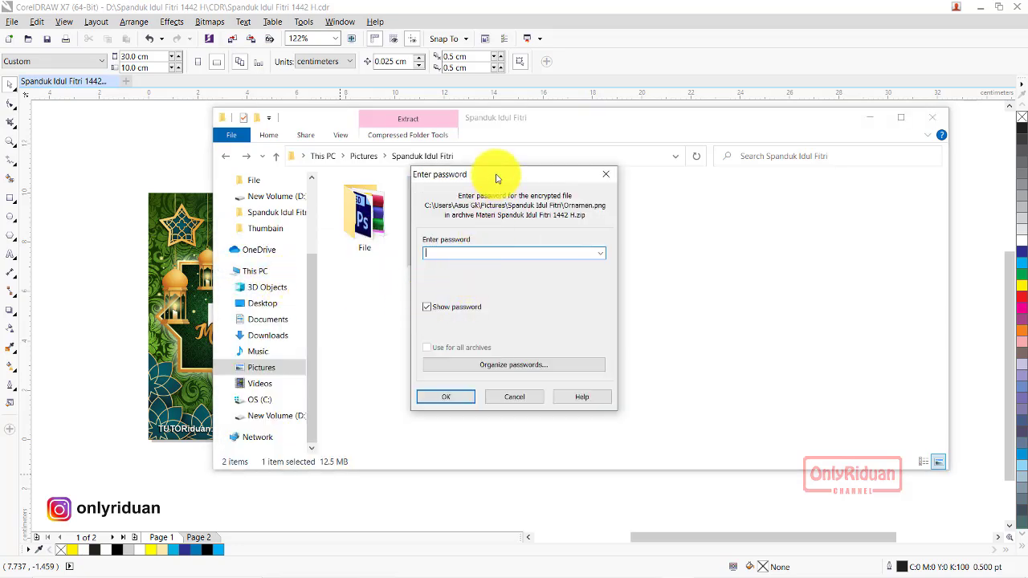
drag(496, 178, 582, 208)
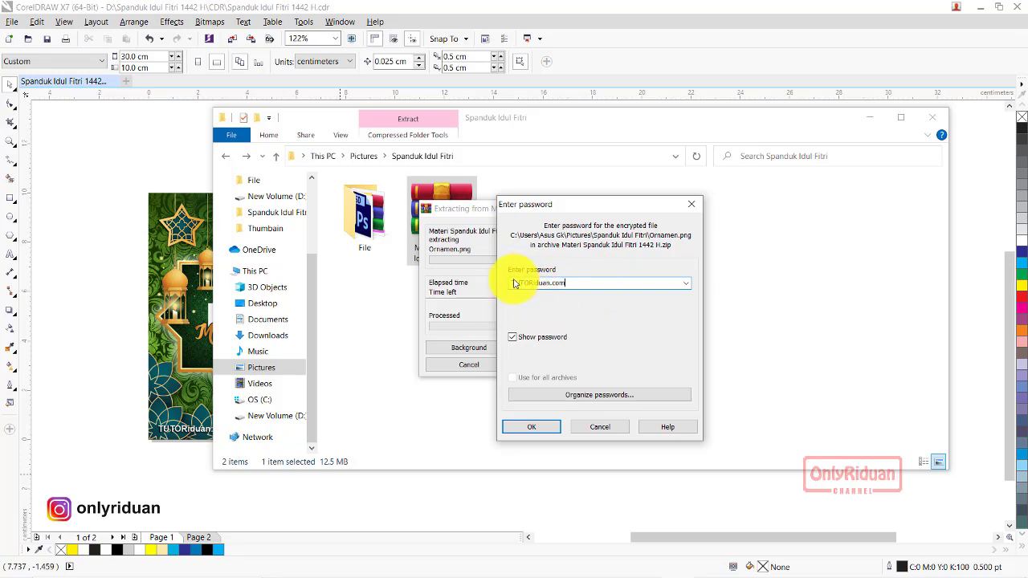
click(526, 427)
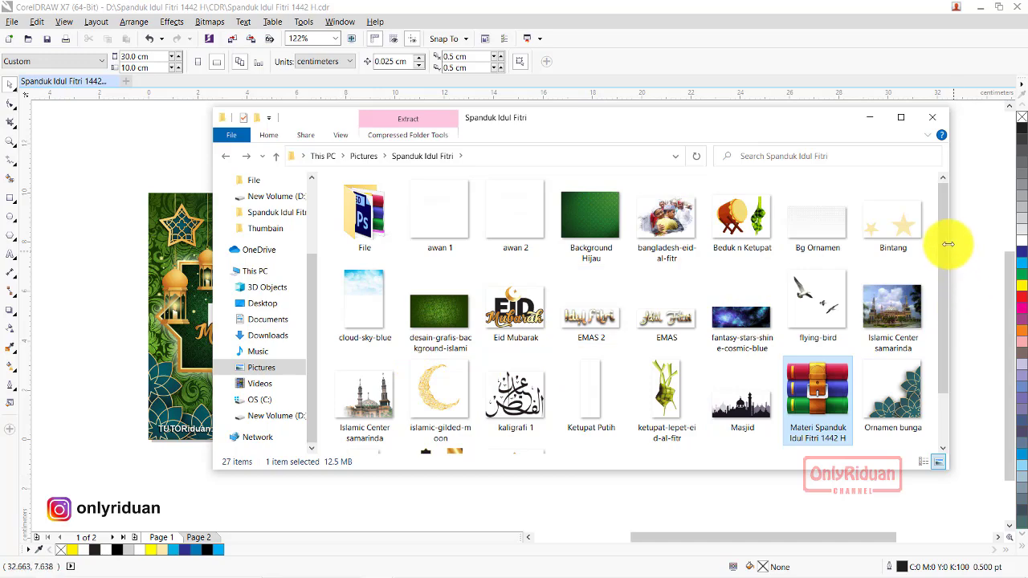
mouse_move(938, 243)
mouse_down()
mouse_move(948, 356)
mouse_move(881, 379)
mouse_up()
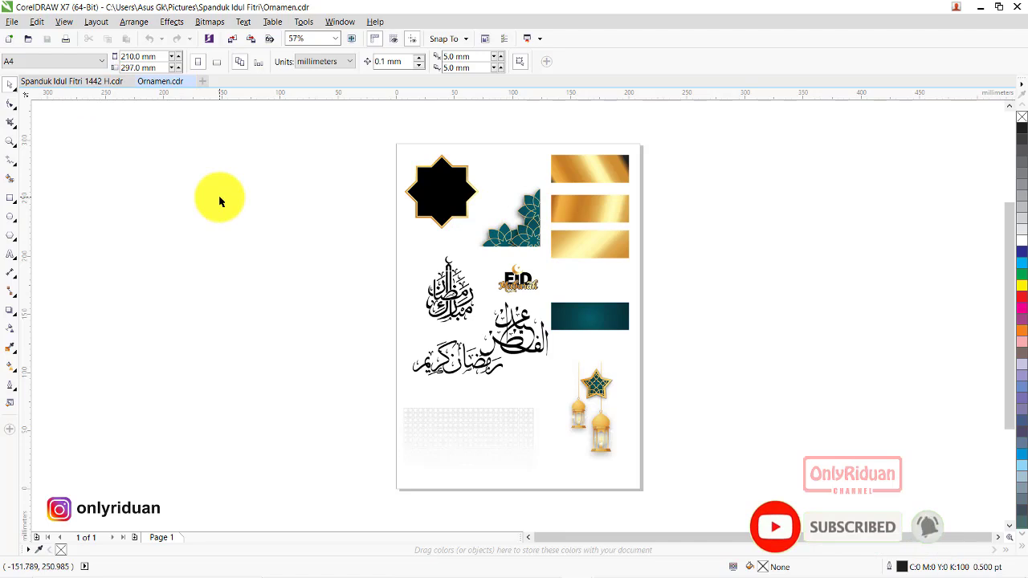
- Create a new 30 × 10 cm CMYK document with centimetre units
click(204, 83)
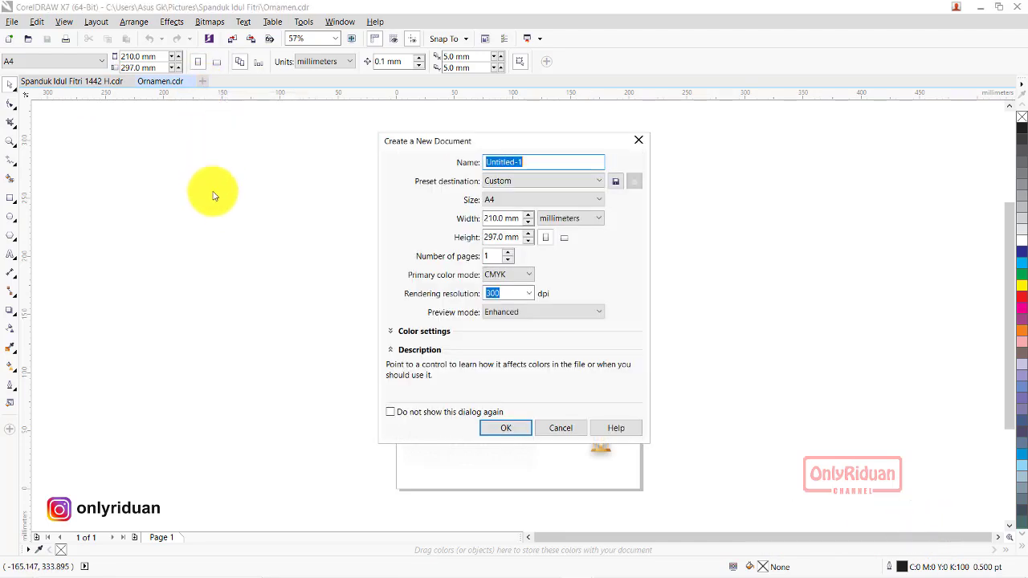
click(564, 218)
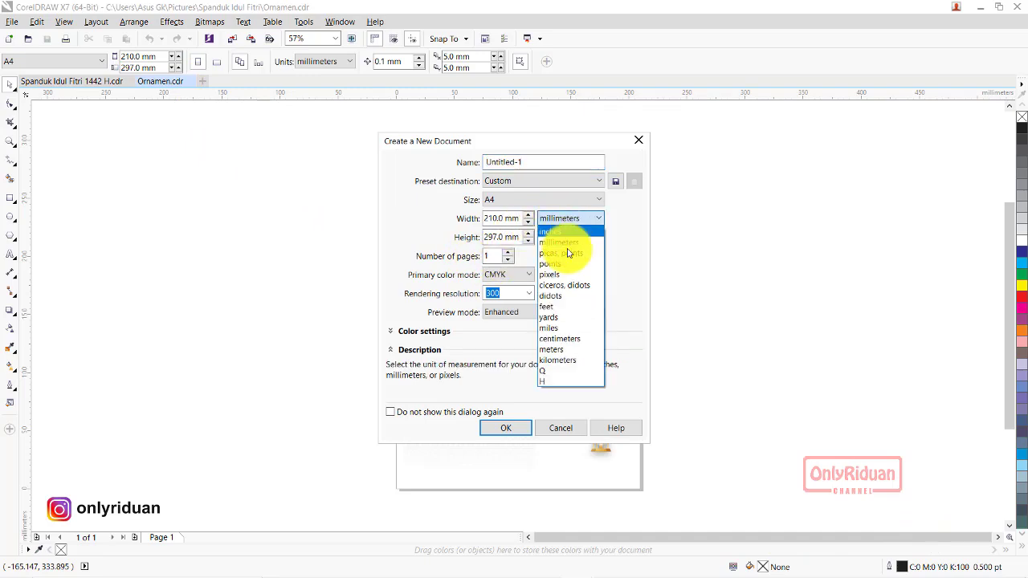
click(572, 339)
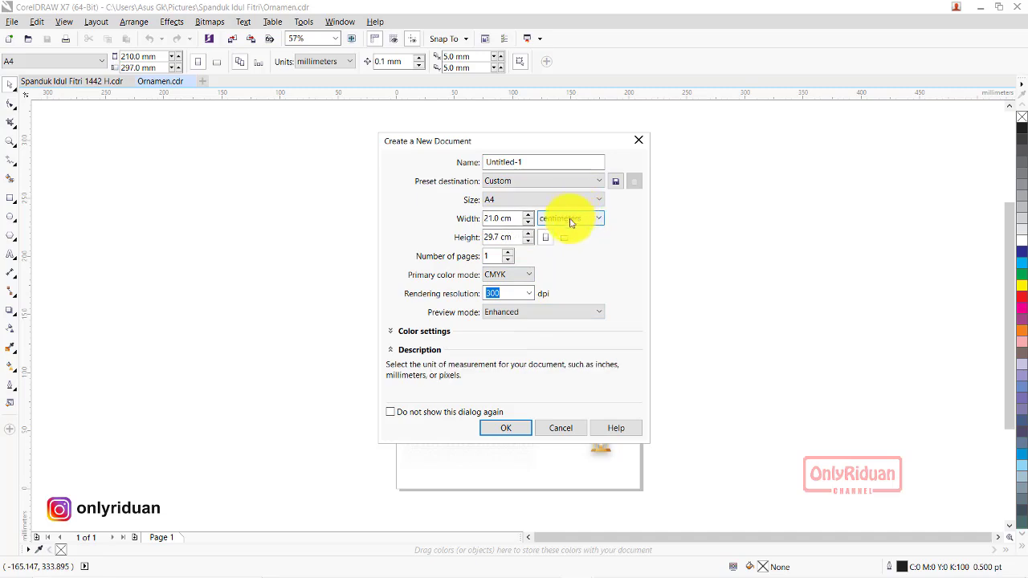
double_click(501, 217)
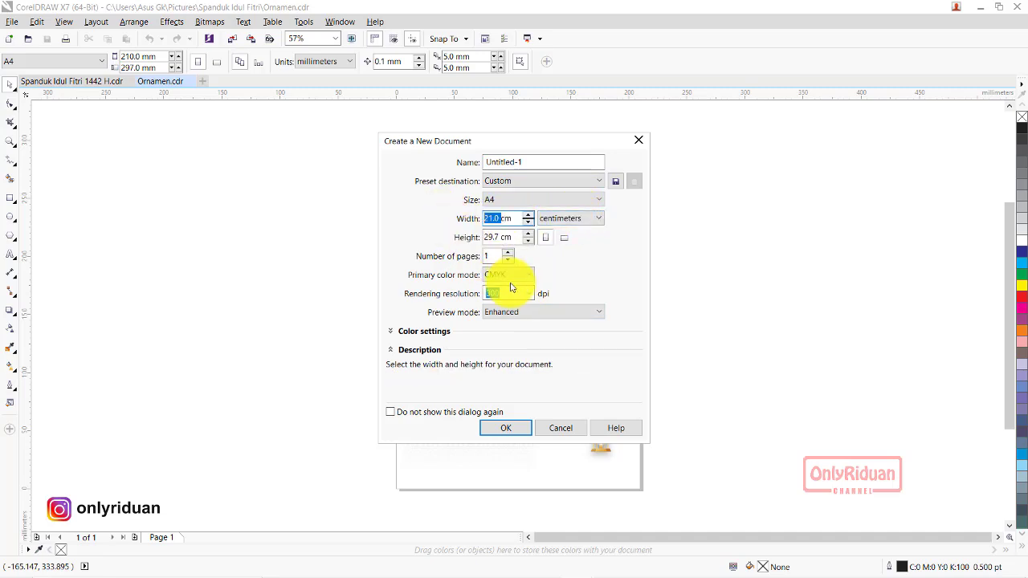
text(30)
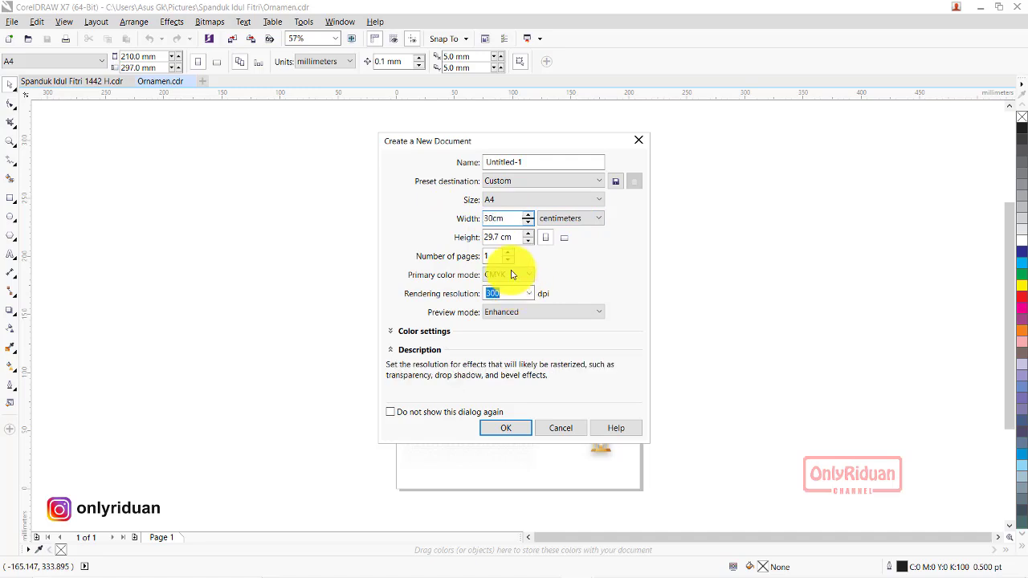
double_click(499, 237)
text(10)
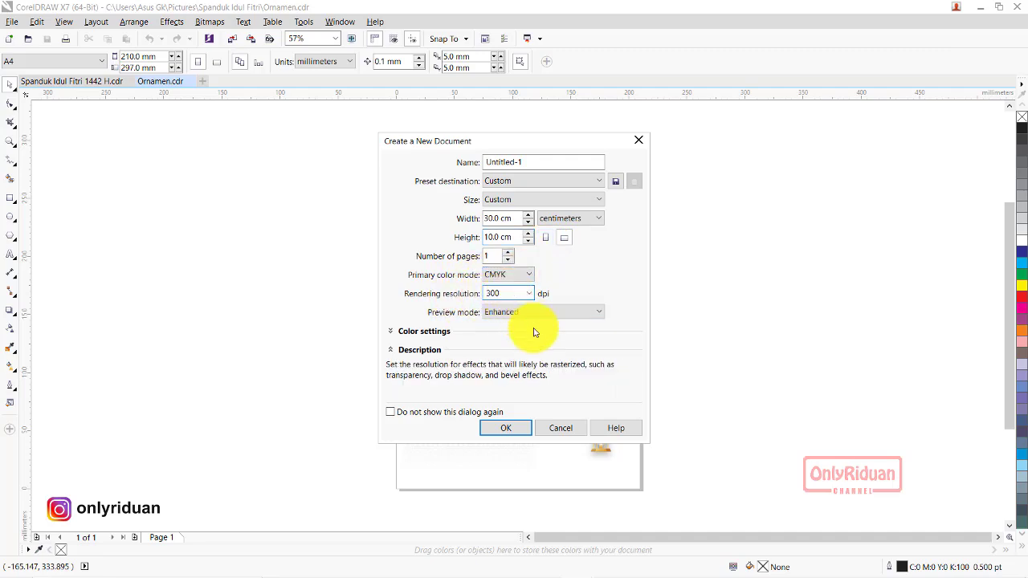
click(506, 425)
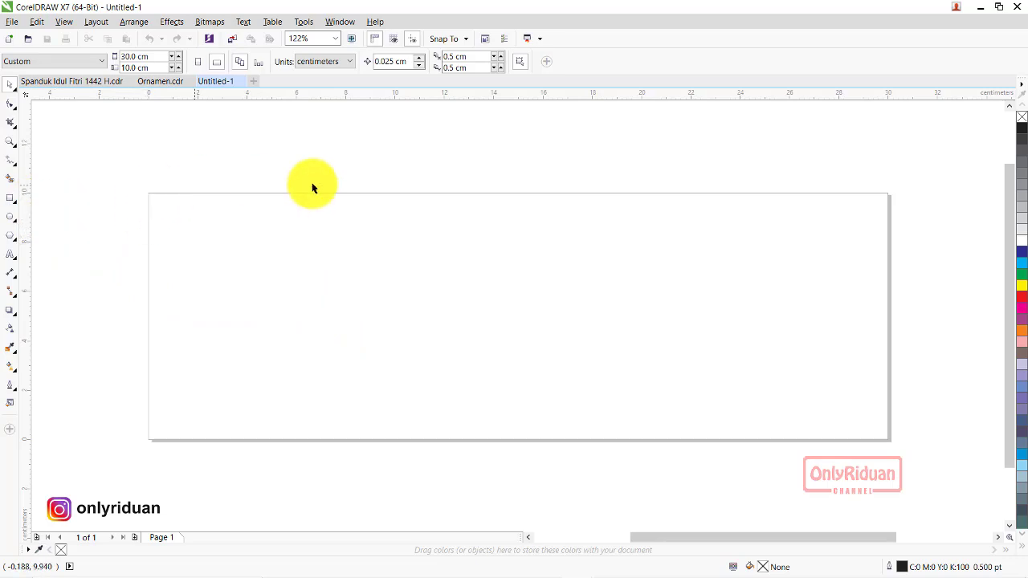
- Add a rectangle exactly matching the page as the banner frame
double_click(11, 199)
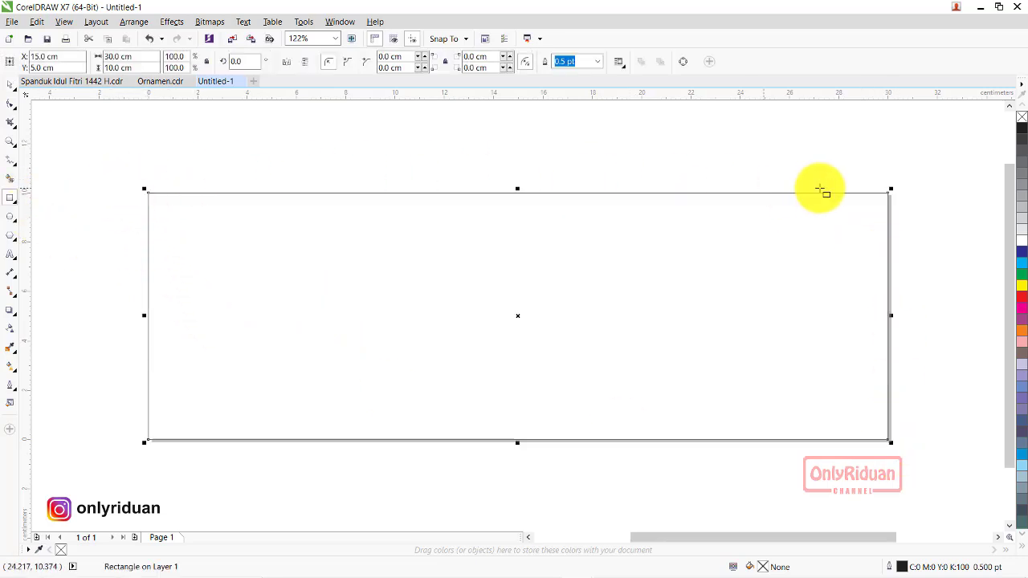
click(10, 84)
click(125, 129)
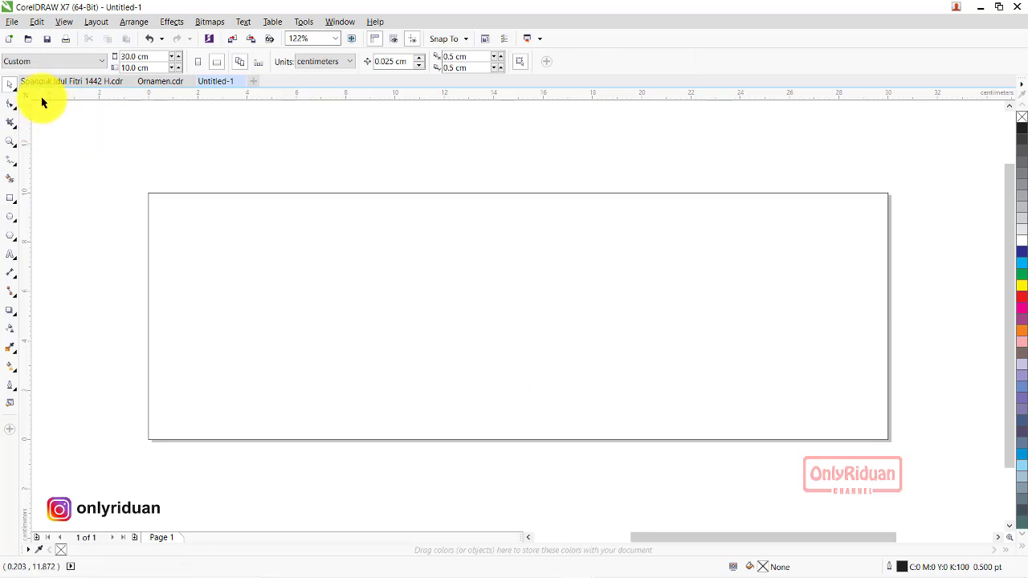
- Import the desain-grafis-background-islami image and size it over the page
click(12, 22)
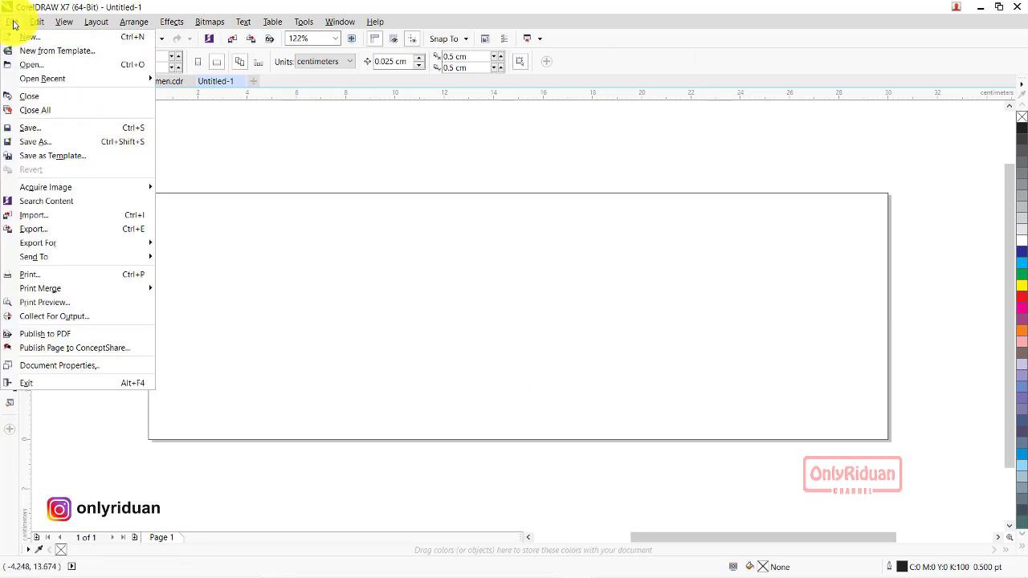
click(57, 215)
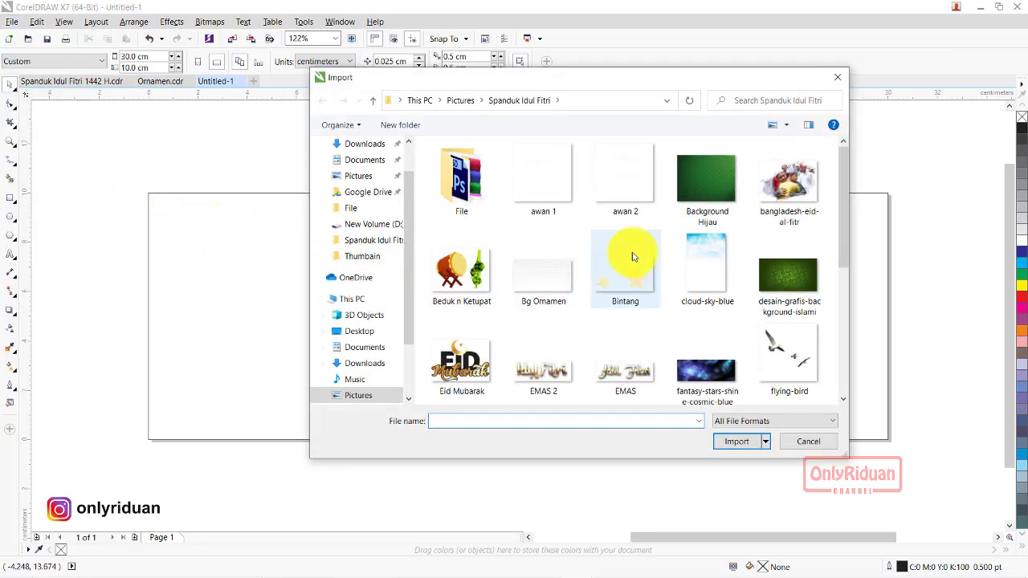
scroll(845, 229, down, 1)
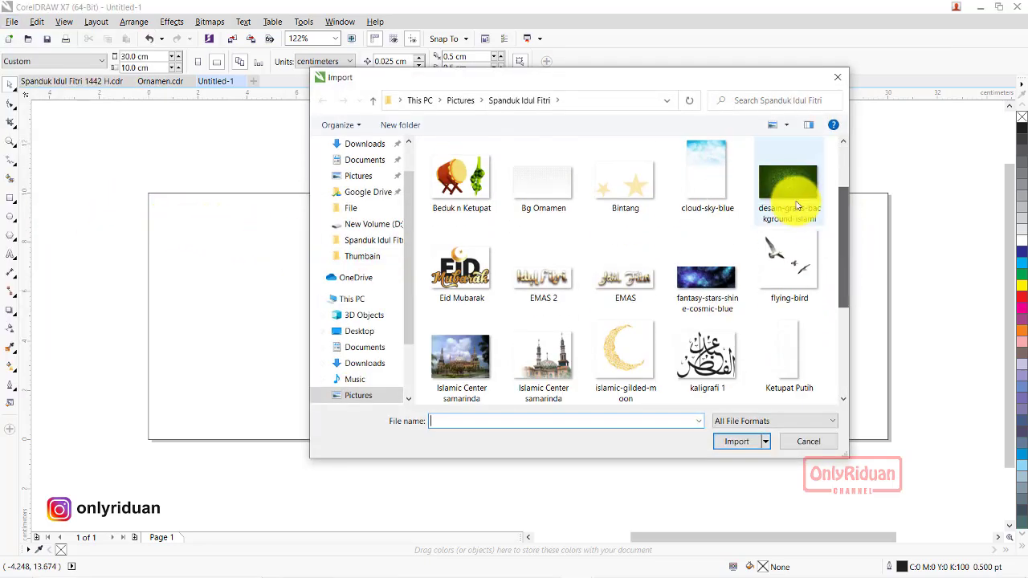
click(794, 215)
click(731, 441)
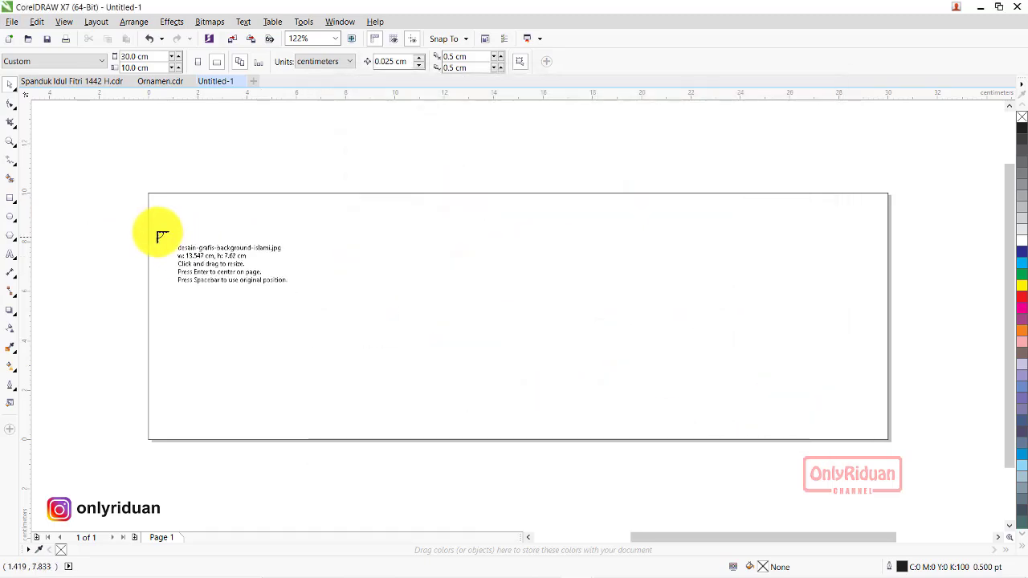
drag(93, 184, 551, 469)
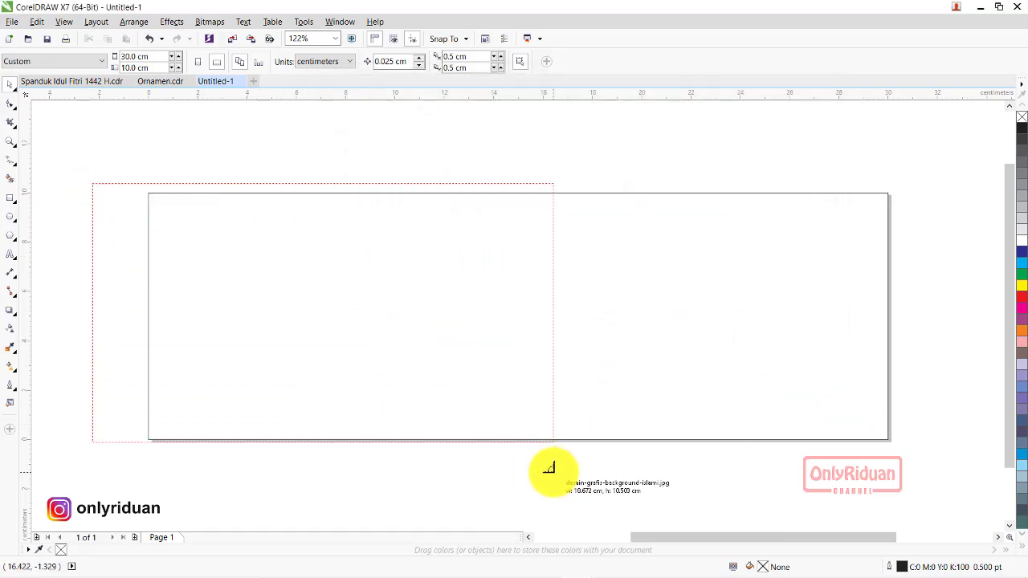
drag(557, 311, 366, 315)
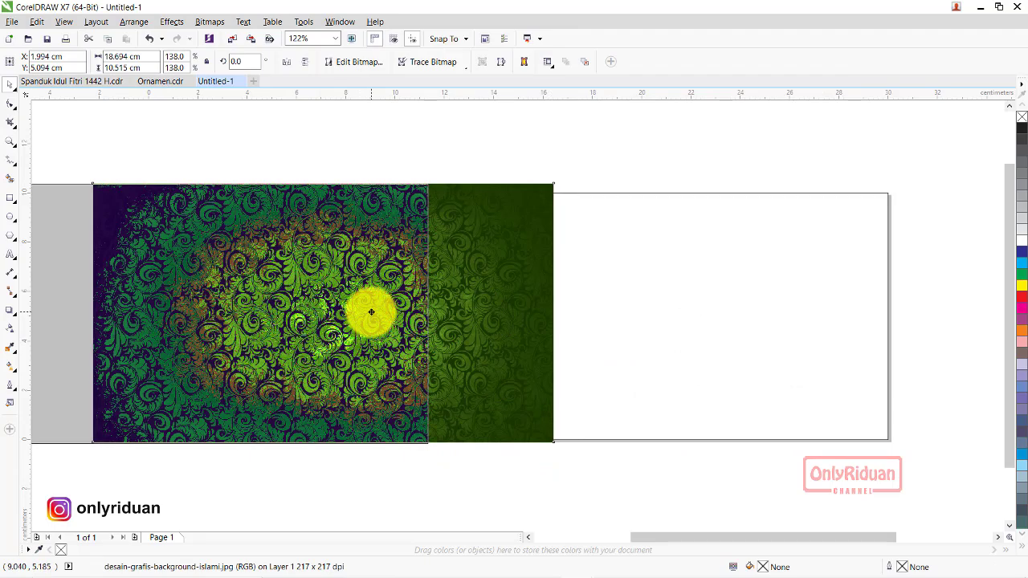
drag(366, 316, 372, 311)
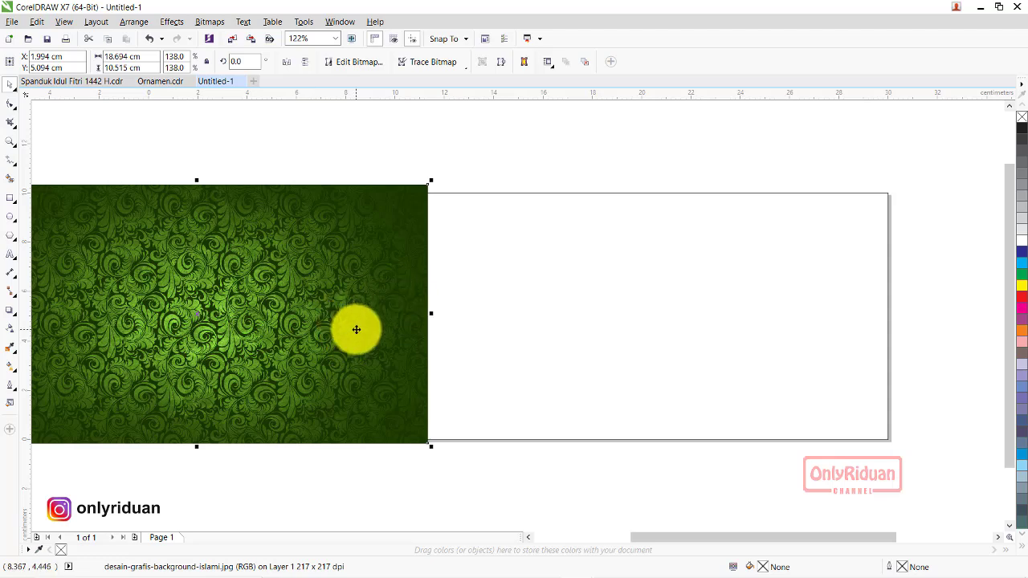
- Give the green pattern a linear transparency fading out toward the right
click(10, 332)
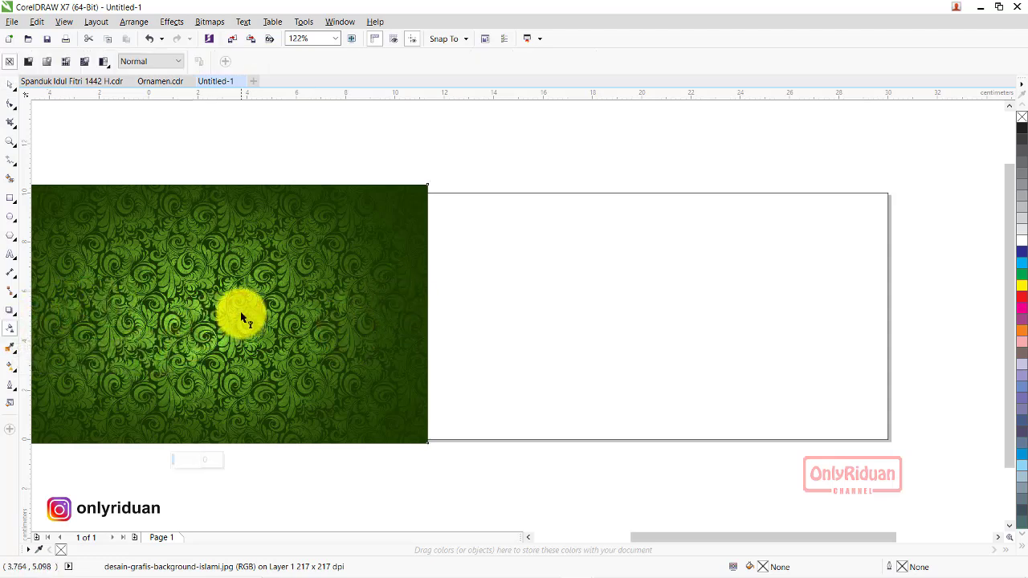
drag(241, 316, 431, 320)
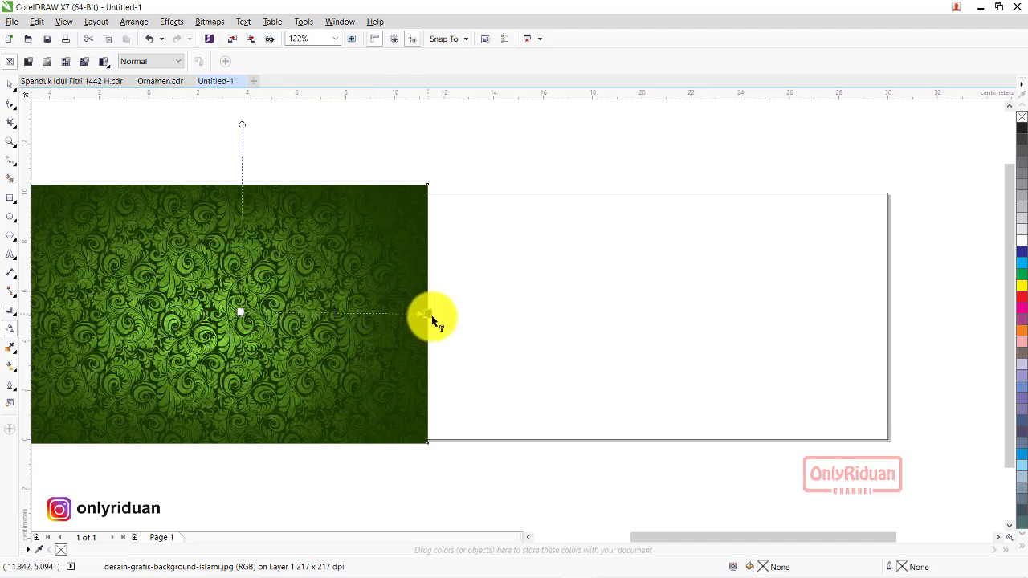
drag(431, 318, 431, 315)
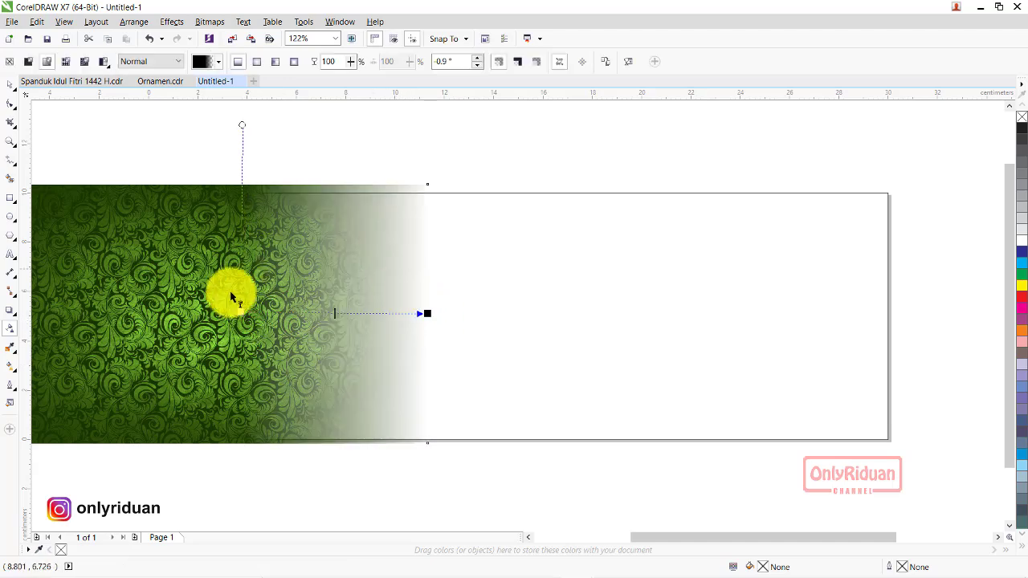
click(11, 85)
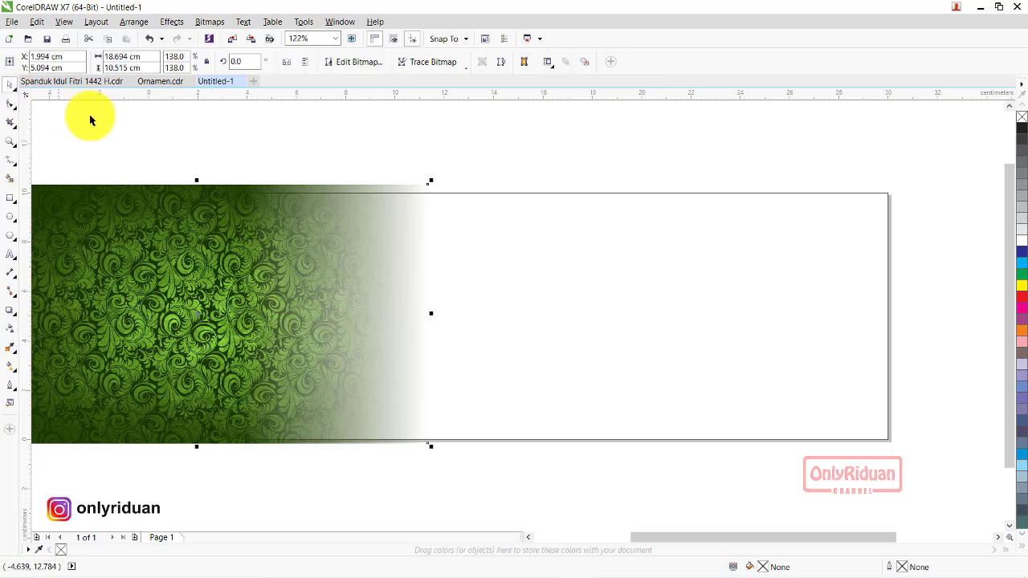
click(91, 114)
- PowerClip the green pattern inside the page rectangle and zoom in on the banner
scroll(259, 319, down, 2)
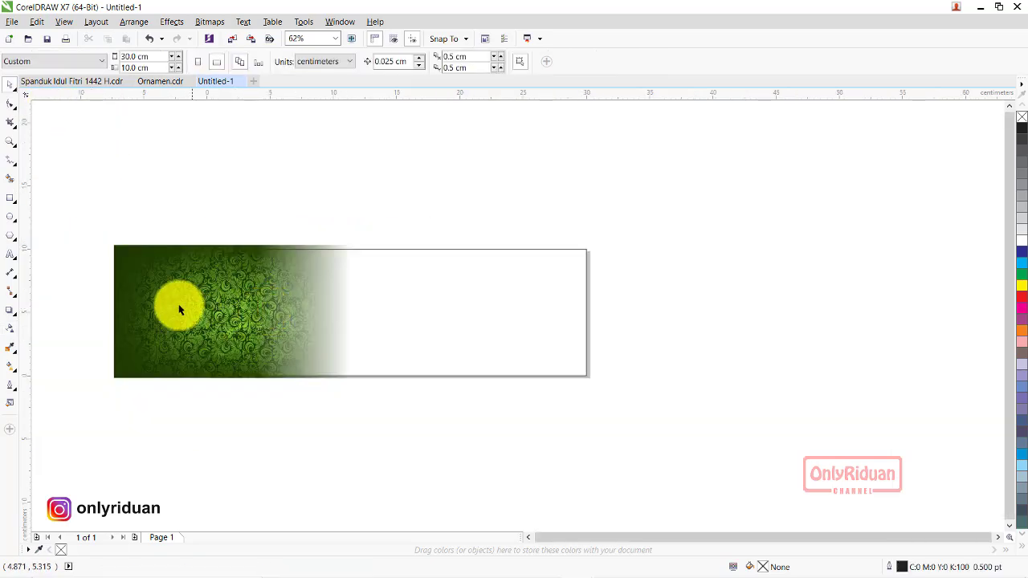
mouse_move(179, 305)
mouse_down()
mouse_move(351, 410)
mouse_move(186, 299)
mouse_up()
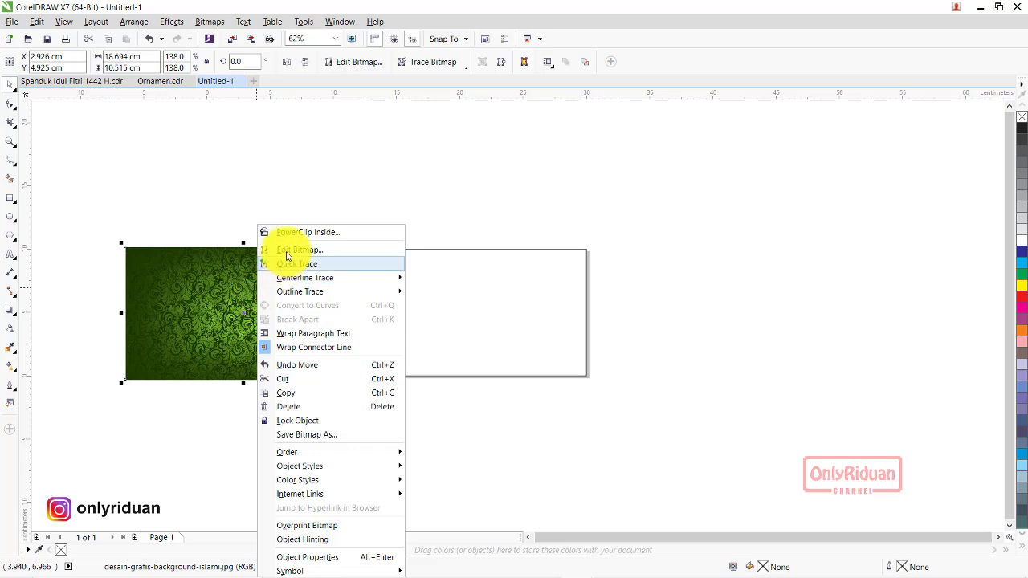
click(292, 233)
click(436, 314)
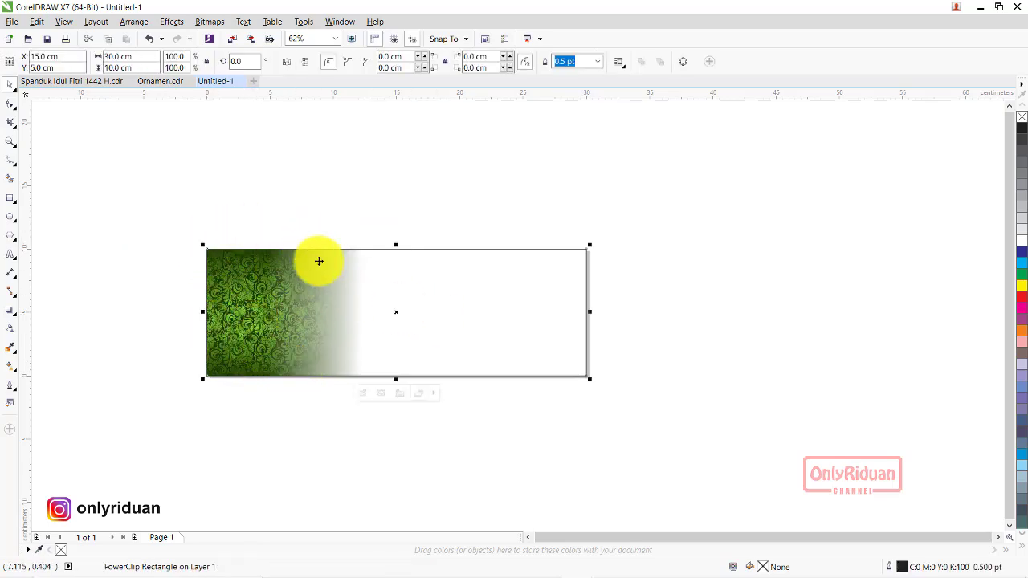
click(11, 143)
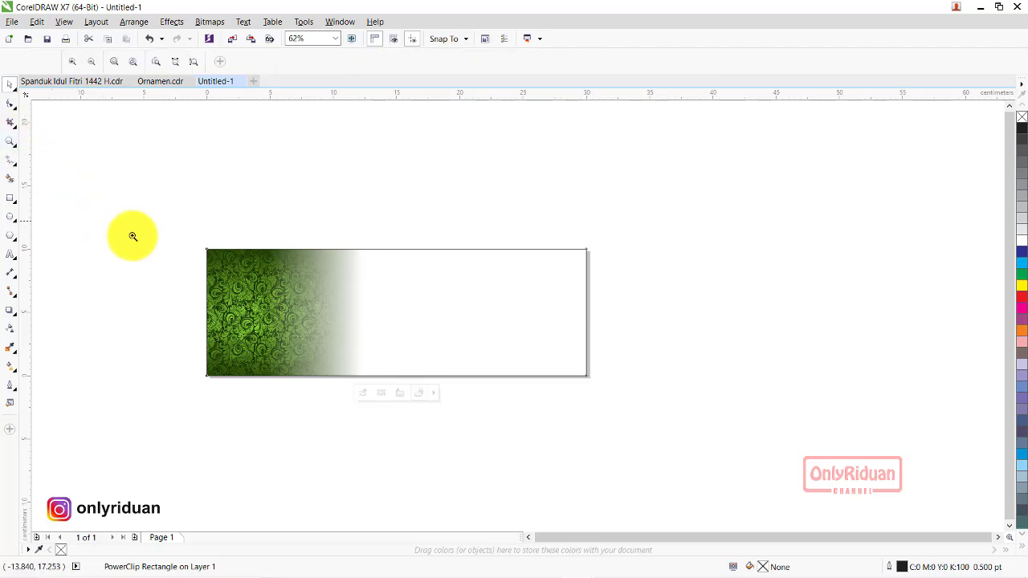
drag(168, 231, 644, 407)
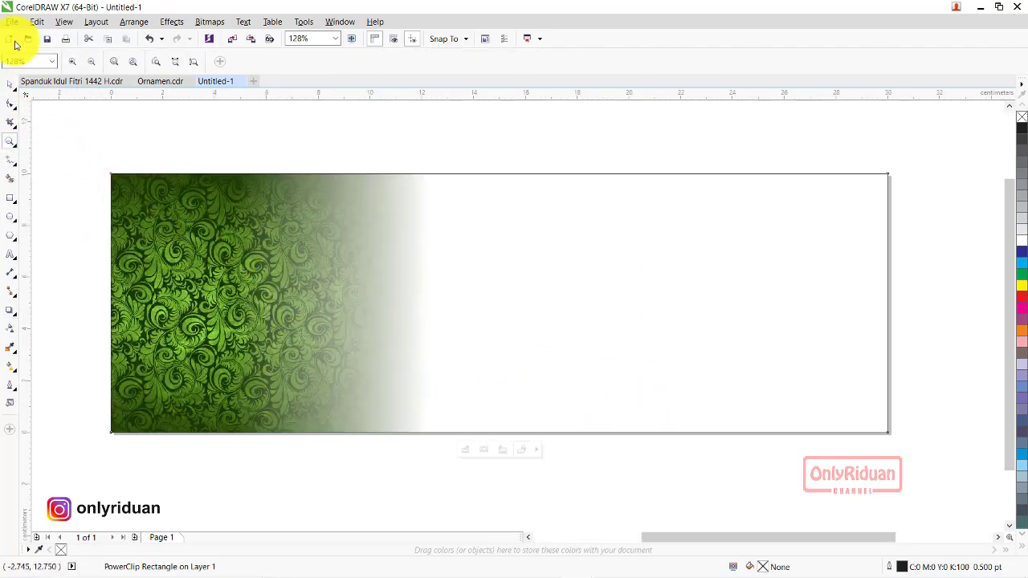
click(12, 22)
- Import the fantasy-stars-shine-cosmic-blue image, mirror it horizontally and park it below the banner
click(32, 215)
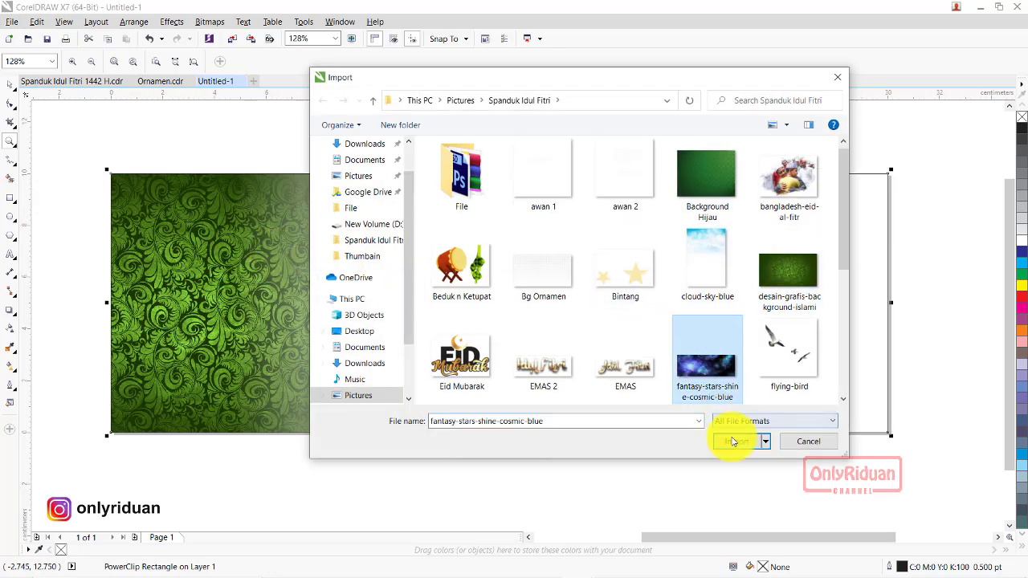
click(734, 441)
drag(403, 163, 928, 456)
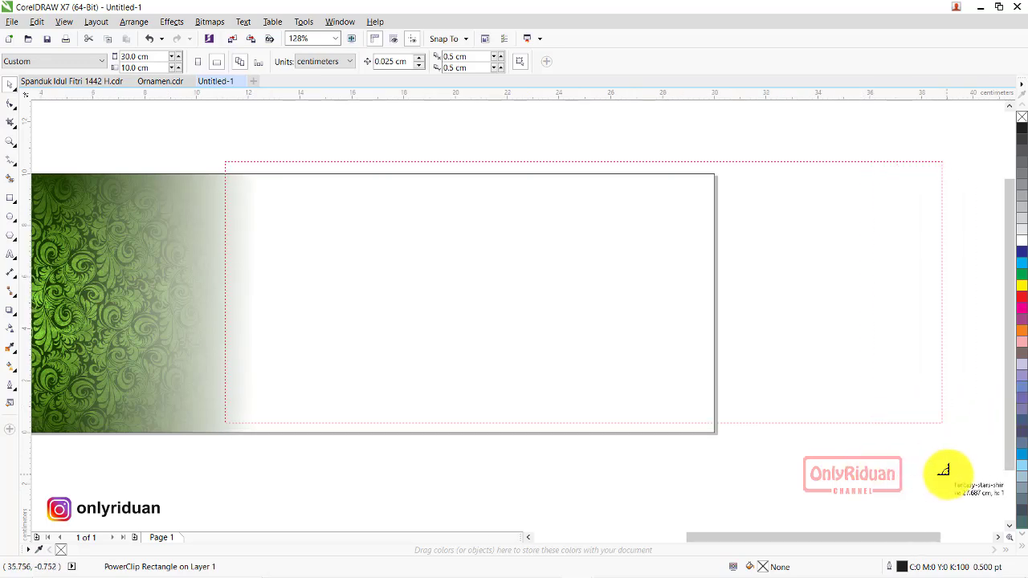
drag(928, 457, 959, 455)
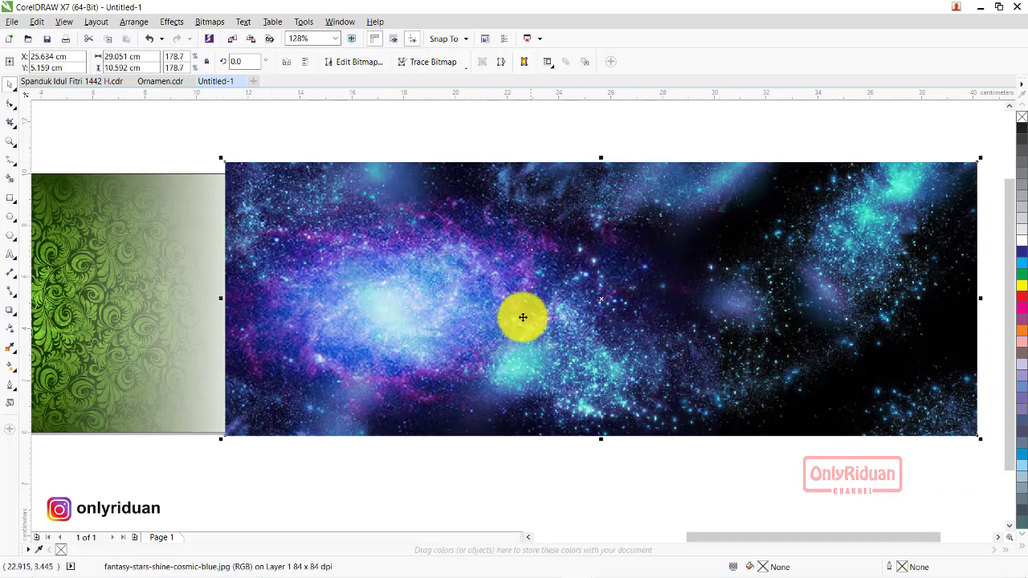
scroll(521, 315, down, 2)
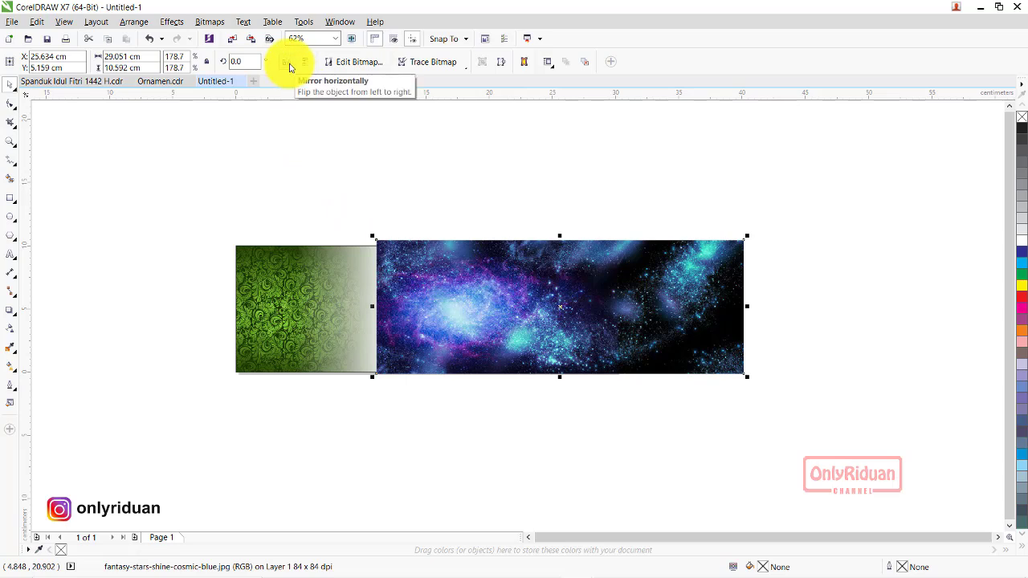
click(289, 67)
mouse_move(654, 298)
mouse_down()
mouse_move(660, 406)
mouse_move(625, 299)
mouse_up()
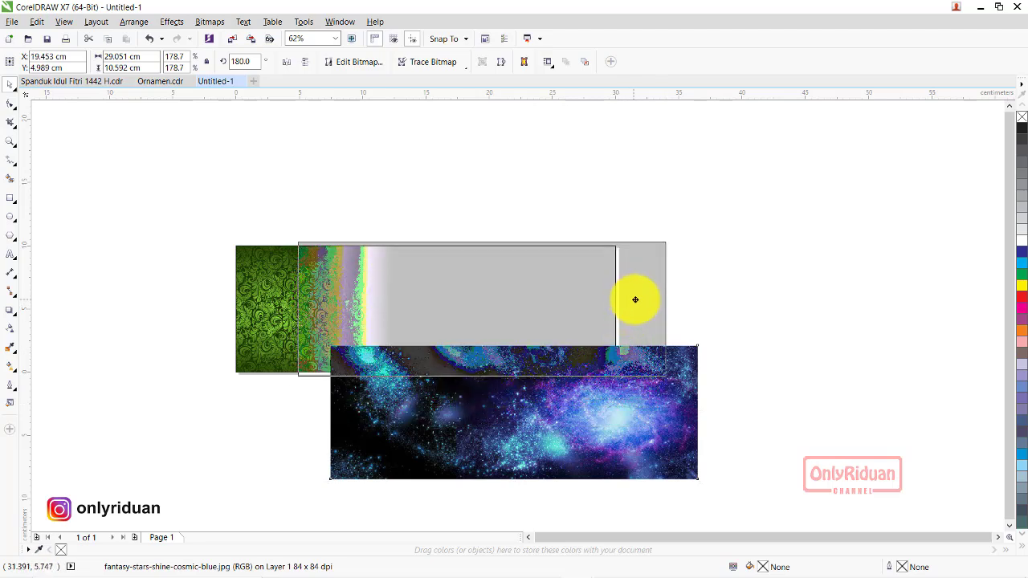
drag(636, 299, 635, 298)
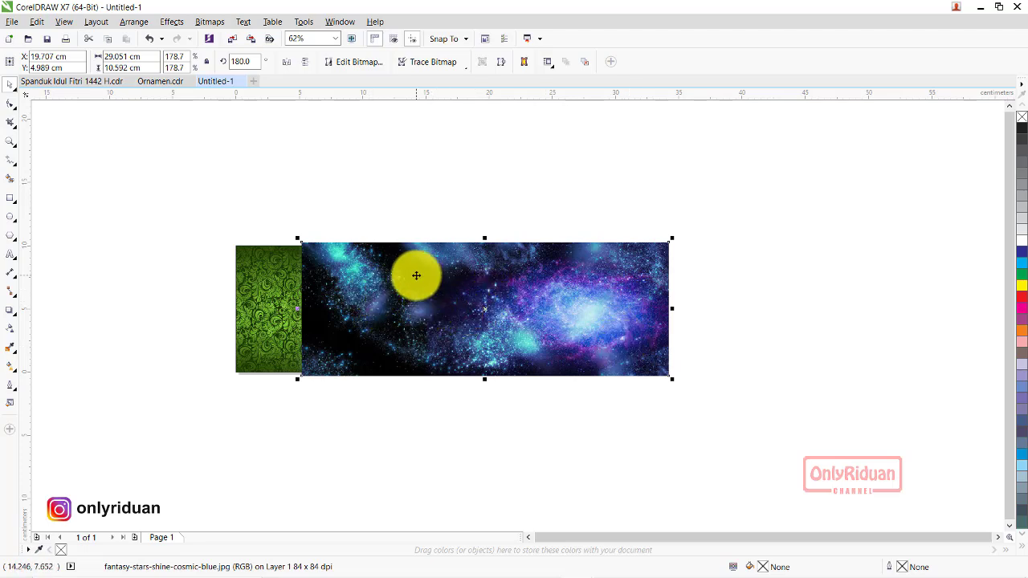
drag(414, 268, 444, 434)
click(463, 300)
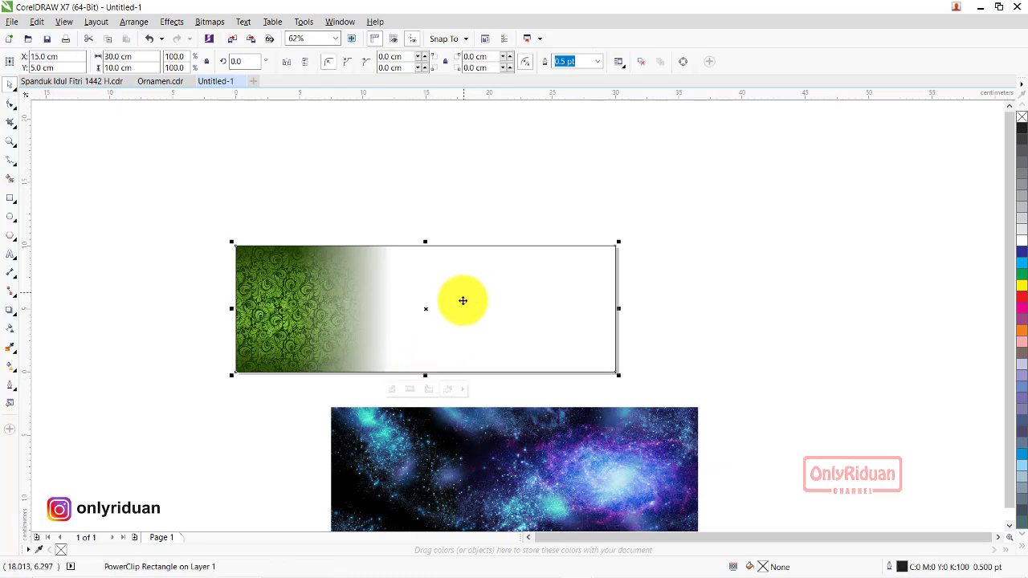
- Bring the teal sample rectangle from Ornamen.cdr into the banner document
click(158, 83)
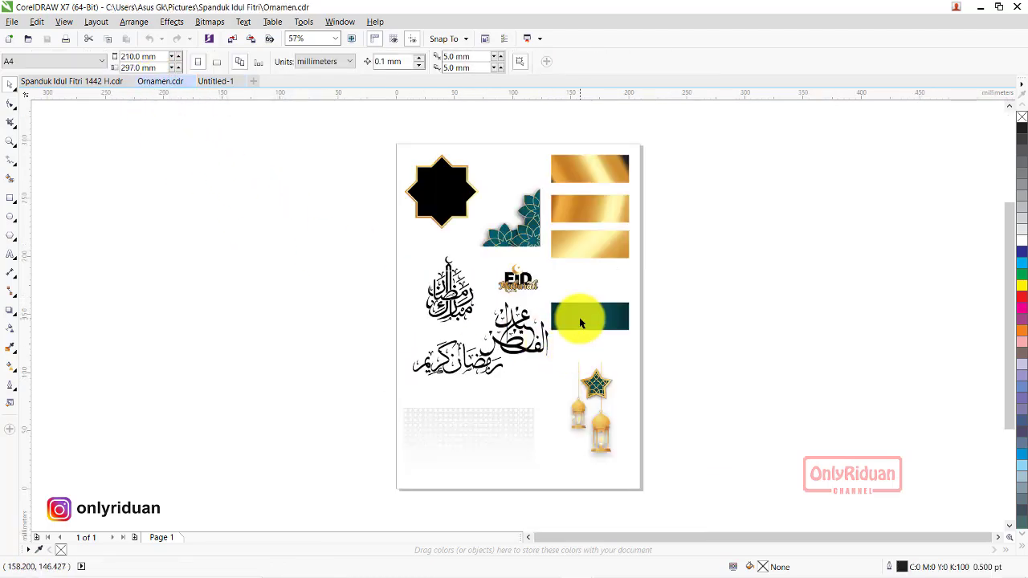
click(579, 317)
mouse_move(579, 319)
mouse_down()
mouse_move(207, 100)
mouse_move(265, 204)
mouse_move(514, 309)
mouse_move(726, 308)
mouse_up()
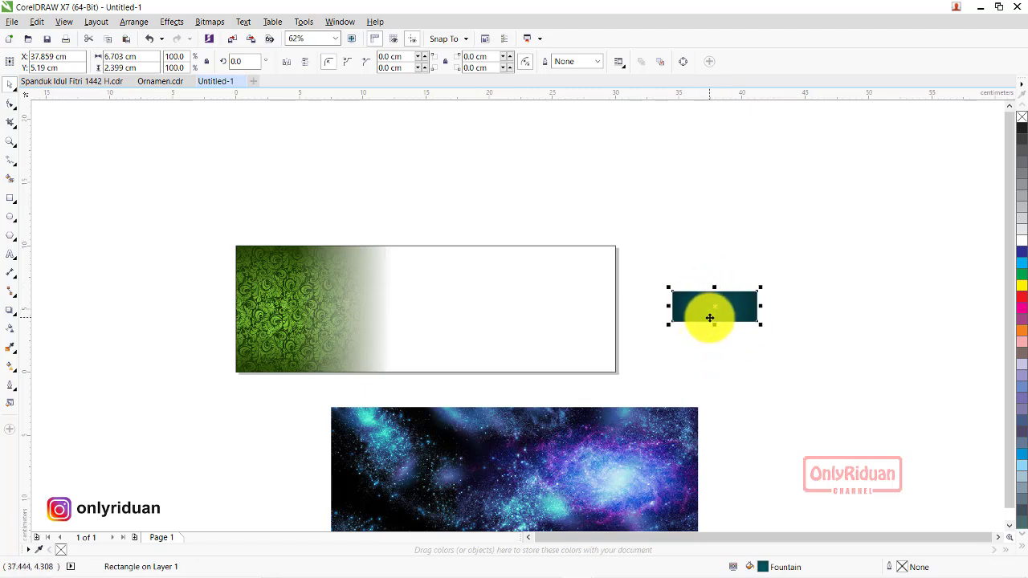
- Copy the teal rectangle's fill, outline pen and outline colour onto the banner frame
click(495, 294)
mouse_move(72, 81)
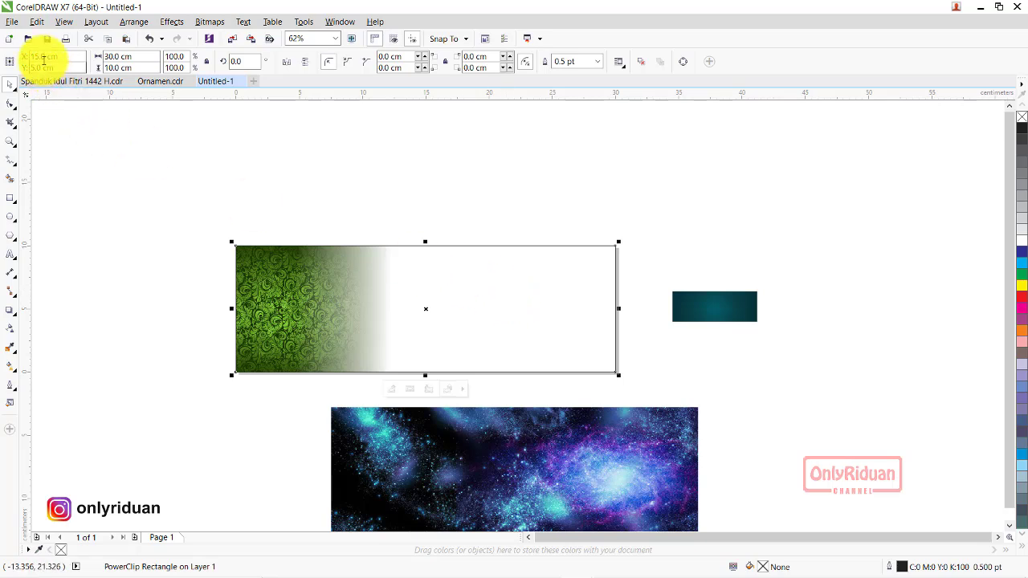
click(37, 23)
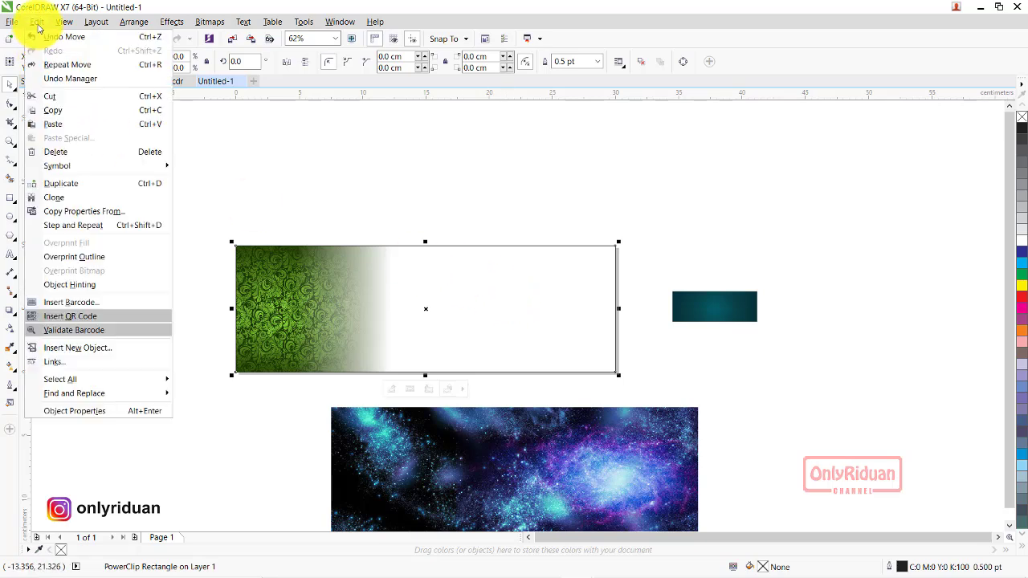
click(63, 213)
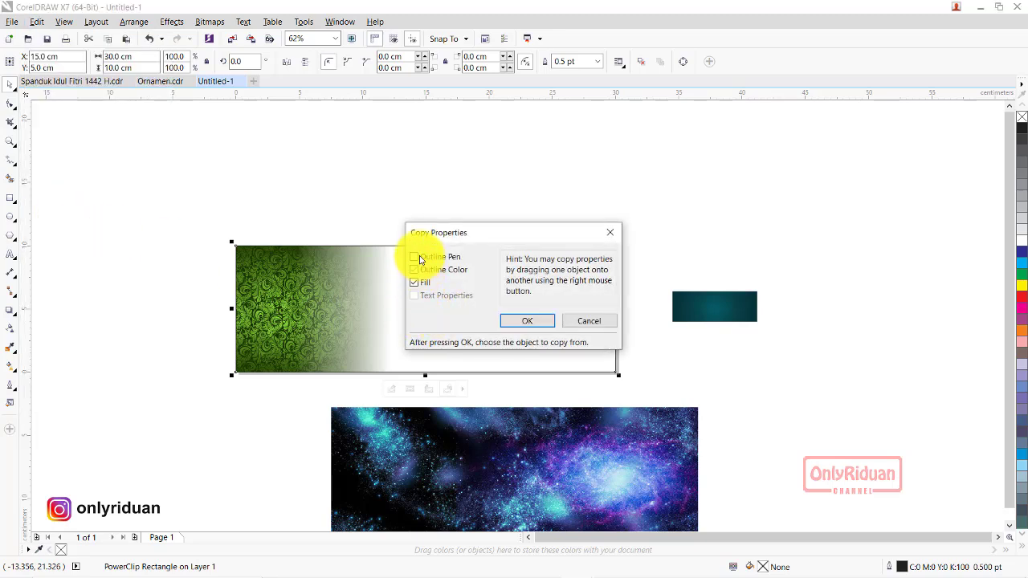
click(419, 259)
click(418, 270)
click(519, 326)
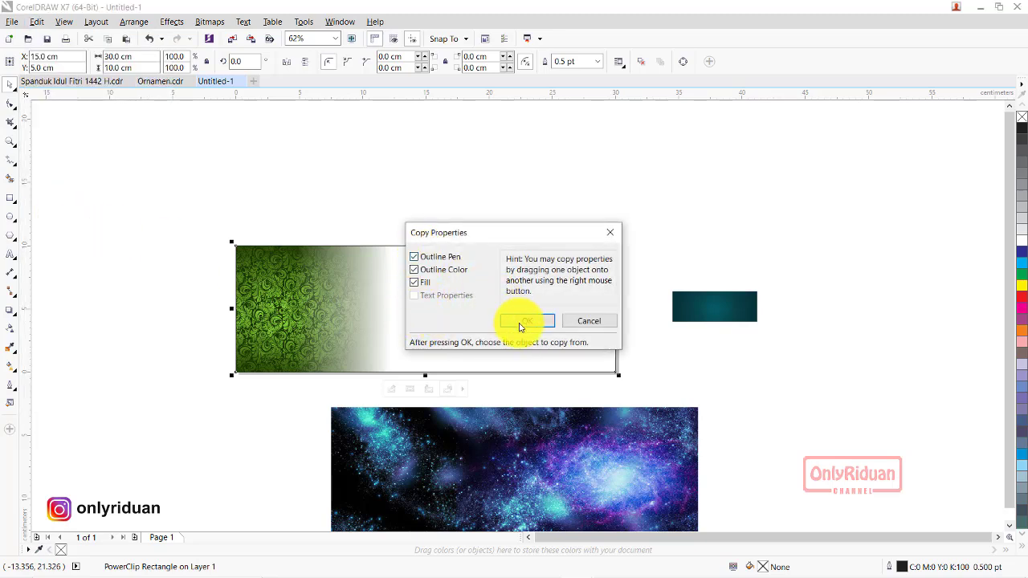
click(704, 306)
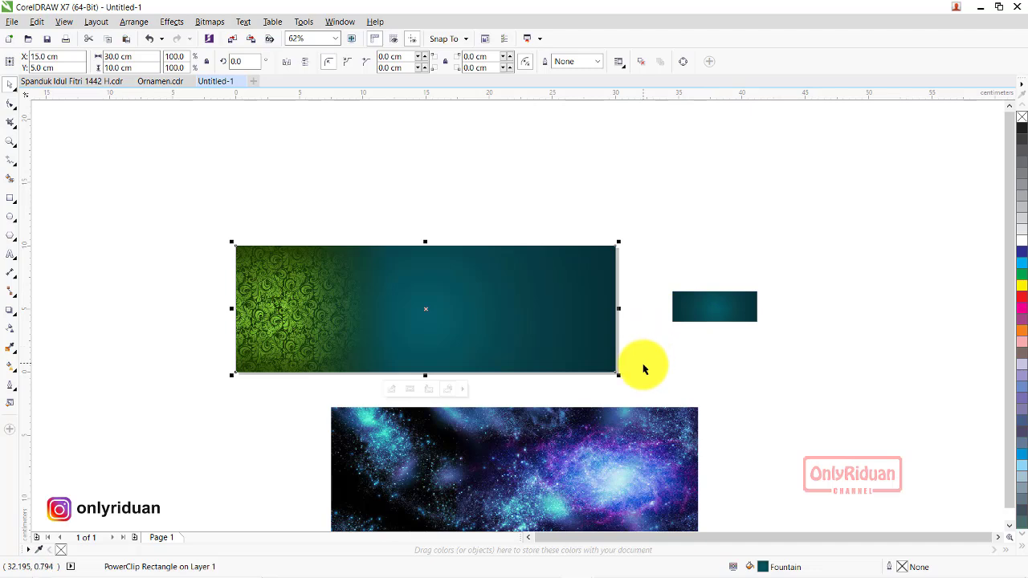
- Fade the galaxy image's left side with a linear transparency and move it onto the banner's right
drag(572, 442, 593, 354)
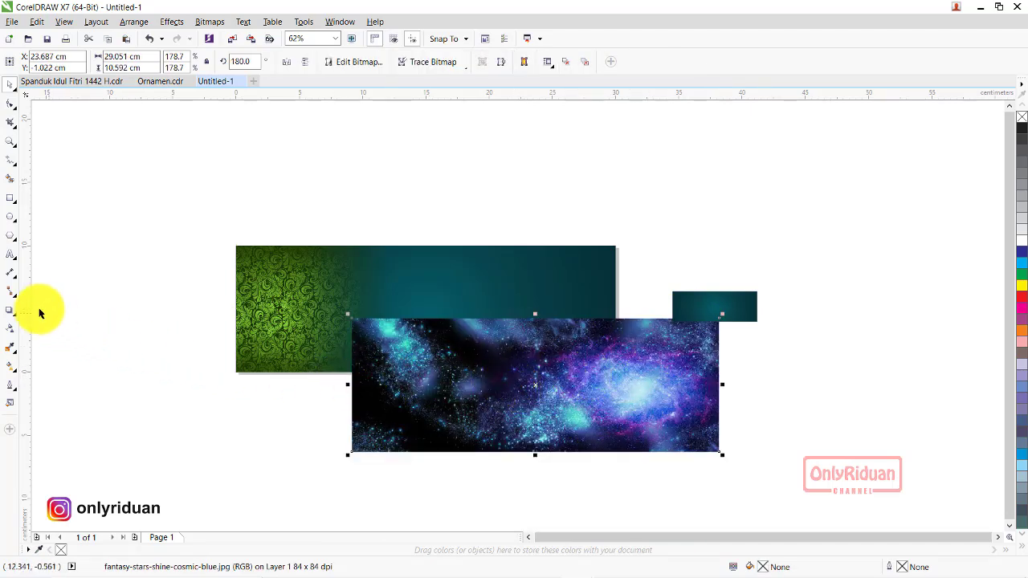
click(15, 330)
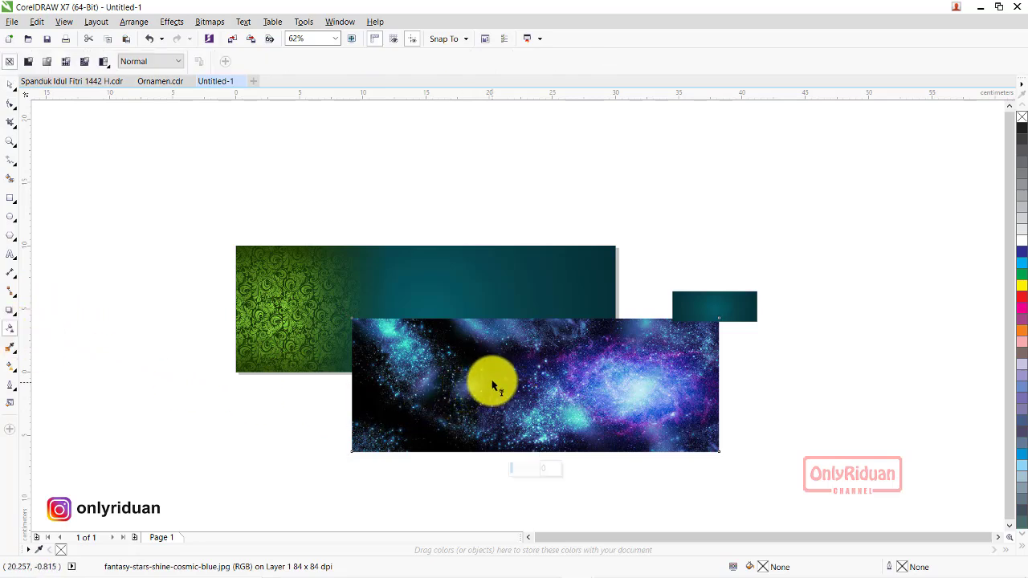
drag(492, 382, 366, 382)
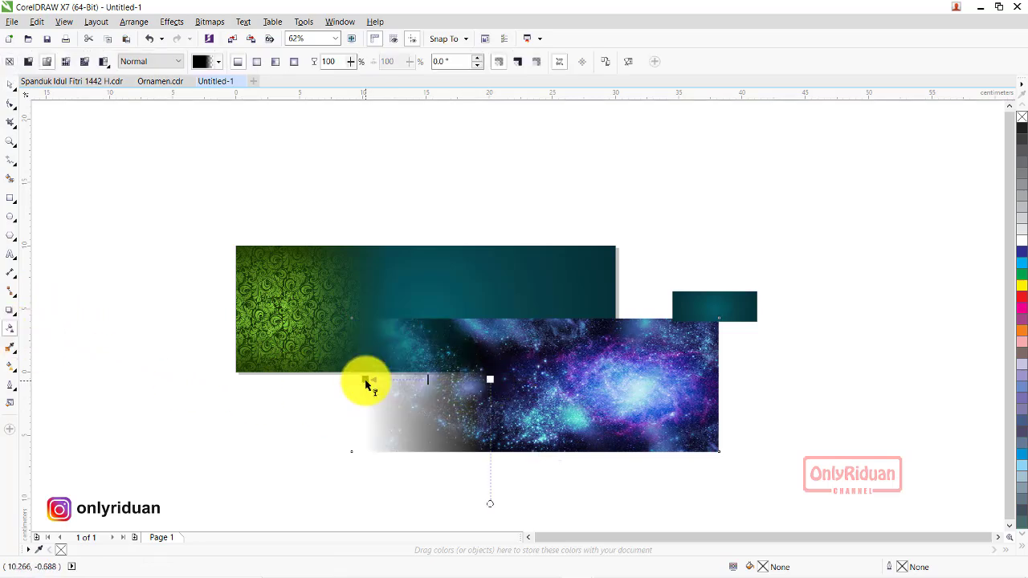
click(13, 88)
mouse_move(595, 387)
mouse_down()
mouse_move(562, 402)
mouse_move(566, 327)
mouse_up()
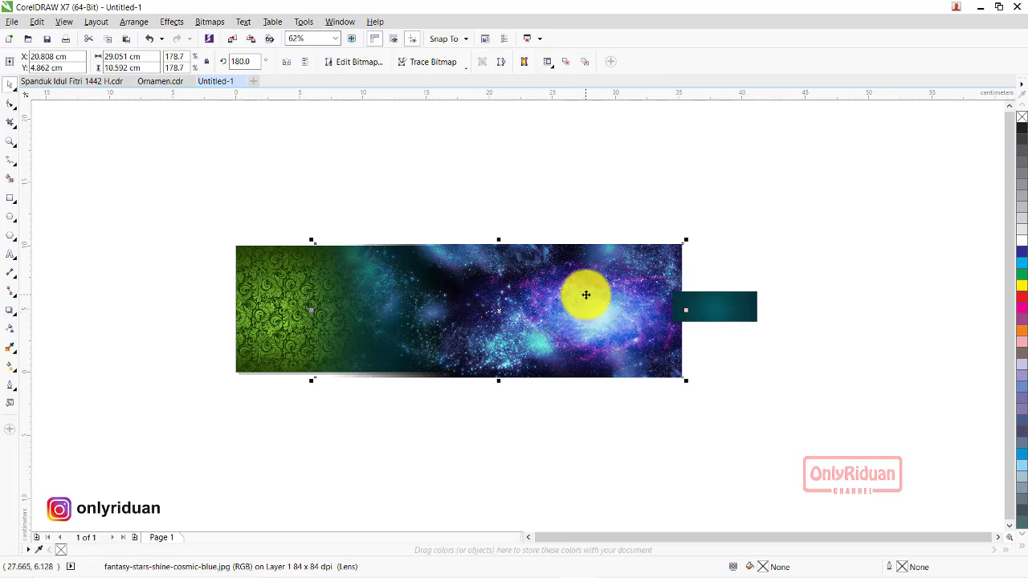
- PowerClip the galaxy image inside the banner and shift it slightly right within the clip
right_click(587, 295)
click(622, 231)
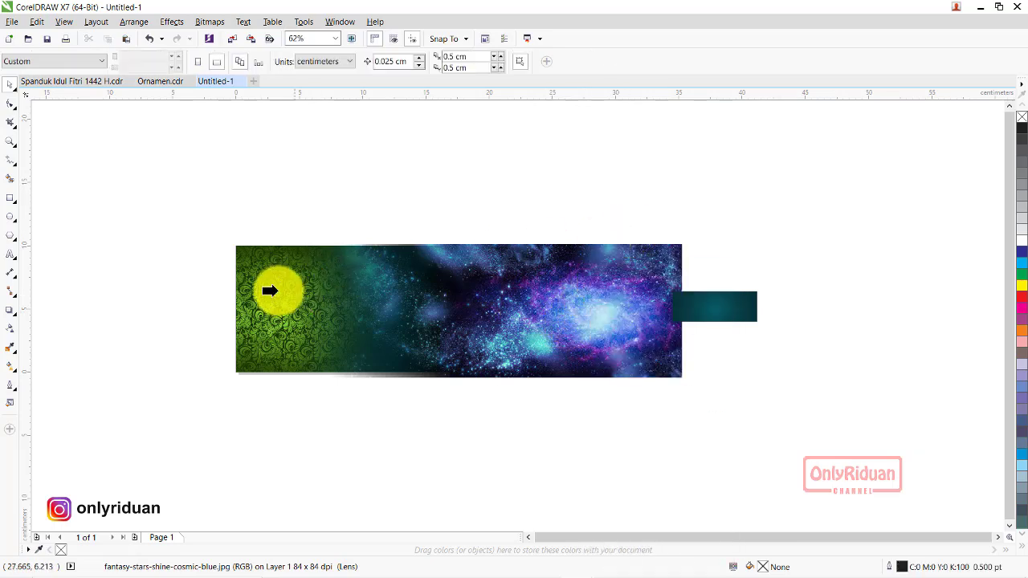
click(270, 291)
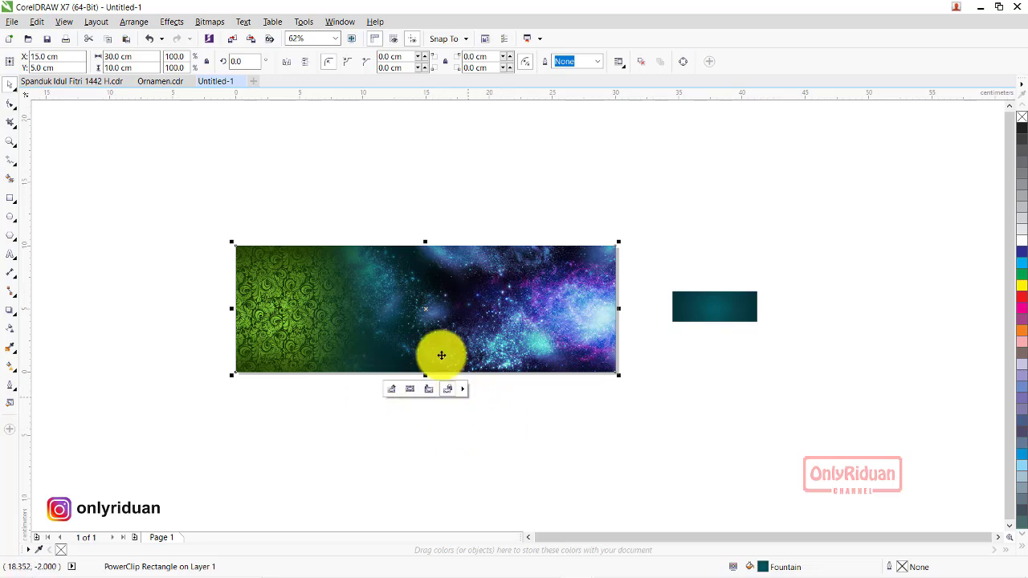
right_click(536, 307)
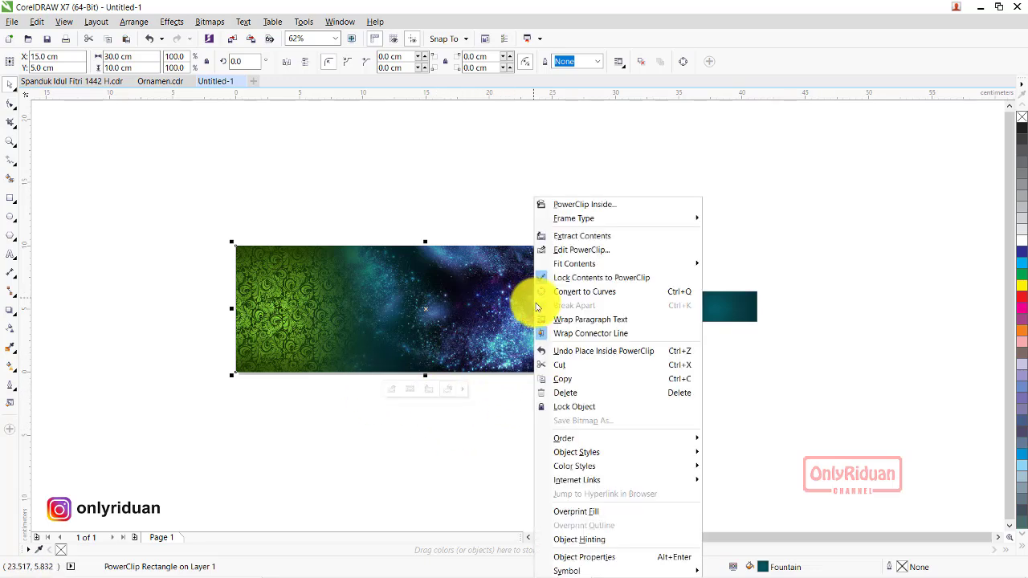
click(566, 250)
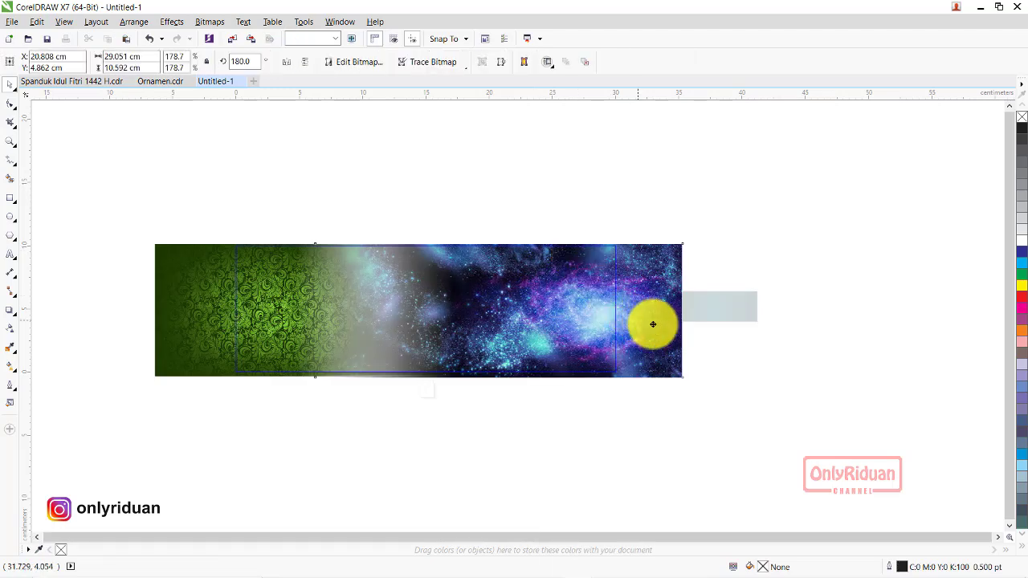
drag(653, 323, 666, 319)
right_click(528, 307)
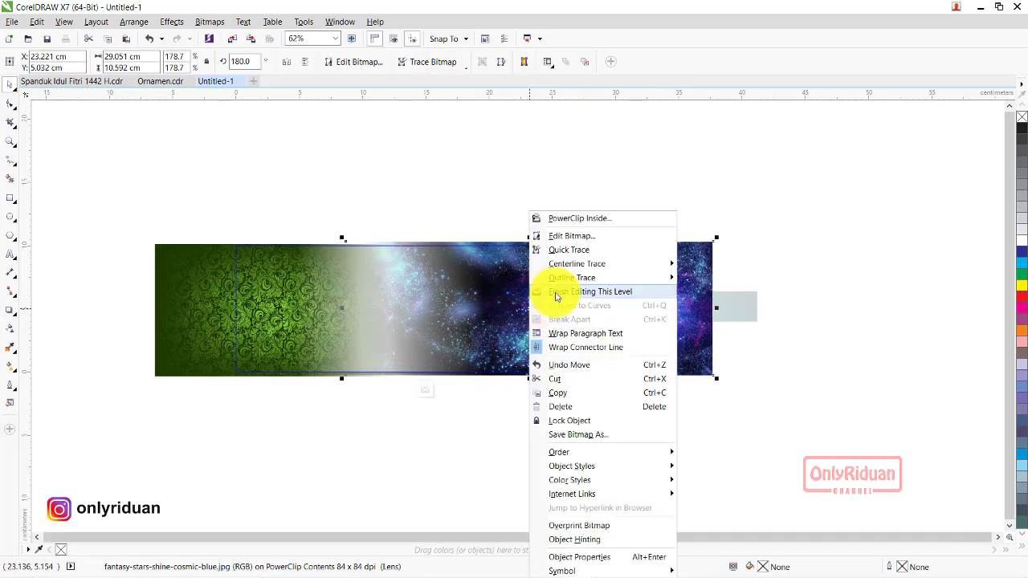
click(561, 293)
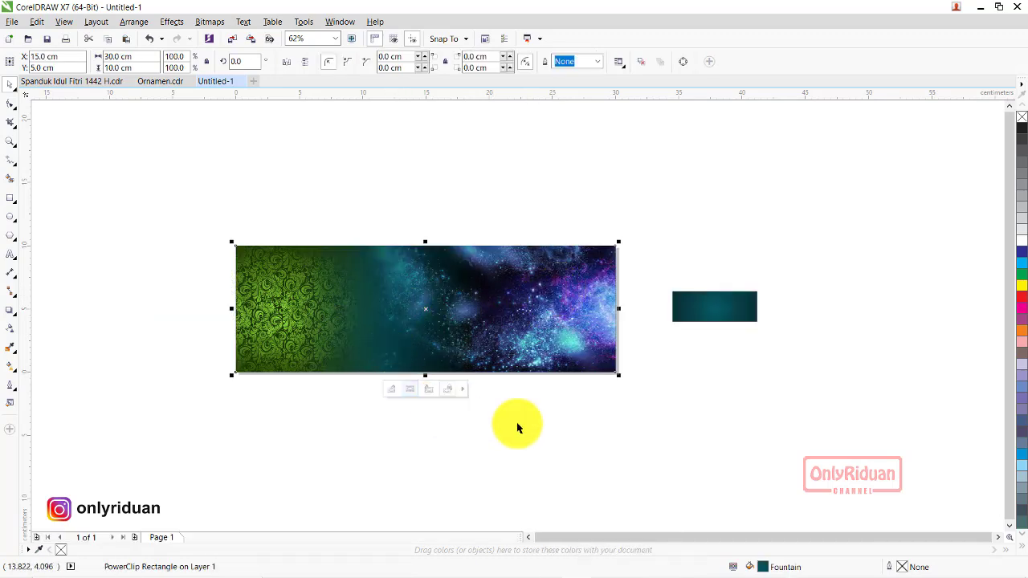
- Delete the small teal rectangle and zoom to fit the banner
click(703, 308)
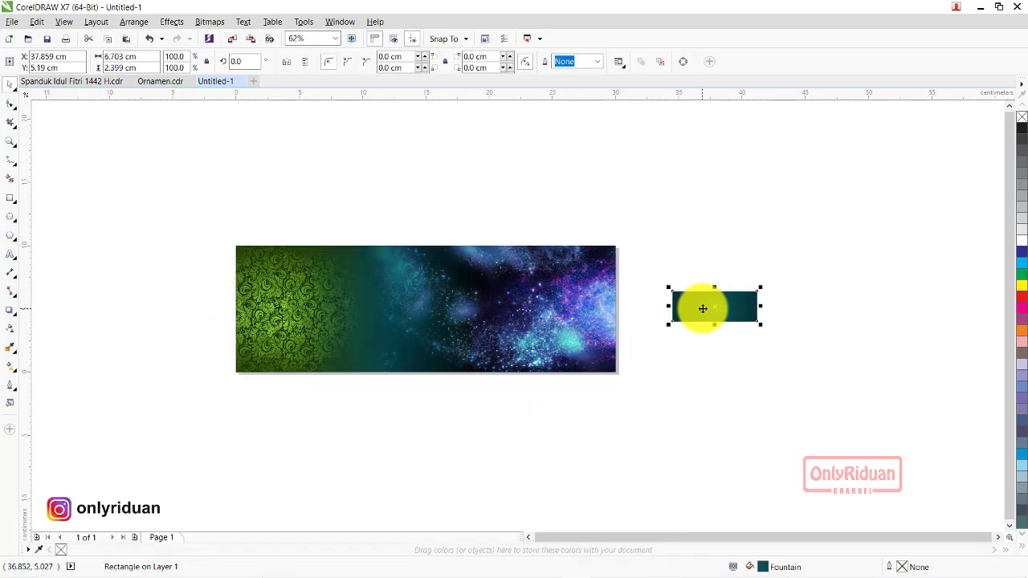
key(Delete)
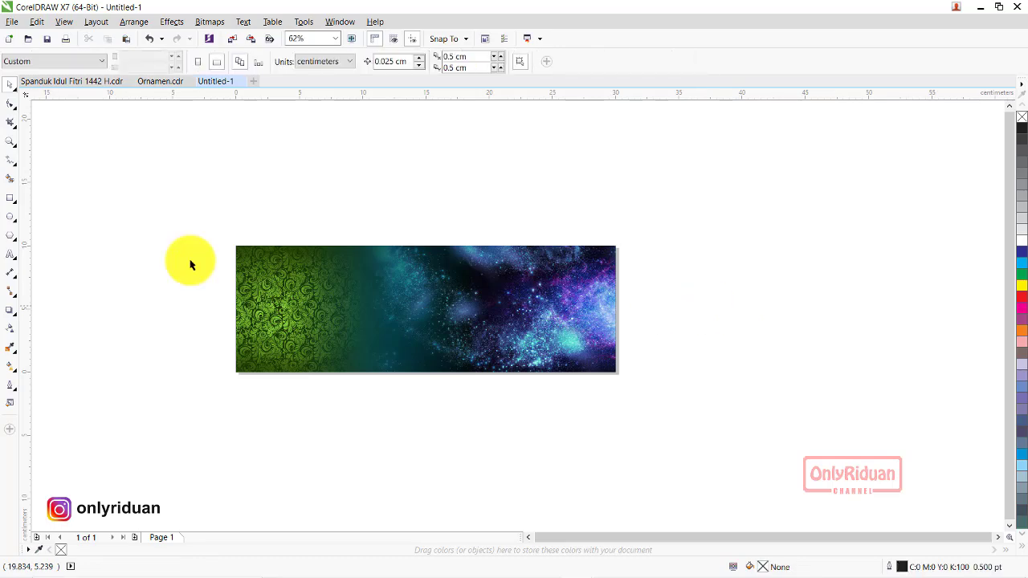
key(shift+F4)
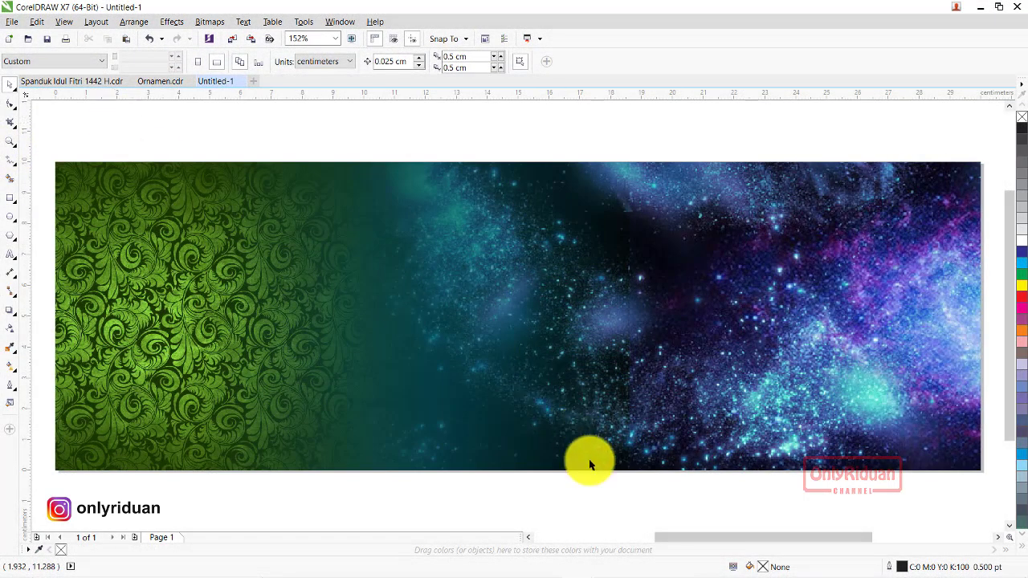
scroll(531, 537, left, 3)
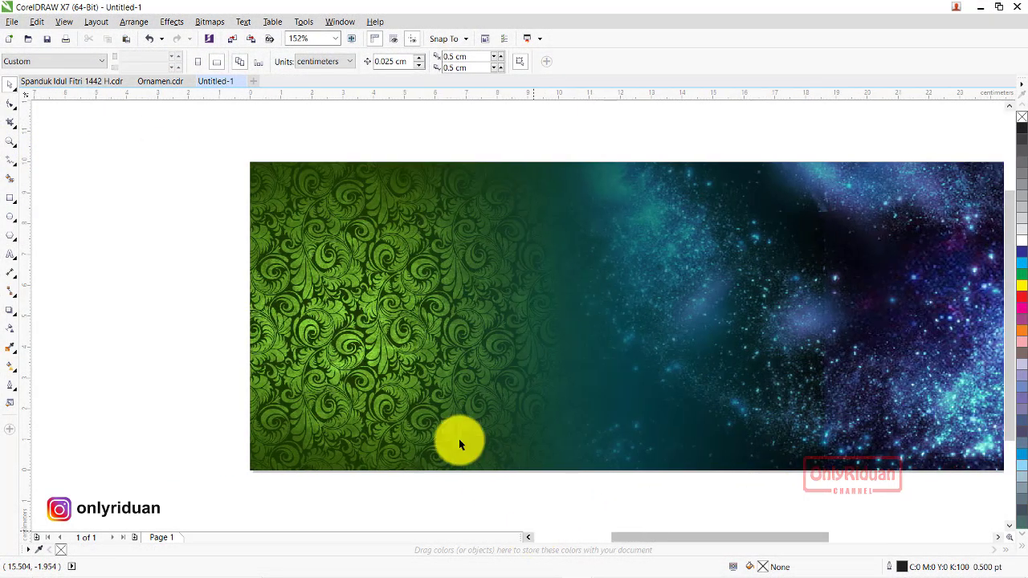
click(79, 84)
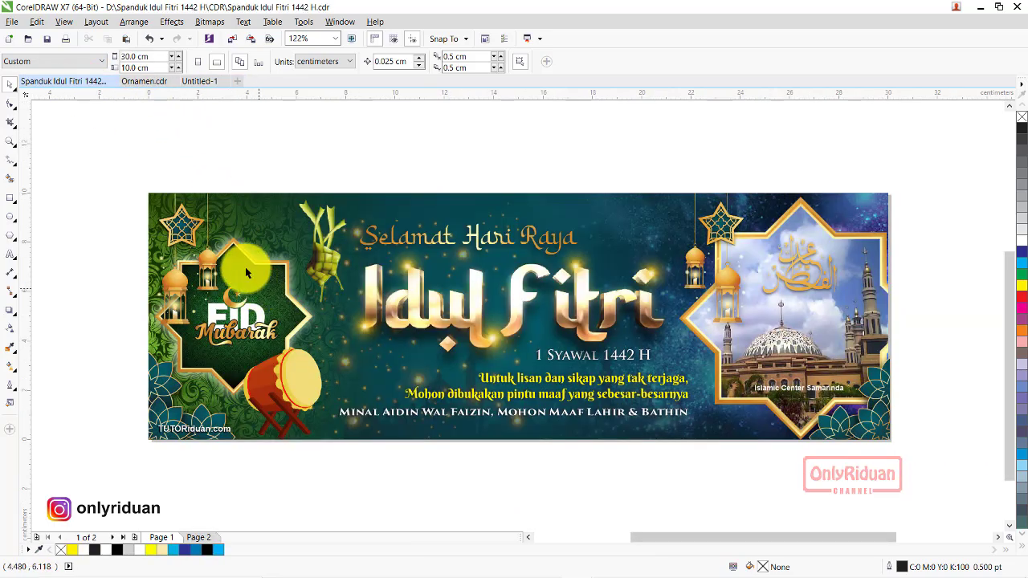
click(198, 81)
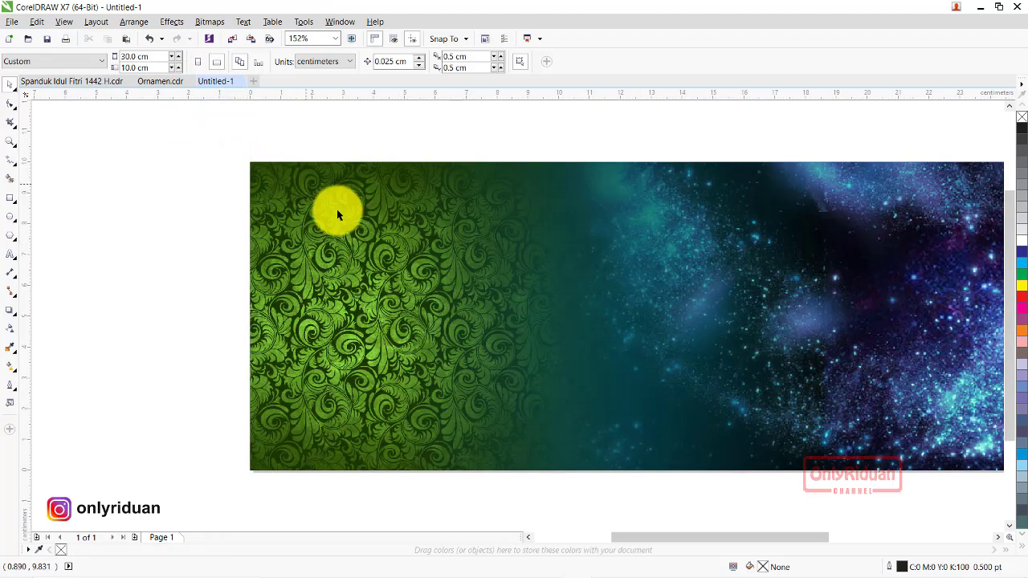
- Draw a 7.55 cm square and move it above the banner
click(10, 200)
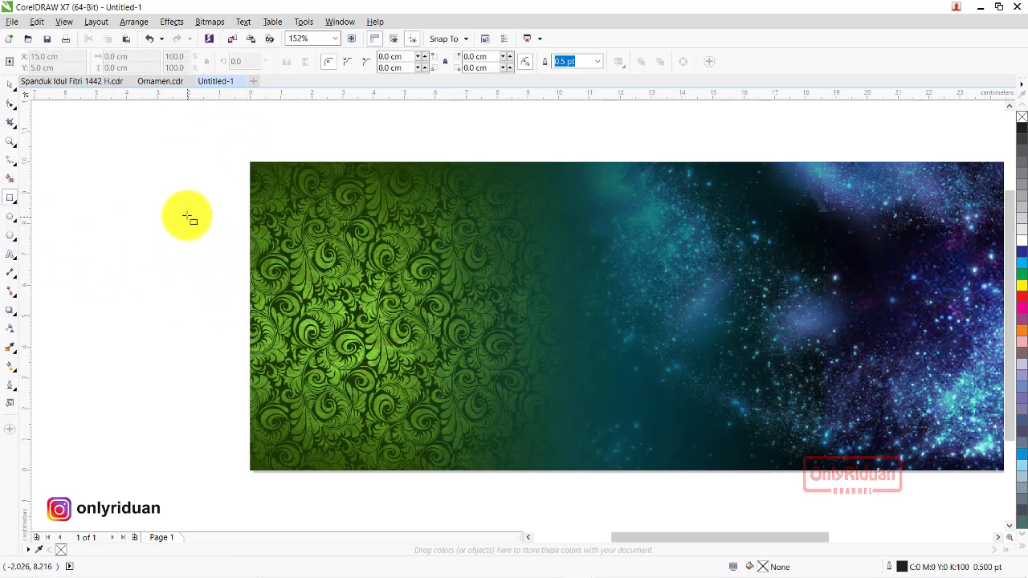
drag(187, 200, 430, 443)
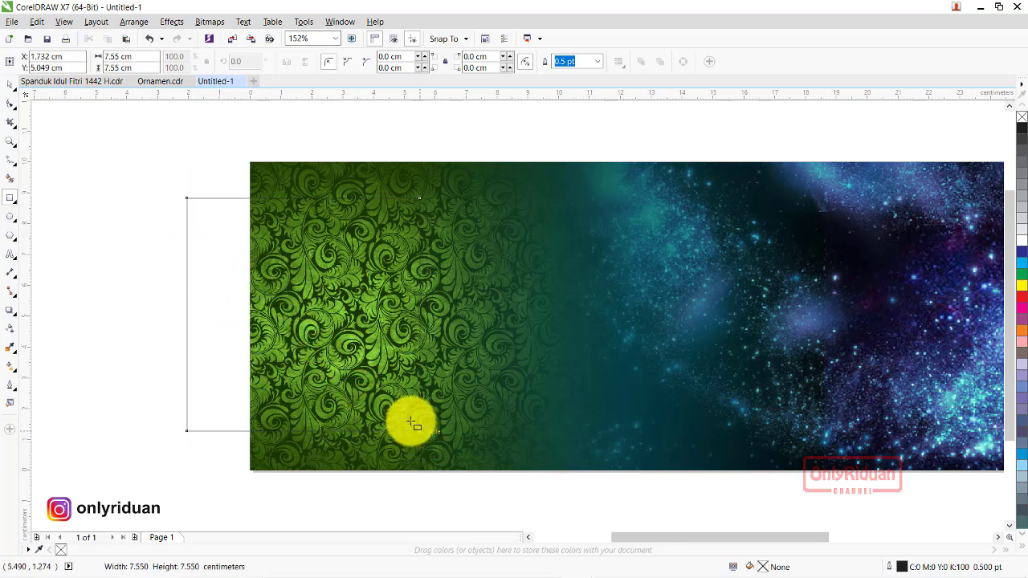
drag(430, 442, 408, 422)
scroll(362, 340, down, 2)
click(10, 84)
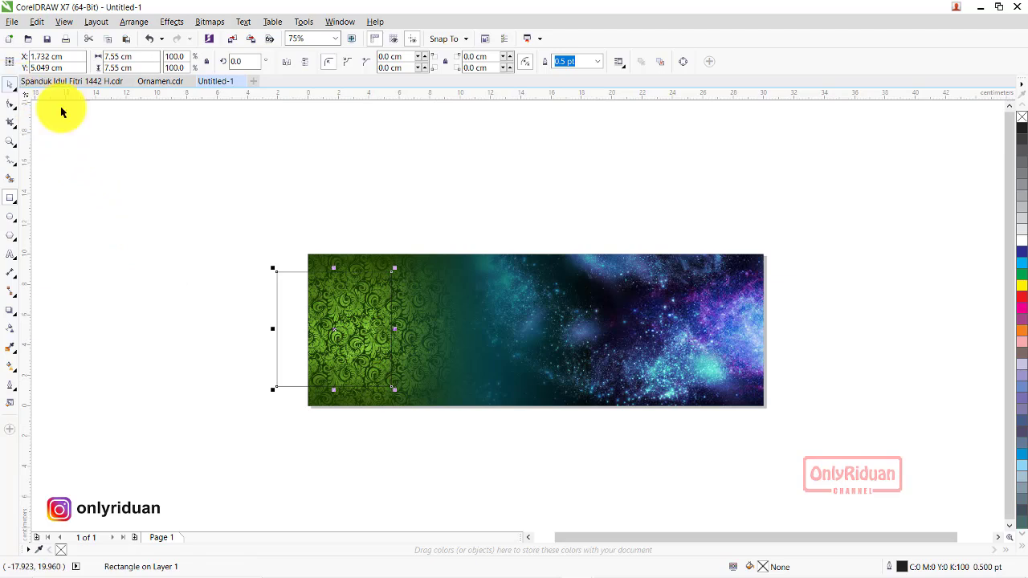
drag(323, 316, 387, 157)
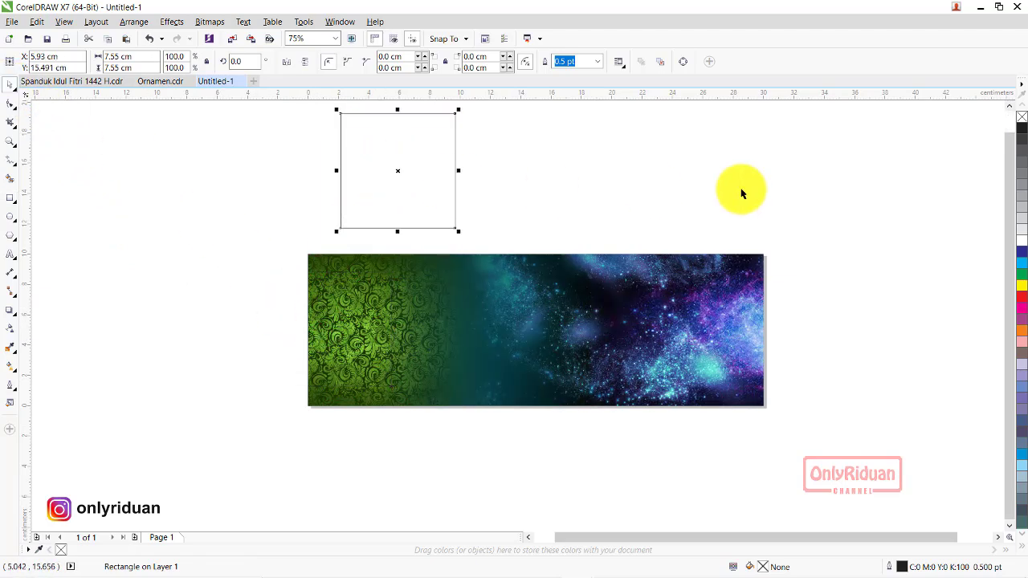
- Add a copy rotated 45° into a diamond, centred on the square
click(1009, 112)
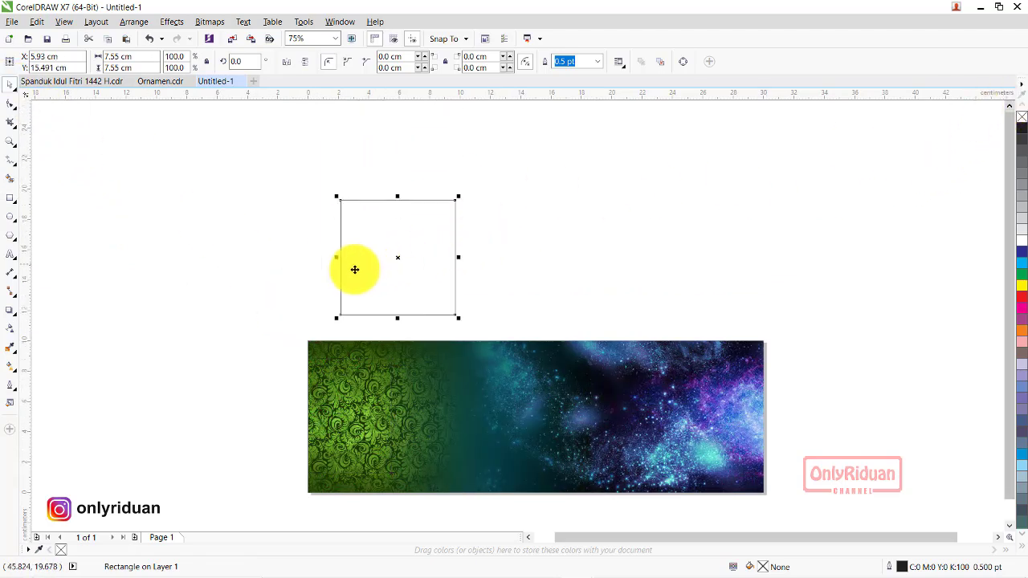
mouse_move(419, 255)
mouse_down()
mouse_move(493, 278)
mouse_move(540, 252)
mouse_up()
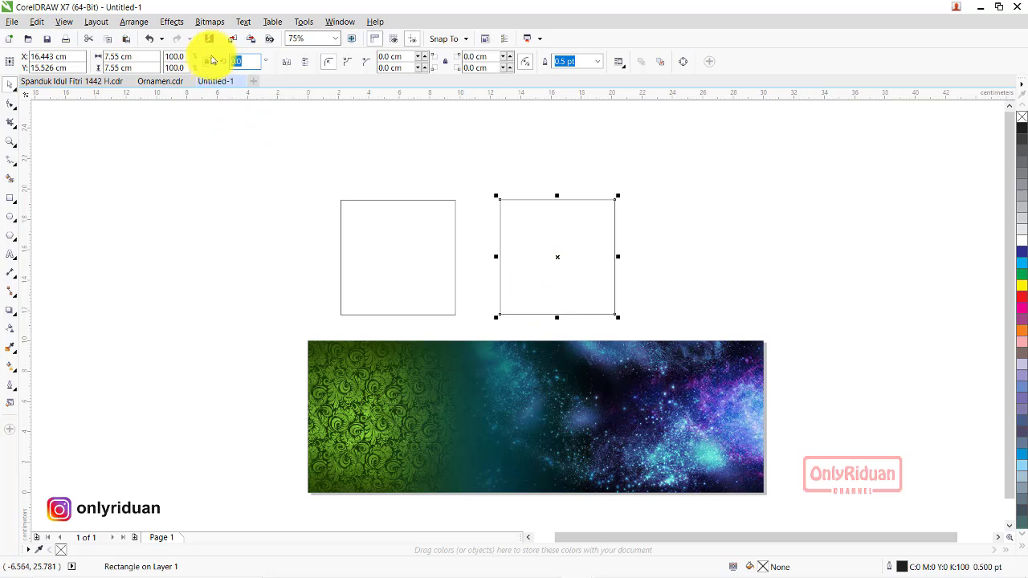
text(45)
key(Return)
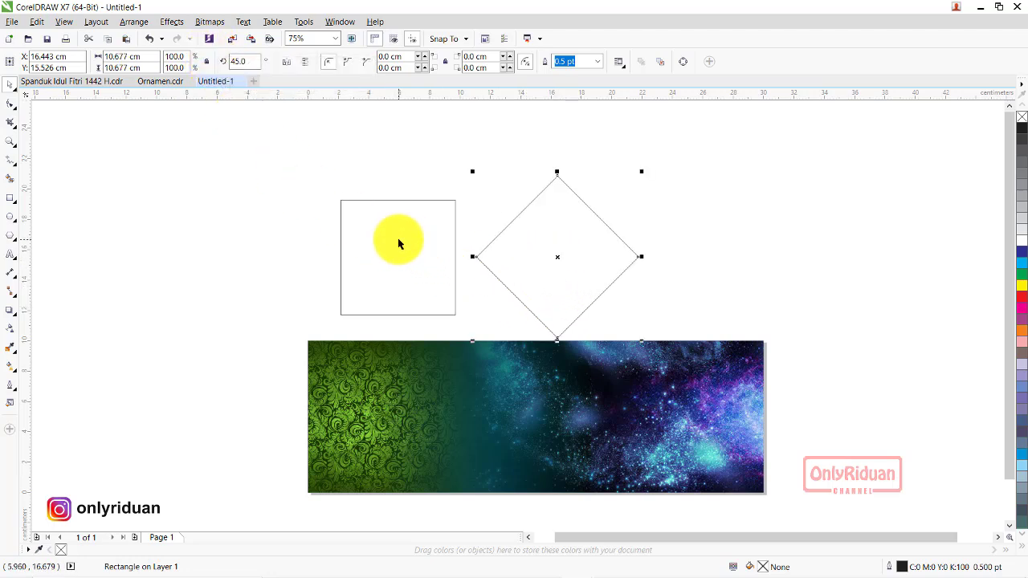
drag(555, 277, 603, 305)
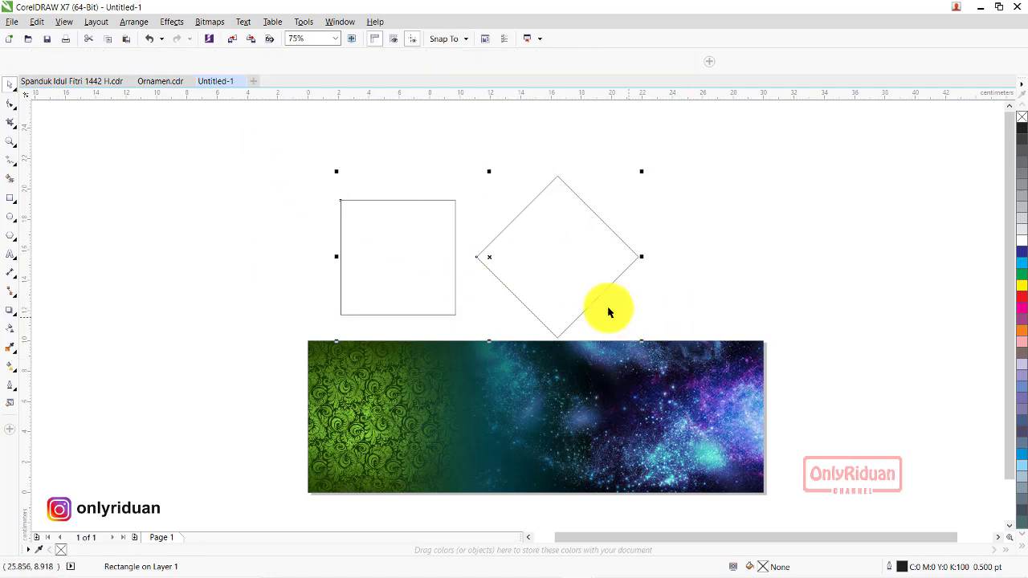
key(c)
key(e)
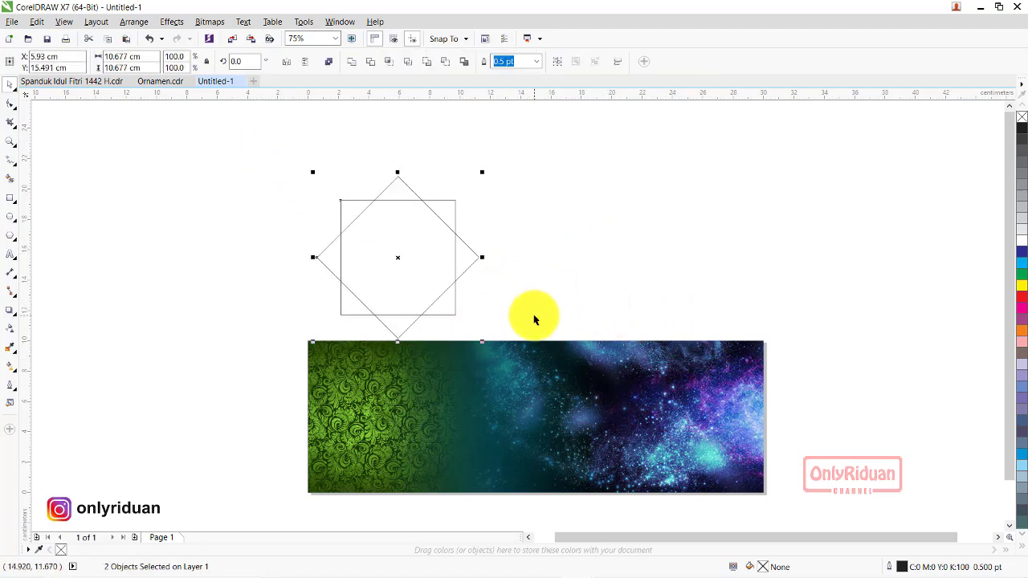
- Weld the square and diamond into an eight-point star and scale it to 90.4%
click(352, 64)
click(464, 244)
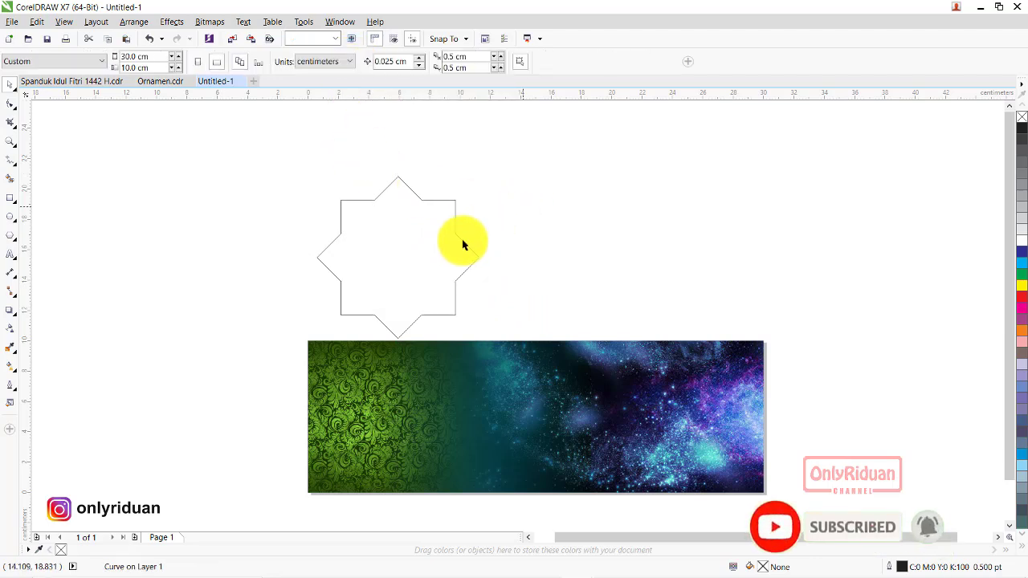
click(417, 254)
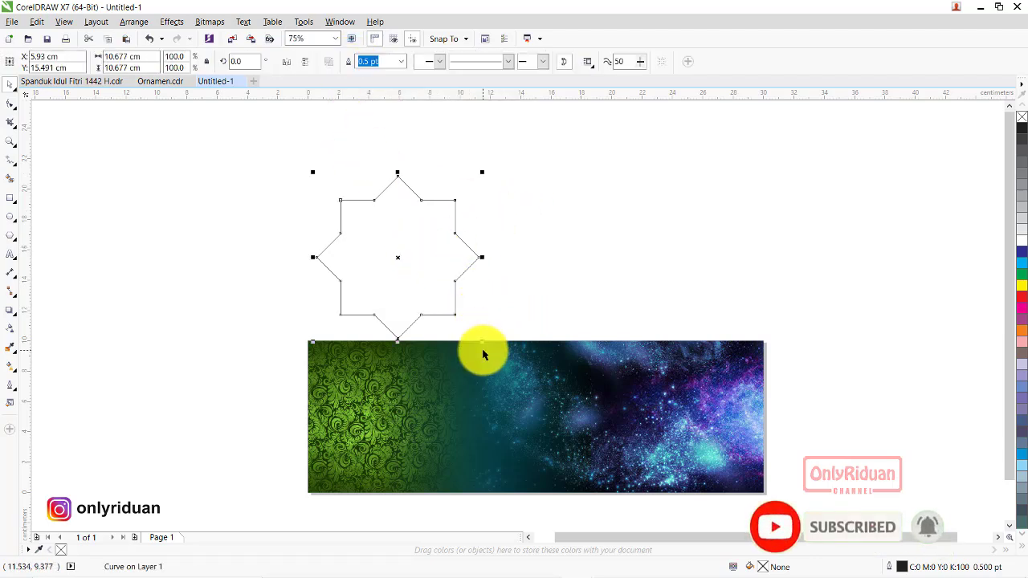
drag(482, 342, 467, 326)
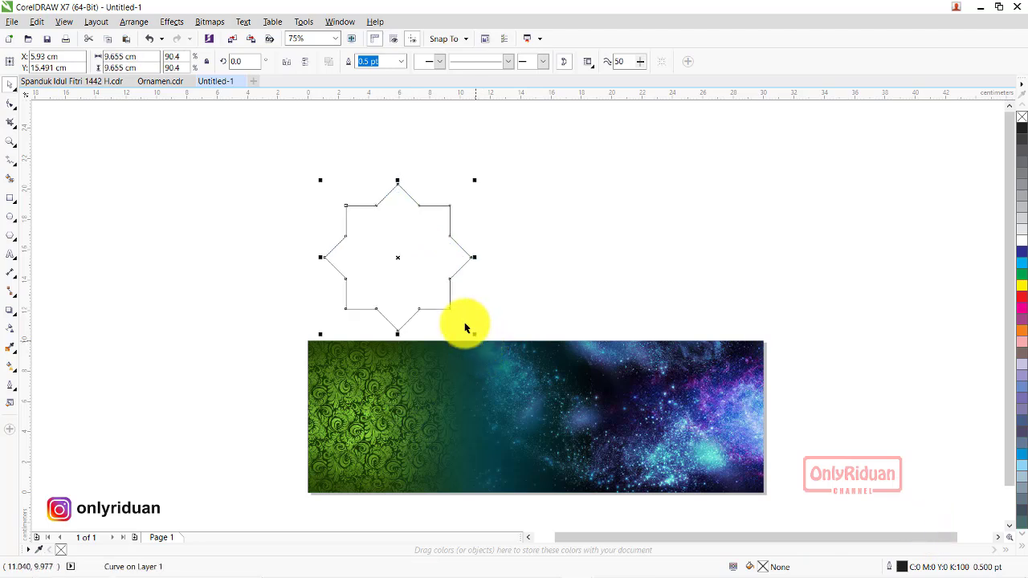
click(10, 141)
drag(296, 151, 652, 351)
click(11, 85)
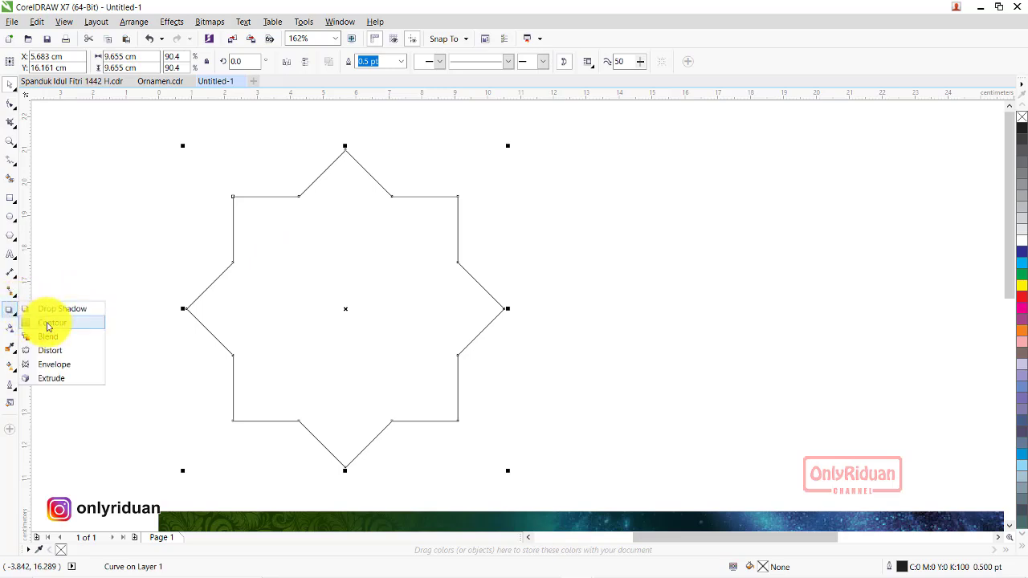
click(50, 323)
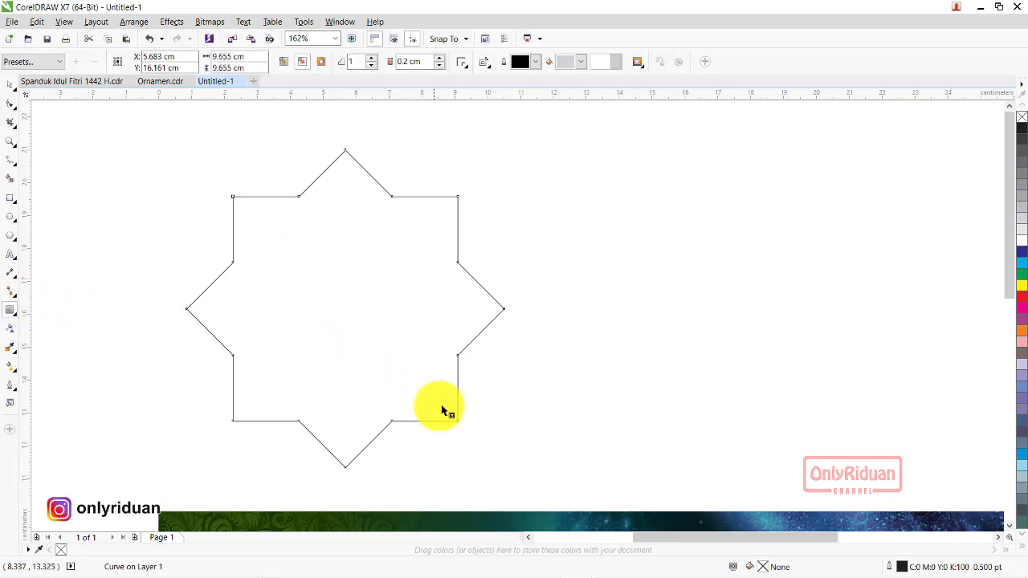
- Add three inner contour lines to the star and break them apart with Ctrl+K
drag(447, 414, 523, 466)
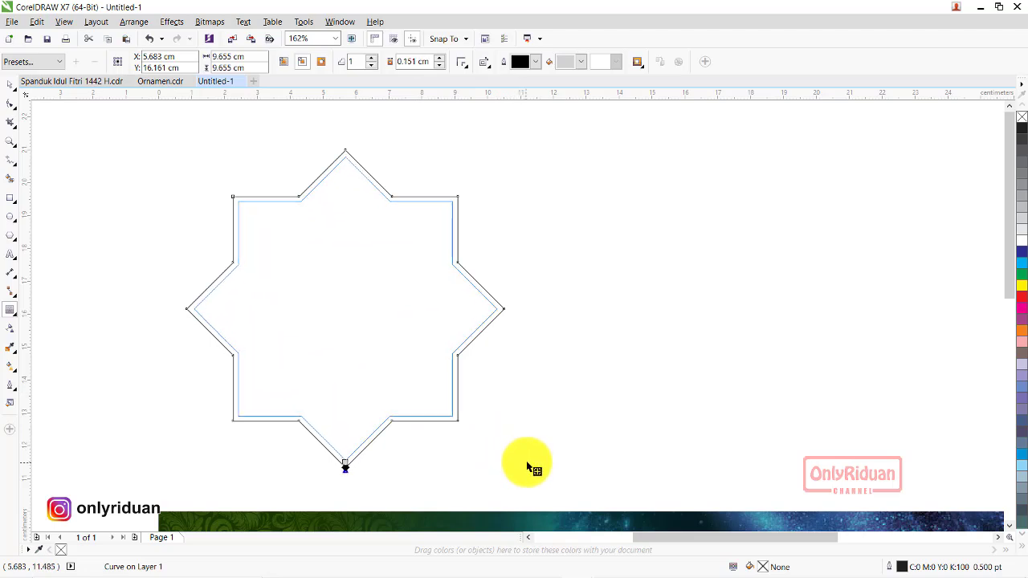
drag(533, 470, 532, 470)
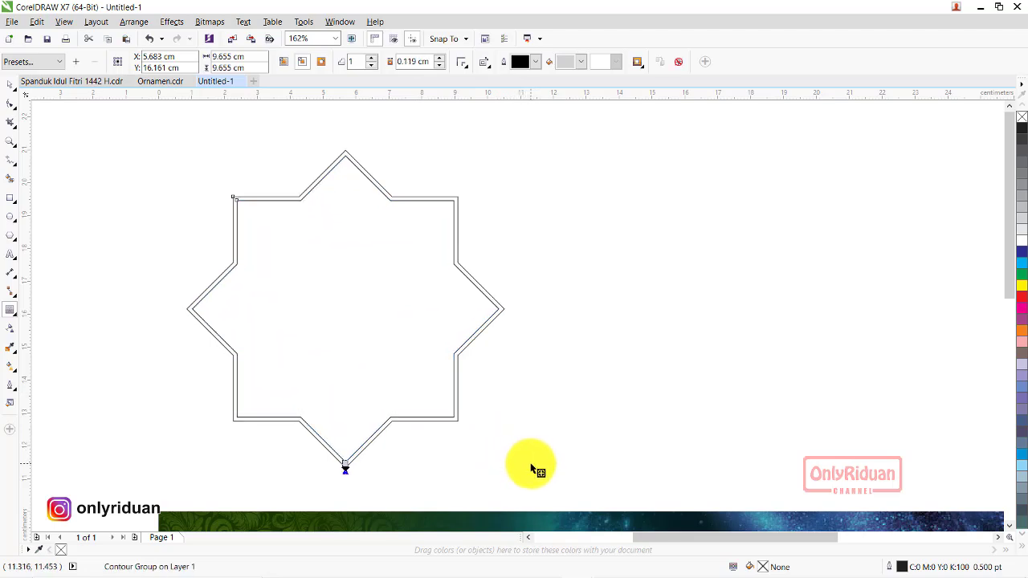
click(372, 59)
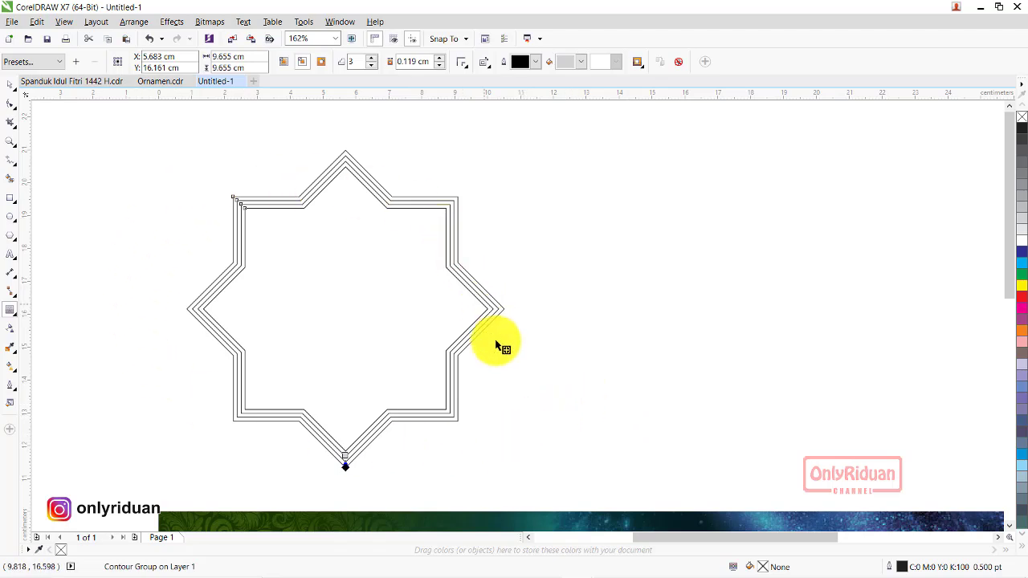
key(ctrl+k)
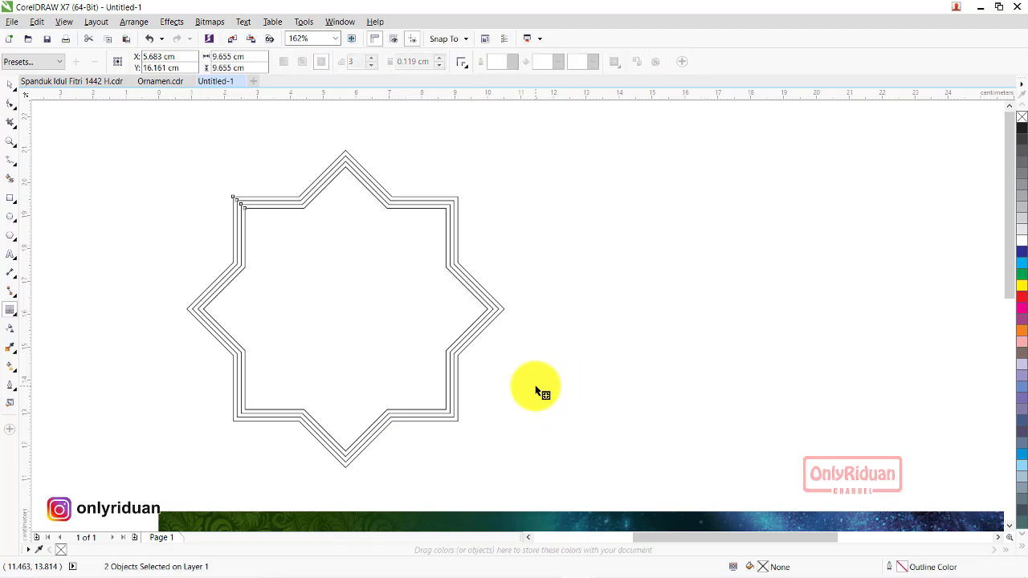
click(10, 85)
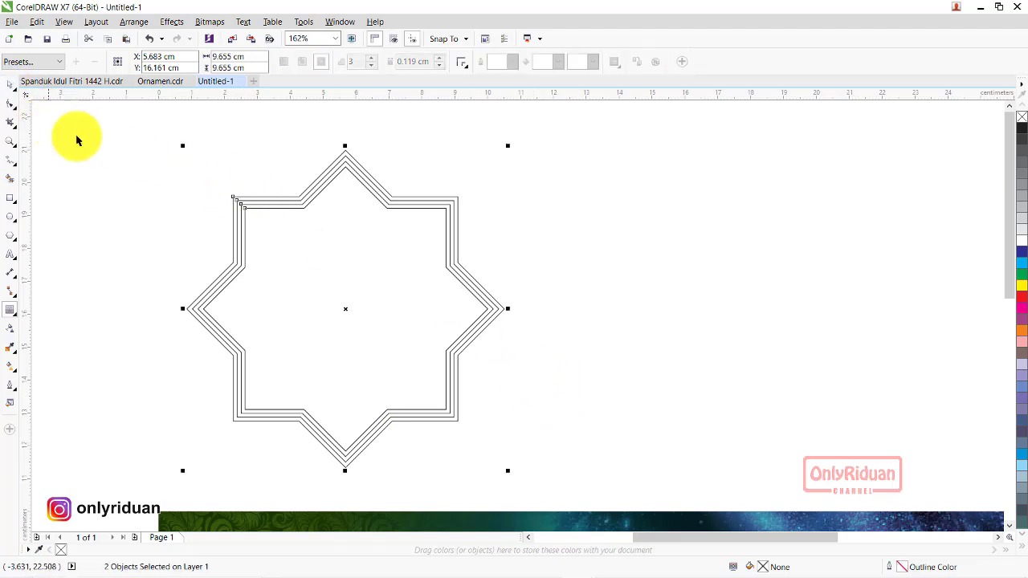
click(75, 137)
click(303, 210)
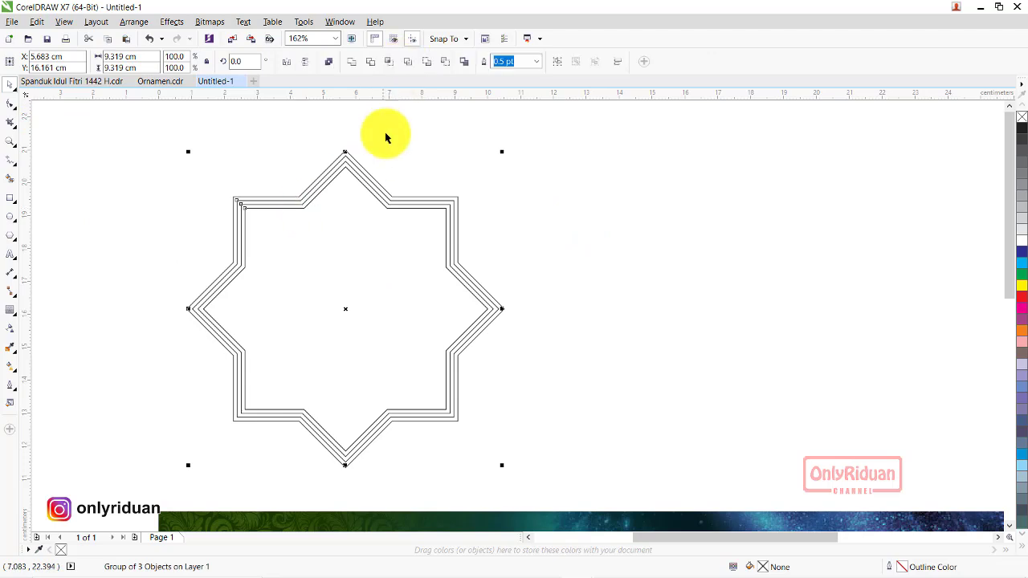
click(407, 141)
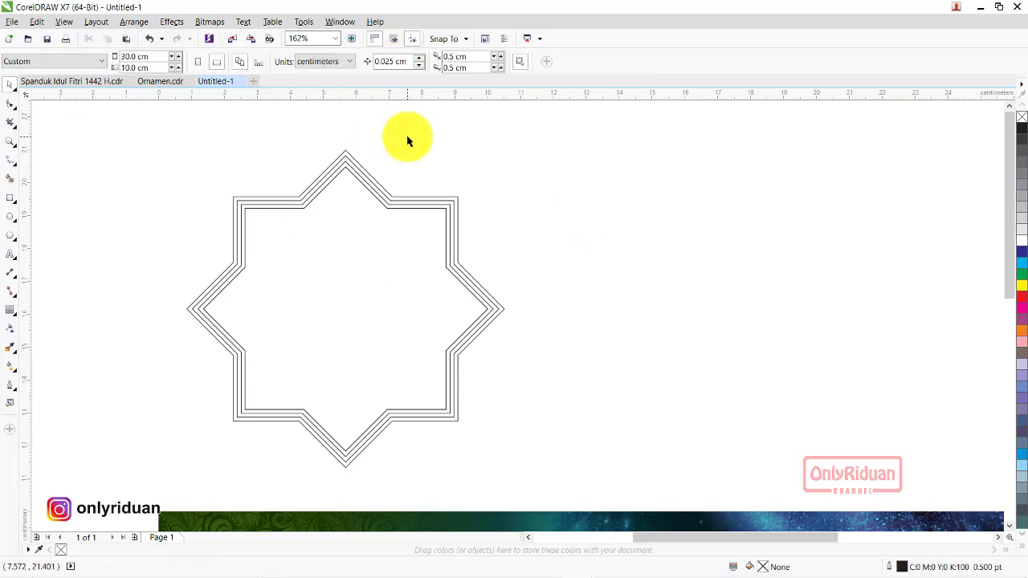
- Bring the three gold gradient rectangles from Ornamen.cdr into the banner beside the star
click(158, 82)
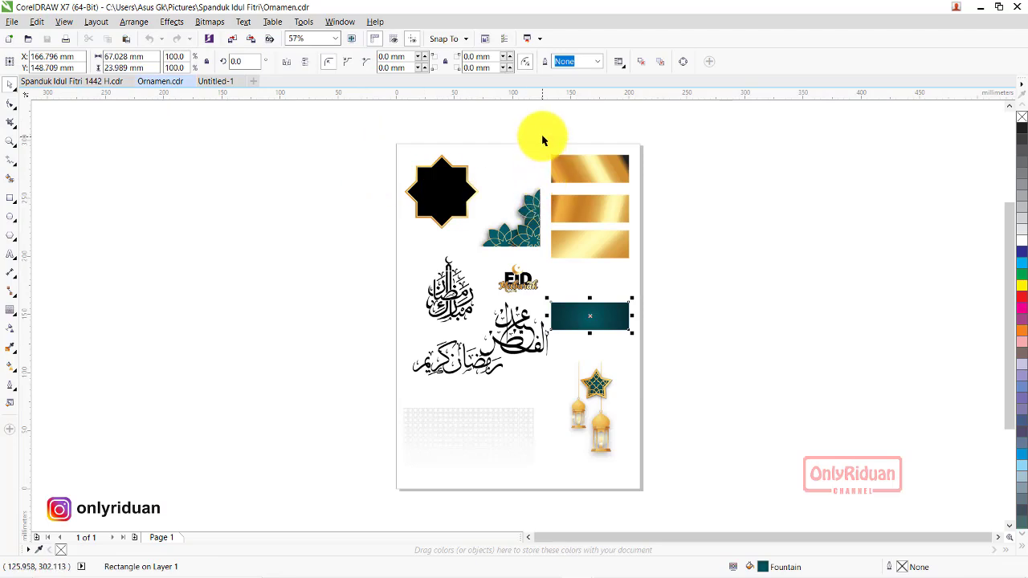
drag(647, 280, 648, 277)
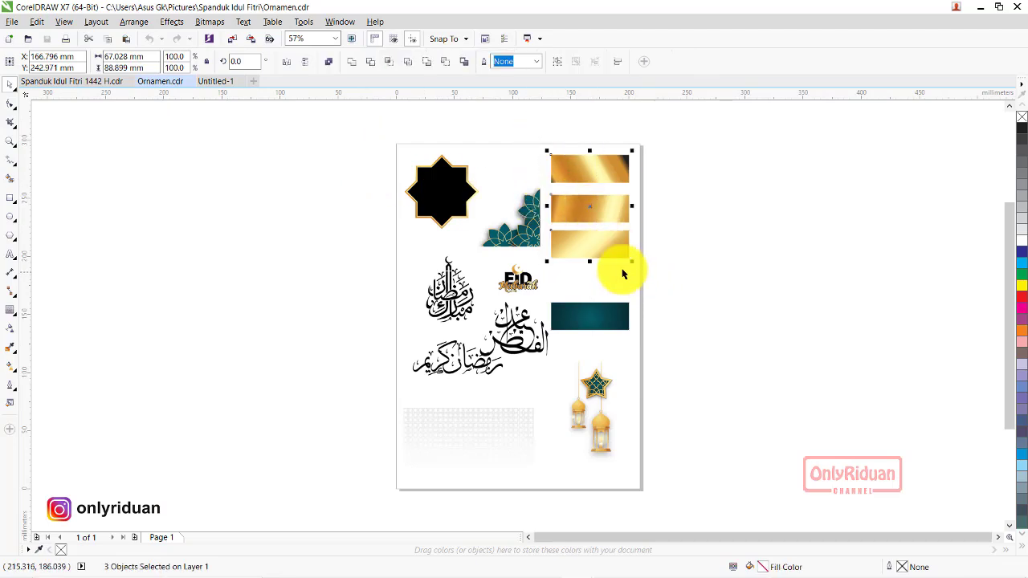
click(212, 80)
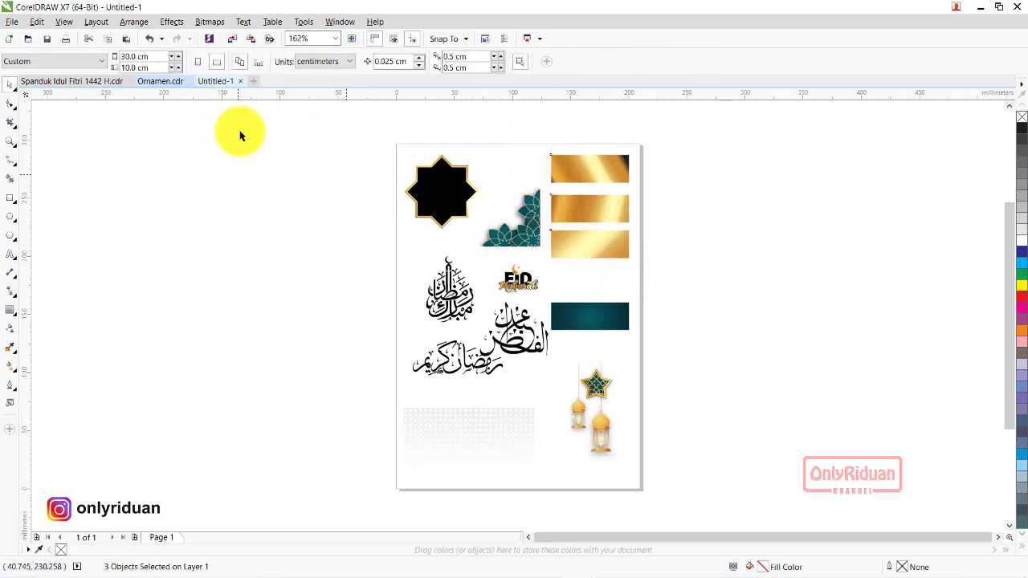
key(ctrl+v)
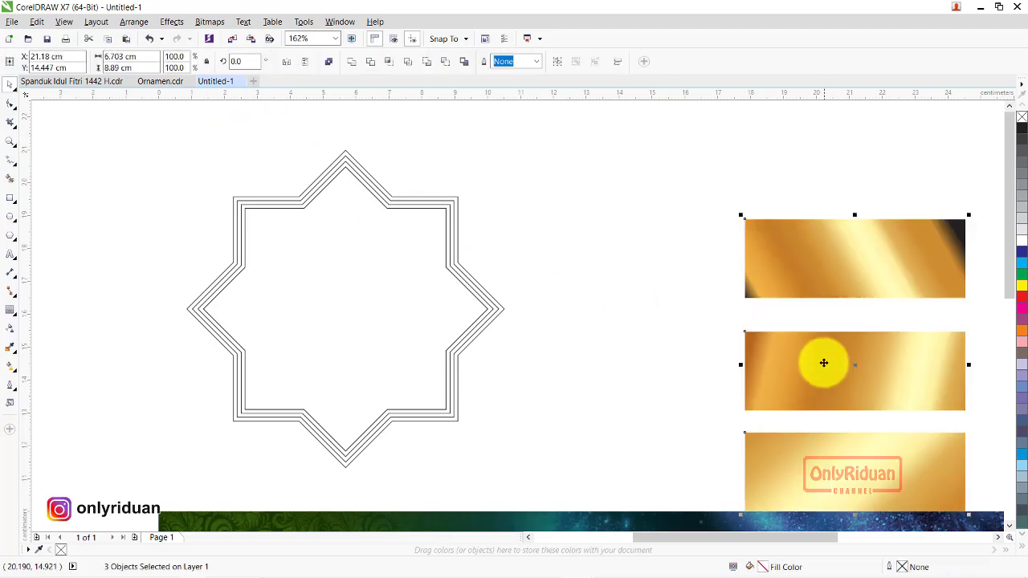
drag(821, 361, 683, 279)
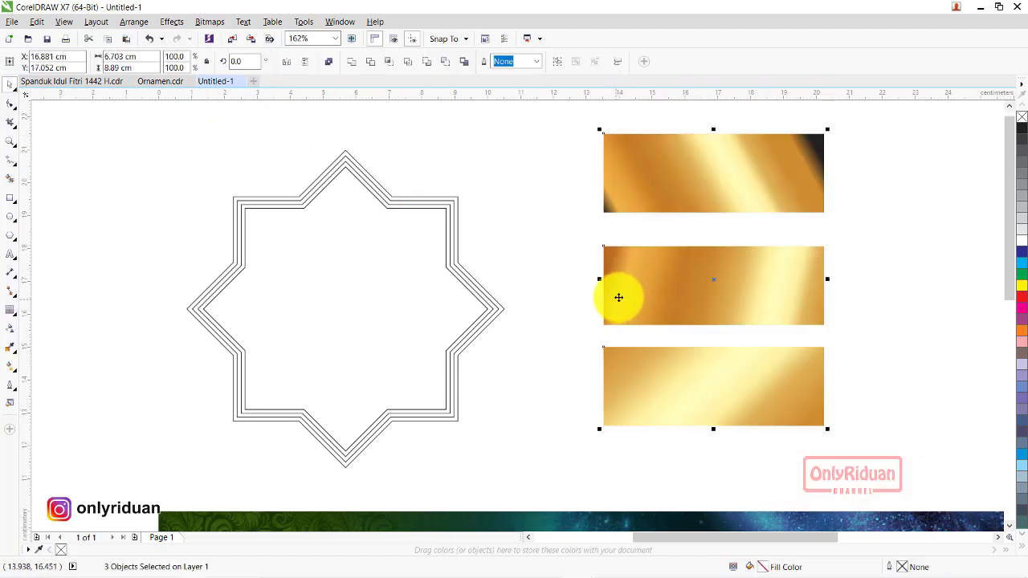
click(514, 223)
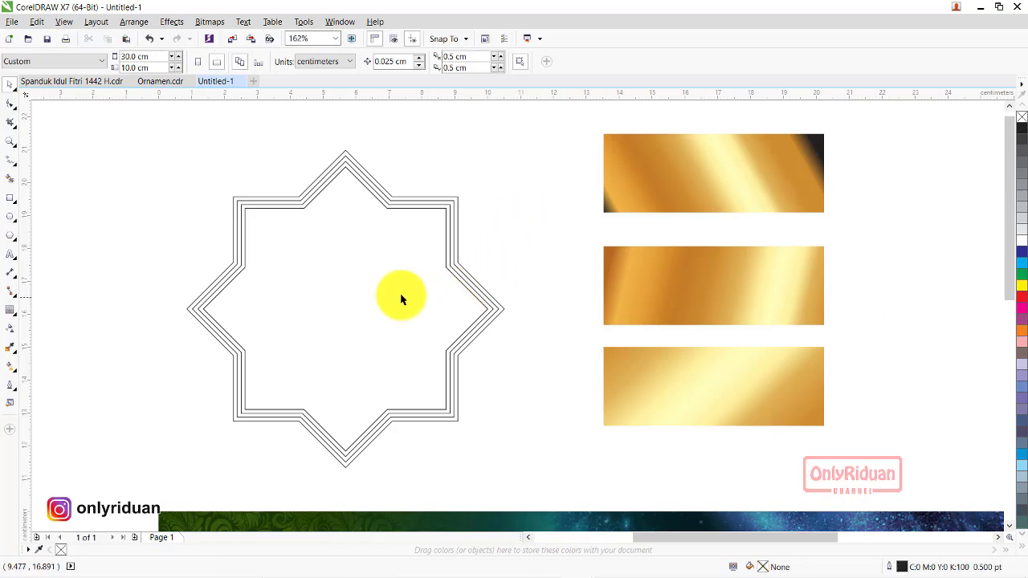
- Fill the innermost star shape with black
click(351, 270)
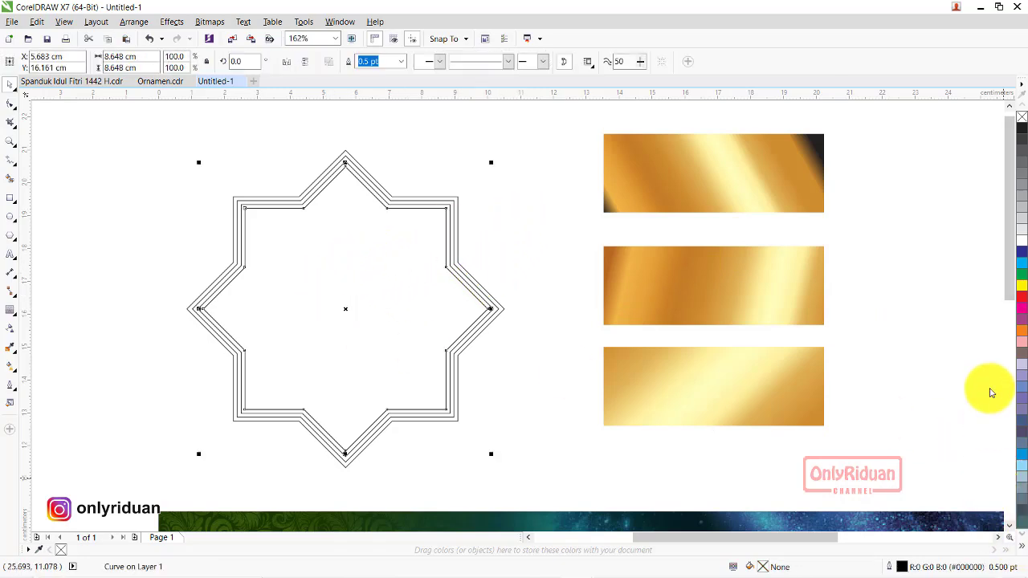
click(984, 123)
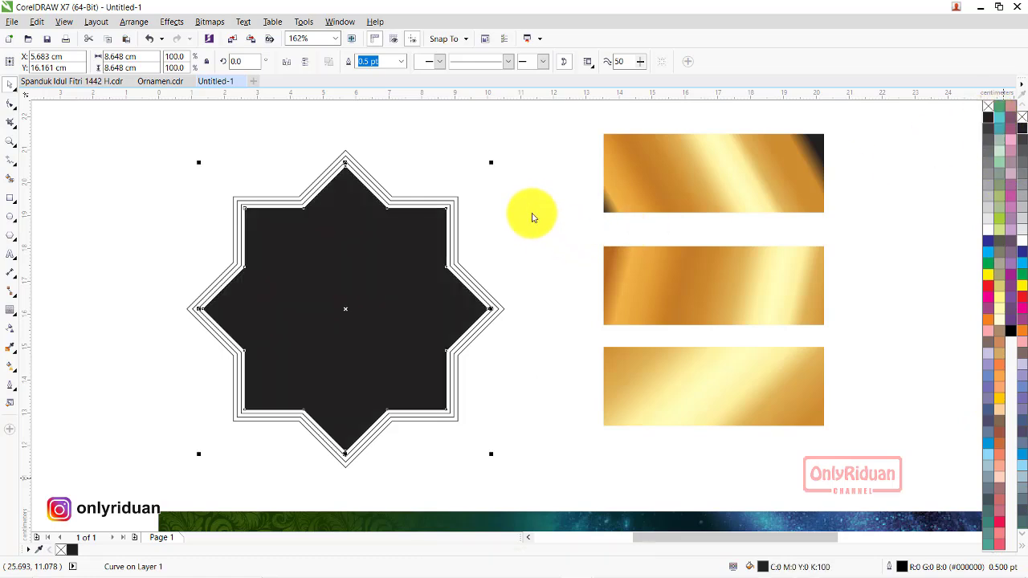
click(506, 205)
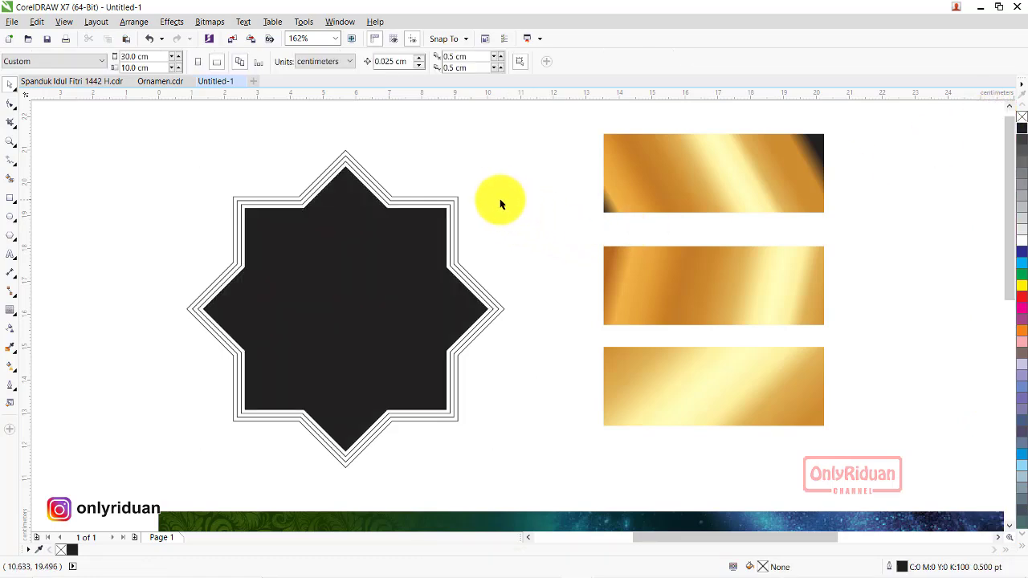
- Copy outline and fill properties from the top gold rectangle onto the outer star outline
click(457, 202)
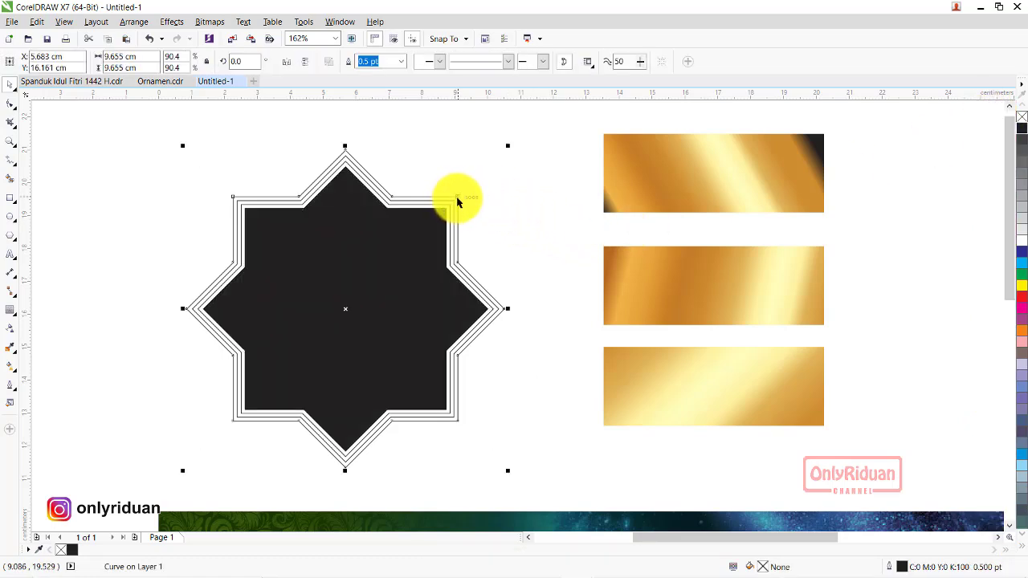
click(36, 23)
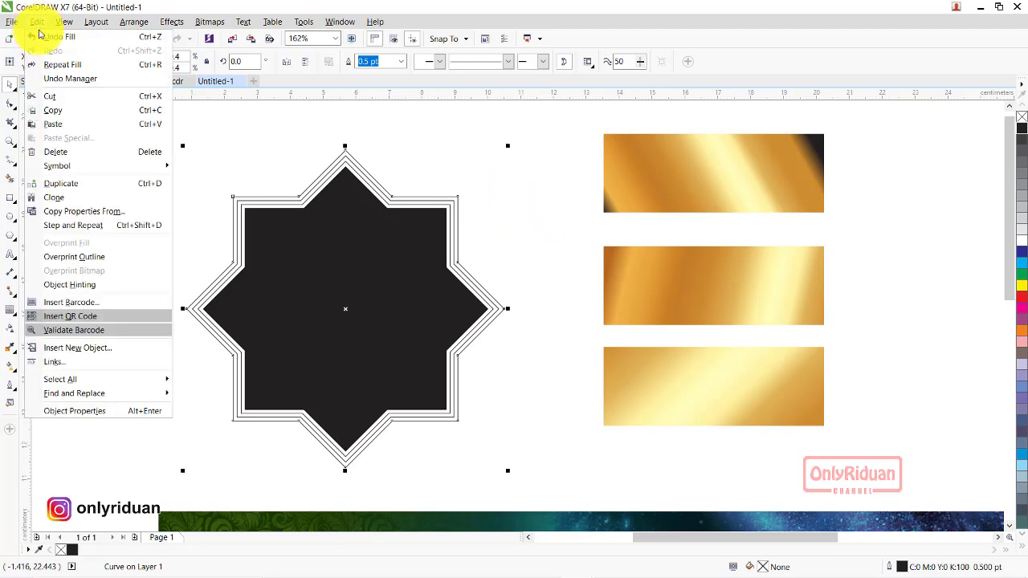
click(80, 213)
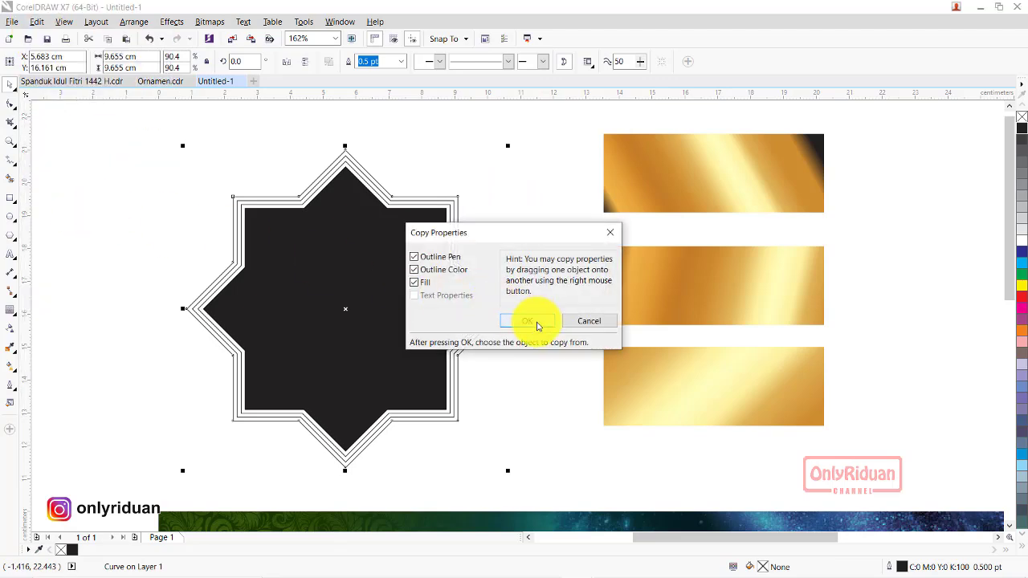
click(537, 322)
click(680, 184)
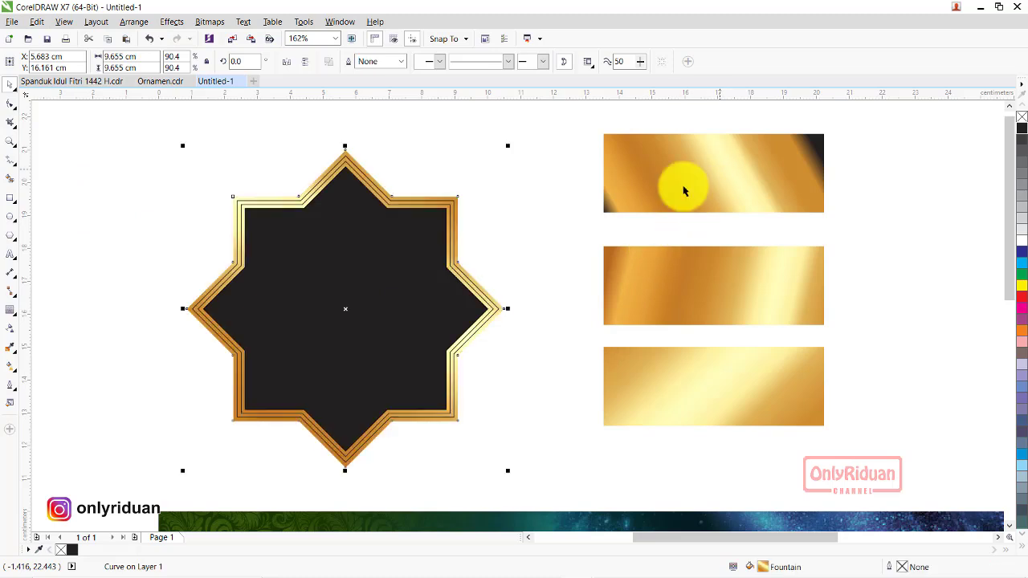
click(528, 175)
- Give the next star outline the middle gold rectangle's gradient with Copy Properties From
click(452, 206)
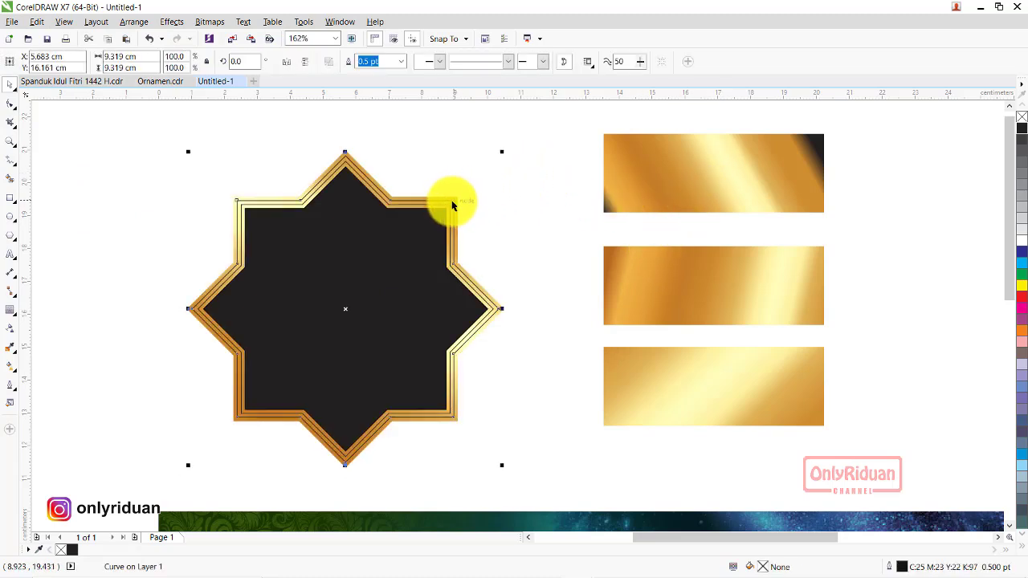
click(36, 22)
click(71, 210)
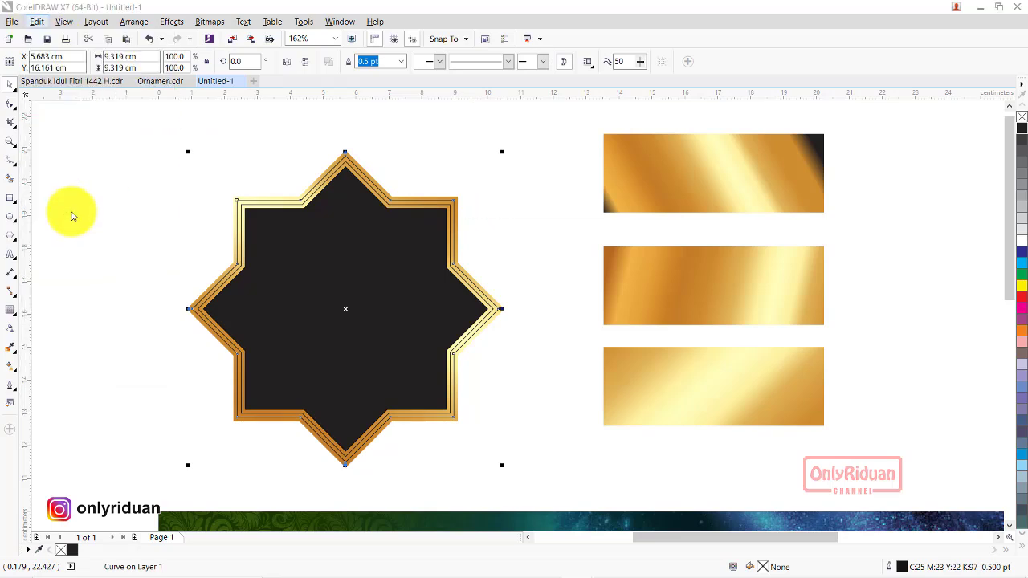
click(526, 320)
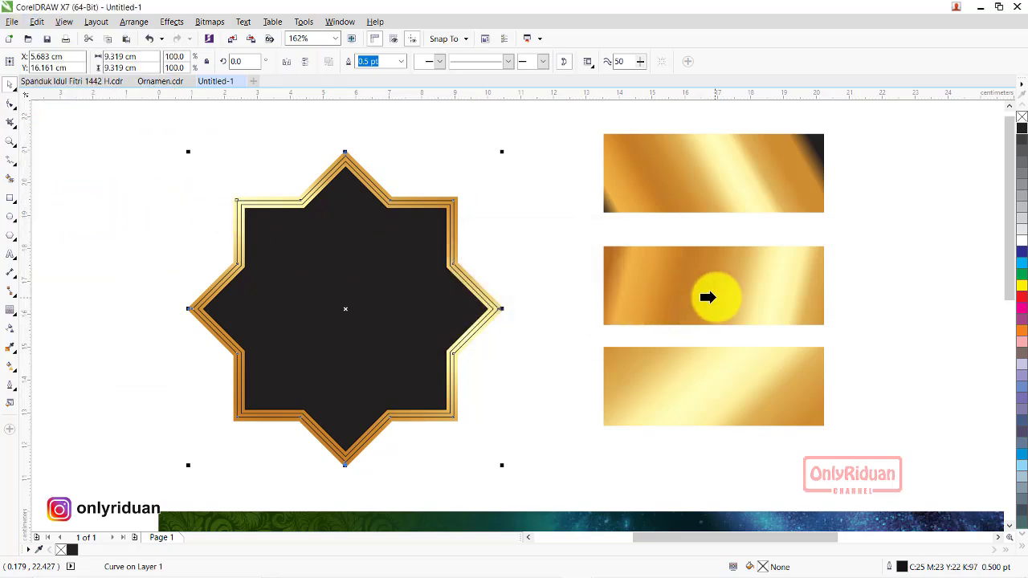
click(707, 297)
click(505, 212)
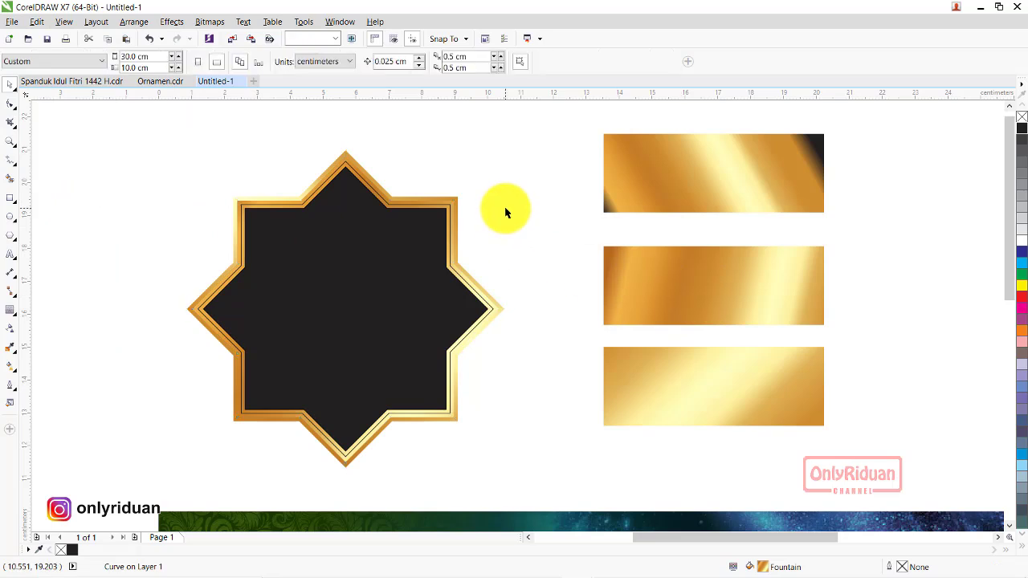
- Copy the third gold rectangle's gradient onto the star frame's inner outline
click(450, 209)
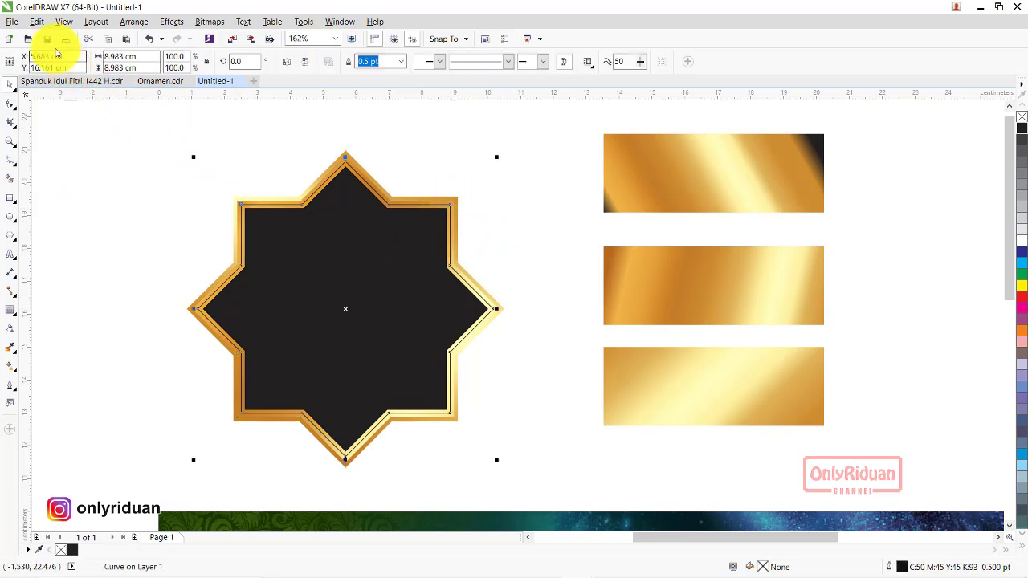
click(38, 22)
click(76, 202)
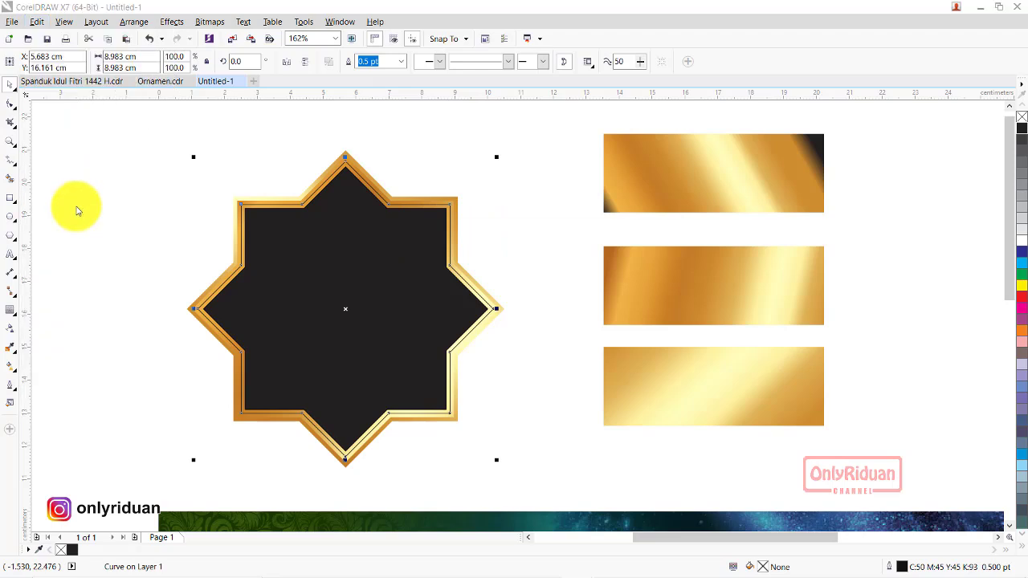
click(520, 323)
click(689, 396)
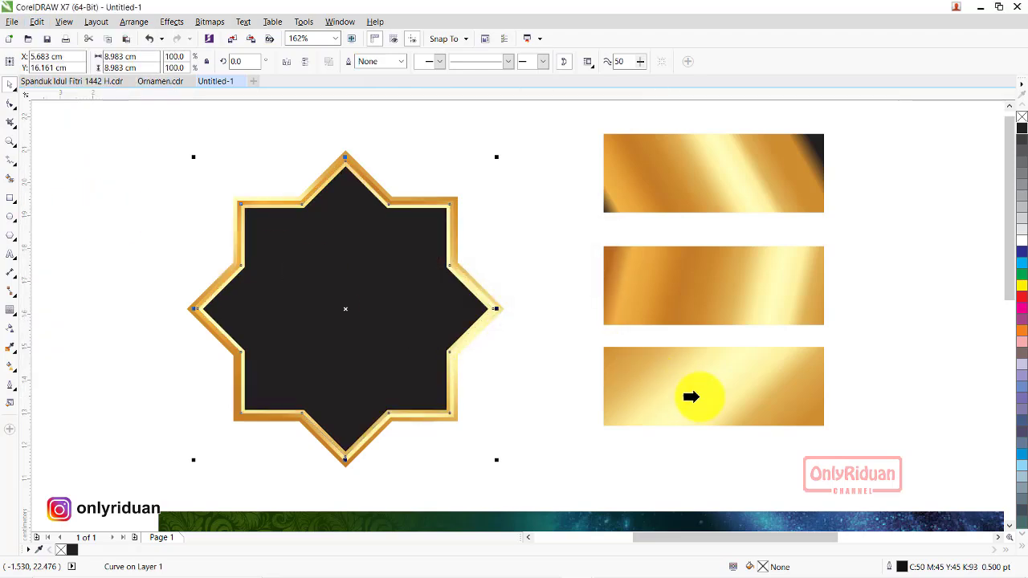
key(Escape)
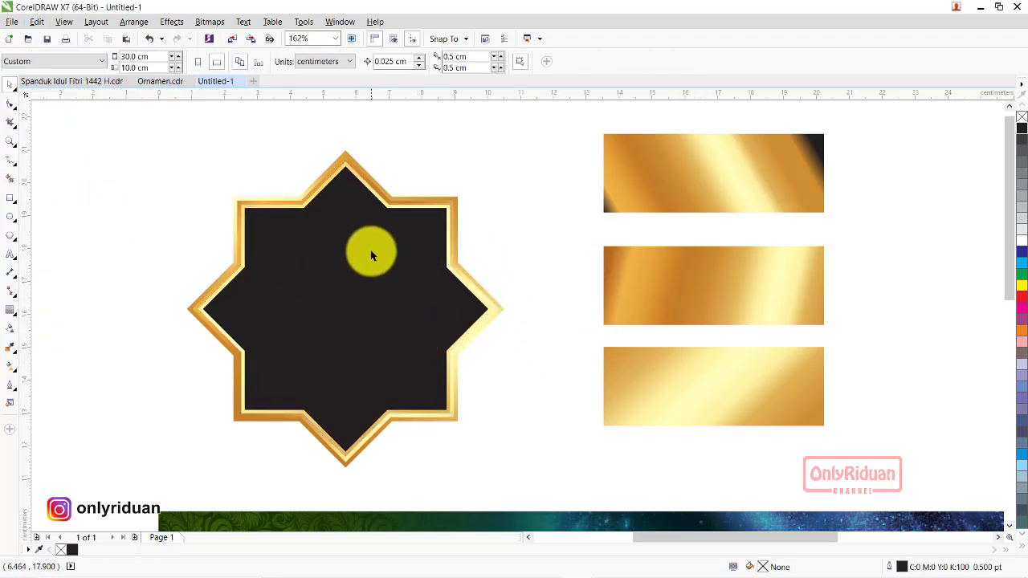
- Move the three gold gradient rectangles out of the way
scroll(370, 250, down, 2)
drag(441, 156, 635, 349)
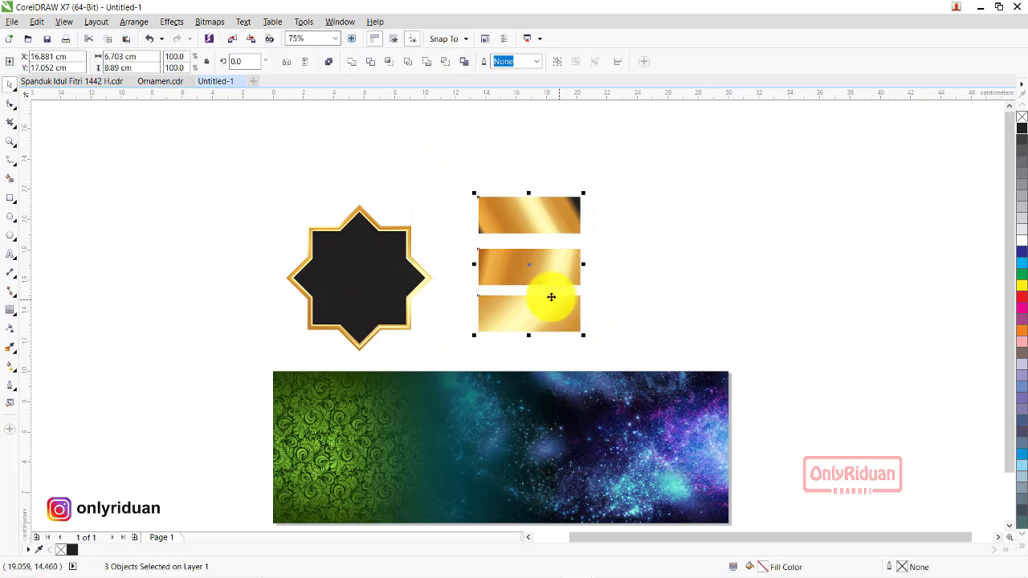
drag(902, 297, 902, 298)
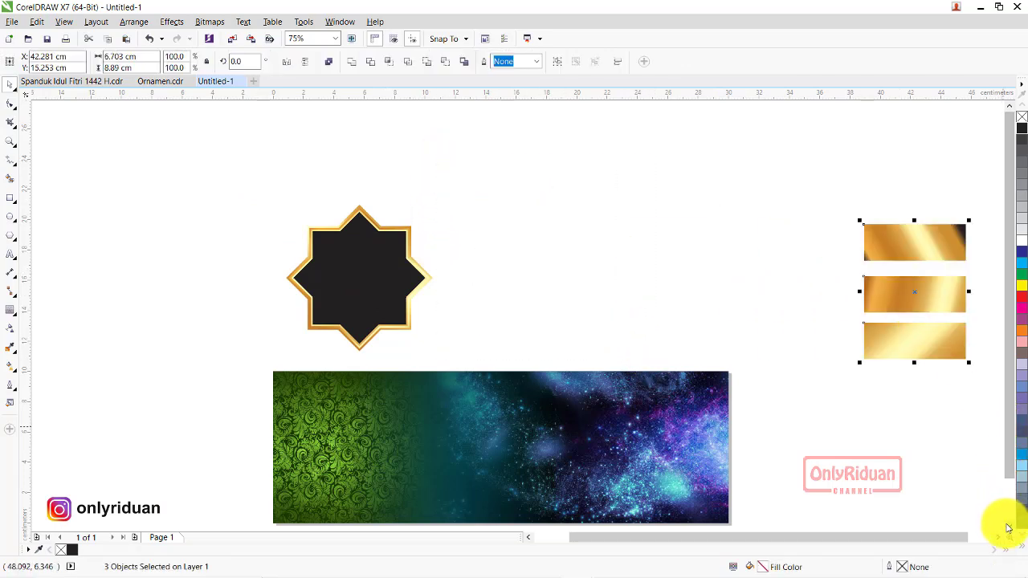
- Move the star frame onto the banner's left side and shrink it to fit
scroll(1005, 523, down, 2)
drag(271, 113, 417, 201)
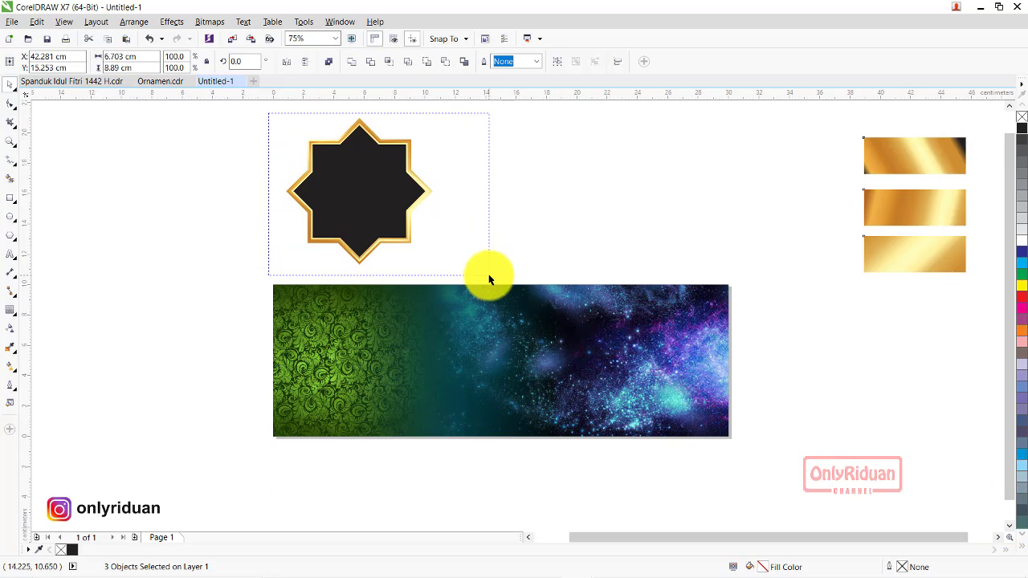
drag(489, 279, 489, 279)
drag(357, 186, 338, 357)
scroll(362, 356, up, 2)
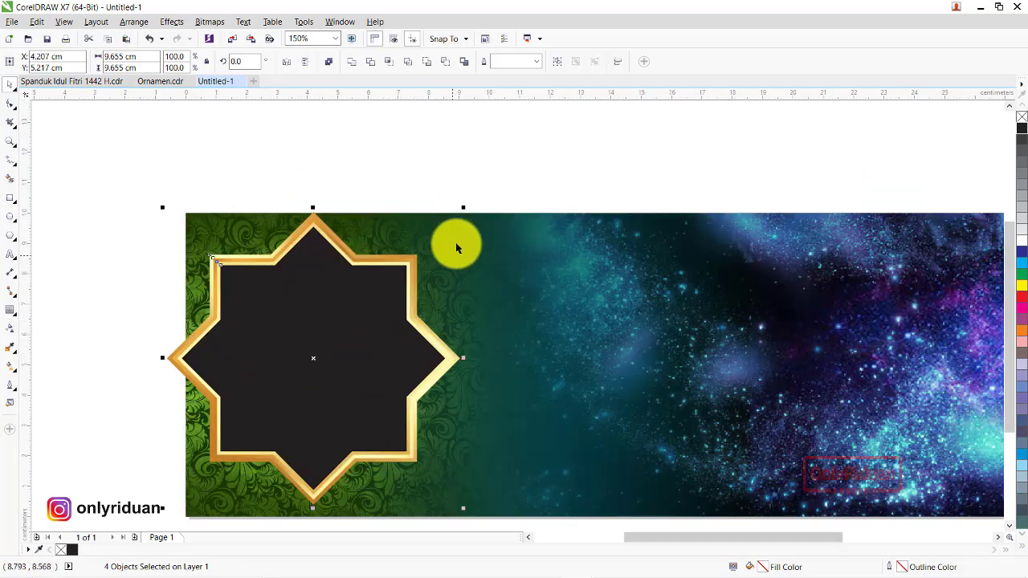
drag(462, 208, 429, 243)
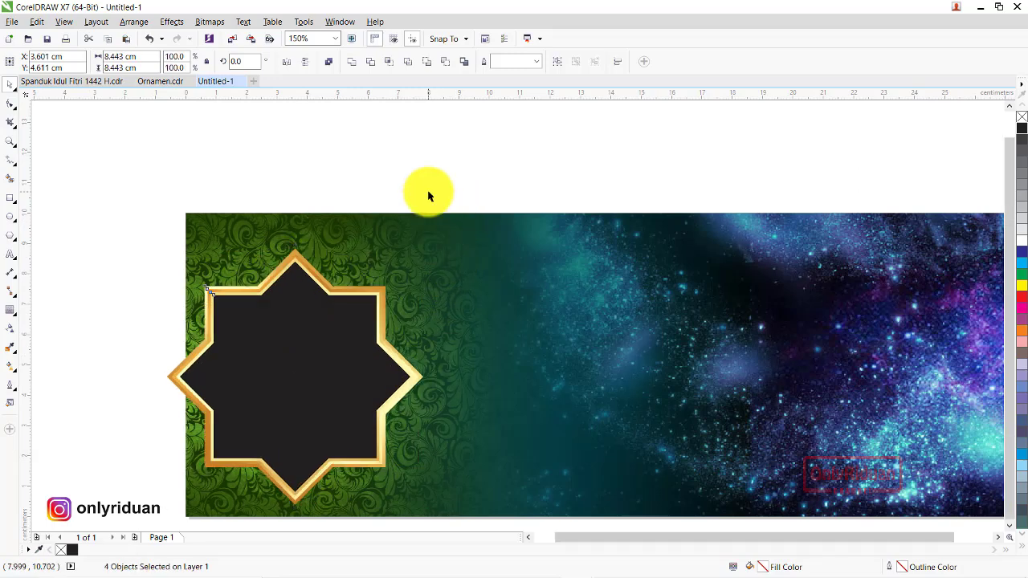
scroll(424, 192, down, 2)
- Drop a copy of the star at the banner's right end and enlarge it
drag(482, 404, 273, 169)
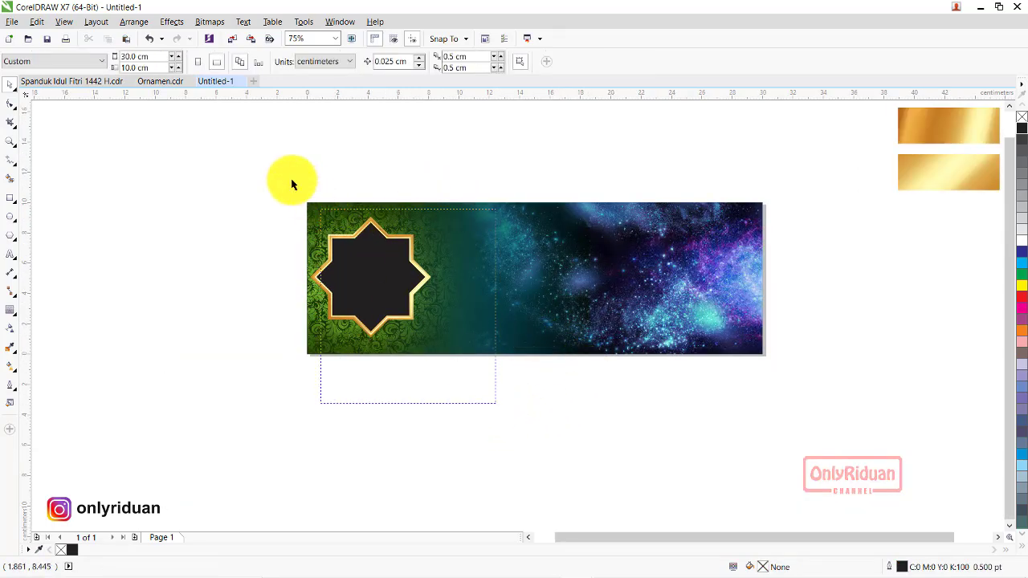
drag(388, 286, 738, 272)
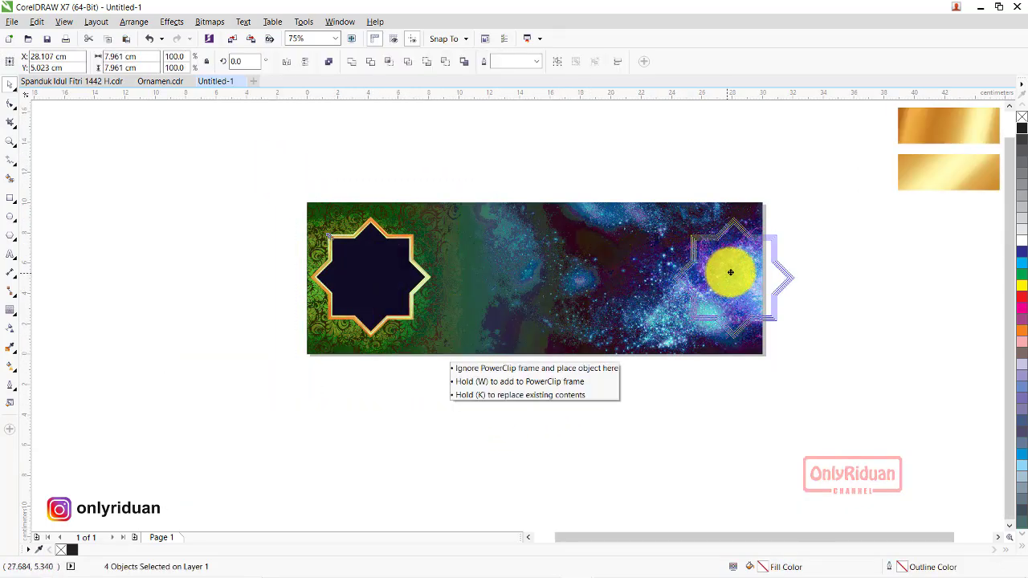
drag(737, 272, 731, 277)
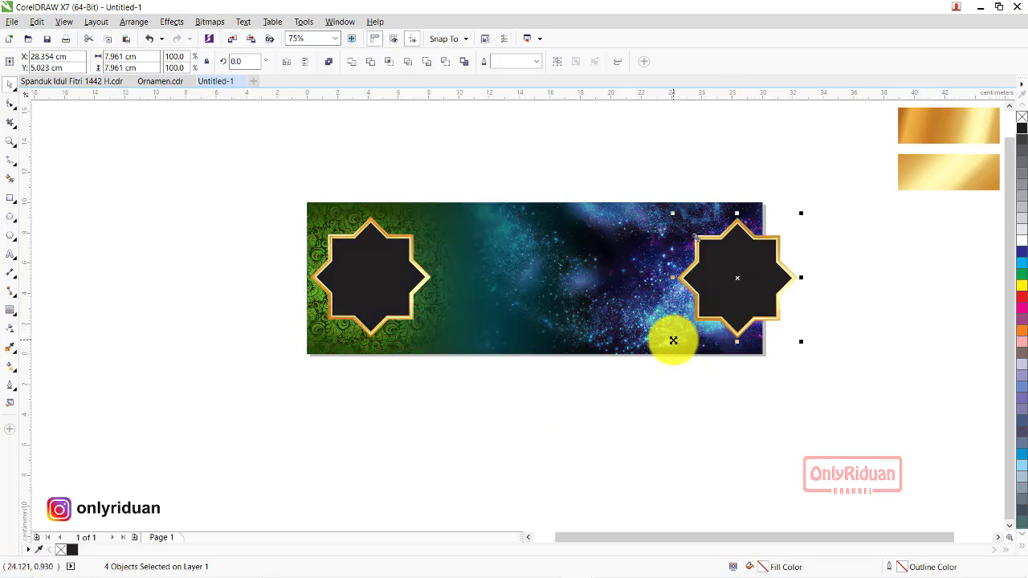
drag(673, 341, 659, 356)
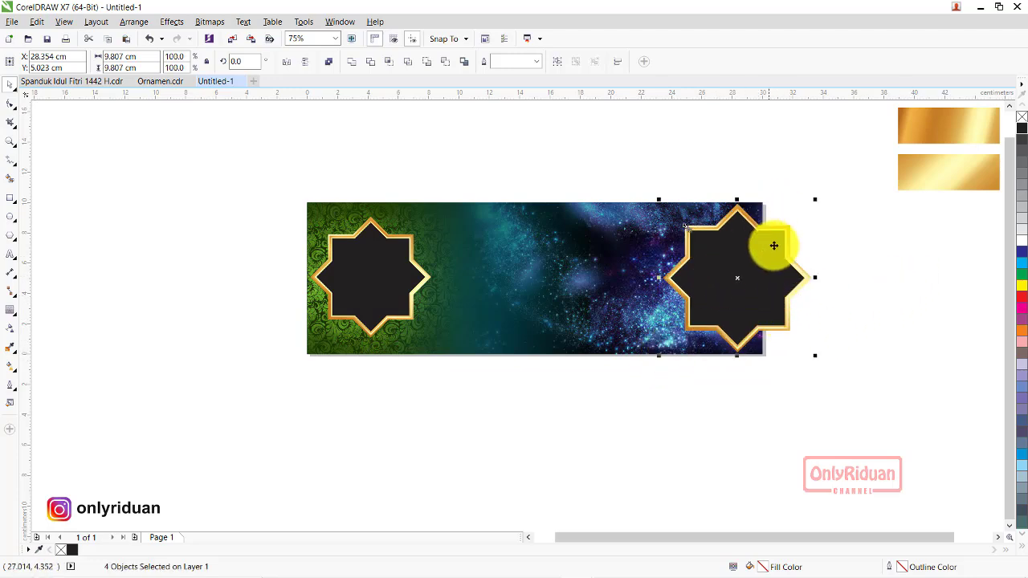
- Check the finished reference banner, then return to Untitled-1 and start an import
click(82, 82)
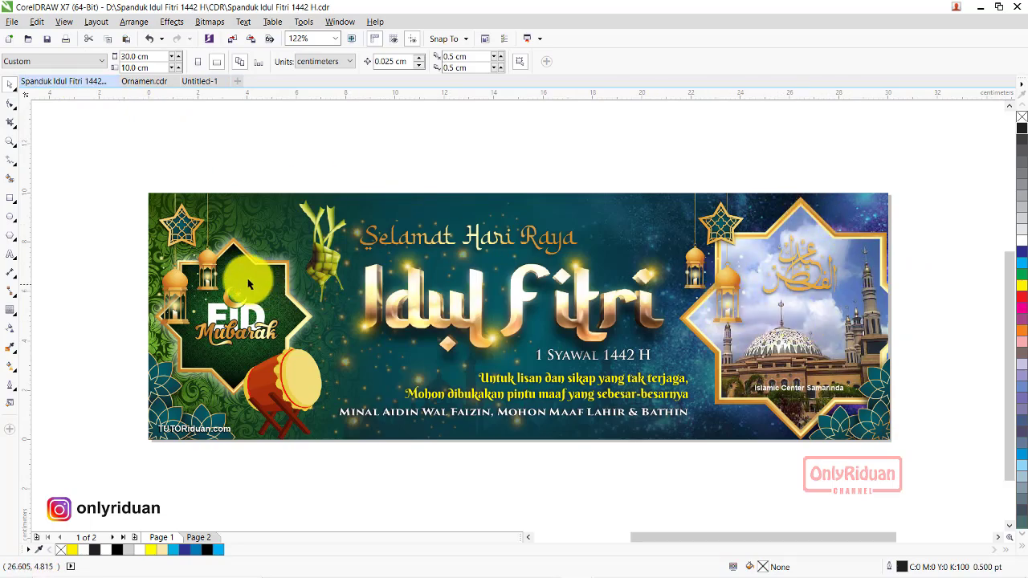
click(199, 81)
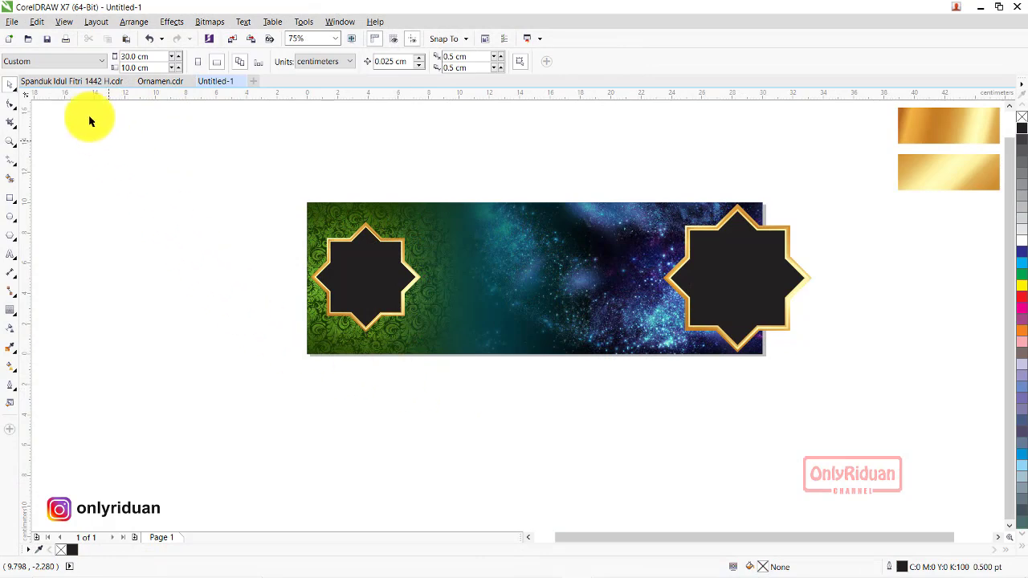
click(12, 21)
click(33, 216)
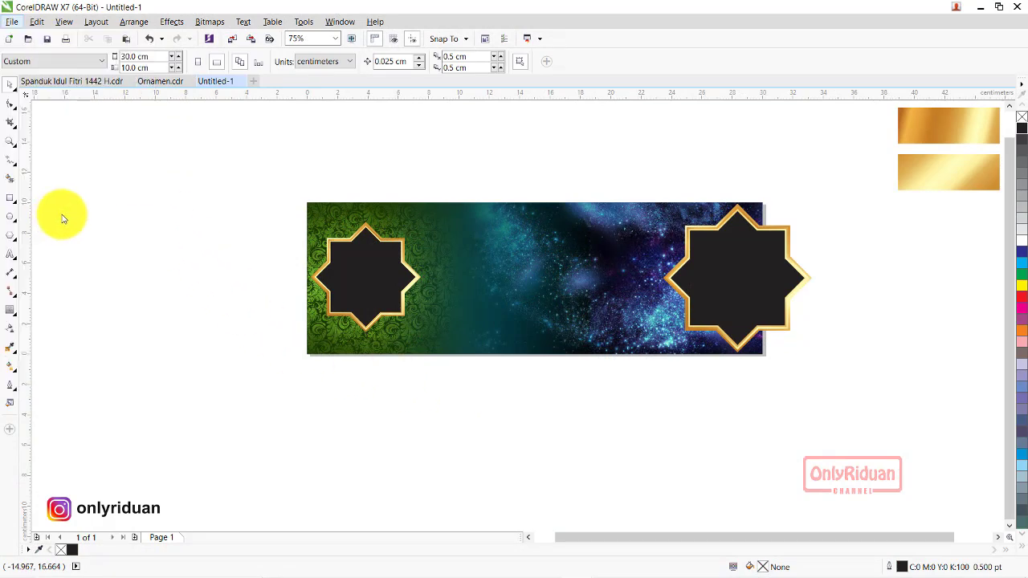
- Import the Background Hijau image, size it and place it left of the banner
click(699, 210)
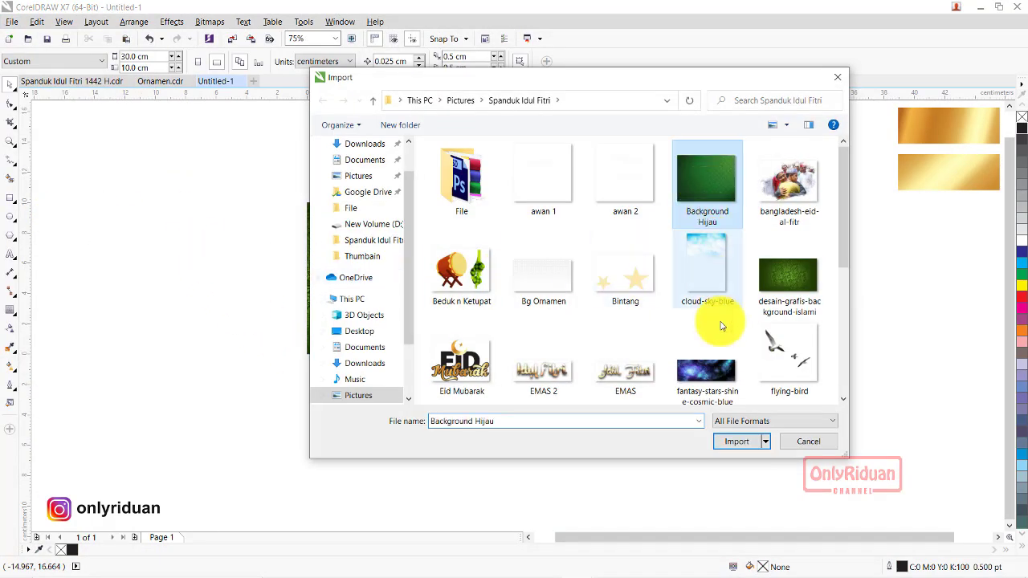
click(737, 441)
drag(296, 220, 438, 334)
drag(362, 271, 193, 271)
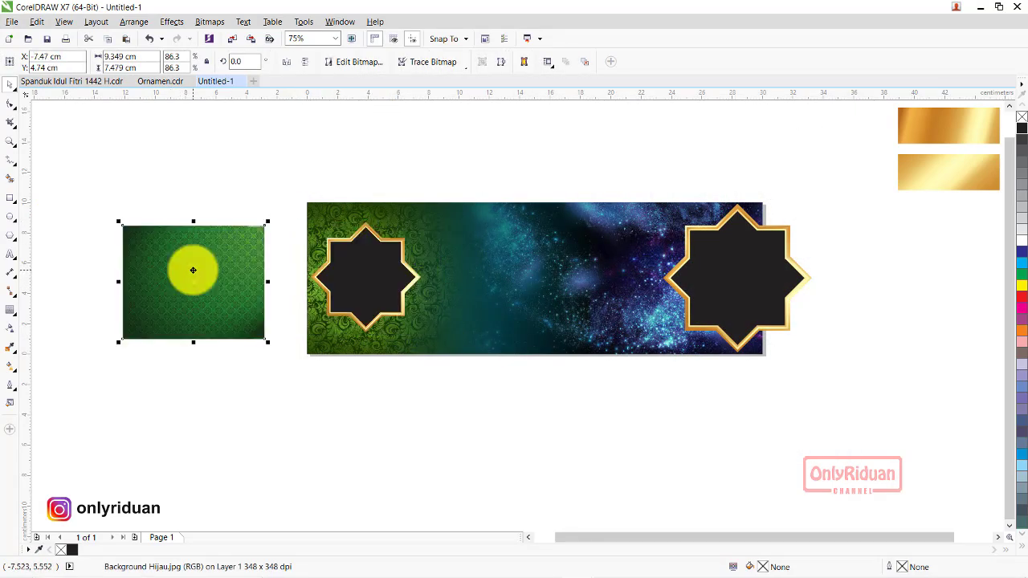
- Select the green pattern and choose to place it inside a frame with PowerClip
scroll(195, 268, up, 2)
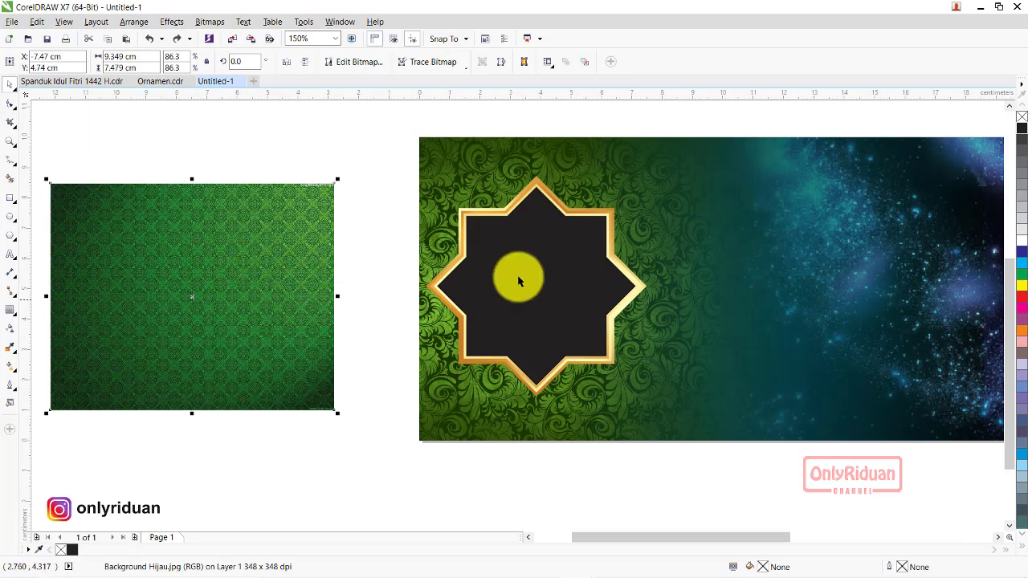
click(391, 223)
click(257, 254)
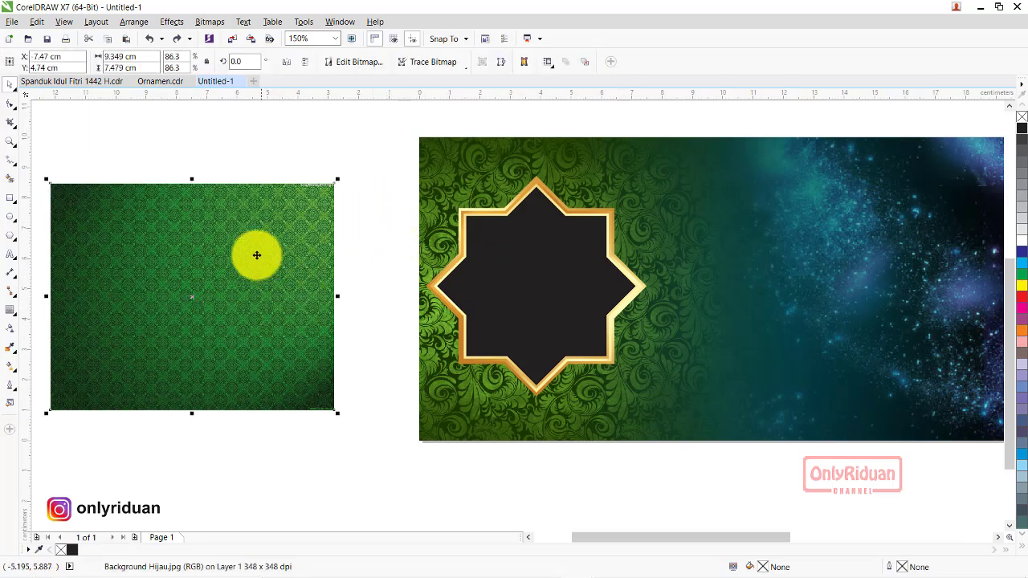
click(363, 205)
click(266, 263)
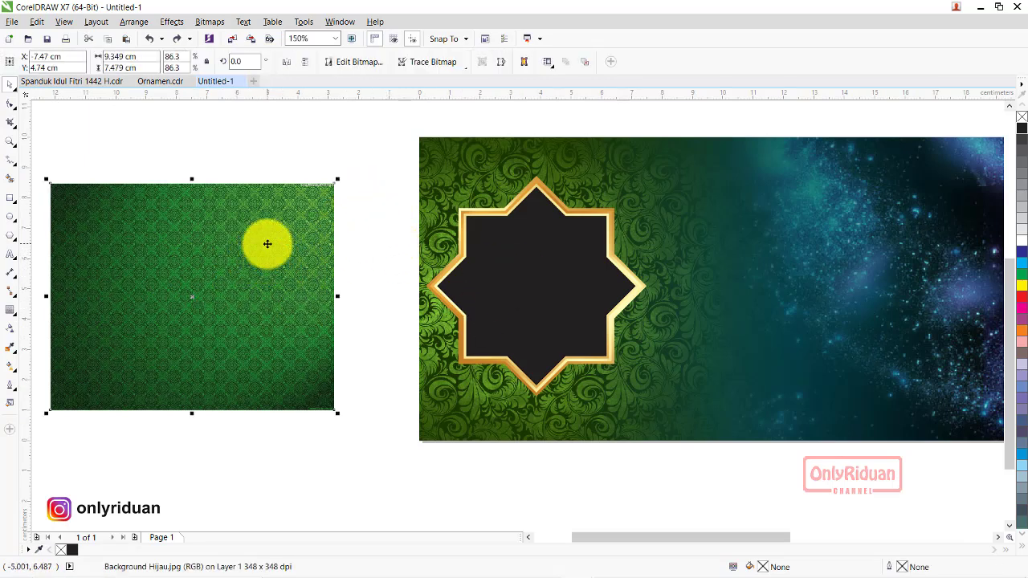
right_click(267, 244)
click(305, 237)
- Clip the green pattern inside the left star and remove the star's black outline
click(514, 275)
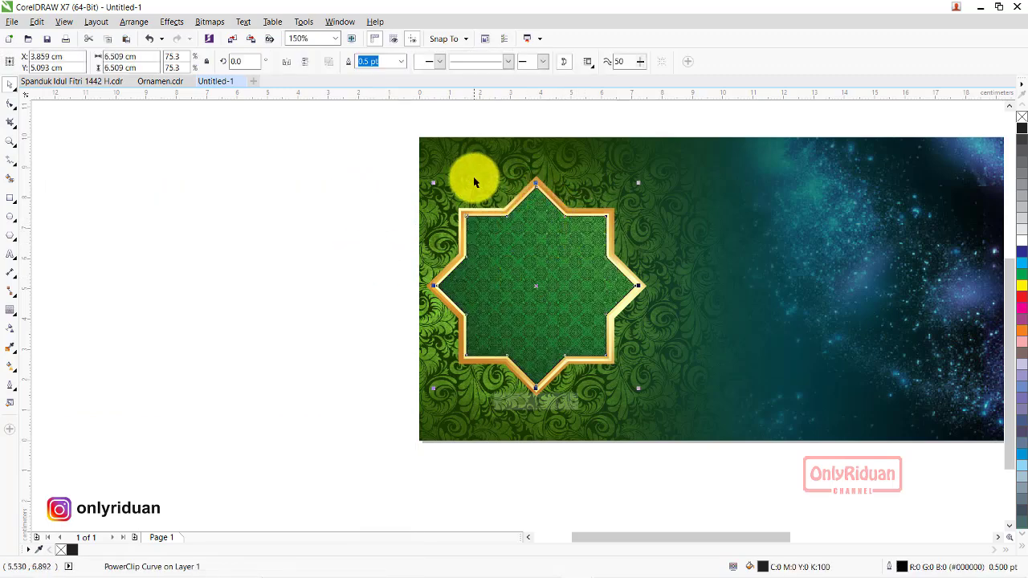
scroll(564, 223, up, 2)
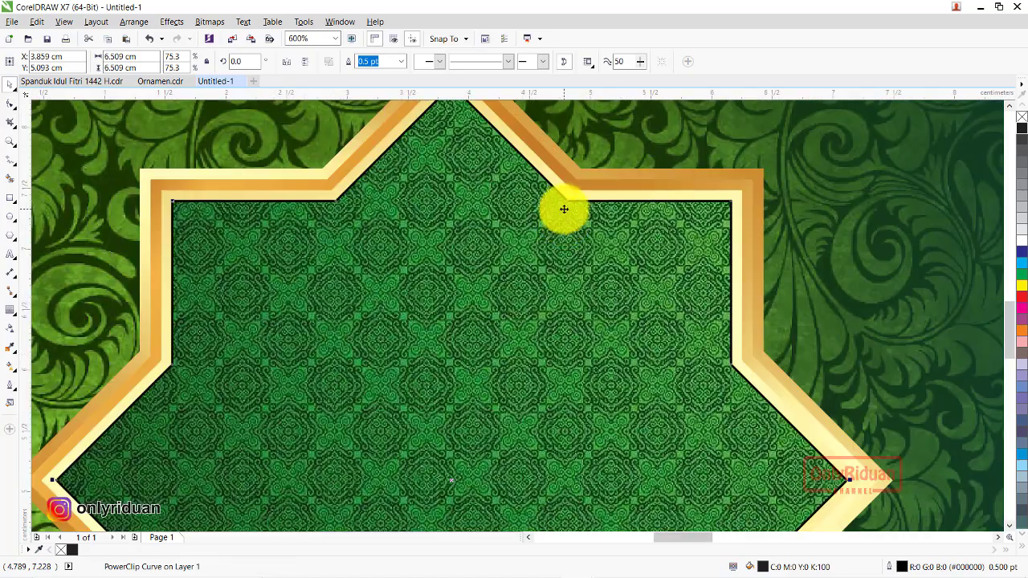
scroll(565, 221, down, 1)
scroll(566, 218, down, 1)
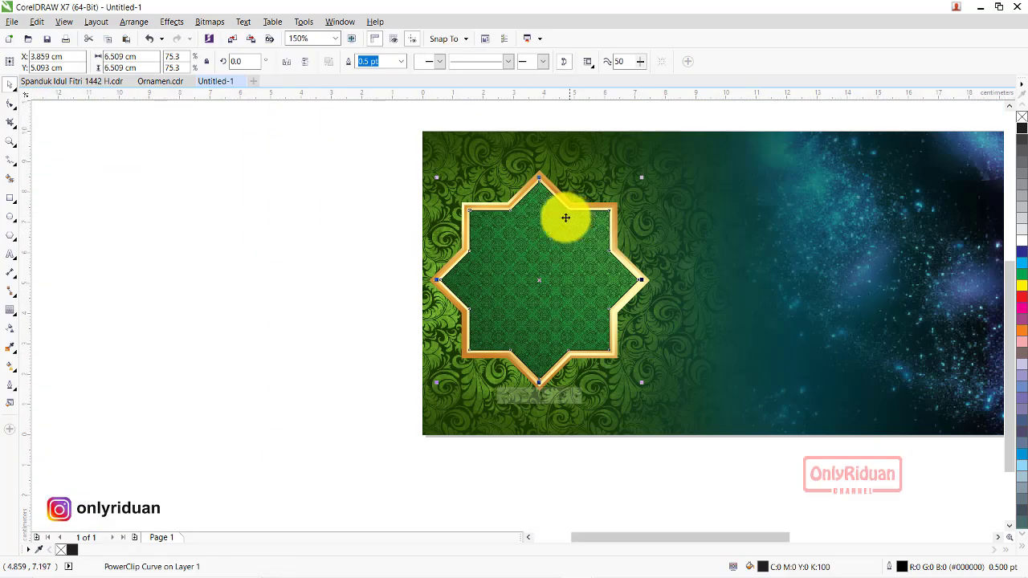
click(403, 64)
click(381, 77)
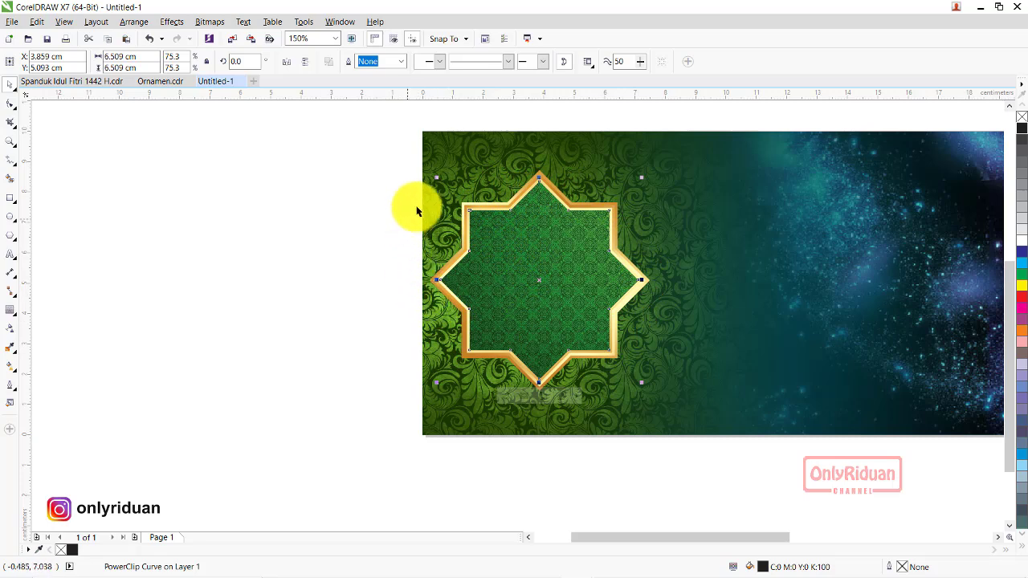
- Edit the star's PowerClip contents and shrink the green image slightly
right_click(550, 254)
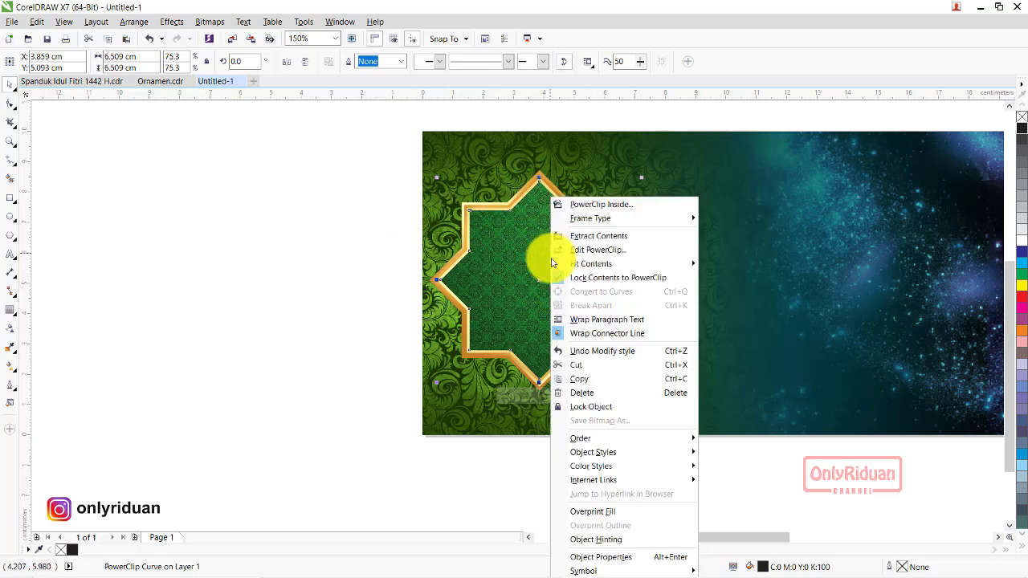
click(587, 253)
click(553, 267)
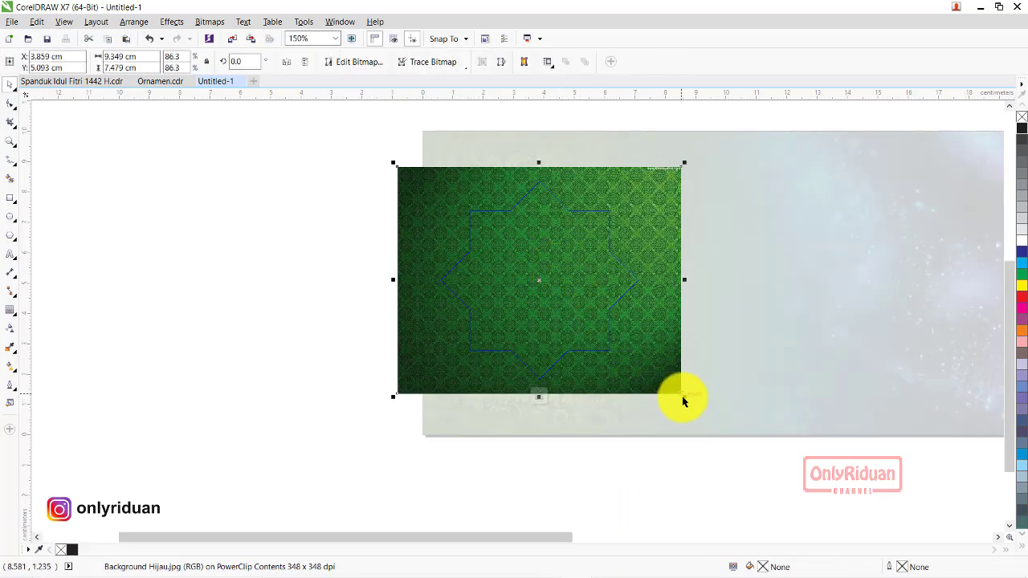
drag(679, 394, 672, 388)
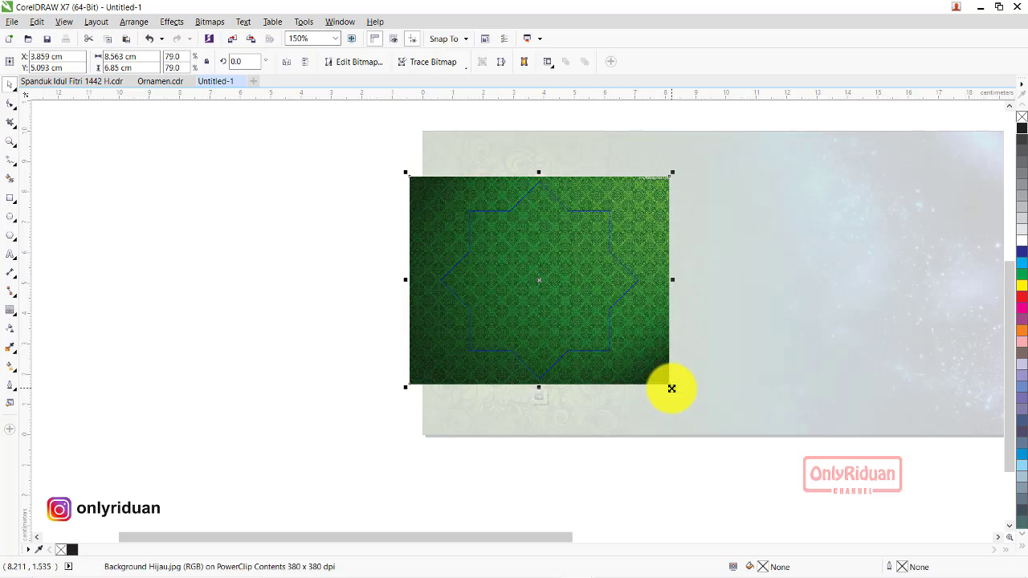
- Give the green pattern an elliptical fountain transparency and finish editing the contents
click(11, 329)
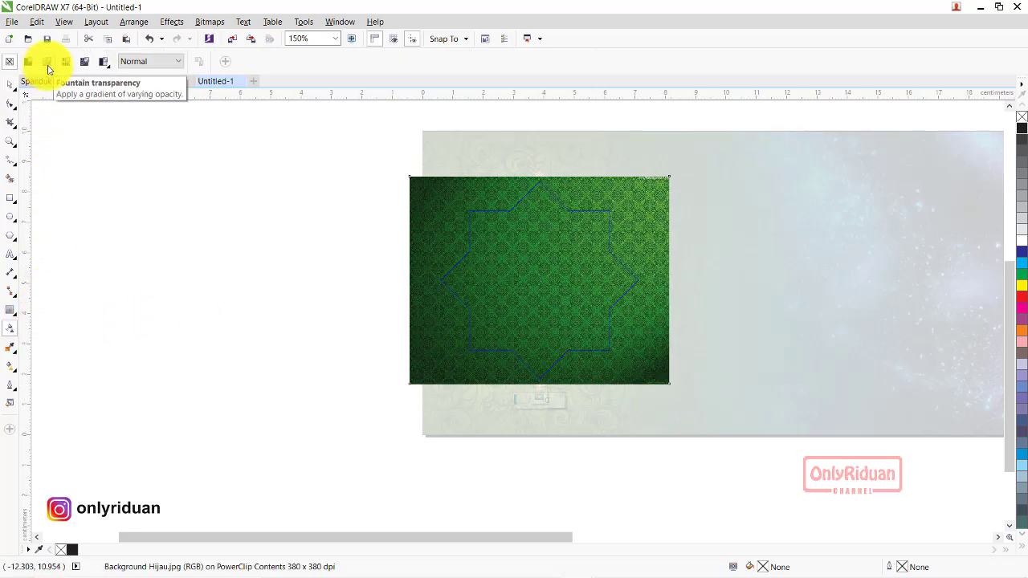
click(47, 65)
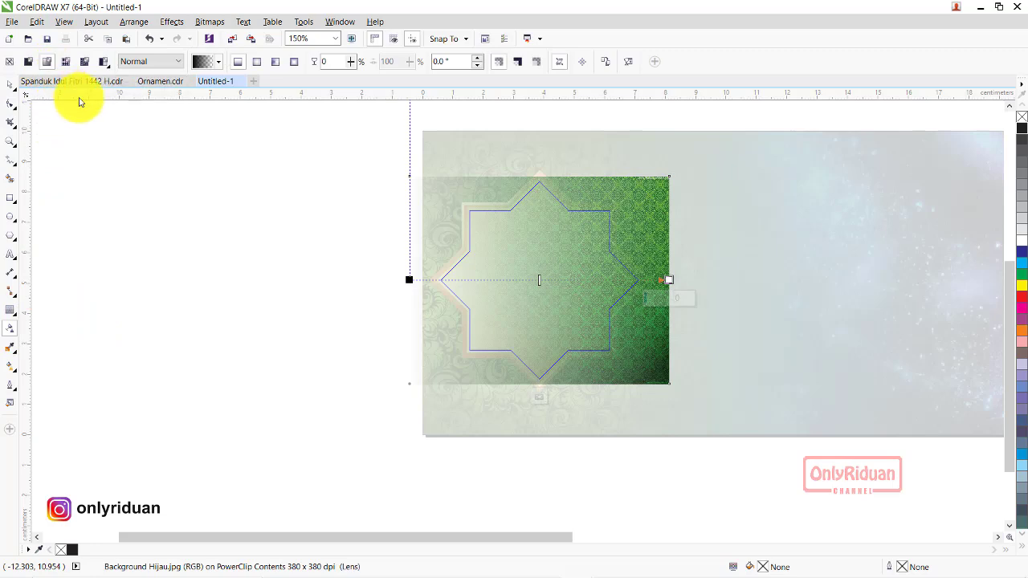
click(257, 64)
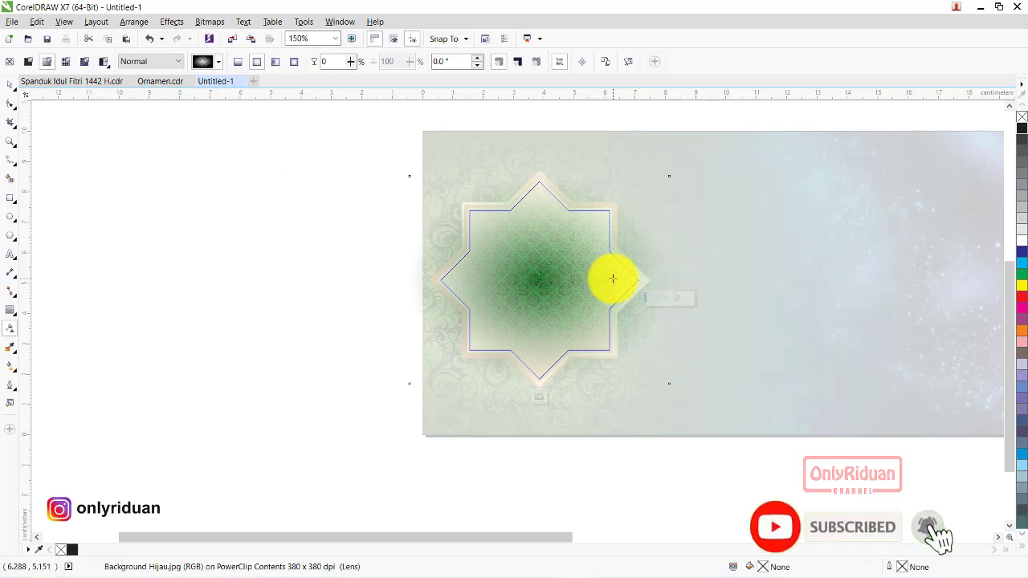
right_click(567, 255)
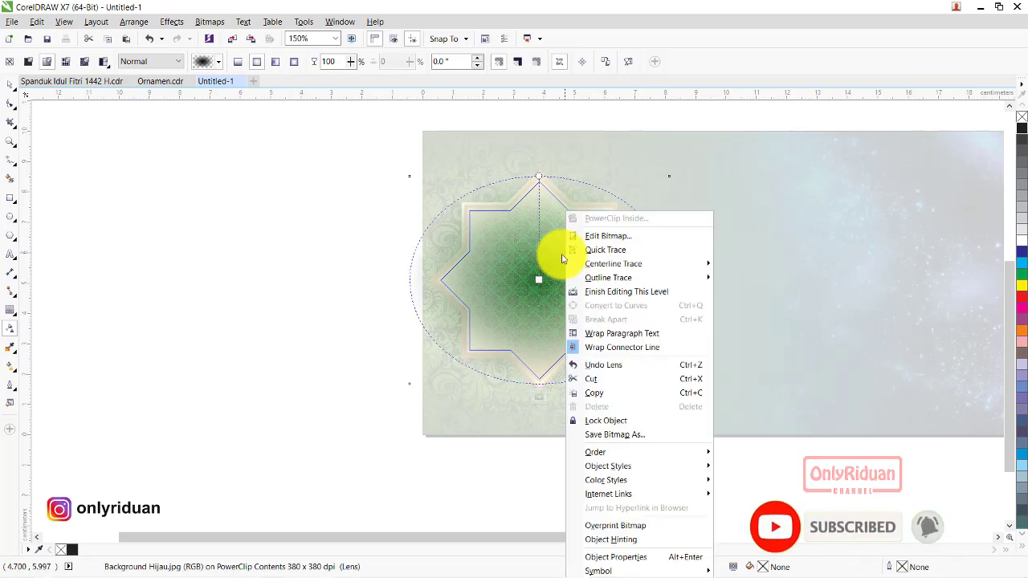
click(620, 294)
- Import the Islamic Center samarinda mosque photo
scroll(291, 244, down, 2)
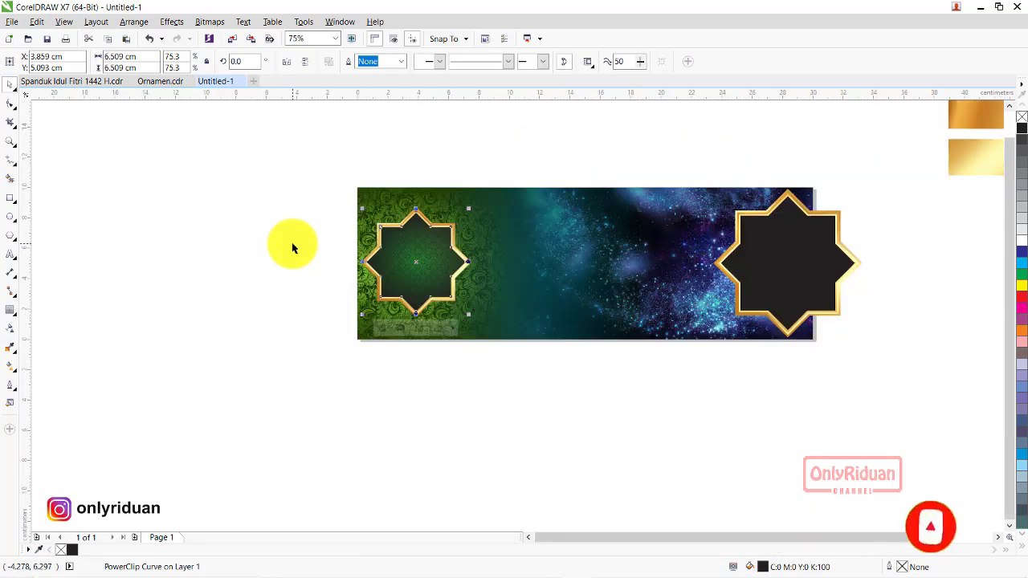
scroll(415, 251, up, 2)
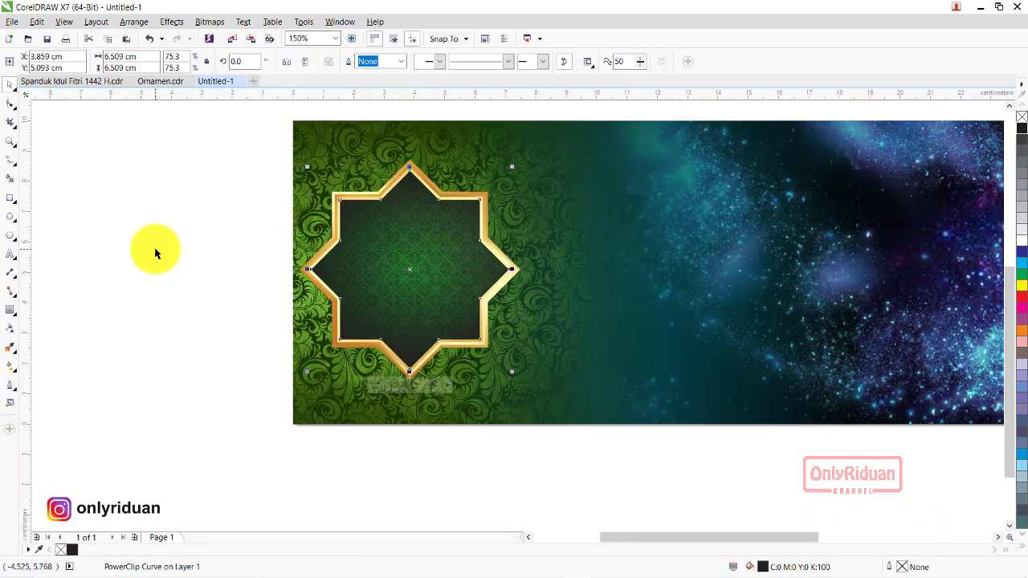
scroll(156, 254, down, 2)
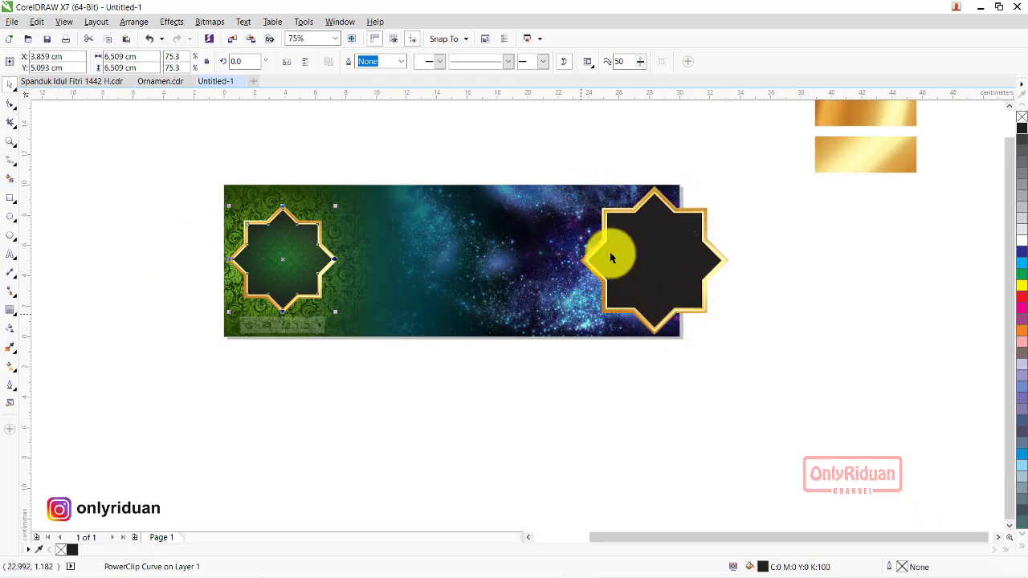
click(12, 22)
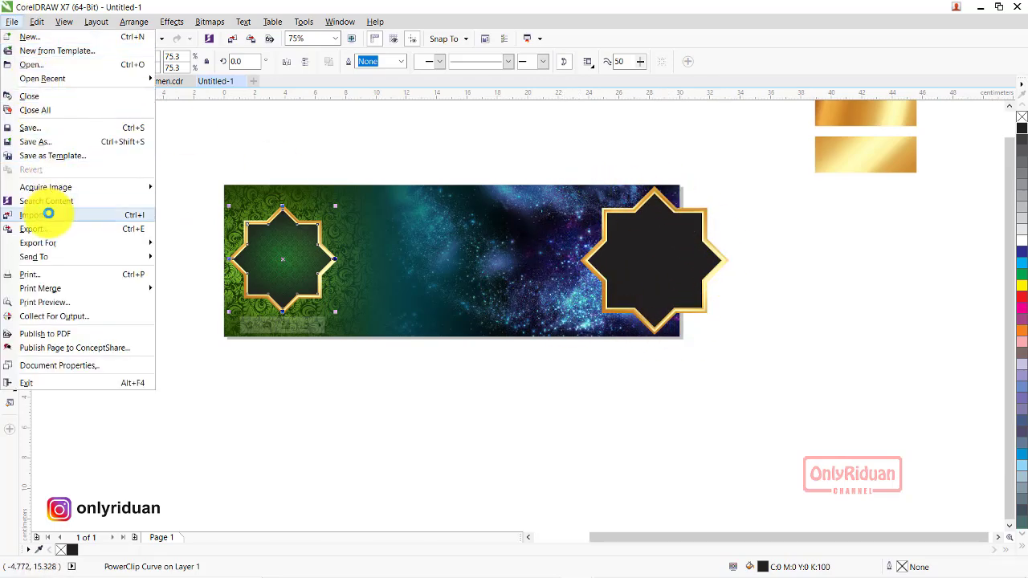
click(46, 215)
scroll(714, 276, down, 1)
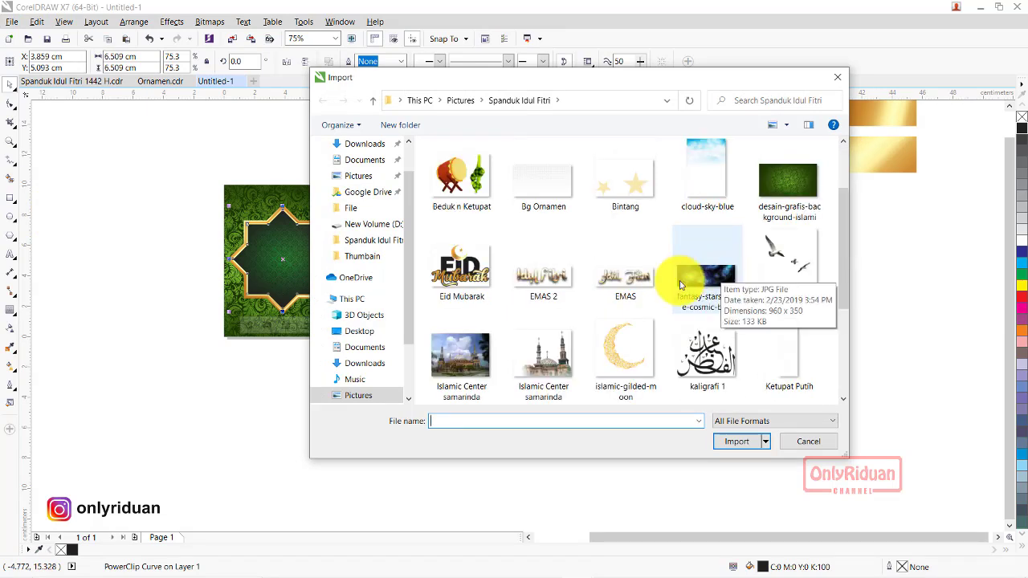
click(472, 363)
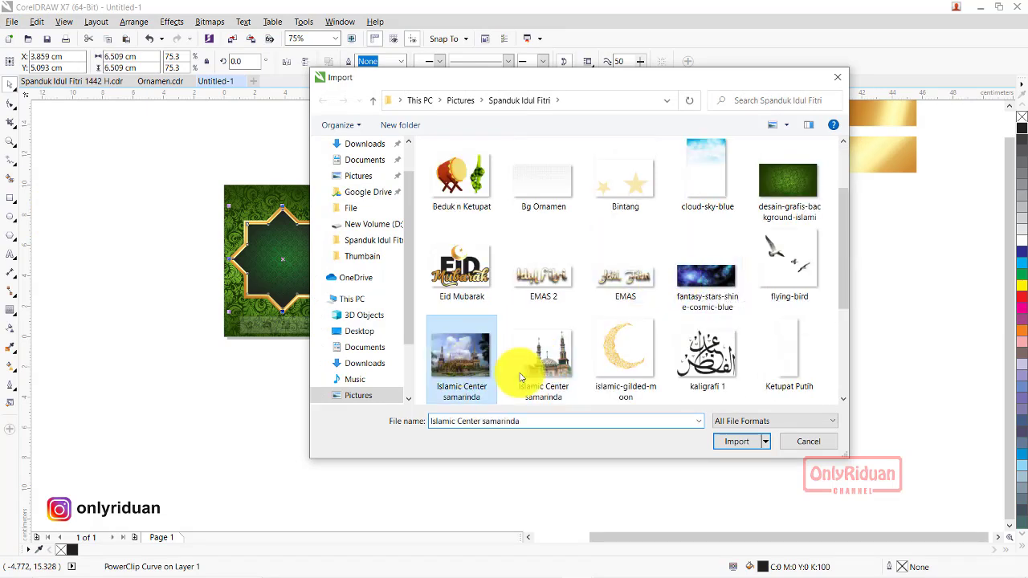
click(737, 440)
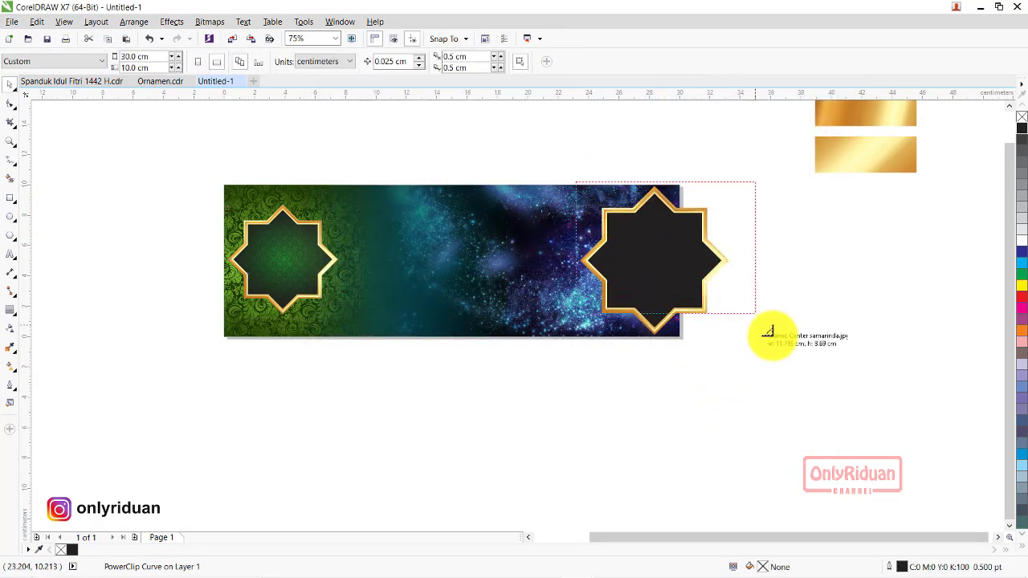
- Place and resize the mosque photo to about 44.3%, then move it right of the banner
drag(775, 335, 775, 336)
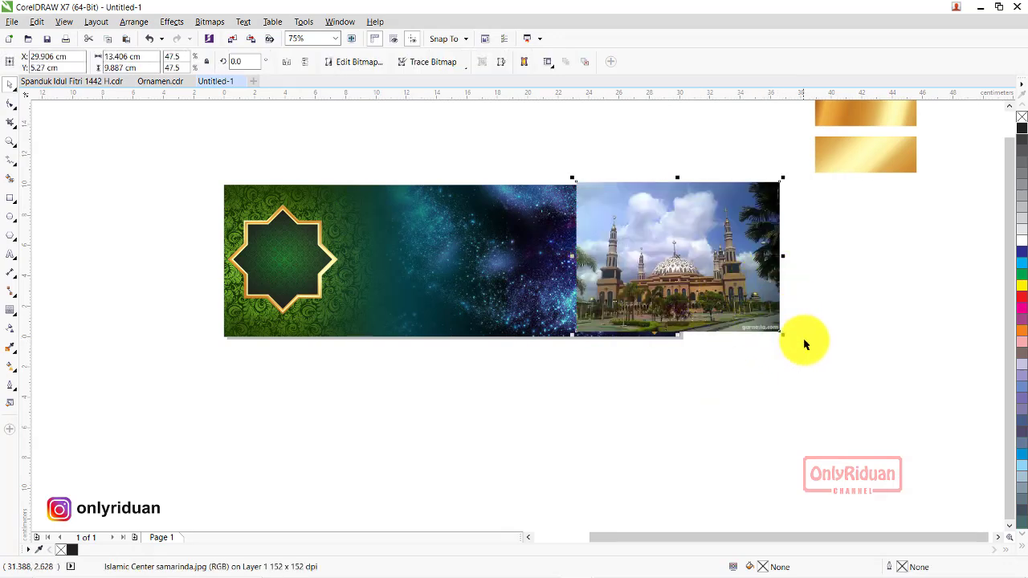
drag(783, 179, 759, 194)
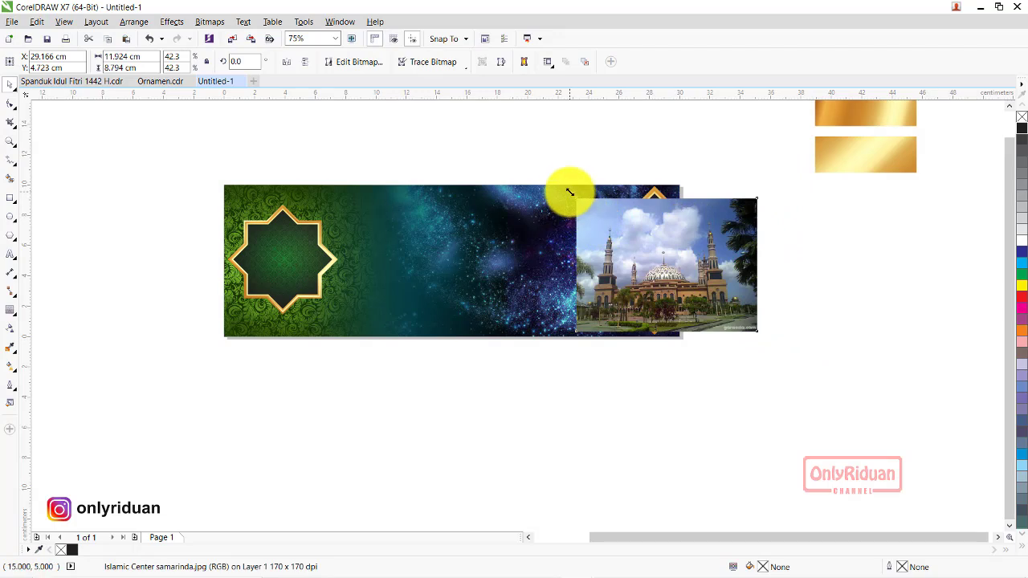
drag(569, 192, 567, 191)
drag(609, 239, 794, 244)
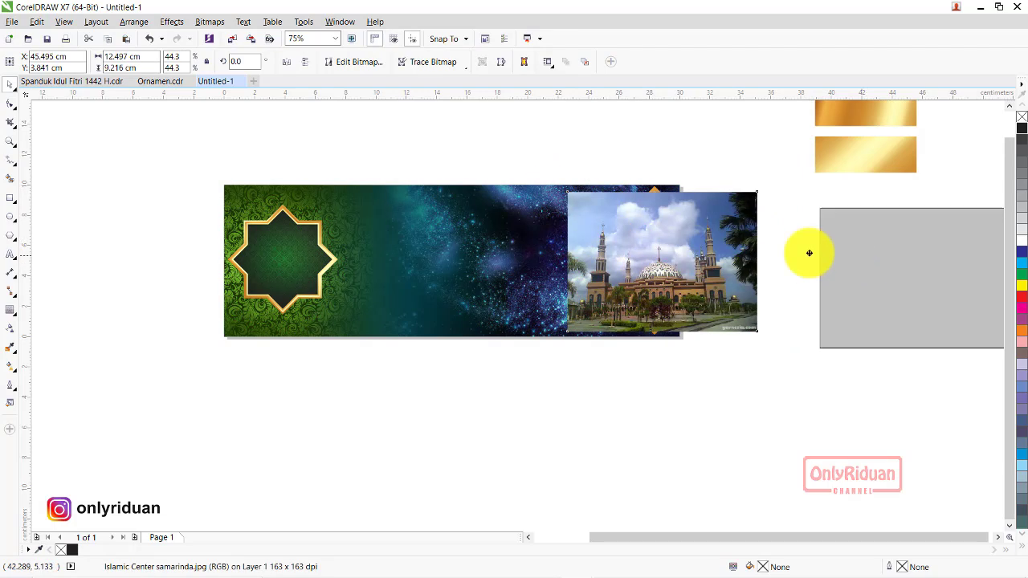
- PowerClip the mosque photo into the right dark star and remove the star's outline
right_click(800, 249)
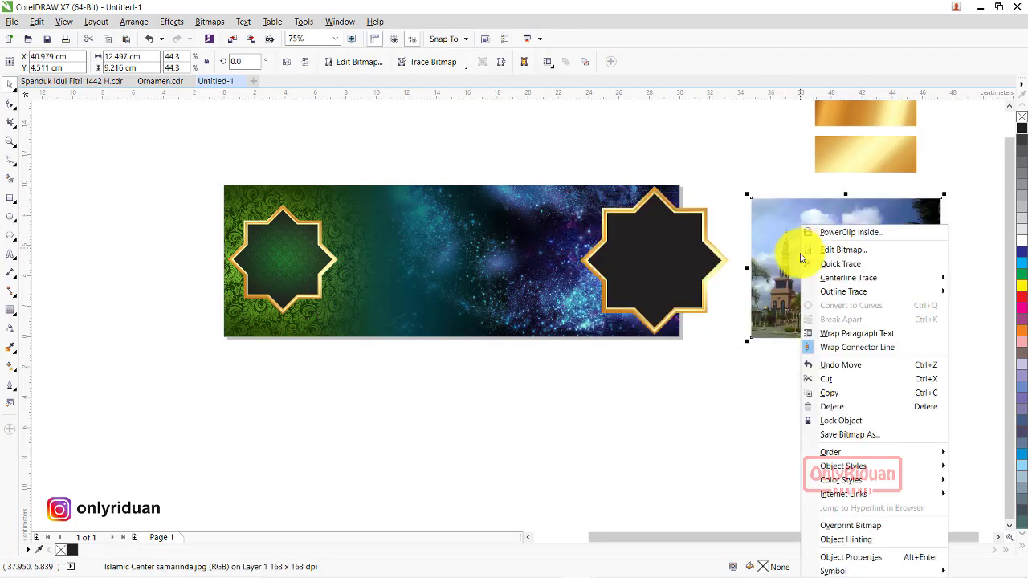
click(805, 231)
click(659, 255)
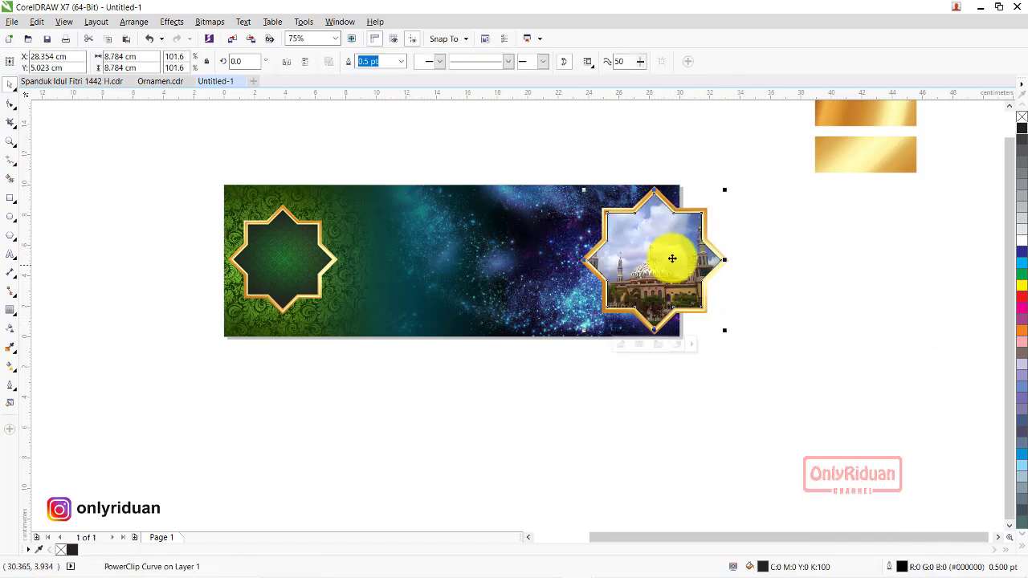
click(403, 65)
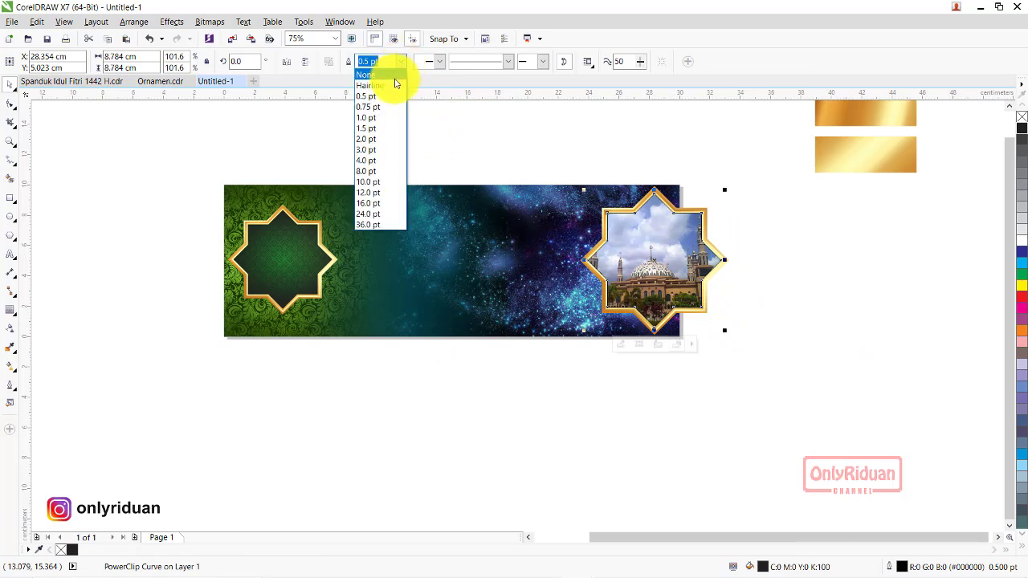
click(394, 76)
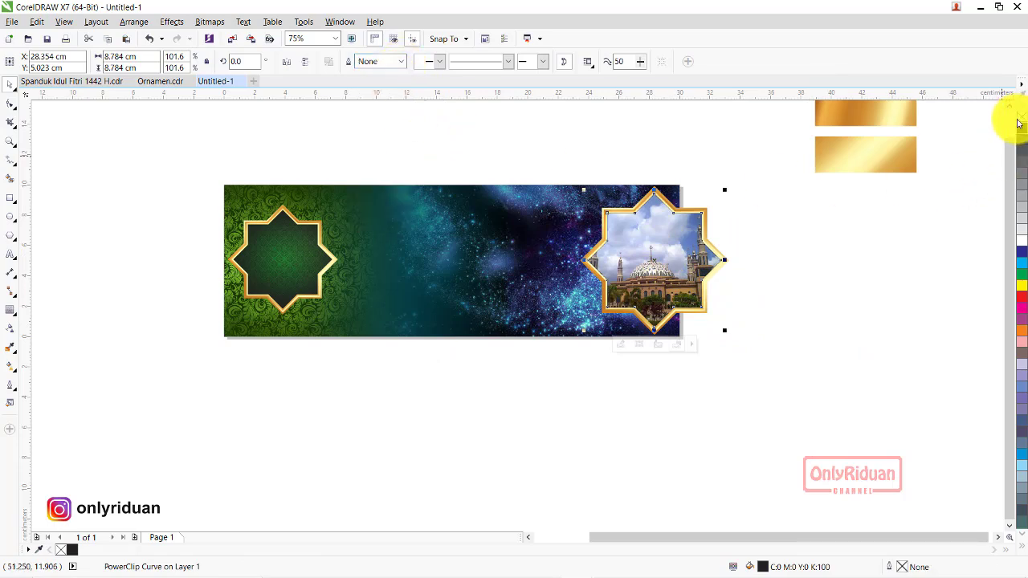
- Nudge the right star with its gold border pieces left and group them
drag(790, 387, 520, 172)
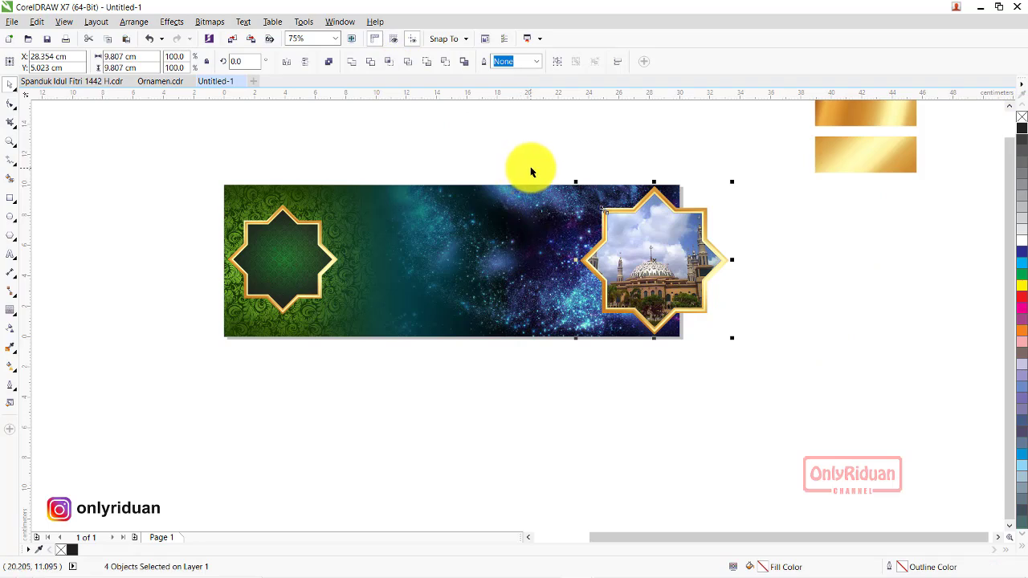
key(Left)
key(Left)
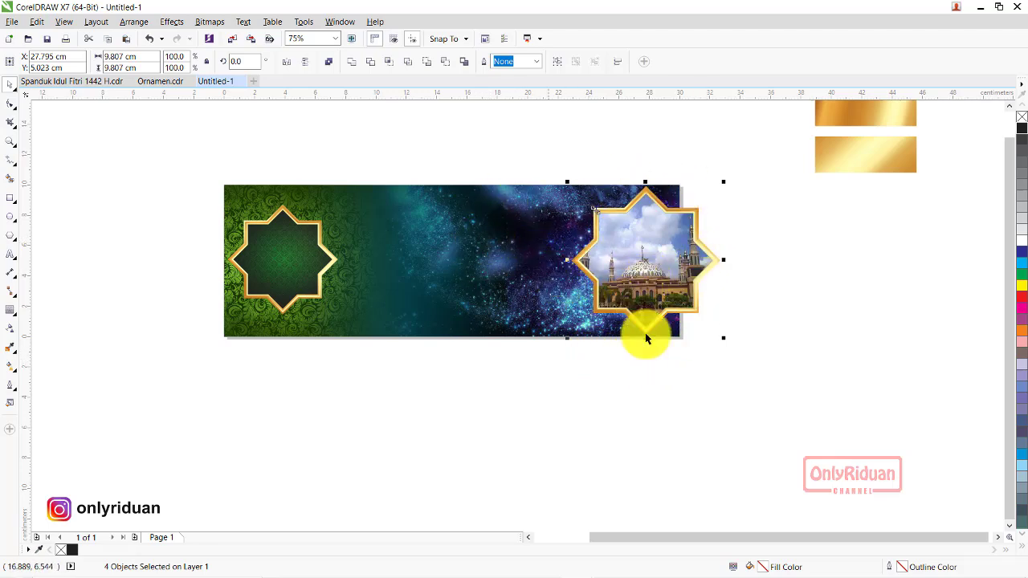
drag(807, 408, 487, 215)
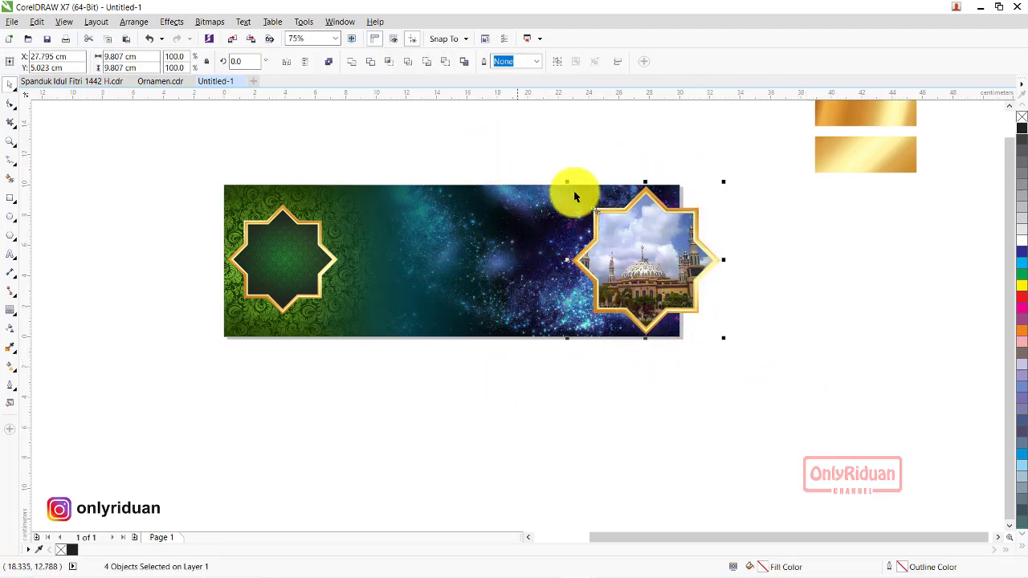
click(560, 64)
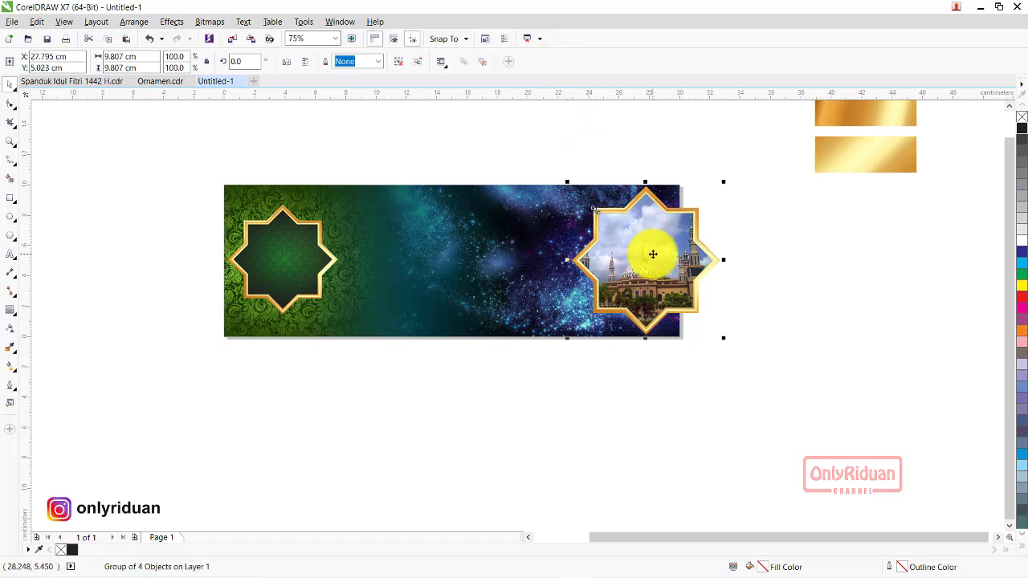
right_click(653, 255)
click(678, 265)
- Clip the star group inside the banner rectangle, then edit the banner contents to select the star
click(563, 265)
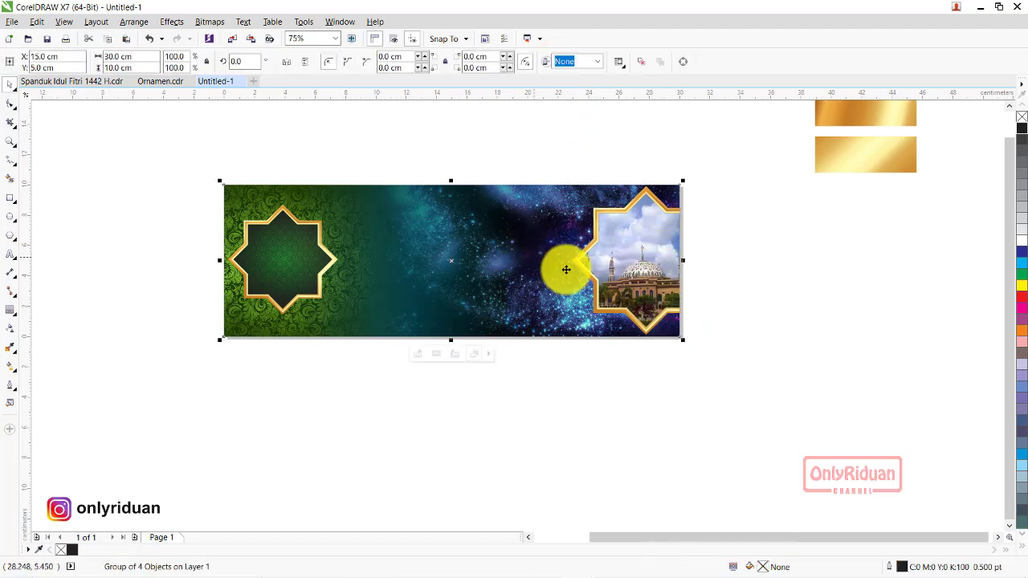
click(725, 262)
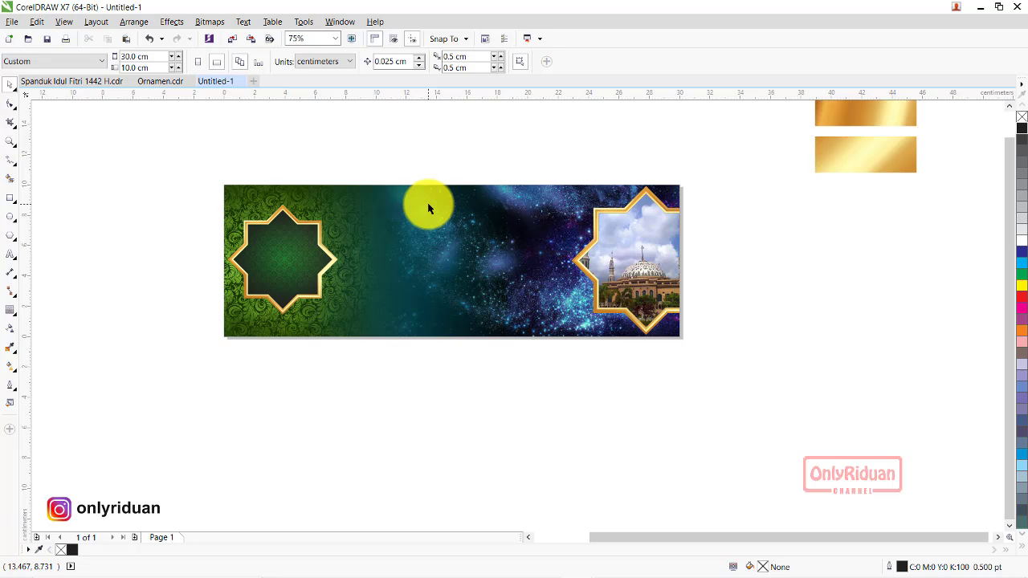
right_click(647, 255)
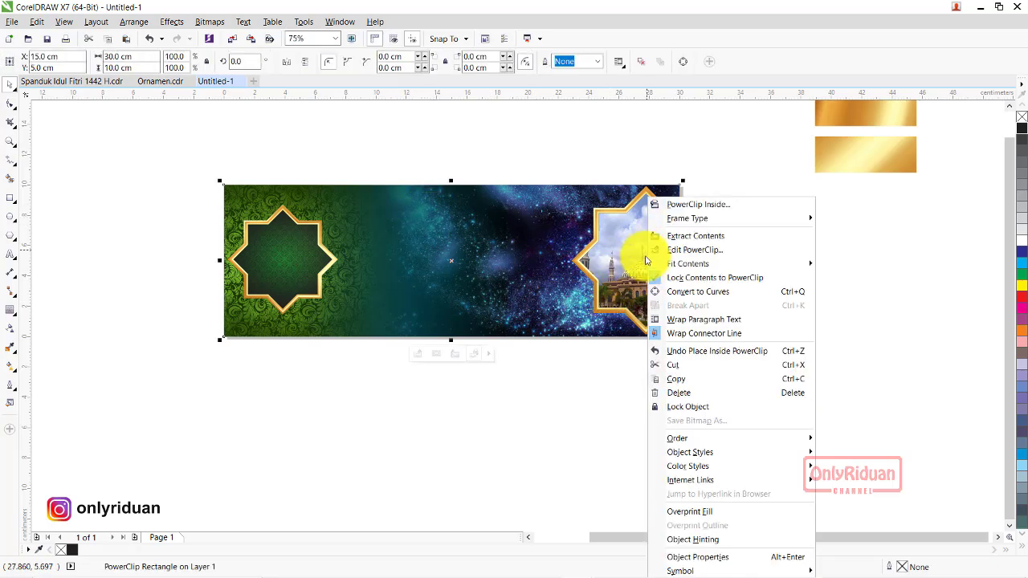
click(681, 235)
click(645, 256)
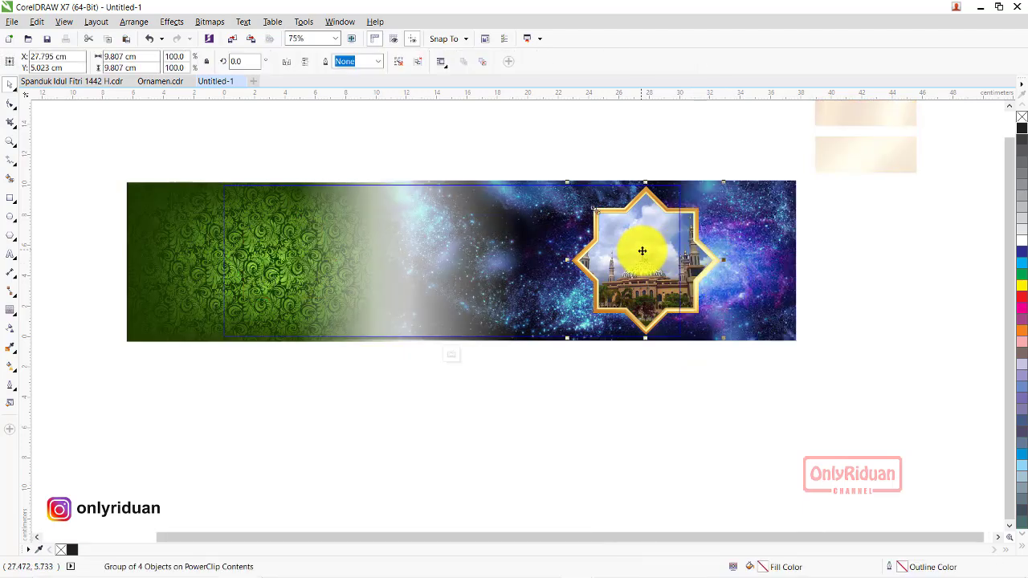
click(642, 256)
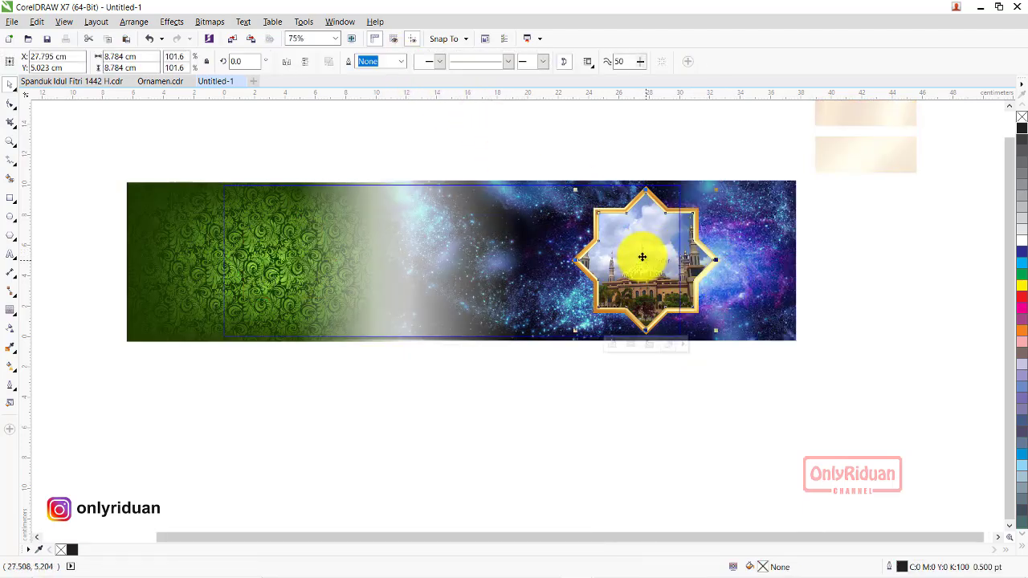
- Shift the mosque photo slightly left inside the star and finish editing both levels
right_click(645, 249)
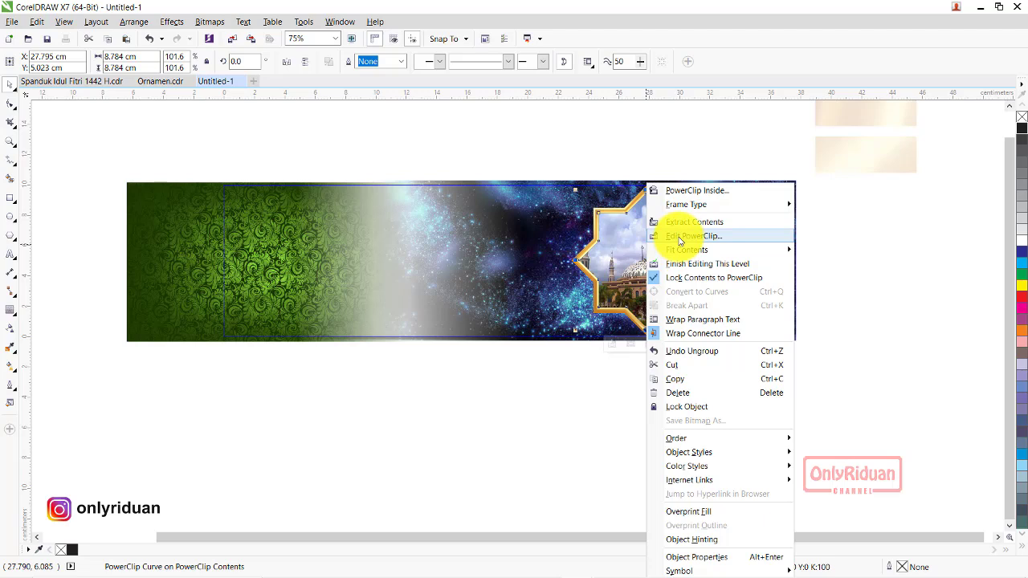
click(673, 233)
click(725, 282)
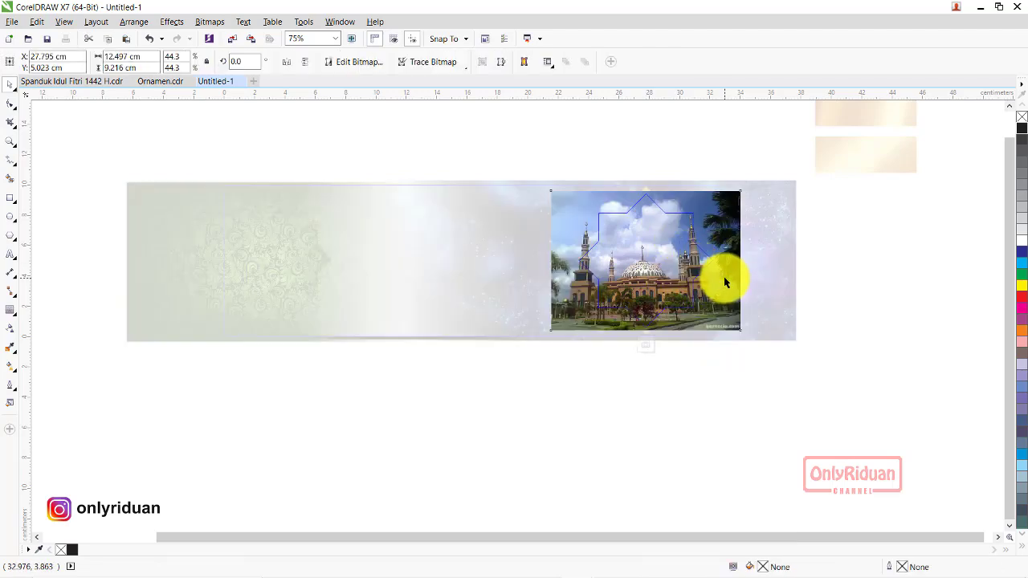
drag(723, 276, 707, 273)
right_click(640, 246)
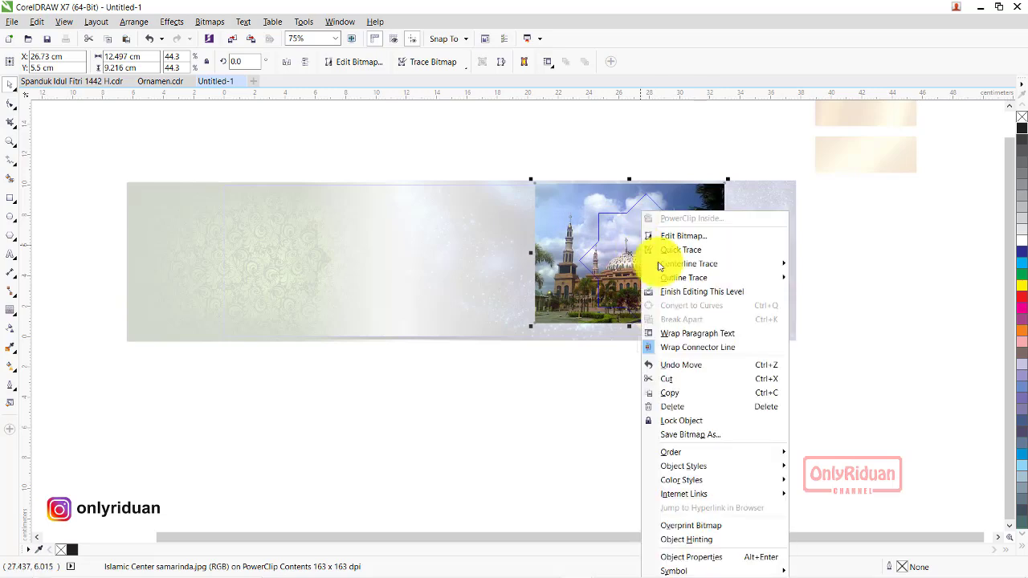
click(674, 293)
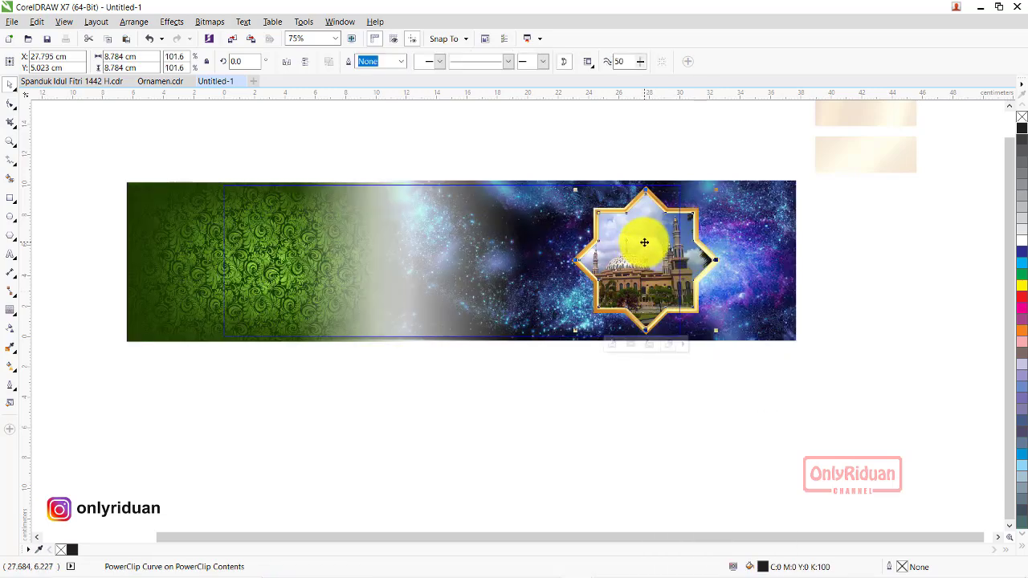
right_click(645, 242)
click(678, 264)
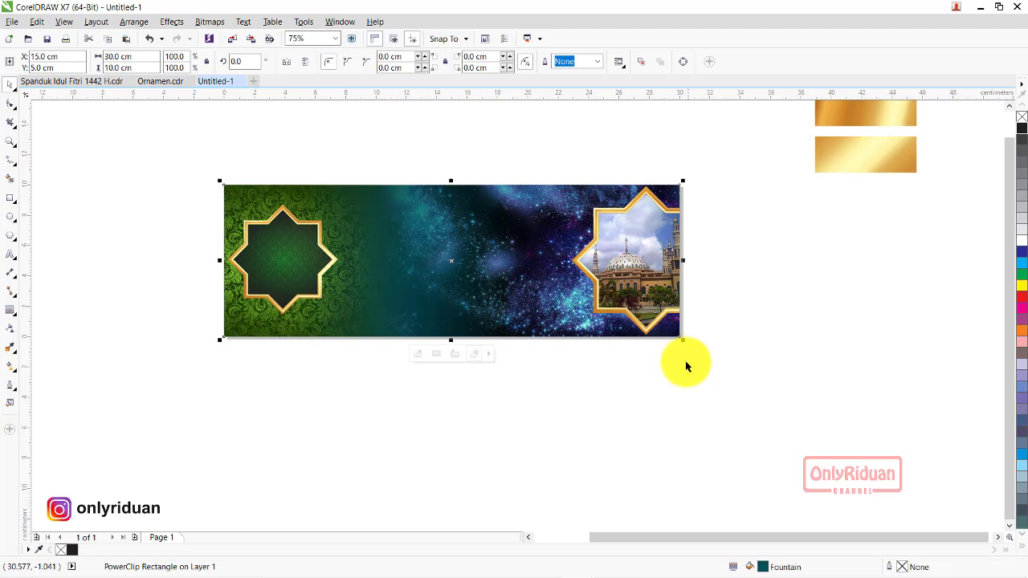
click(684, 358)
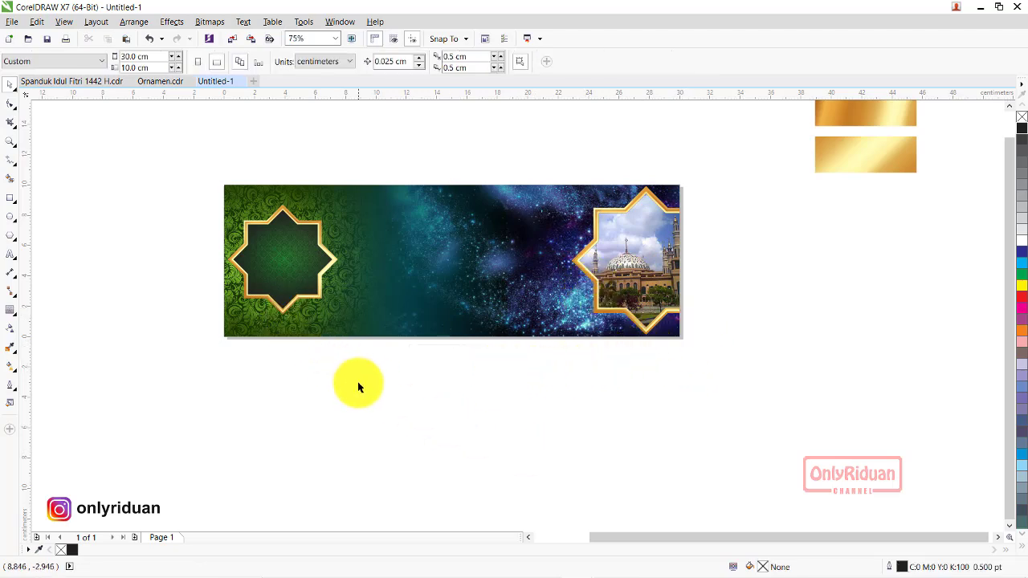
- Paste the lantern-and-star ornament from Ornamen.cdr and scale it to about 43%
click(155, 82)
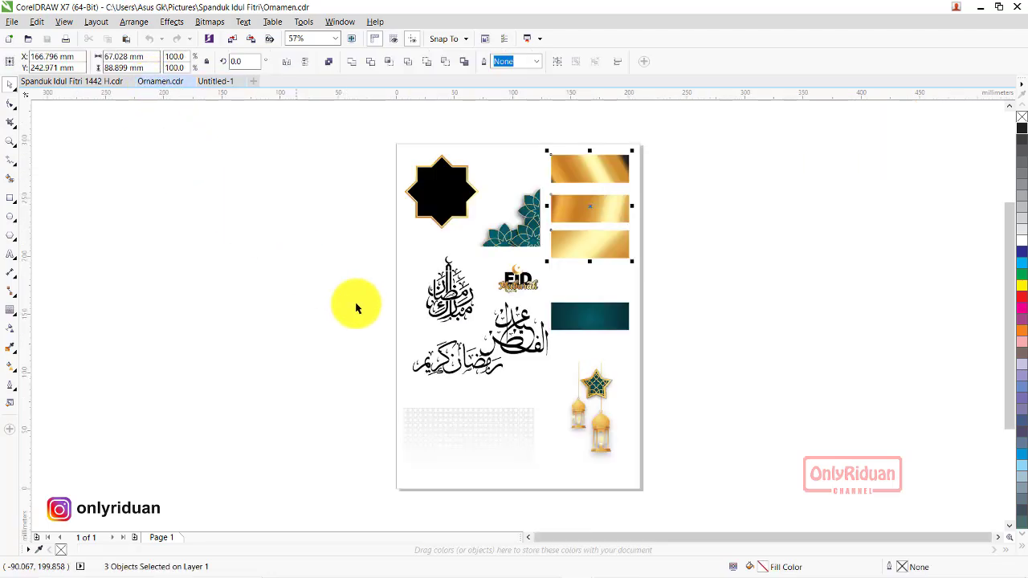
click(602, 434)
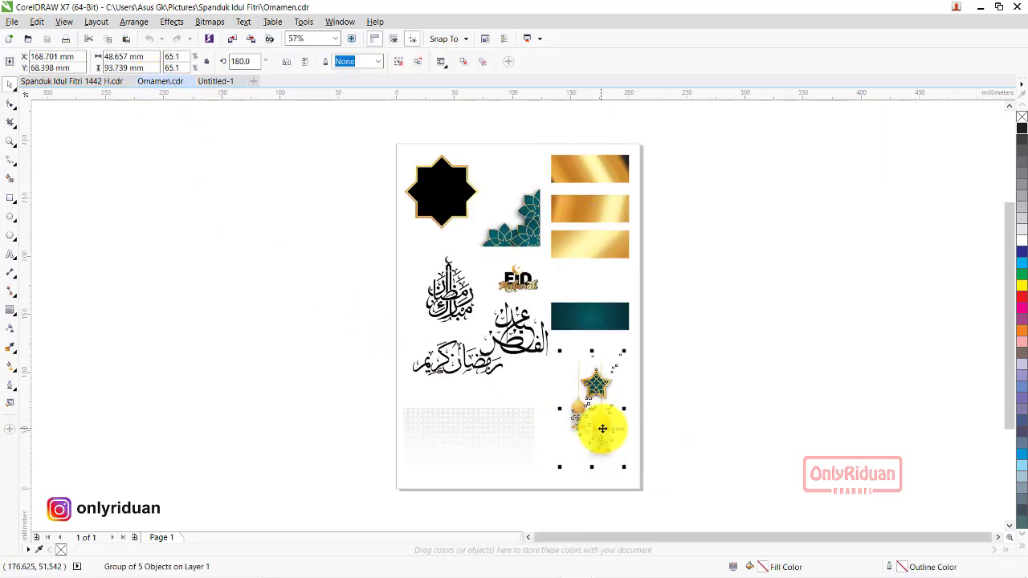
click(215, 81)
key(ctrl+v)
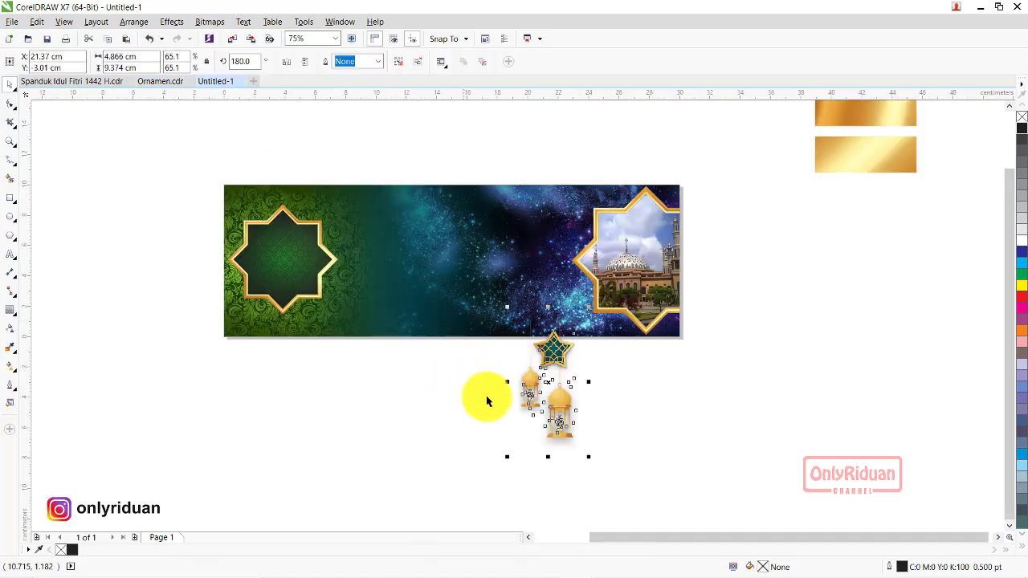
drag(547, 384, 265, 260)
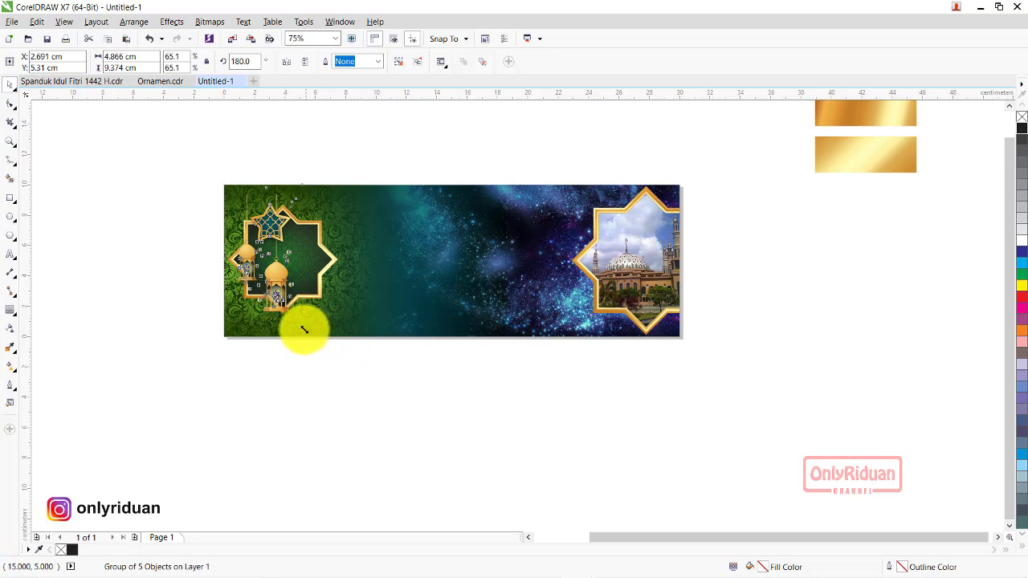
drag(304, 329, 279, 281)
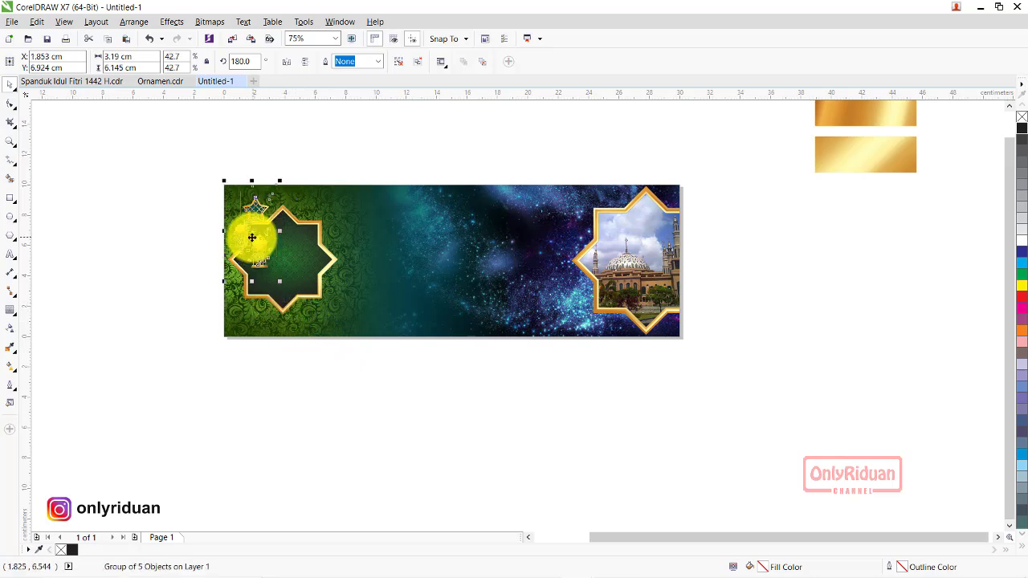
- Set the lanterns in the top-left corner and clip them with the left star inside the banner background
scroll(250, 236, up, 2)
drag(253, 225, 236, 217)
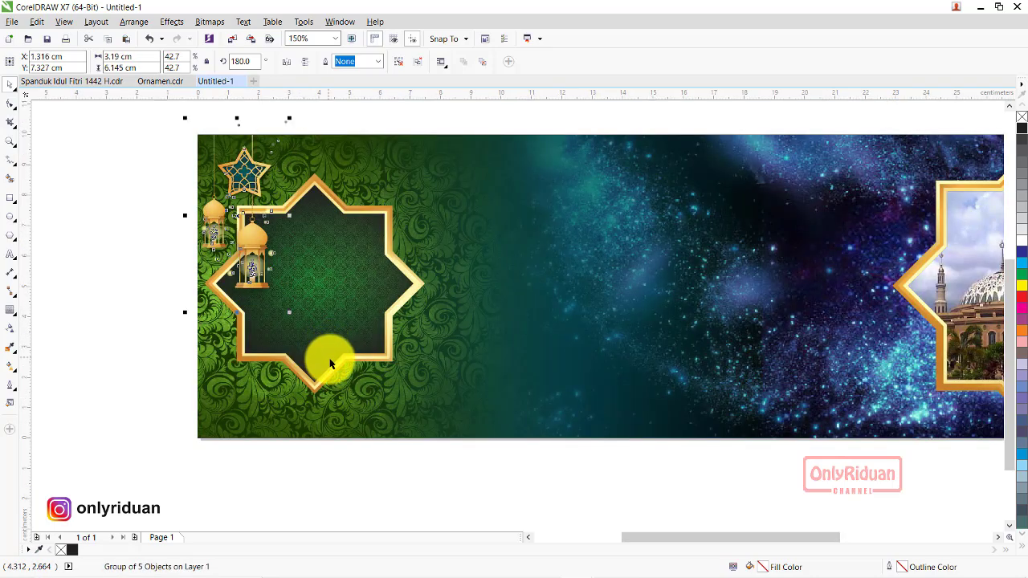
click(152, 331)
drag(488, 469, 189, 166)
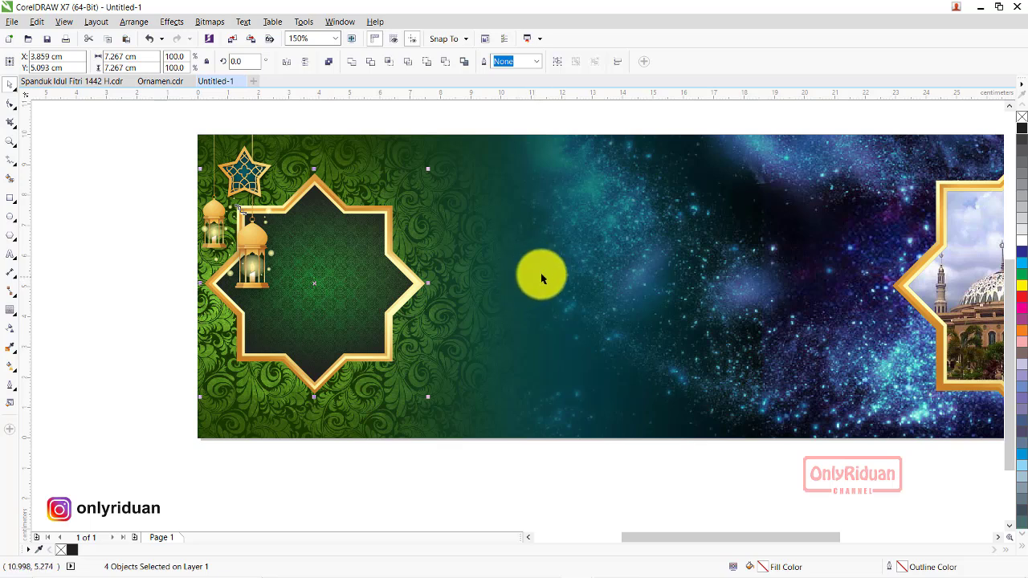
right_click(346, 252)
click(371, 259)
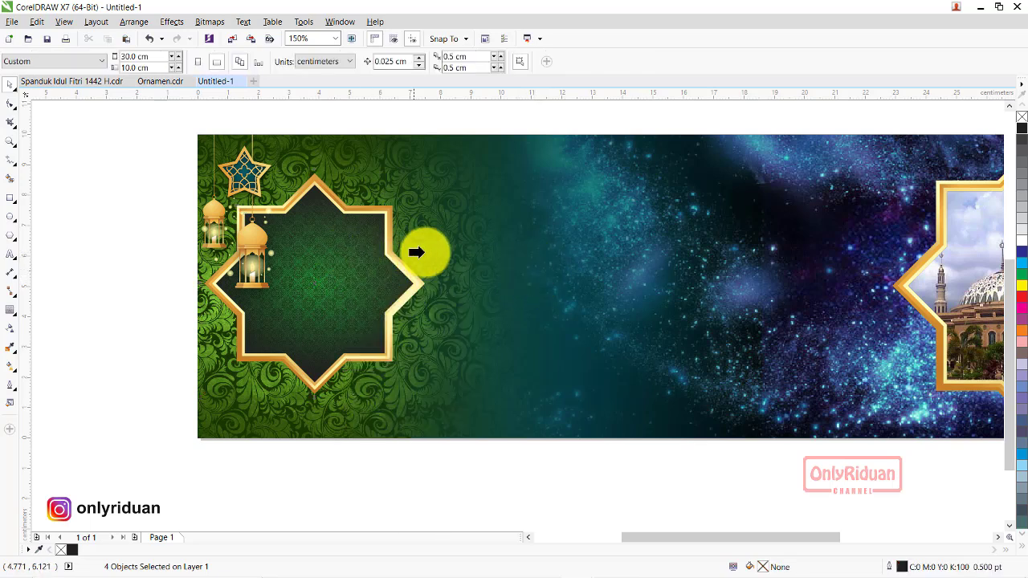
click(500, 237)
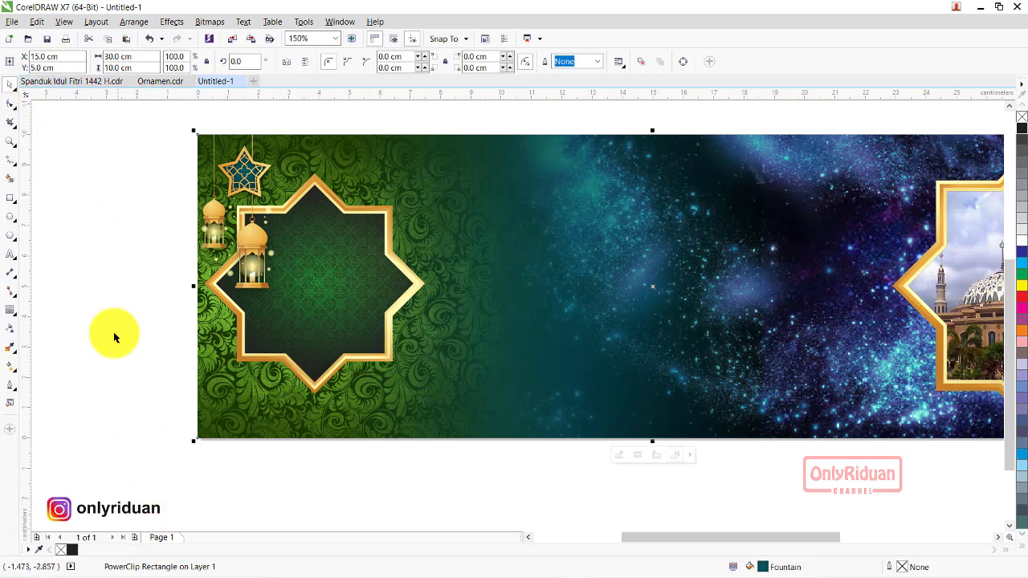
click(158, 81)
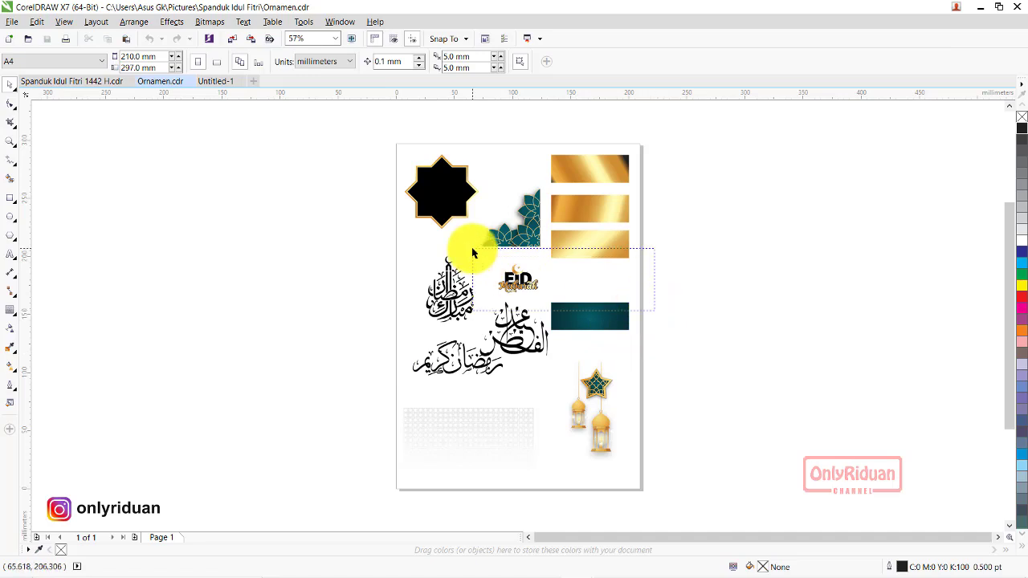
- Paste the EID Mubarak lettering from Ornamen.cdr into the left star and enlarge it
click(500, 273)
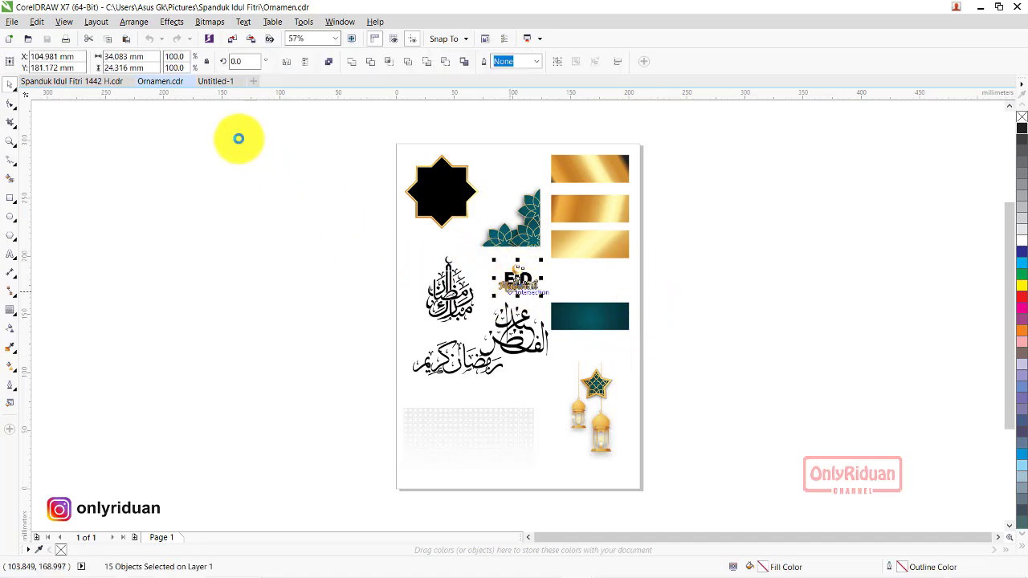
click(218, 83)
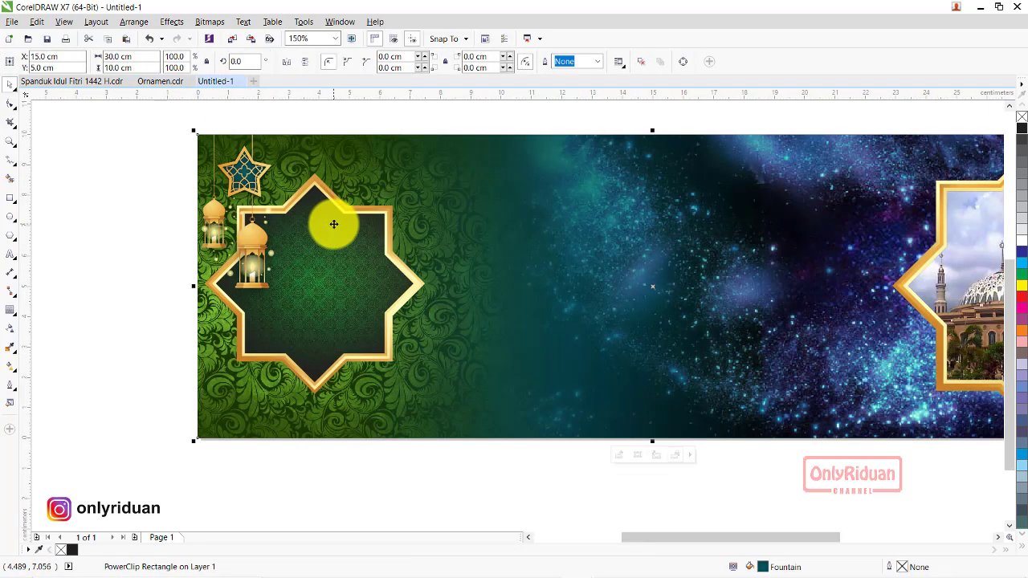
key(ctrl+v)
drag(646, 206, 314, 279)
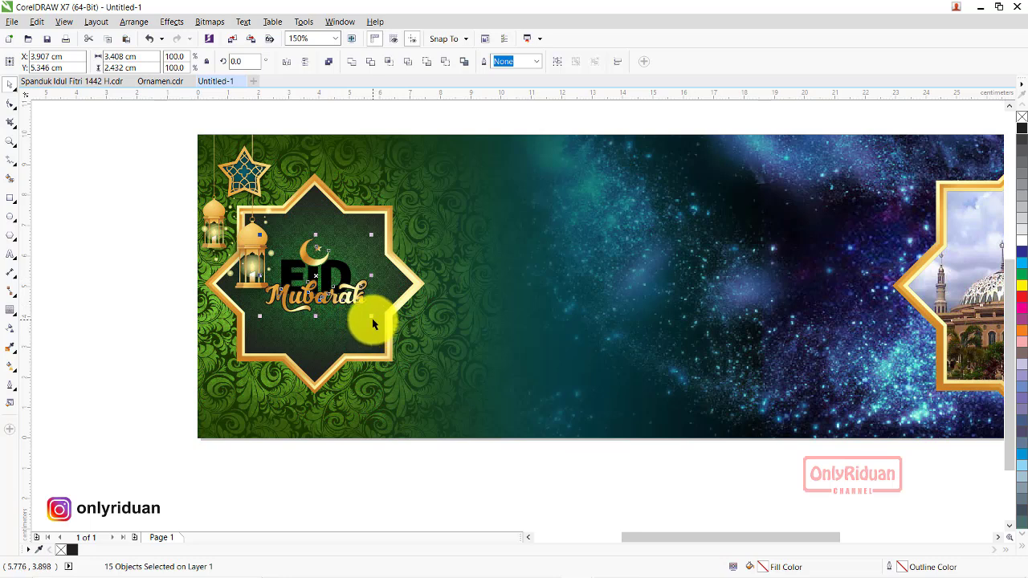
drag(372, 315, 378, 320)
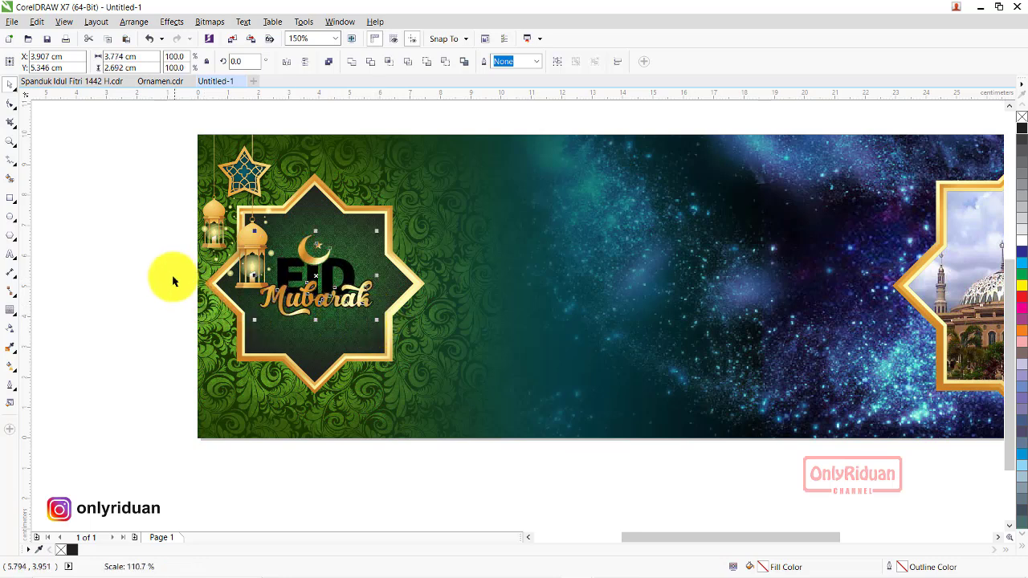
drag(364, 254, 364, 257)
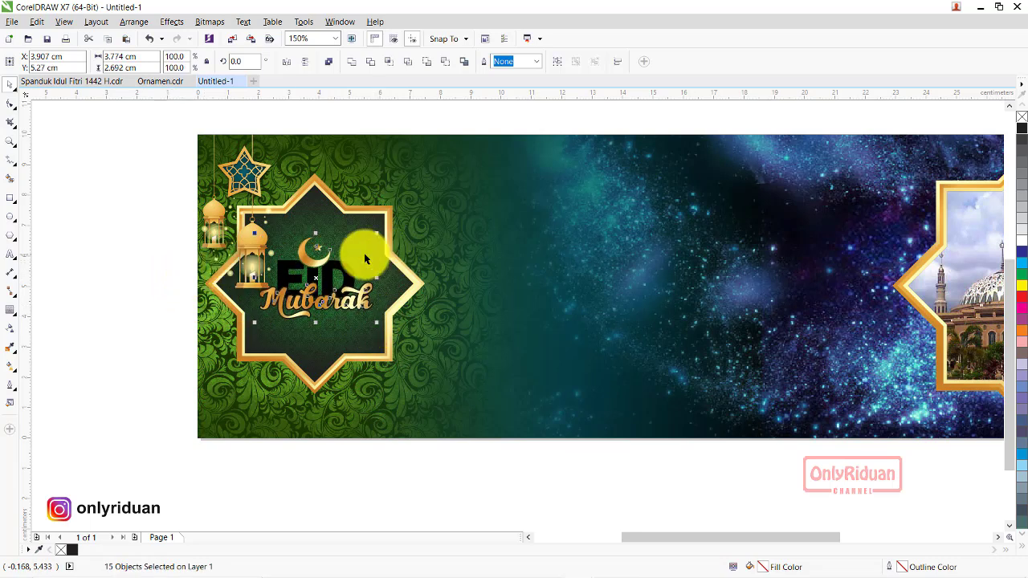
- Make the EID letters white, then view the finished Spanduk Idul Fitri banner
click(139, 264)
click(271, 259)
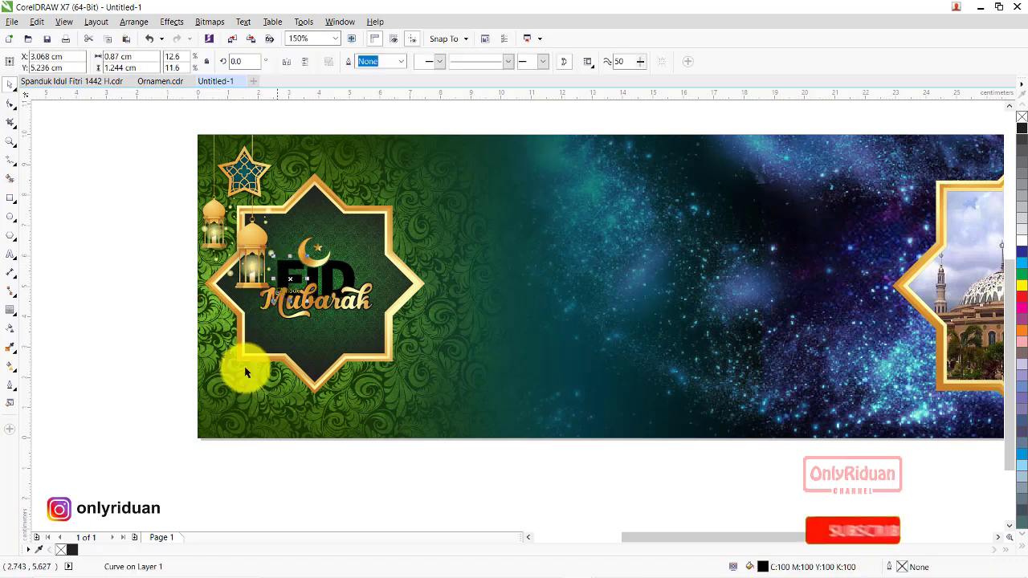
click(1021, 532)
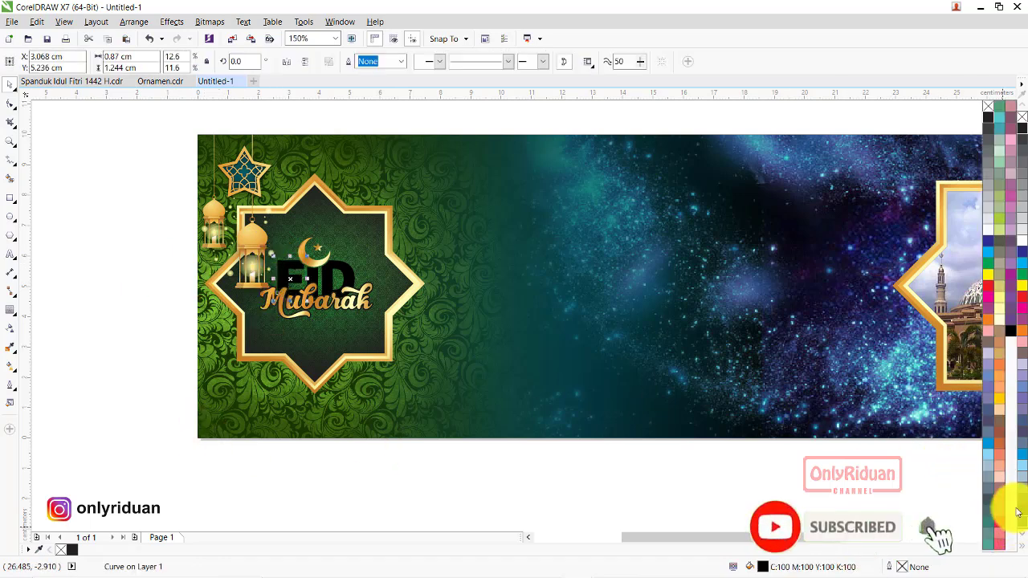
click(990, 233)
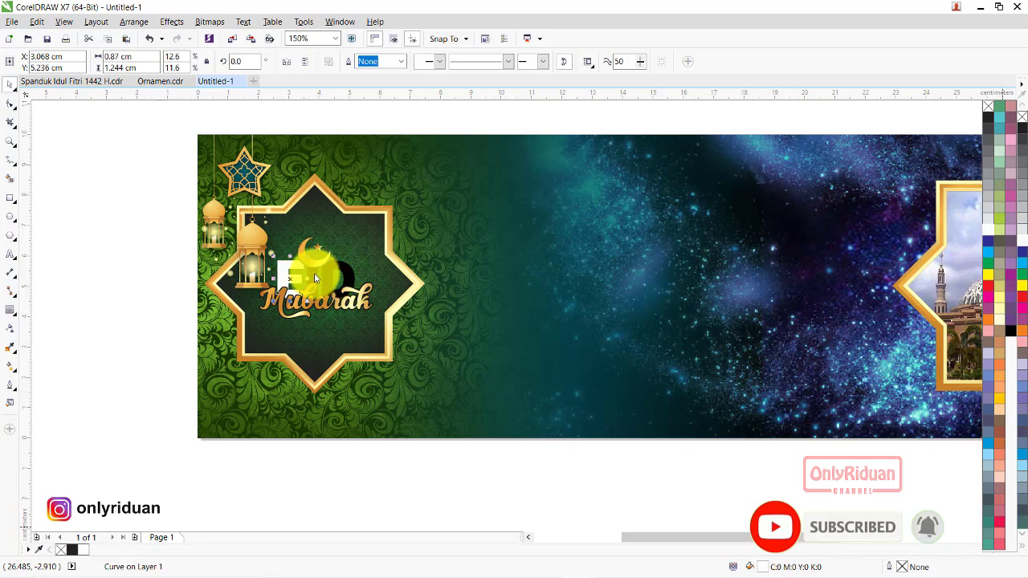
click(124, 312)
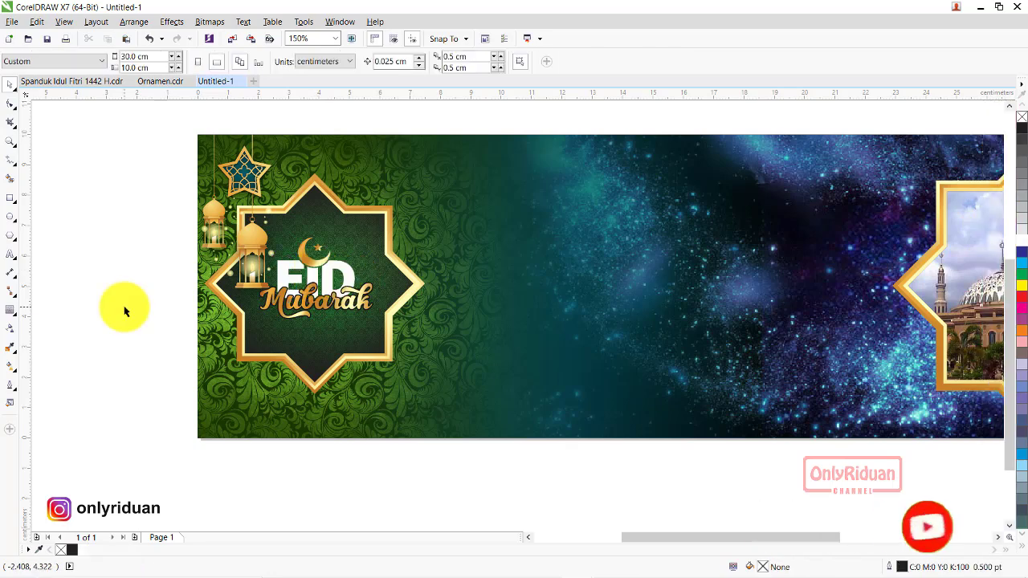
click(72, 84)
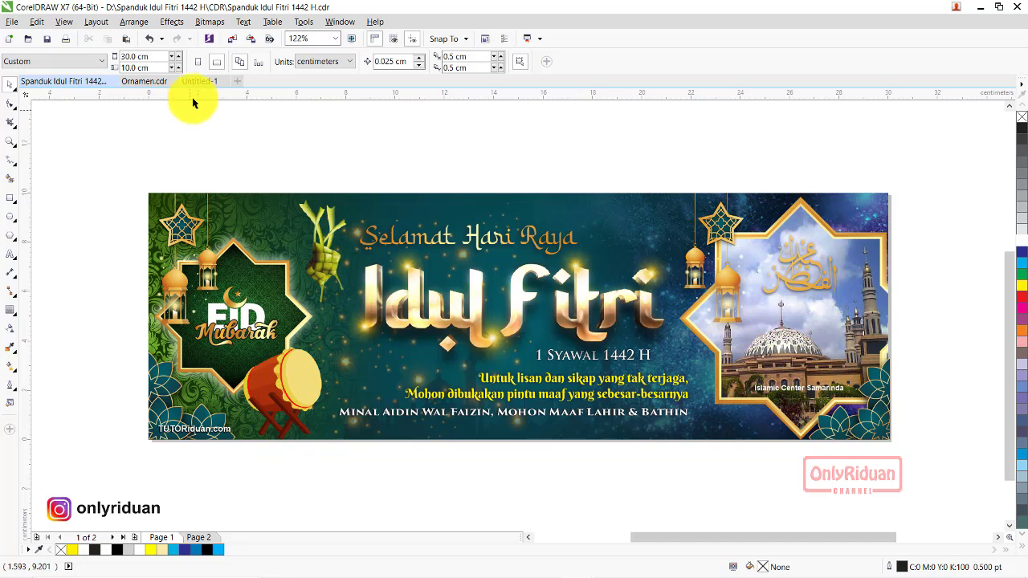
- Copy the teal ornament from Ornamen.cdr, then shrink and place it in the banner's bottom-right corner
click(144, 83)
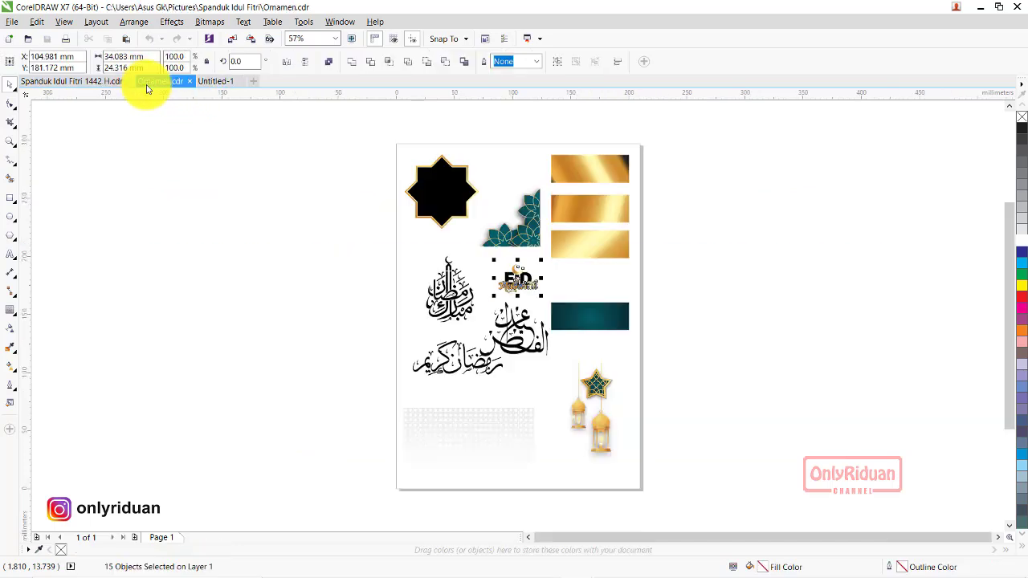
click(527, 235)
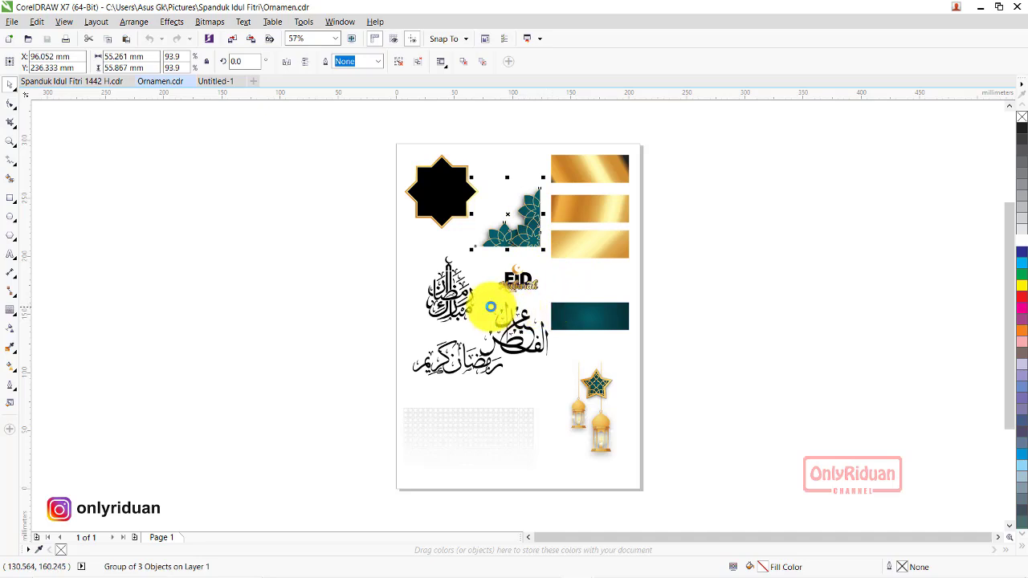
click(215, 82)
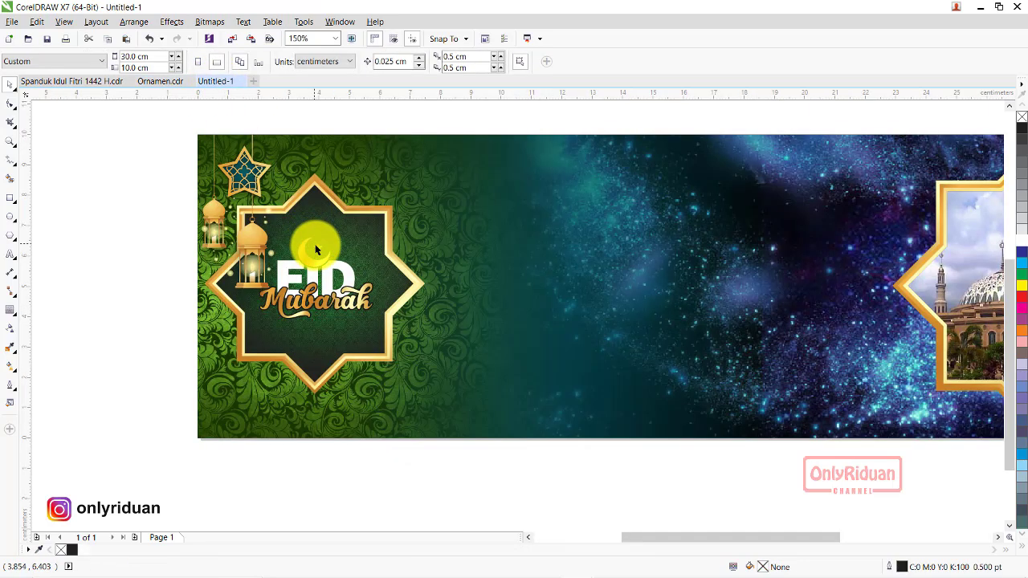
key(ctrl+v)
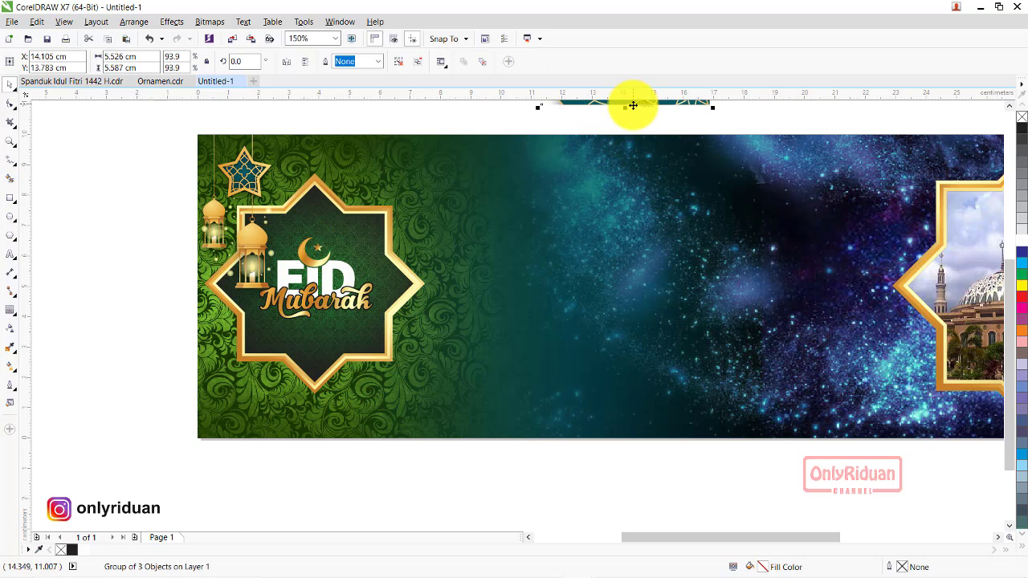
drag(632, 105, 498, 331)
scroll(498, 325, down, 2)
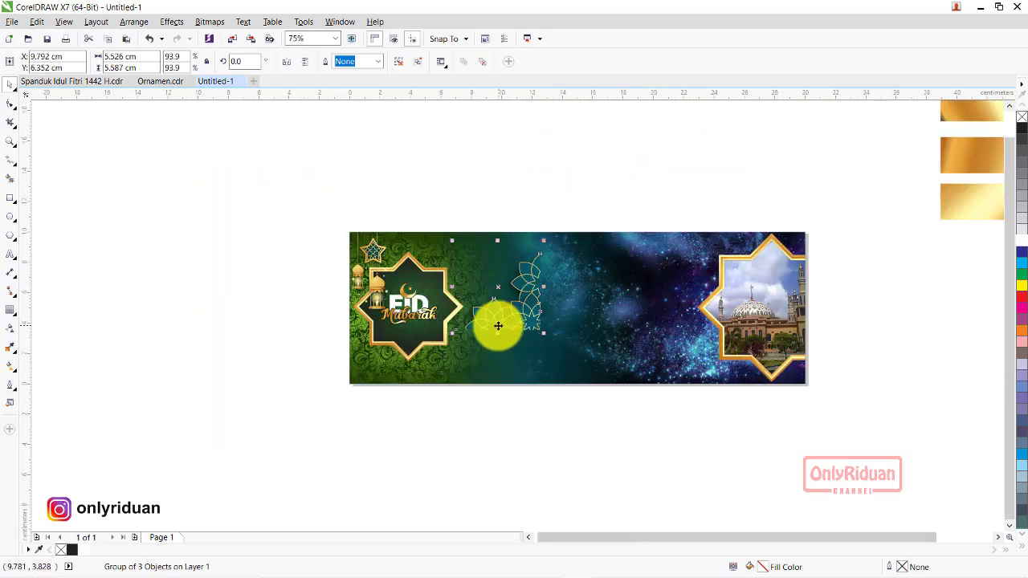
drag(455, 244, 471, 259)
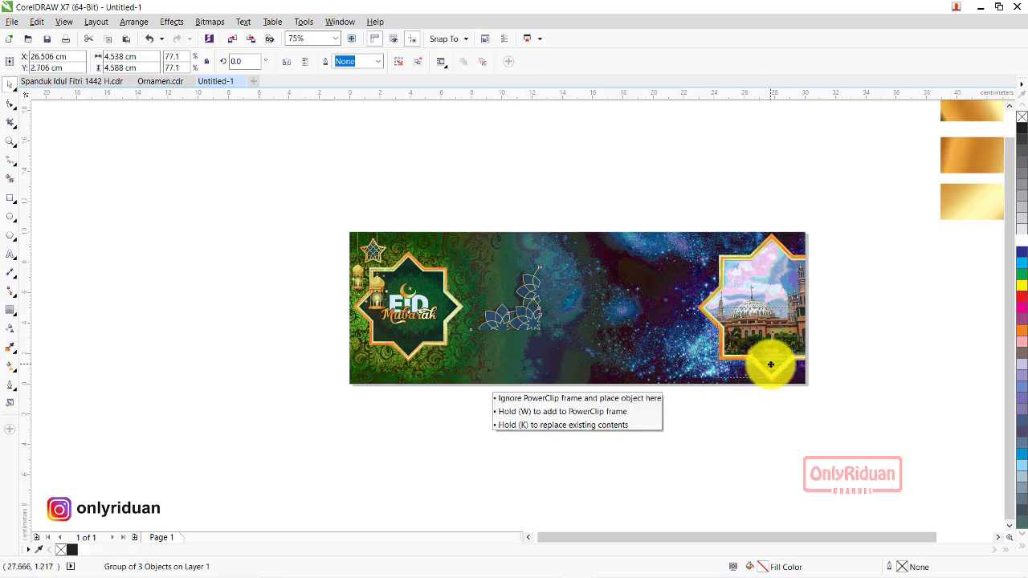
mouse_move(740, 368)
mouse_down()
mouse_move(774, 361)
mouse_move(804, 378)
mouse_up()
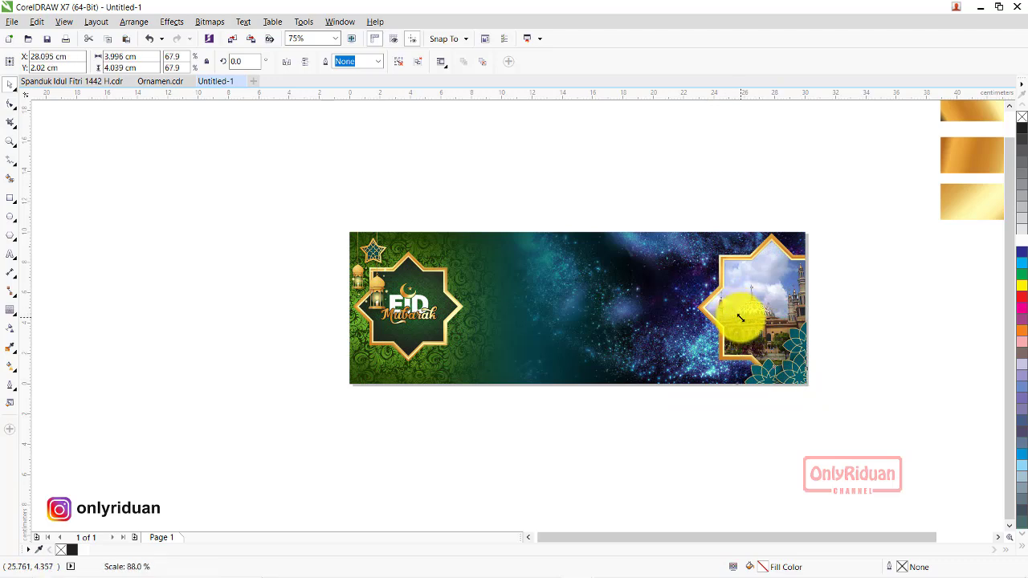
drag(741, 318, 742, 318)
- Place a horizontally mirrored copy of the ornament in the bottom-left corner
drag(791, 368, 337, 373)
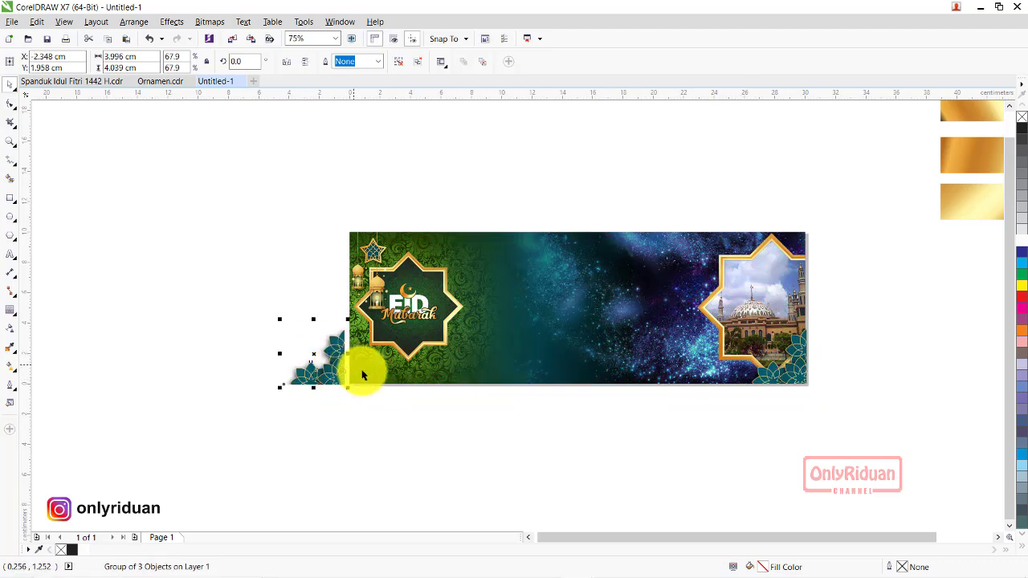
click(287, 62)
mouse_move(283, 384)
mouse_down()
mouse_move(345, 372)
mouse_move(349, 386)
mouse_up()
click(264, 346)
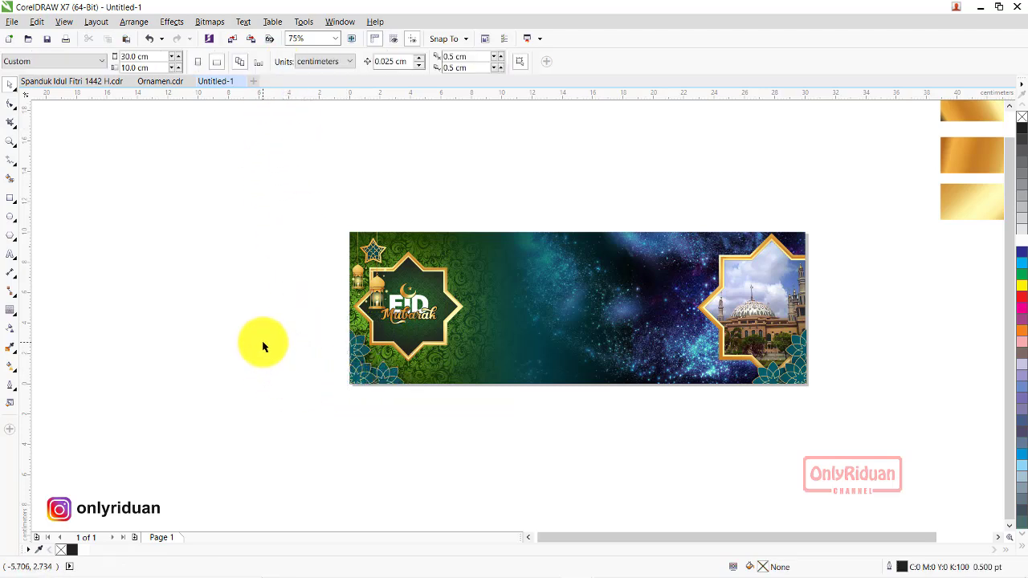
- Import the Beduk n Ketupat image, enlarge it, and place it beside the Eid Mubarak frame
click(12, 22)
click(51, 218)
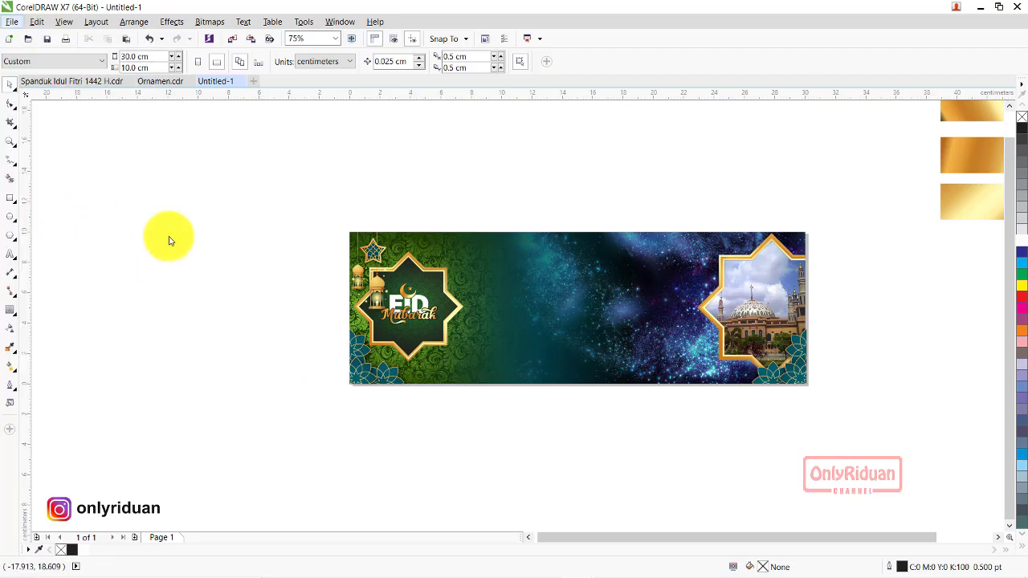
click(458, 265)
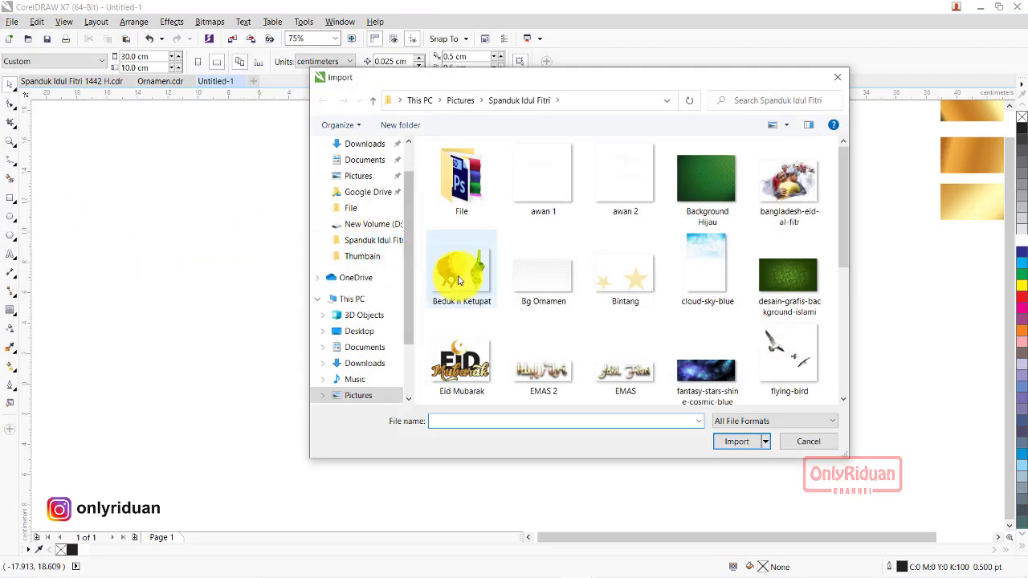
click(735, 441)
mouse_move(473, 355)
mouse_down()
mouse_move(506, 378)
mouse_move(497, 384)
mouse_up()
scroll(471, 378, up, 2)
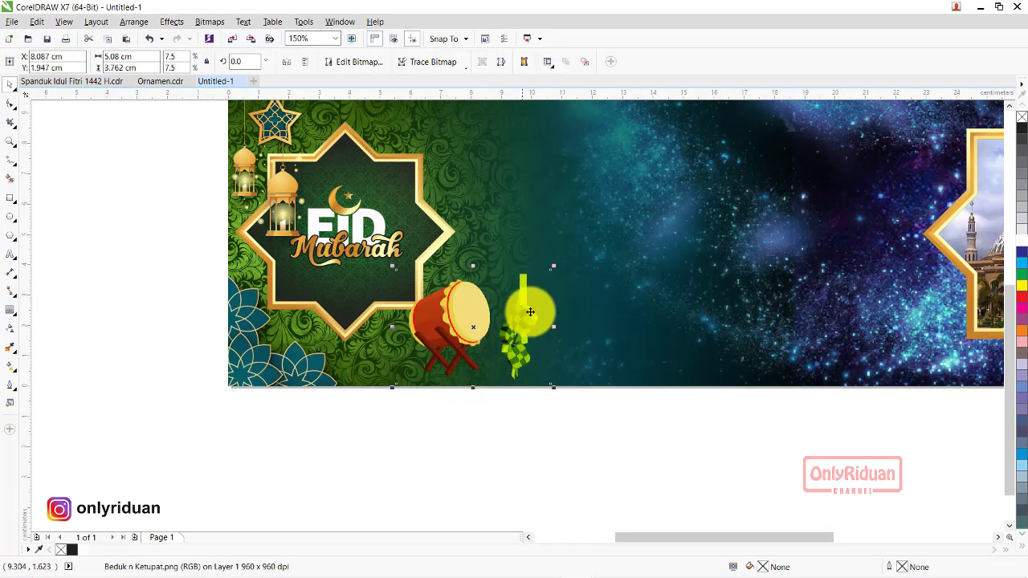
drag(553, 265, 567, 257)
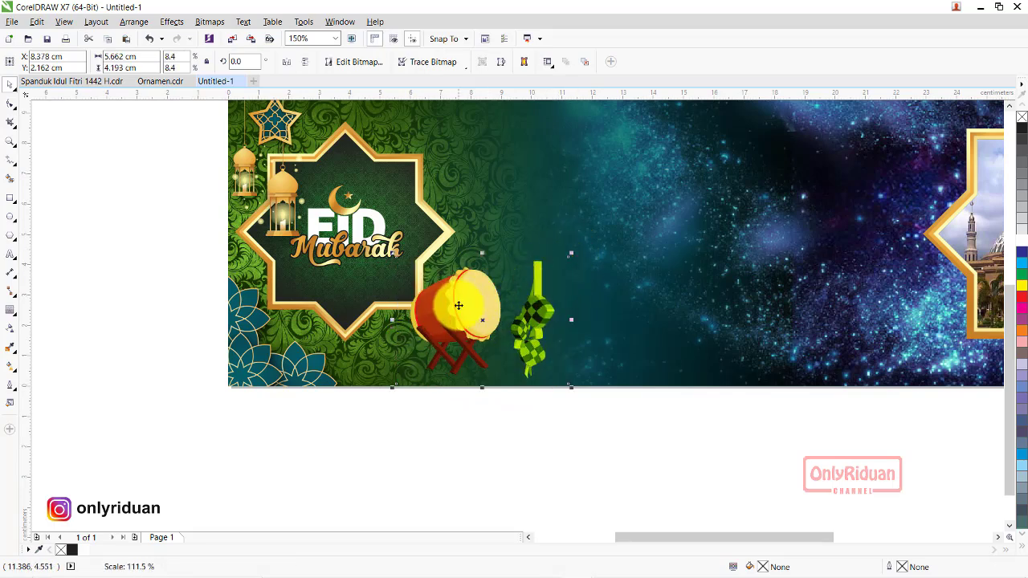
drag(452, 306, 430, 306)
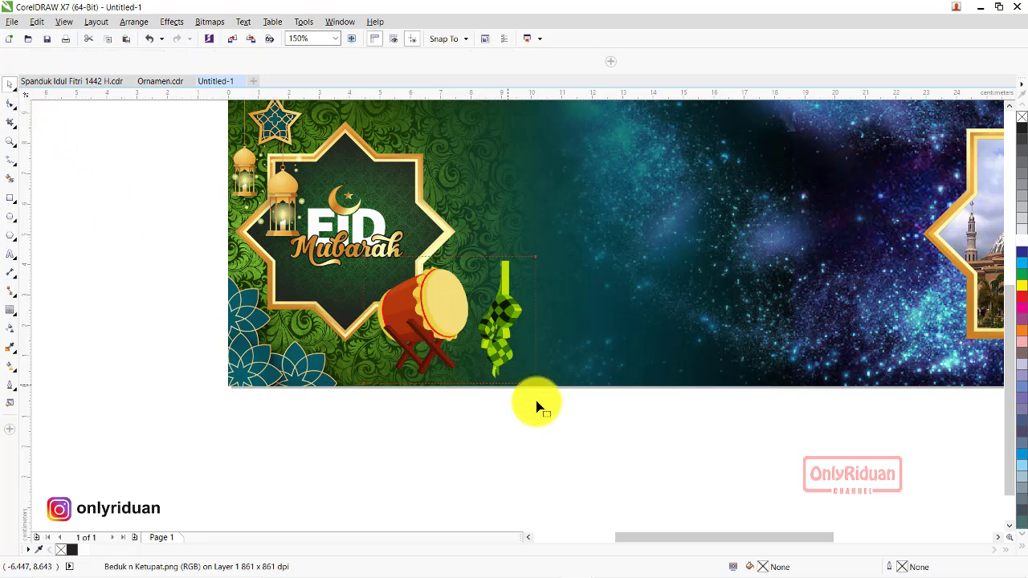
- Crop the ketupat off the image's right side by moving its outline nodes left
drag(572, 412, 501, 215)
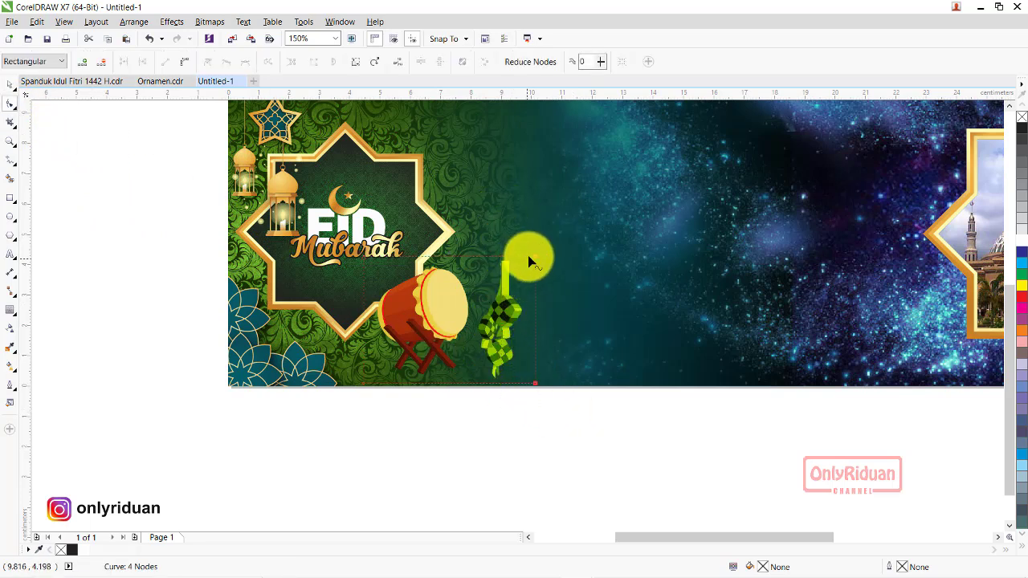
drag(535, 383, 474, 389)
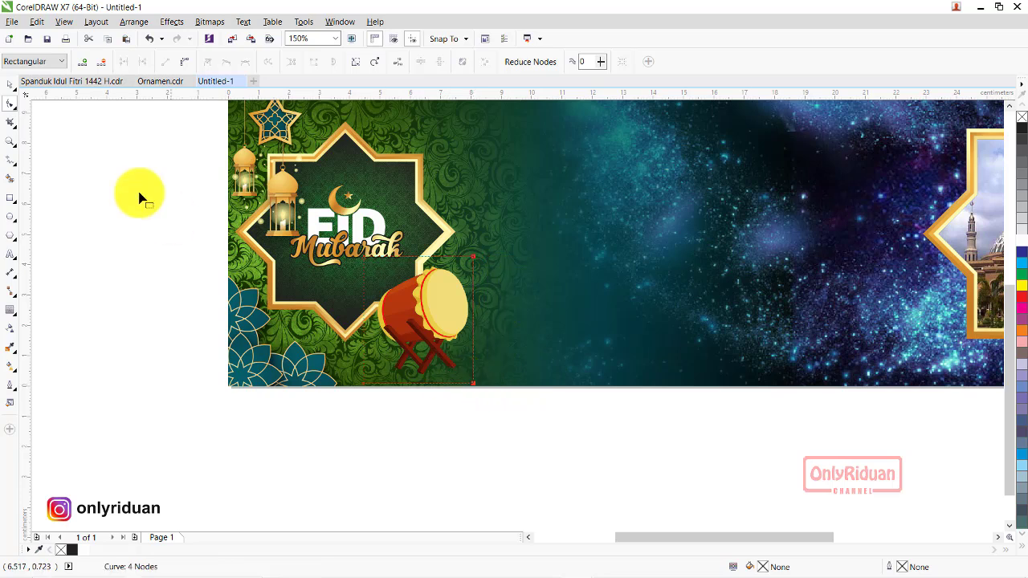
click(11, 85)
click(416, 318)
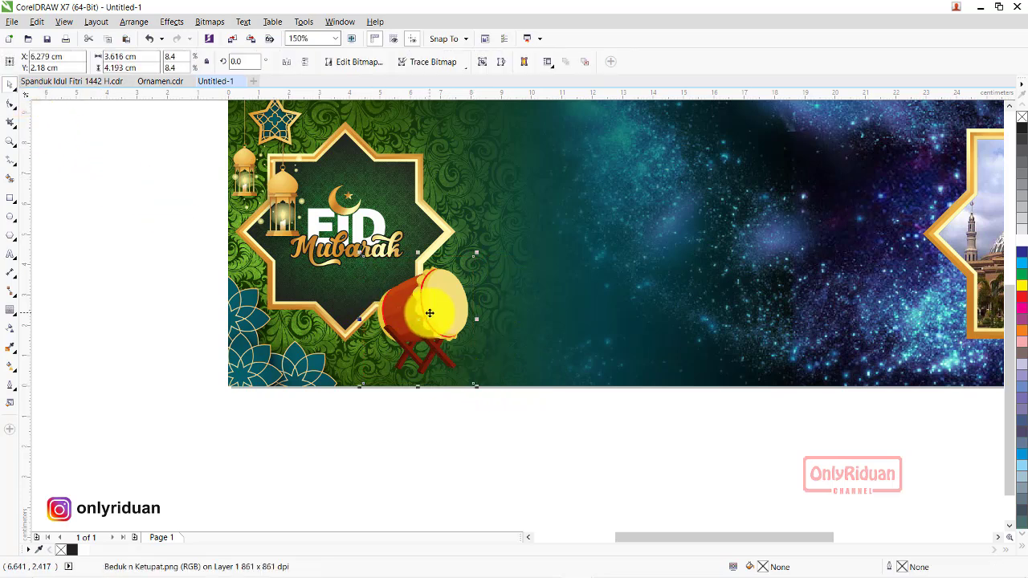
click(12, 104)
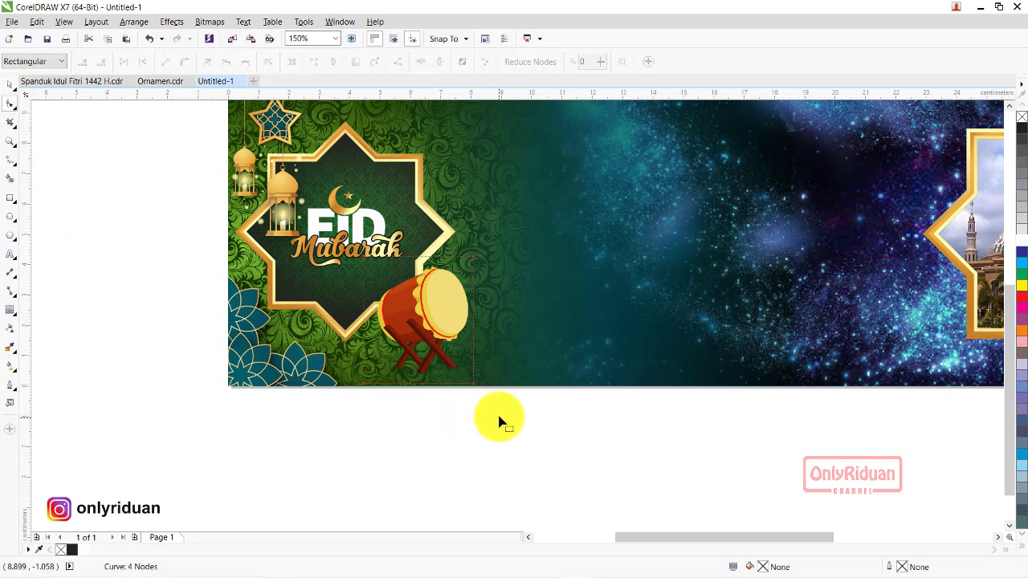
drag(496, 417, 345, 347)
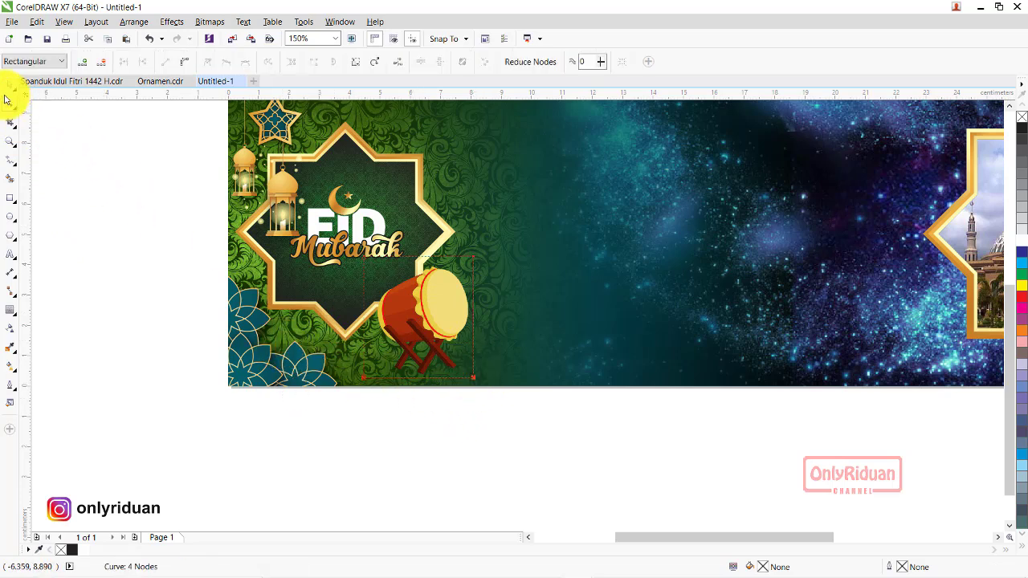
- Copy the star-and-lantern decoration onto the right mosque frame
key(space)
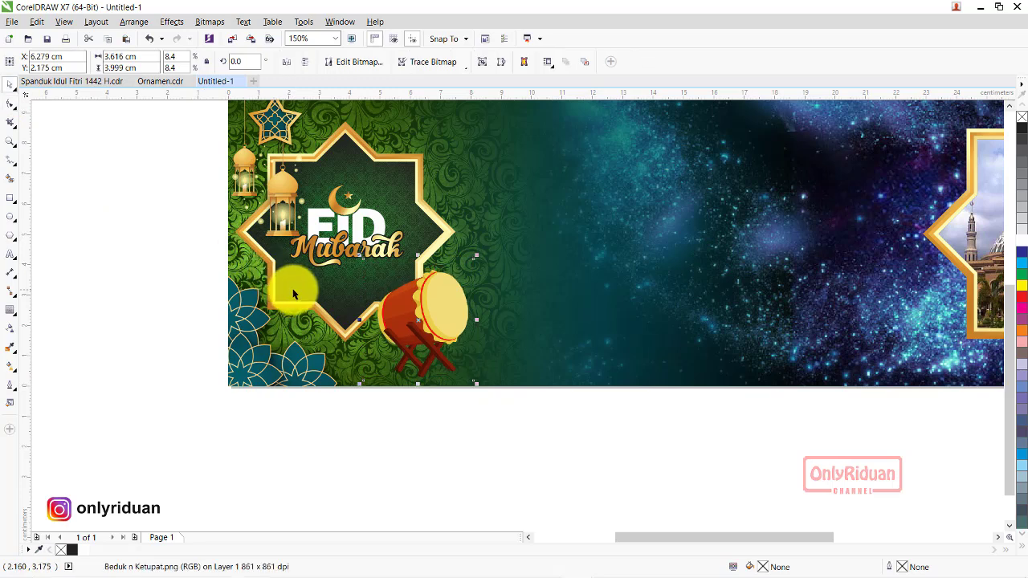
scroll(213, 293, down, 2)
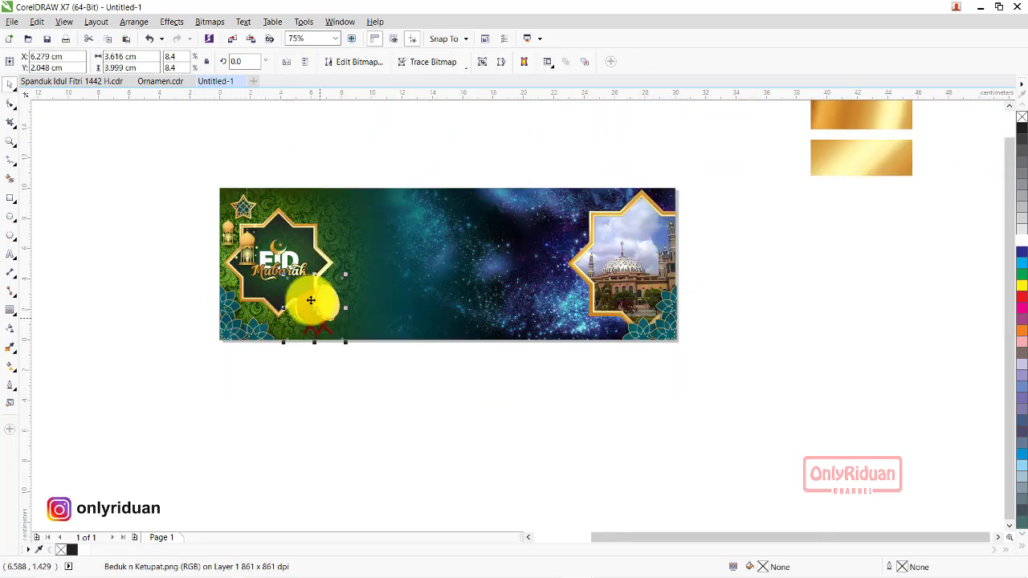
mouse_move(230, 217)
mouse_down()
mouse_move(375, 272)
mouse_move(560, 236)
mouse_move(585, 241)
mouse_up()
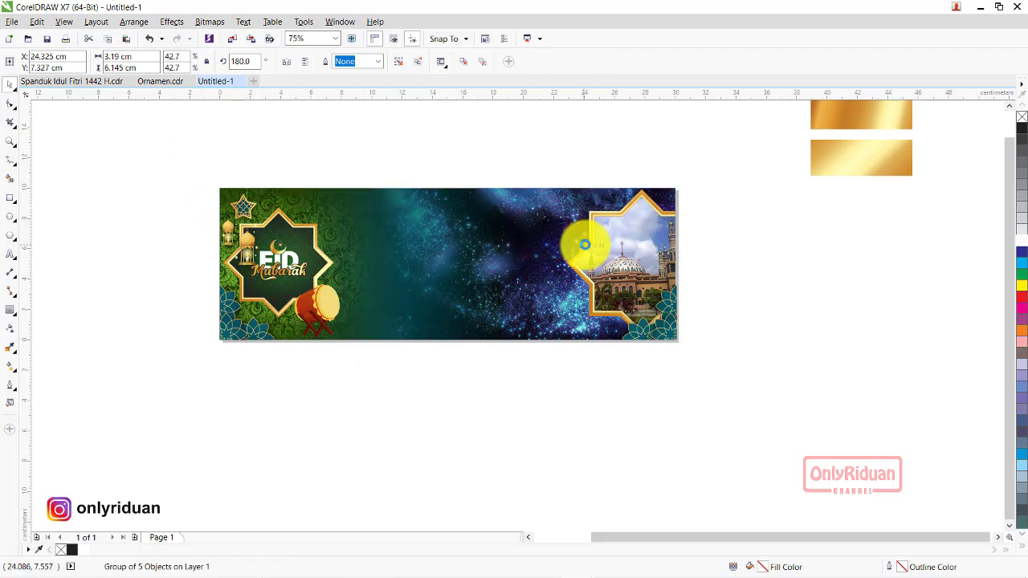
- Mirror the copied star-and-lantern decoration horizontally and deselect it
click(286, 62)
click(436, 395)
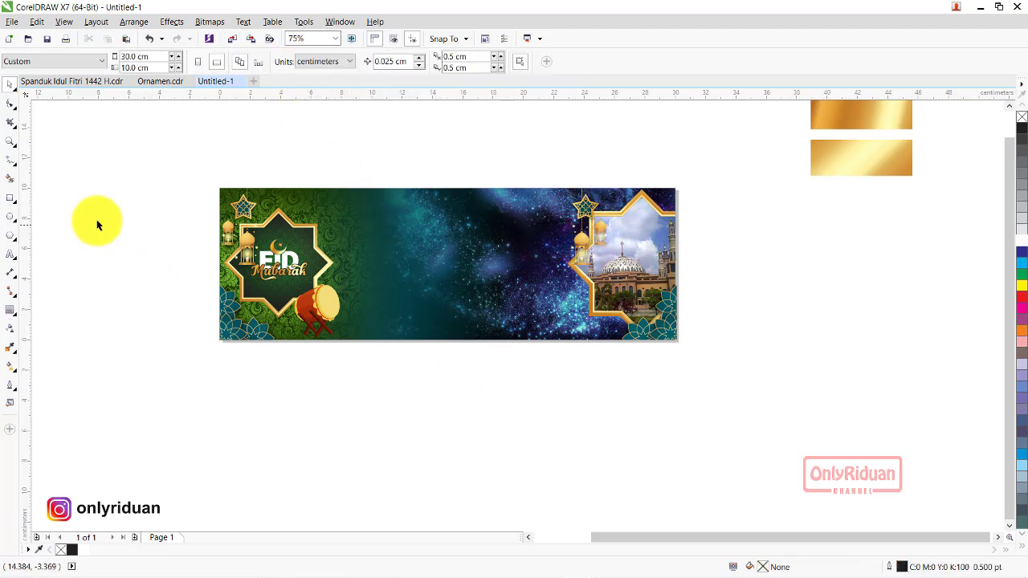
- Import the gold 'Idul Fitri' title image EMAS 2
click(13, 21)
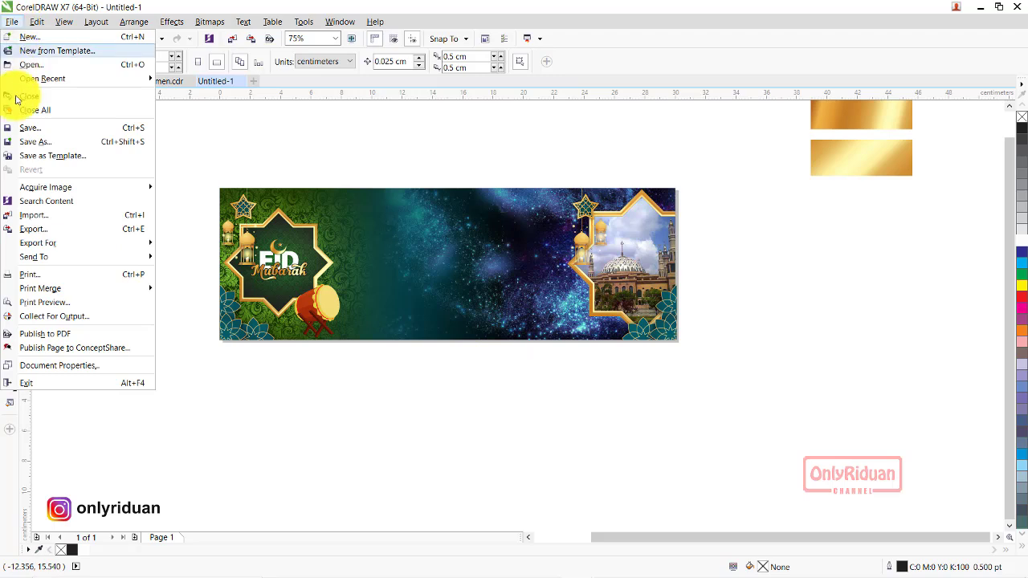
click(46, 222)
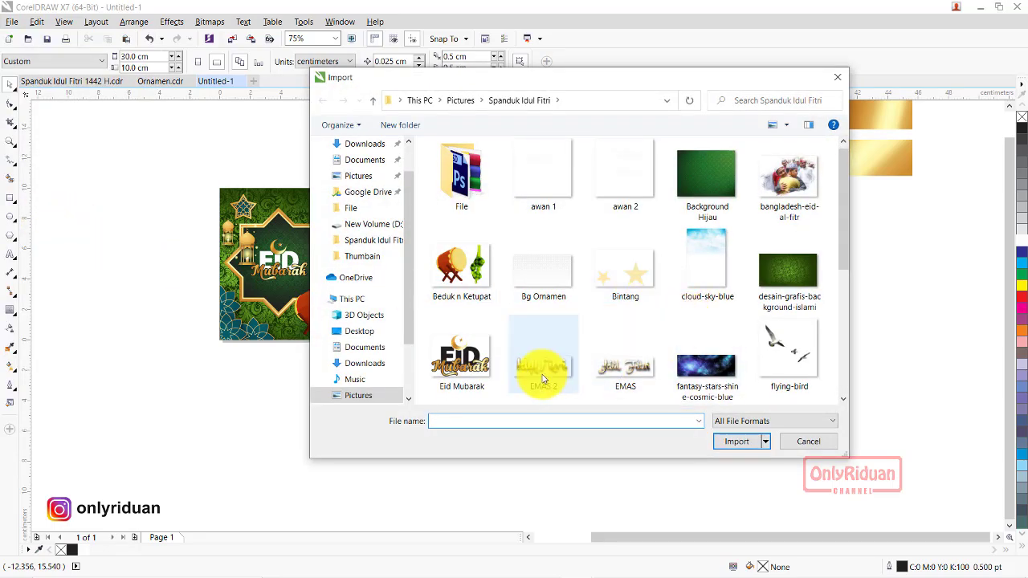
click(543, 368)
click(734, 442)
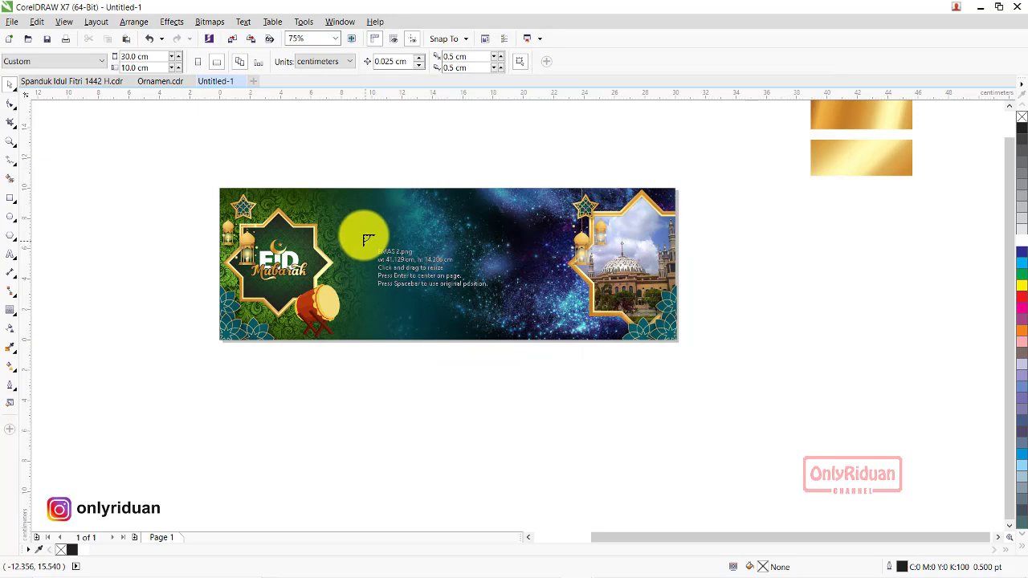
- Centre the title, enlarge it to about 15.4 cm wide, and start a text line above the banner
drag(361, 226, 555, 337)
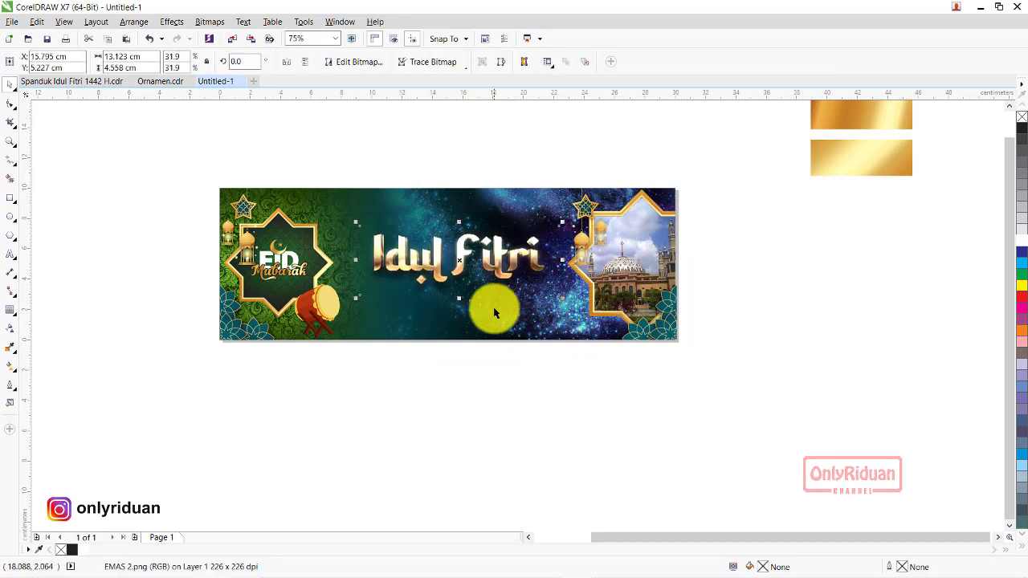
drag(494, 314, 580, 313)
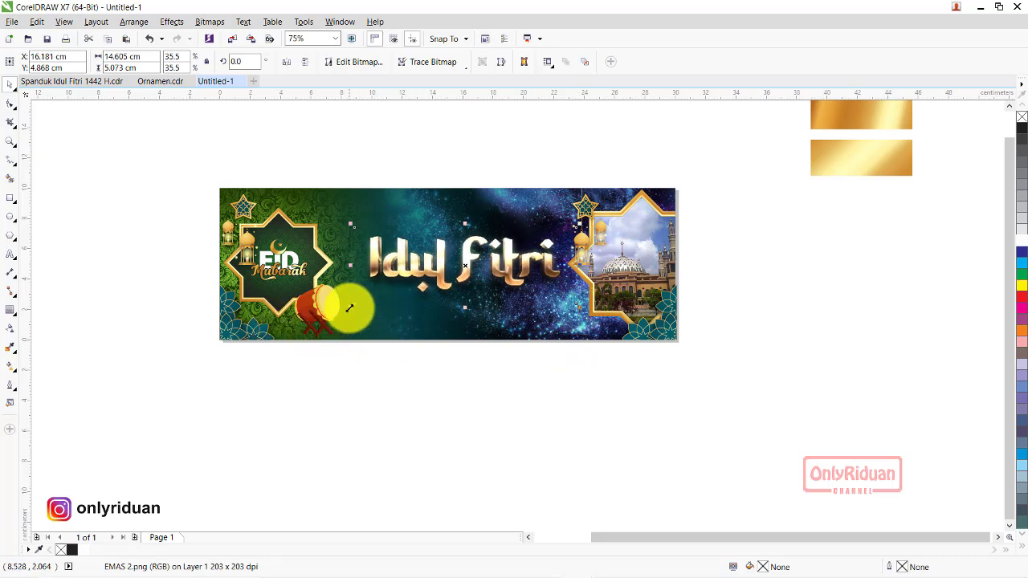
drag(350, 306, 332, 325)
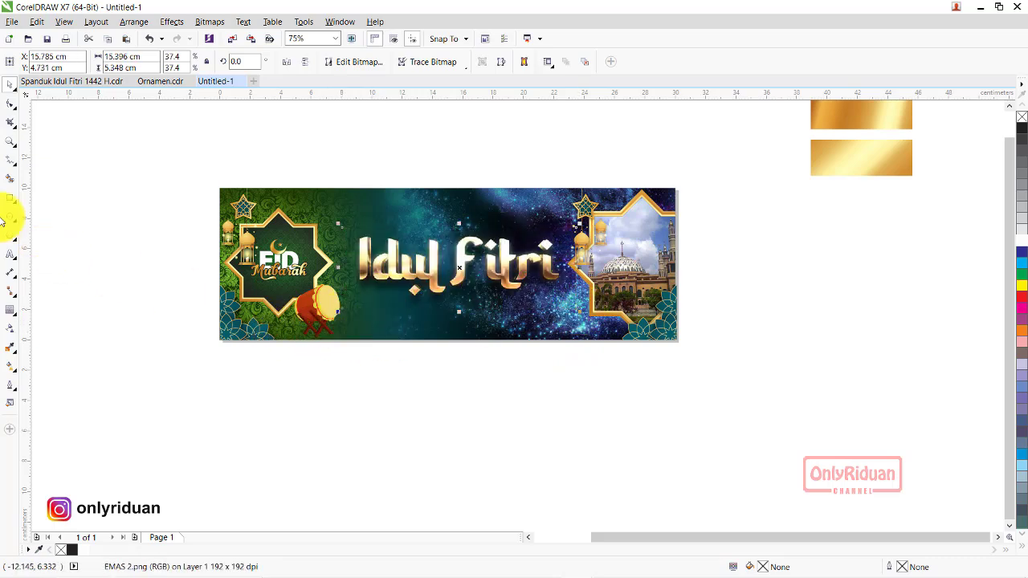
click(12, 254)
click(371, 169)
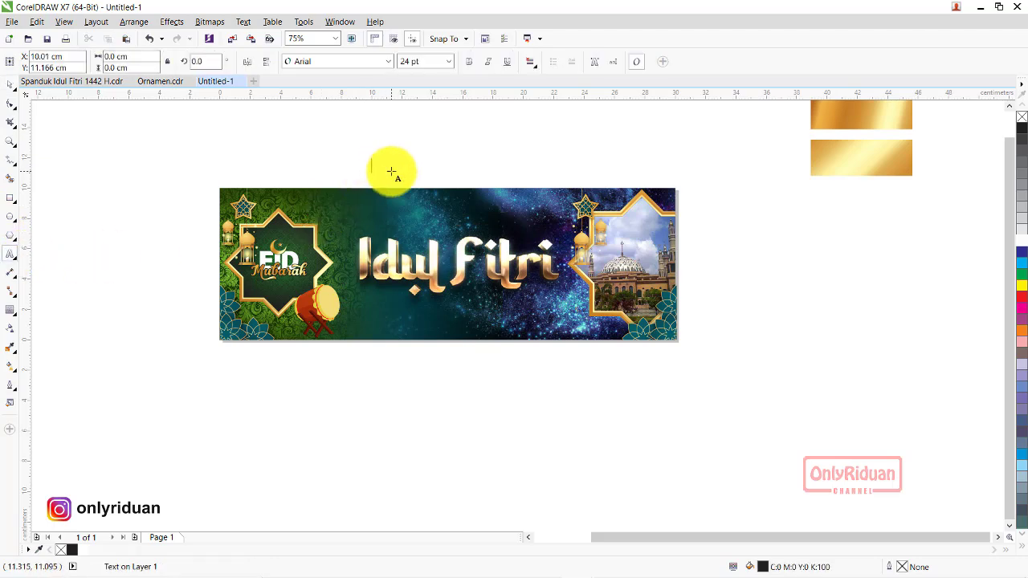
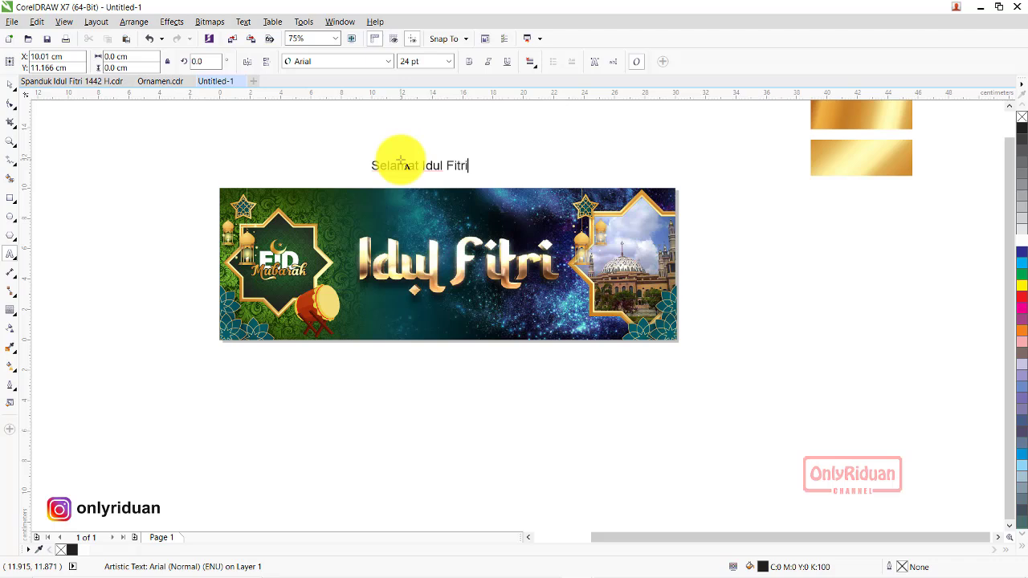
- Set the greeting text in Khodijah Free, place it above the title and colour it yellow
click(10, 84)
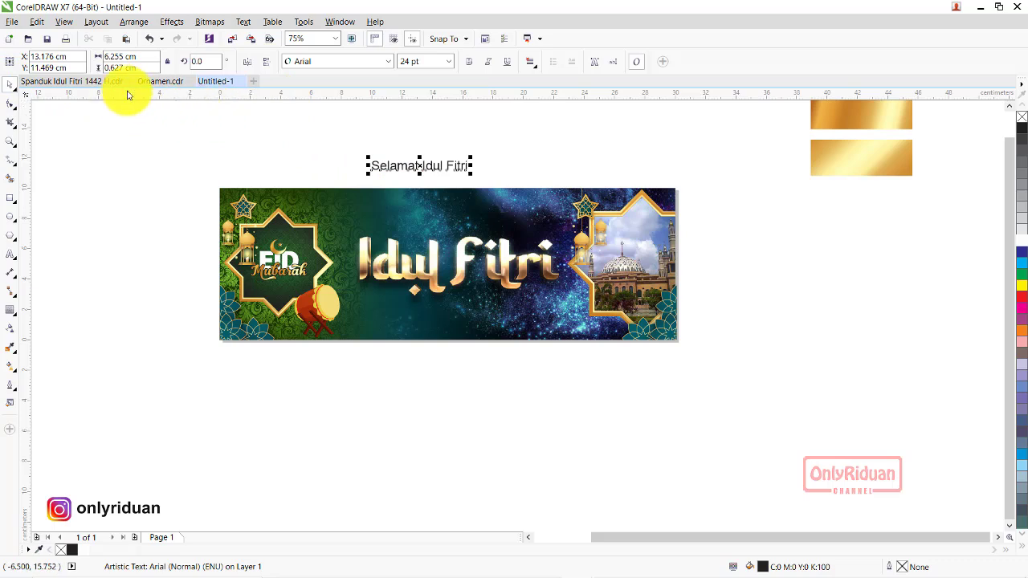
click(388, 63)
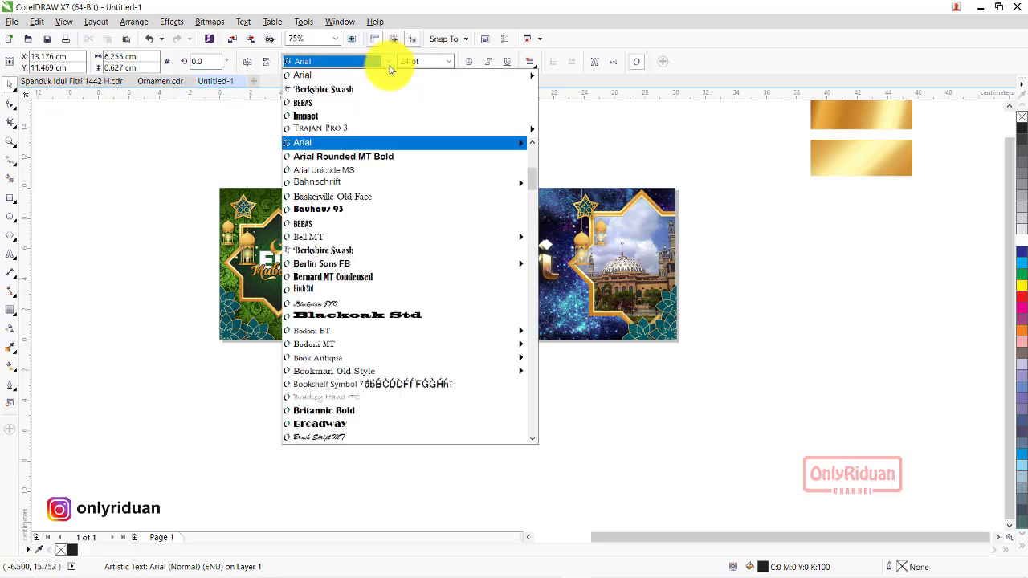
scroll(349, 301, down, 10)
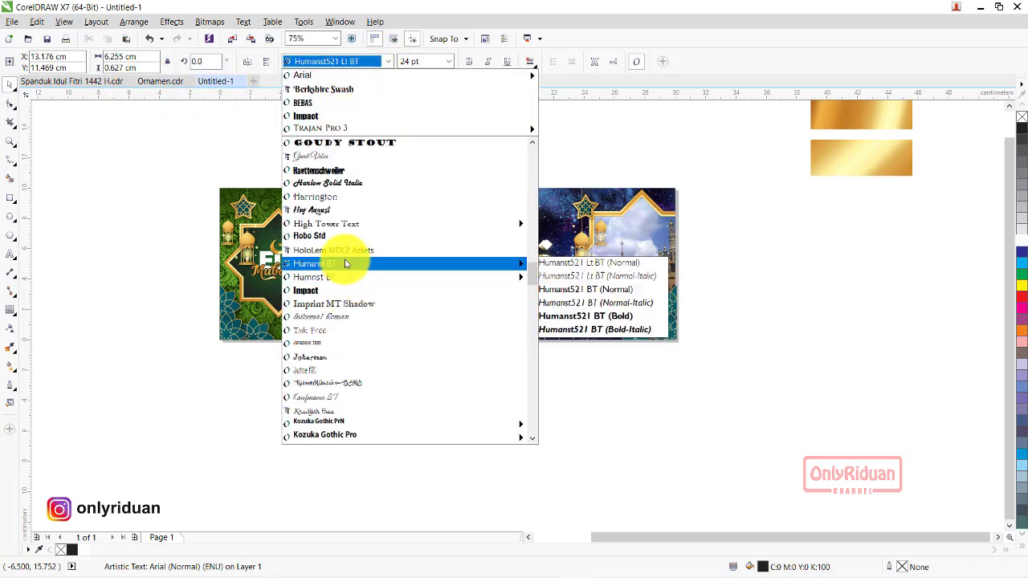
click(331, 413)
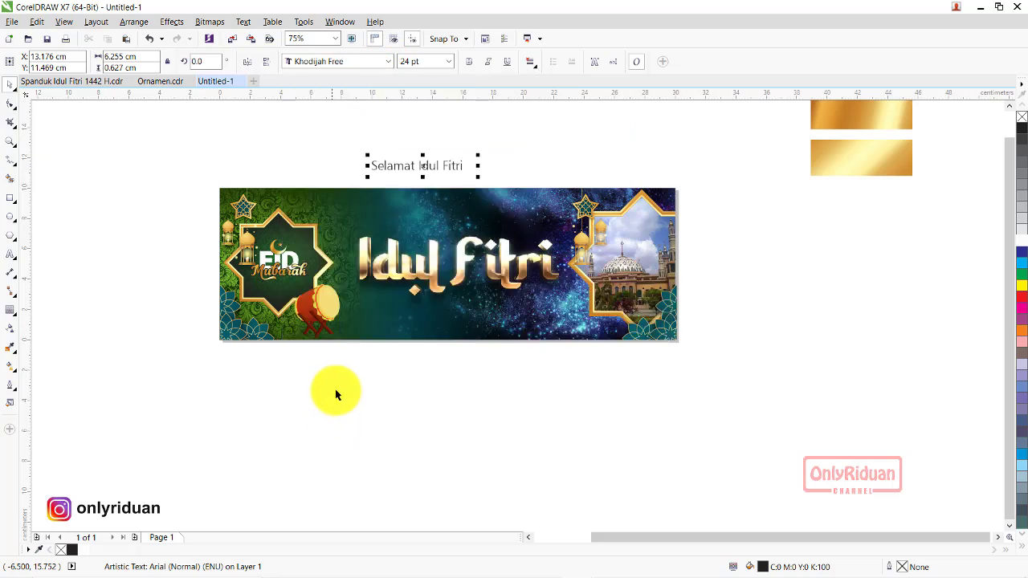
drag(425, 166, 409, 223)
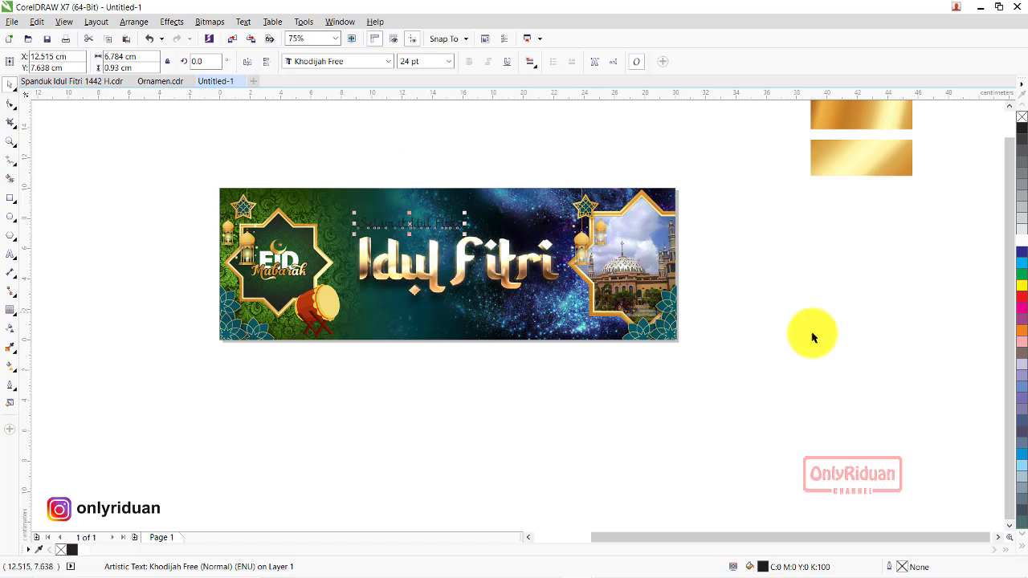
click(1020, 286)
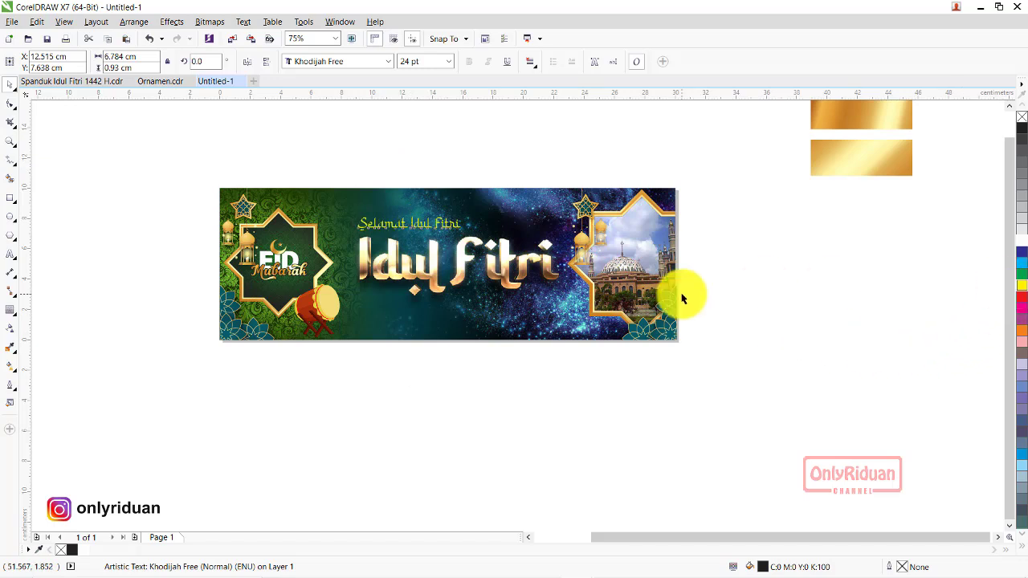
- Move the gold rectangle above the banner and enlarge the greeting to about 30 pt
click(861, 164)
drag(871, 160, 444, 145)
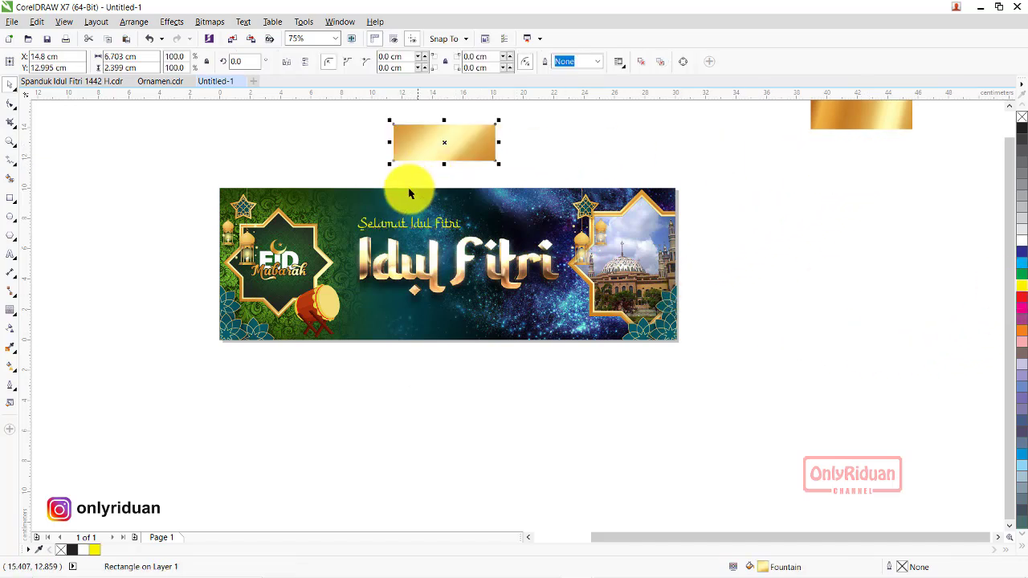
scroll(425, 193, up, 1)
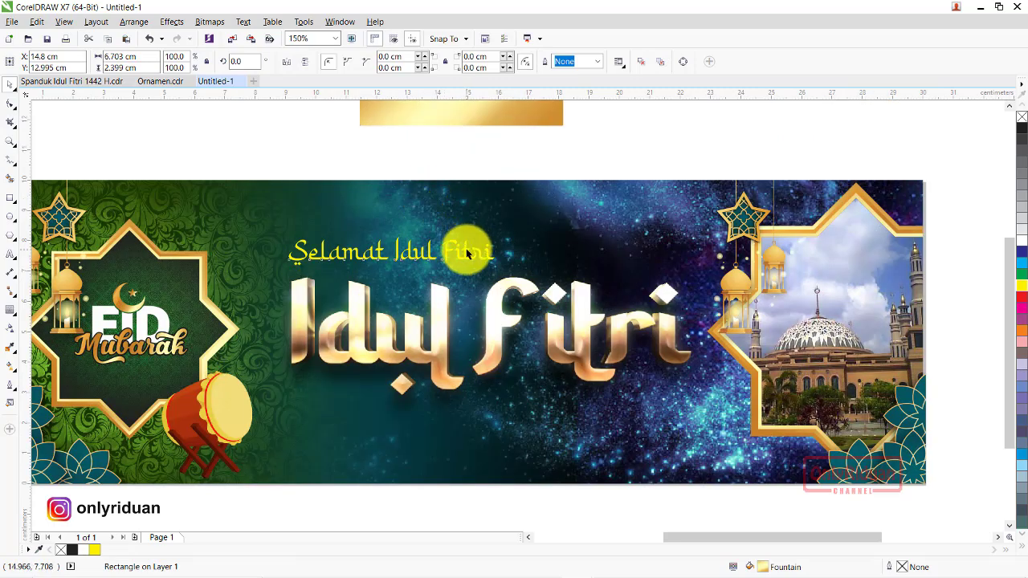
click(466, 253)
drag(498, 234, 550, 223)
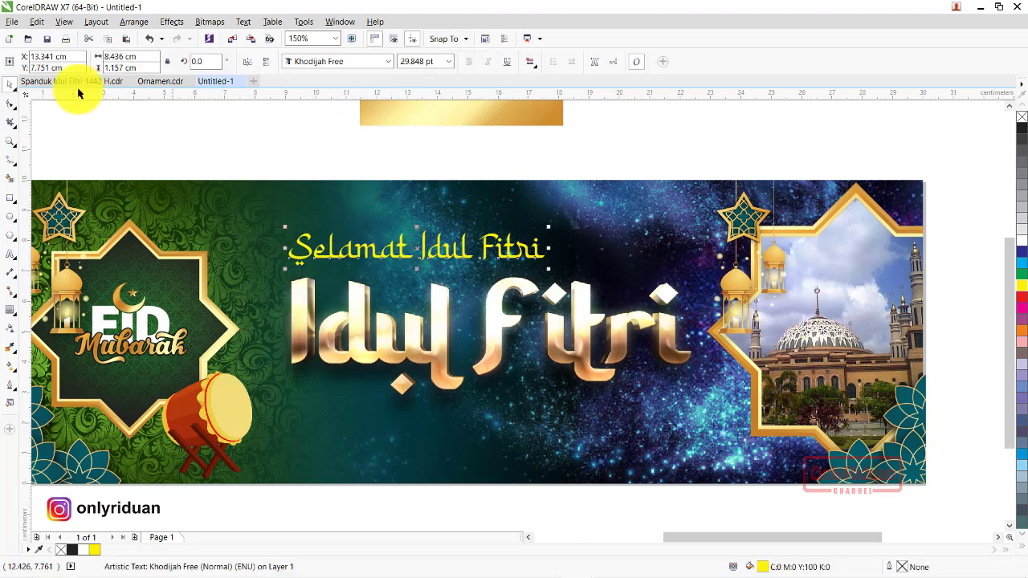
- Copy the gold rectangle's fill onto the greeting using Copy Properties From
click(38, 22)
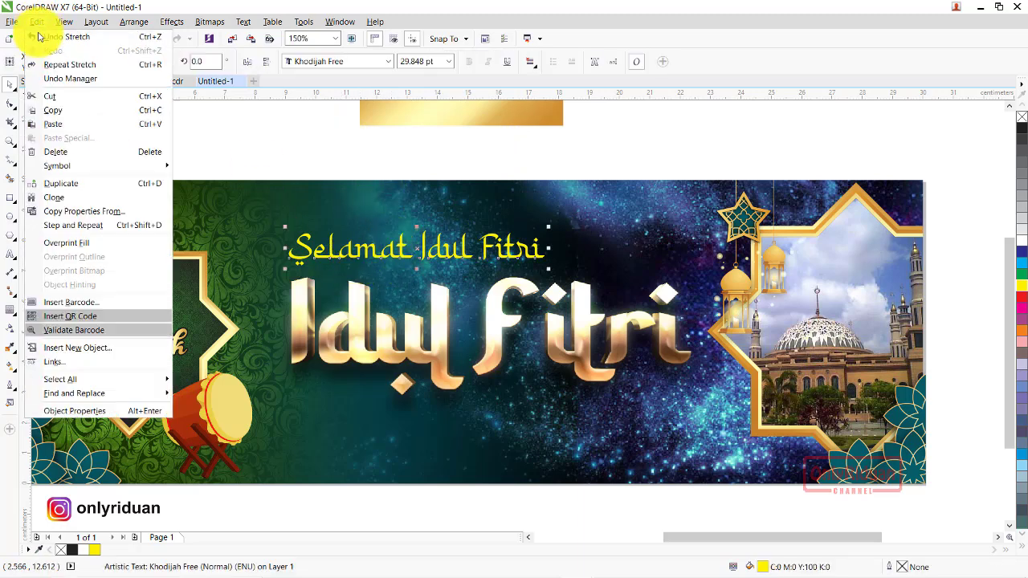
click(62, 212)
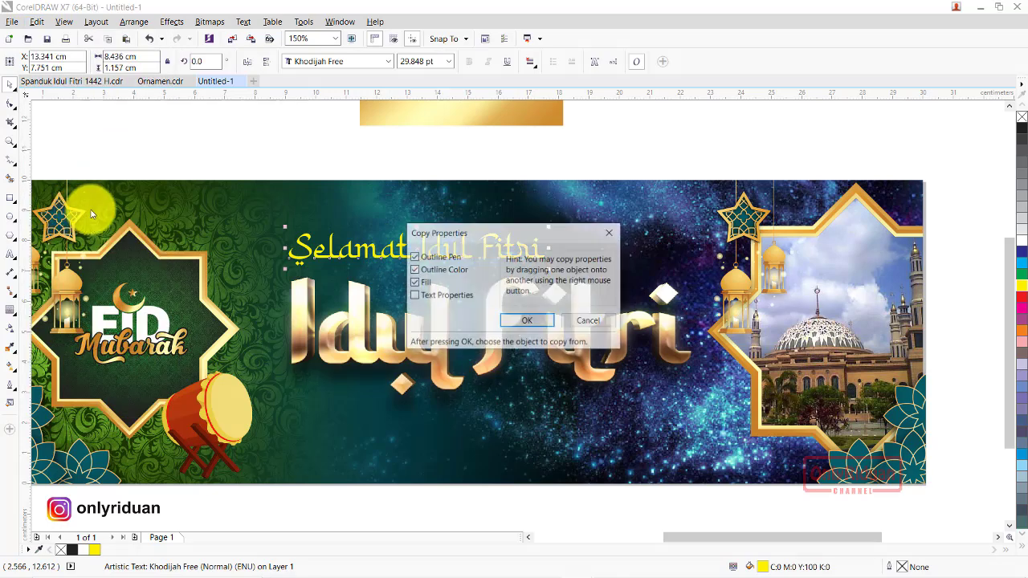
click(517, 324)
click(426, 117)
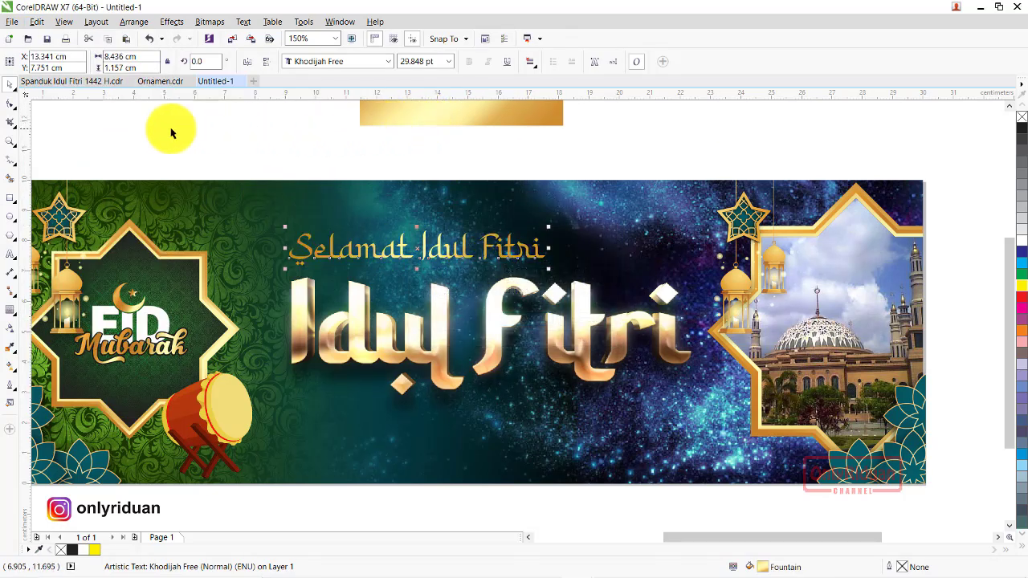
click(429, 114)
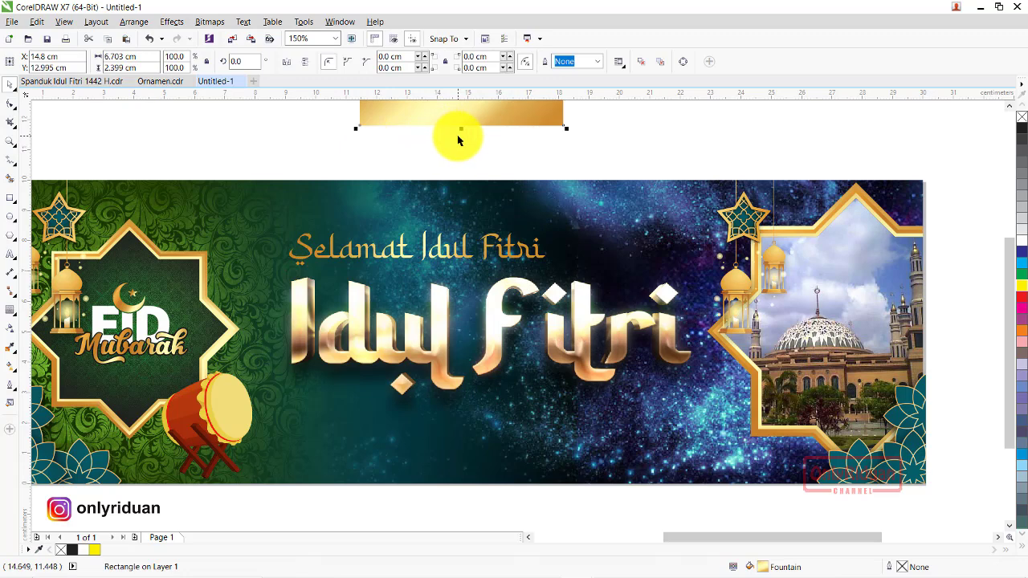
scroll(458, 139, down, 2)
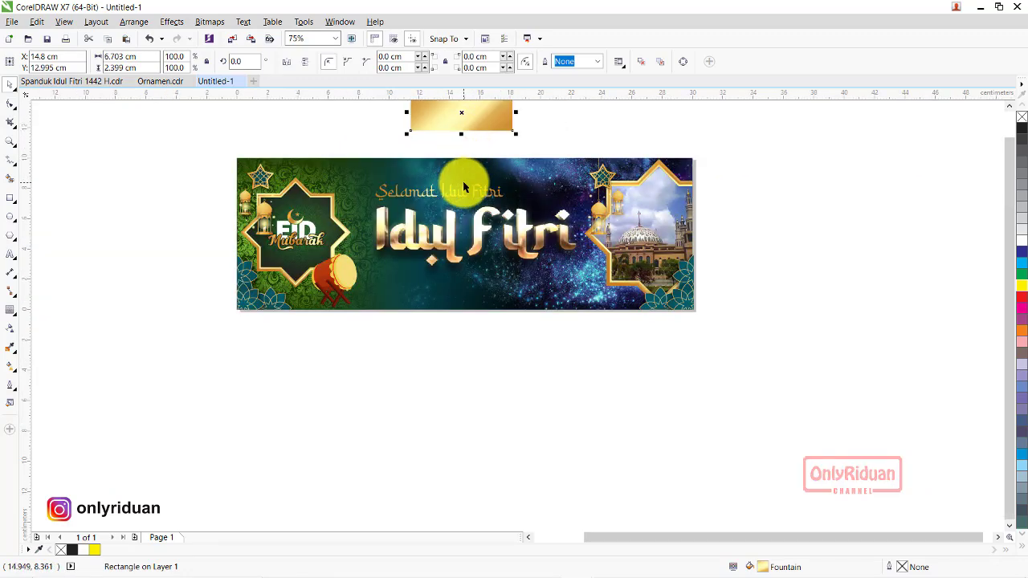
click(71, 82)
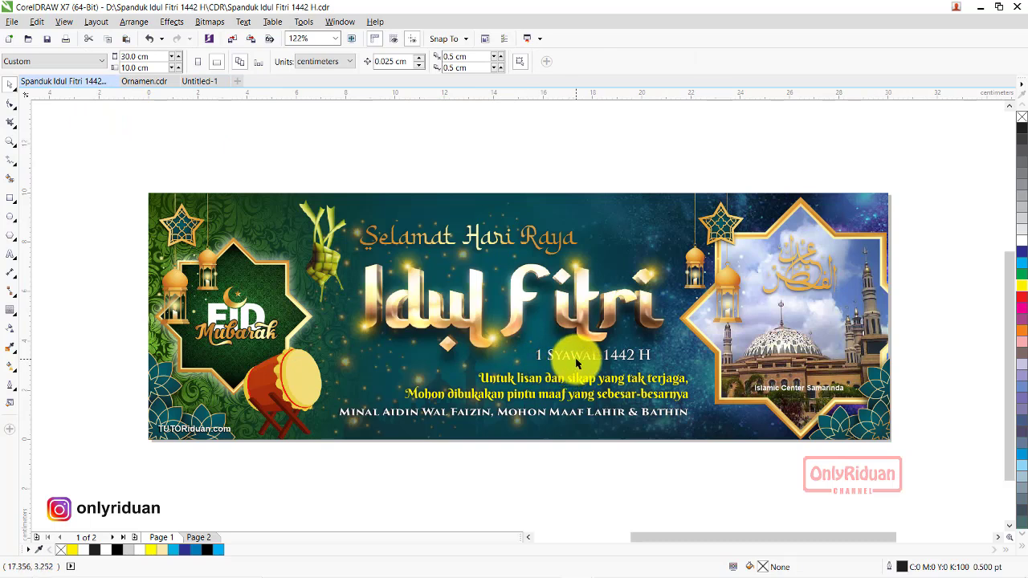
- Copy the 1 Syawal 1442 H date and greeting lines from Spanduk under the Idul Fitri title
drag(709, 464, 325, 337)
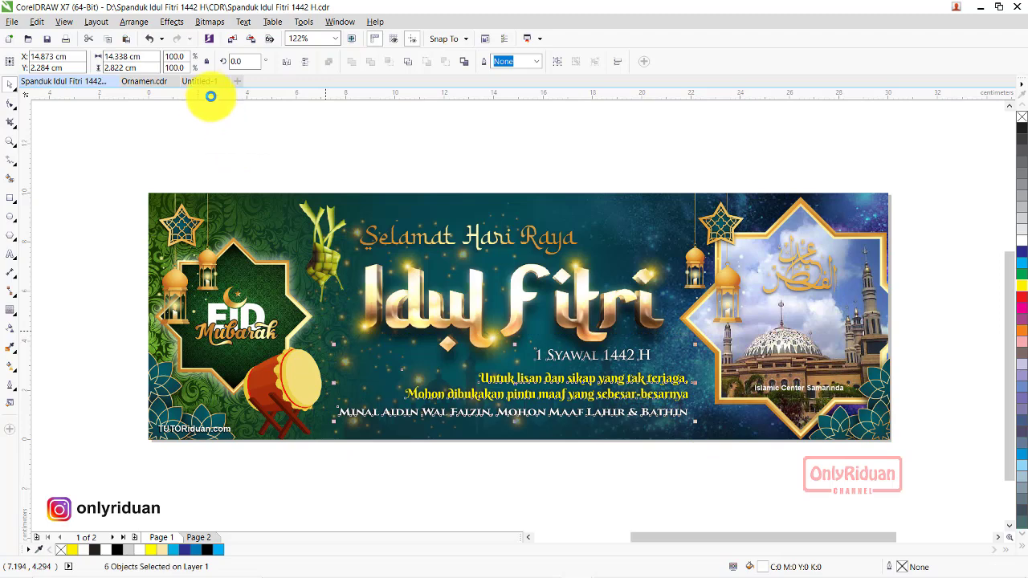
click(201, 82)
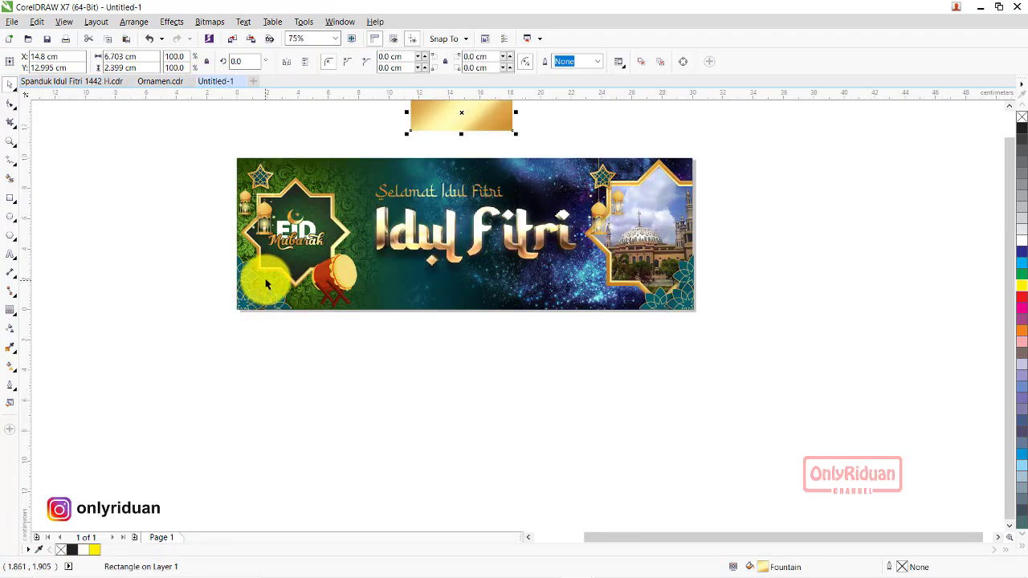
key(ctrl+v)
scroll(517, 297, up, 2)
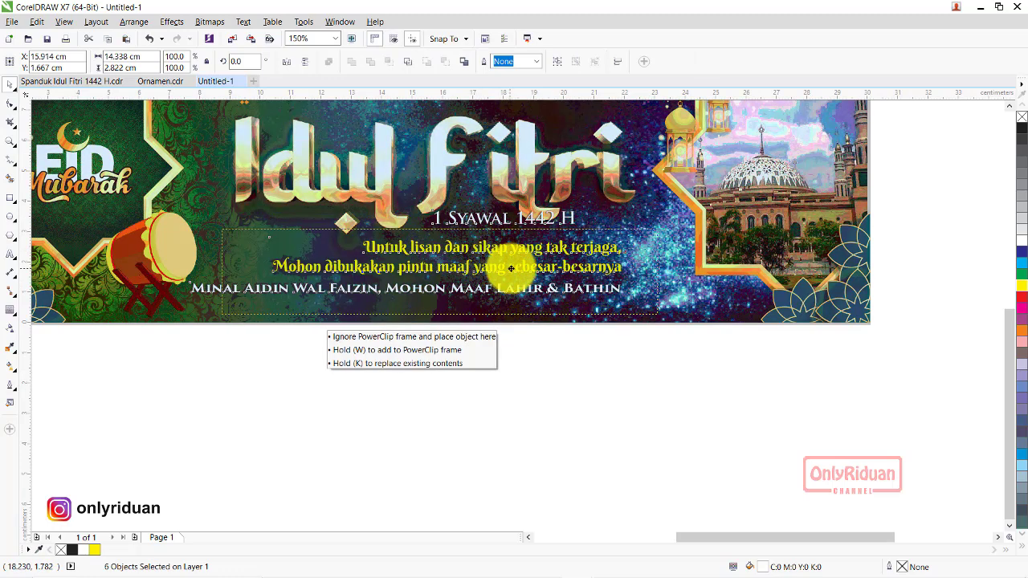
drag(483, 256, 511, 268)
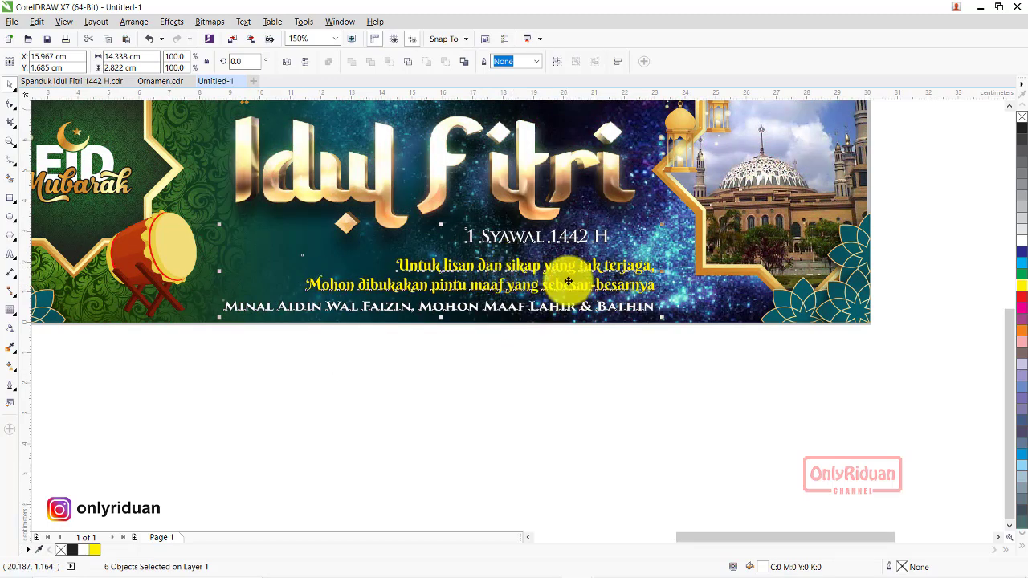
key(Up)
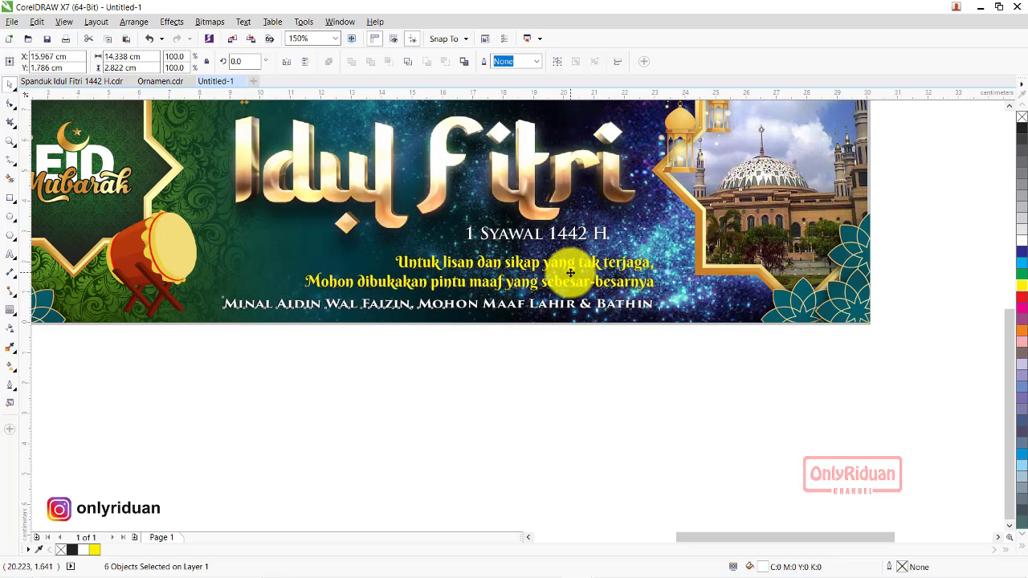
- Select the lower text lines and zoom in so the banner fills the view
scroll(570, 273, down, 1)
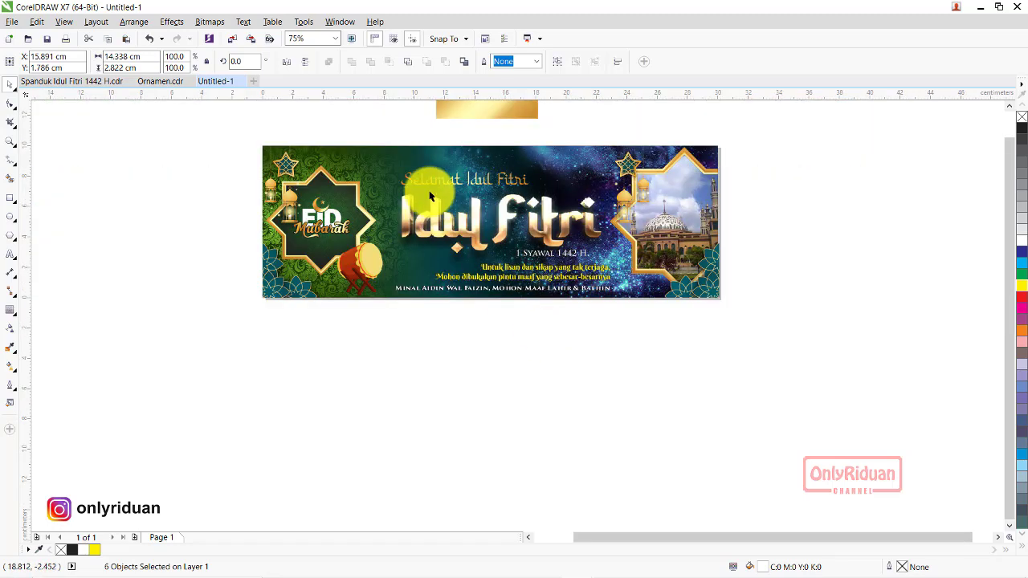
mouse_move(380, 126)
mouse_down()
mouse_move(620, 245)
mouse_move(556, 228)
mouse_move(615, 328)
mouse_up()
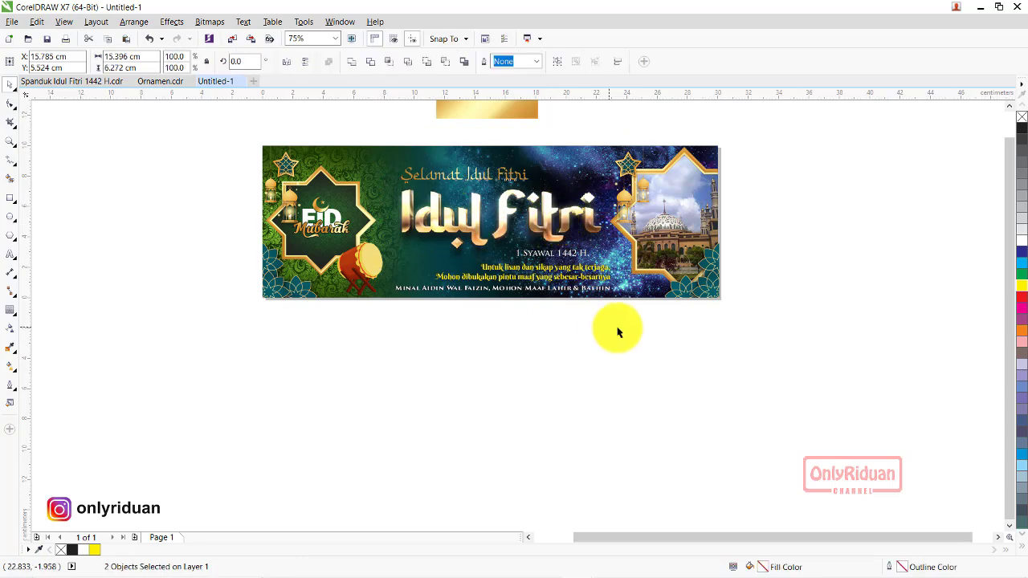
key(z)
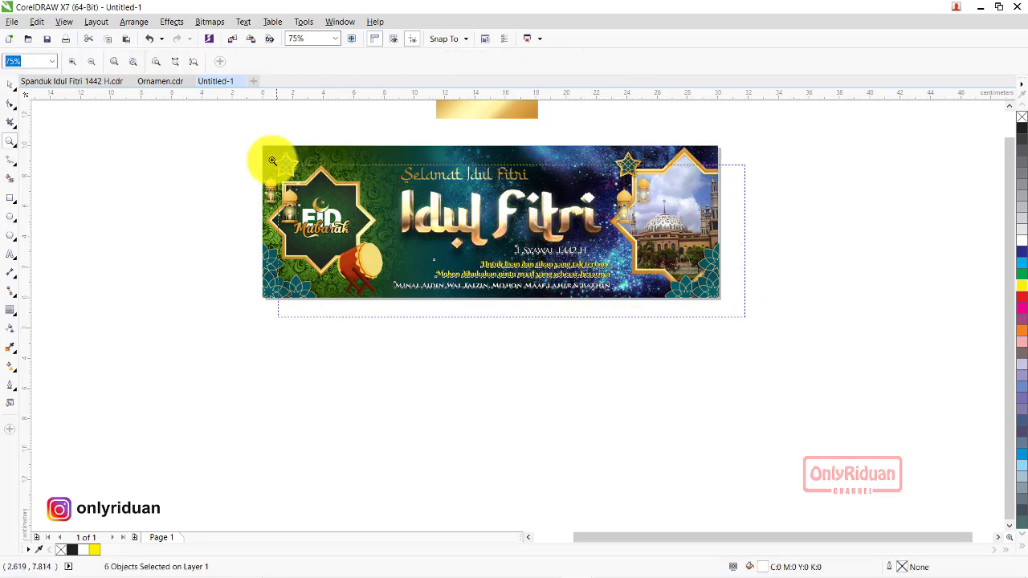
drag(717, 306, 257, 142)
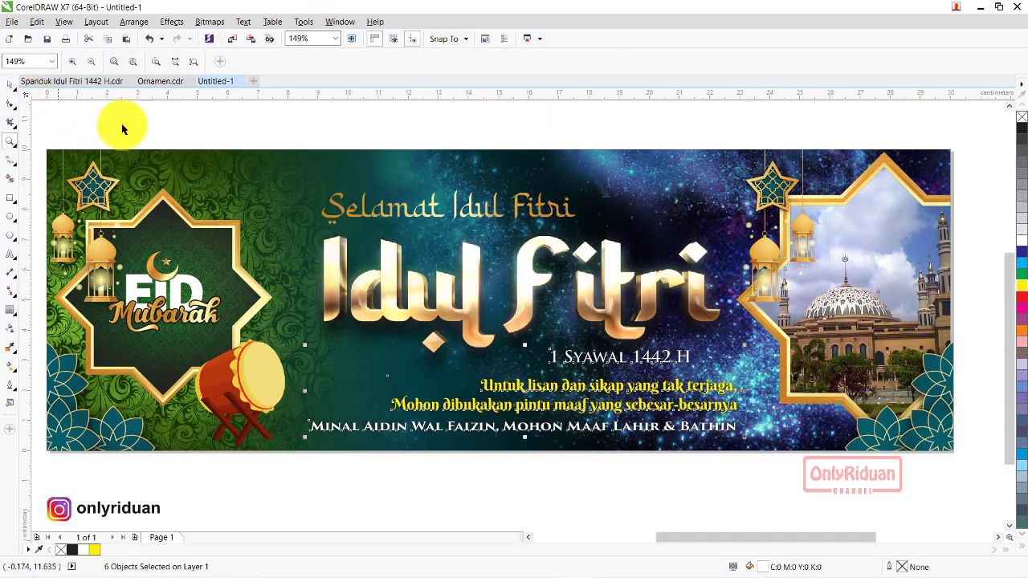
key(space)
- Check the fonts: Trajan Pro 3 on MINAL AIDIN WAL FAIZIN, Berkshire Swash on the yellow lines
click(682, 474)
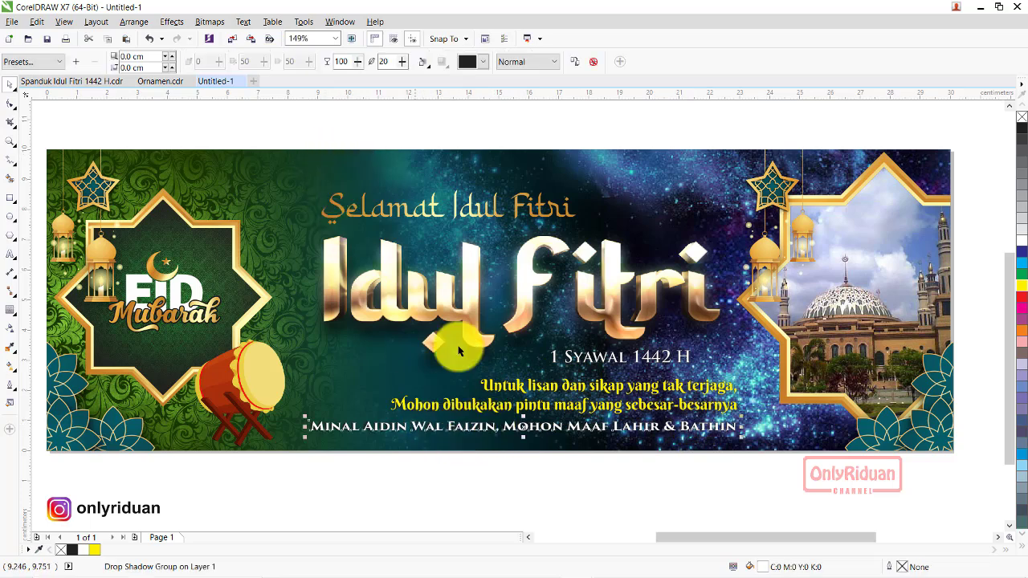
click(531, 430)
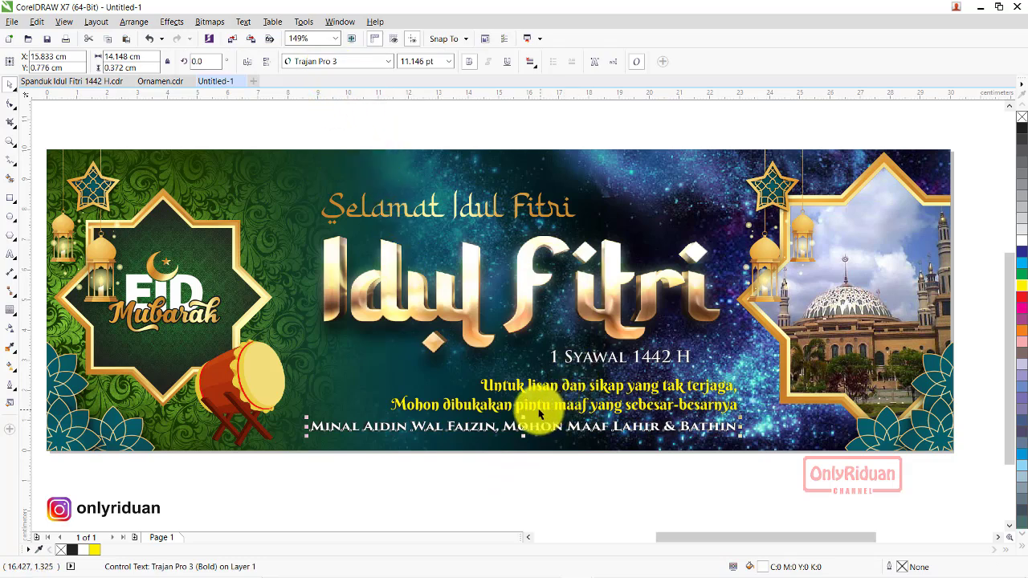
click(534, 408)
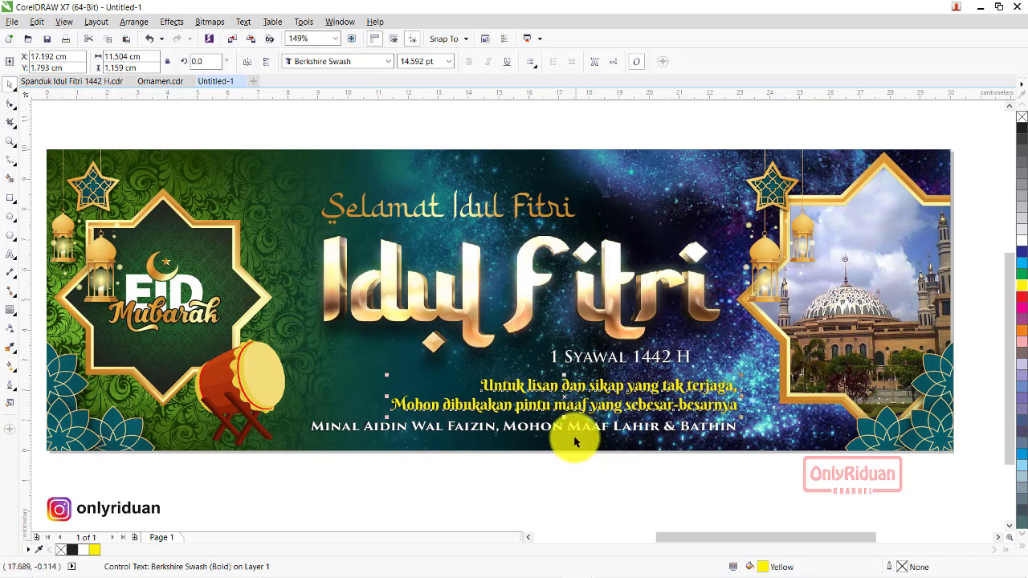
key(Escape)
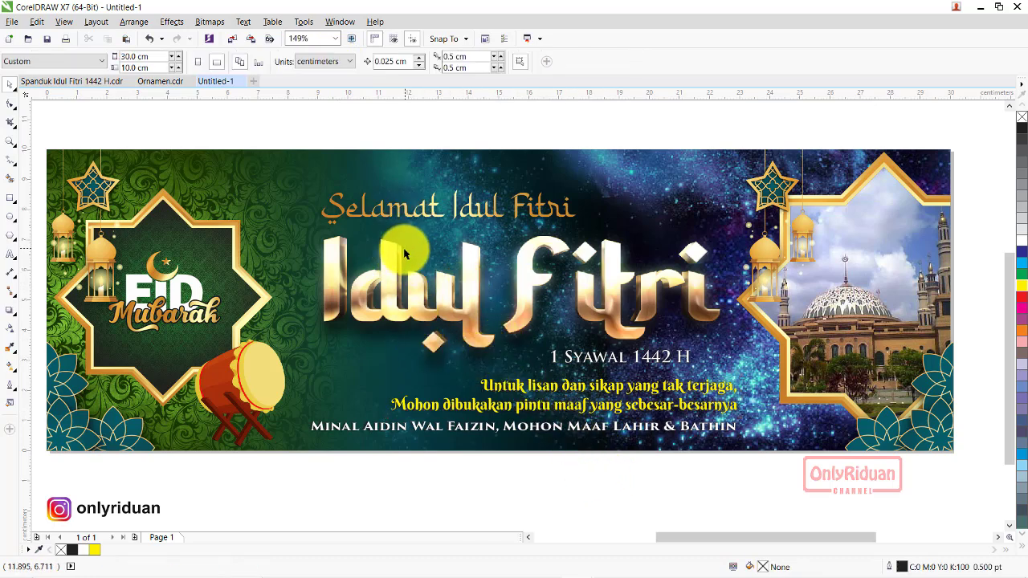
- Copy the glowing sparkle from the Spanduk banner and place it over the Fitri letters
click(91, 84)
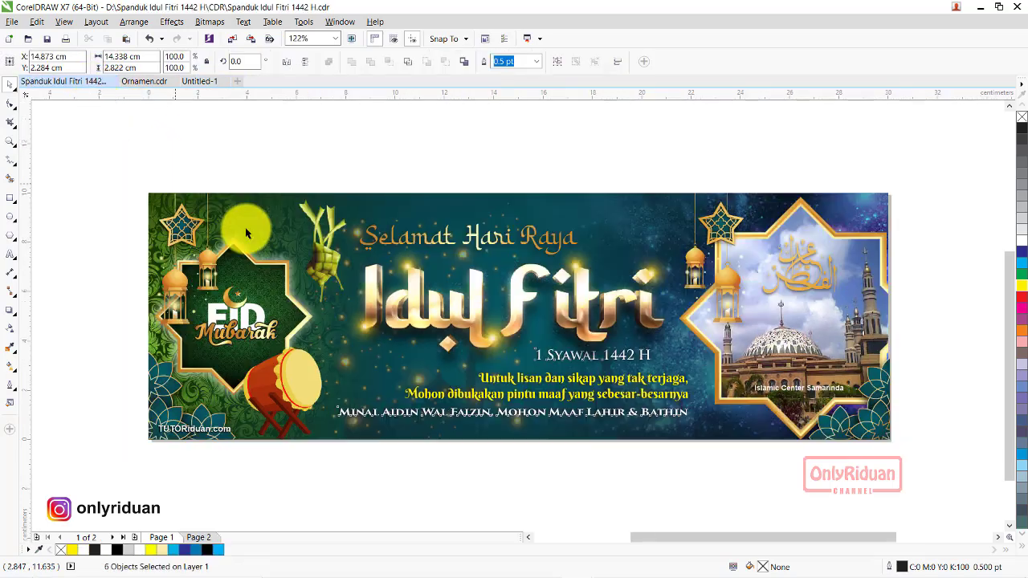
click(412, 267)
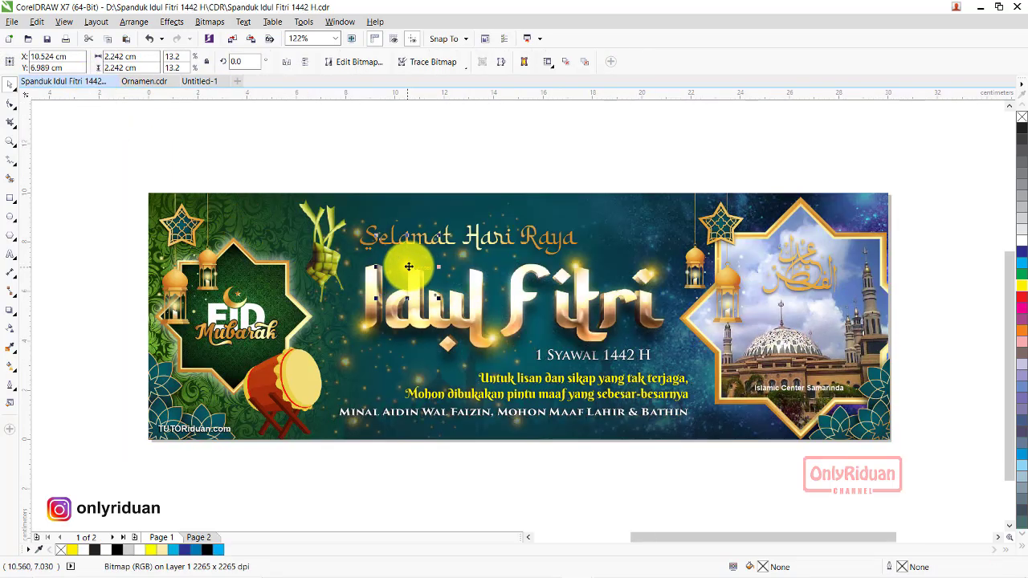
click(199, 81)
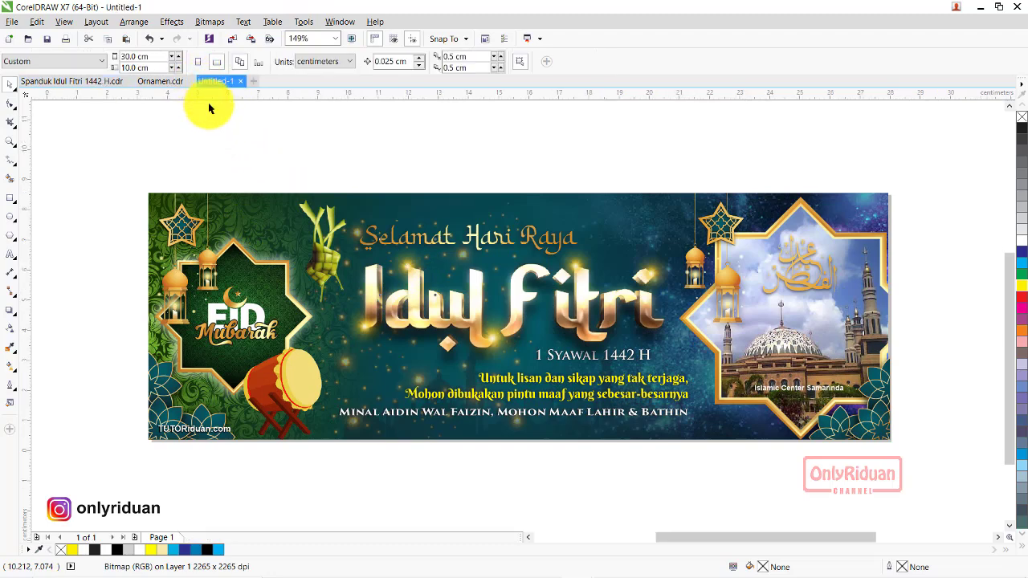
key(ctrl+v)
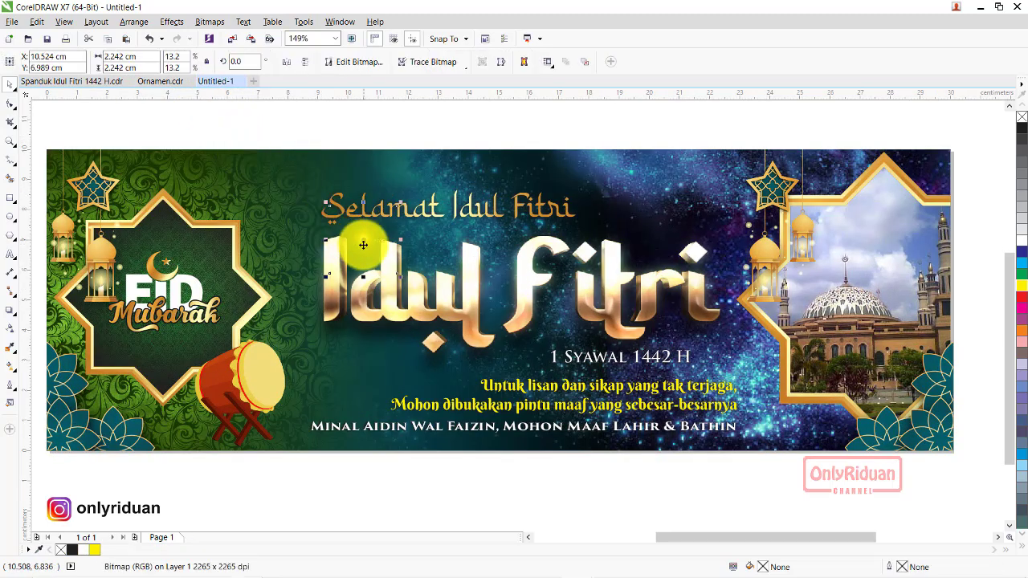
mouse_move(362, 241)
mouse_down()
mouse_move(380, 241)
mouse_move(494, 335)
mouse_up()
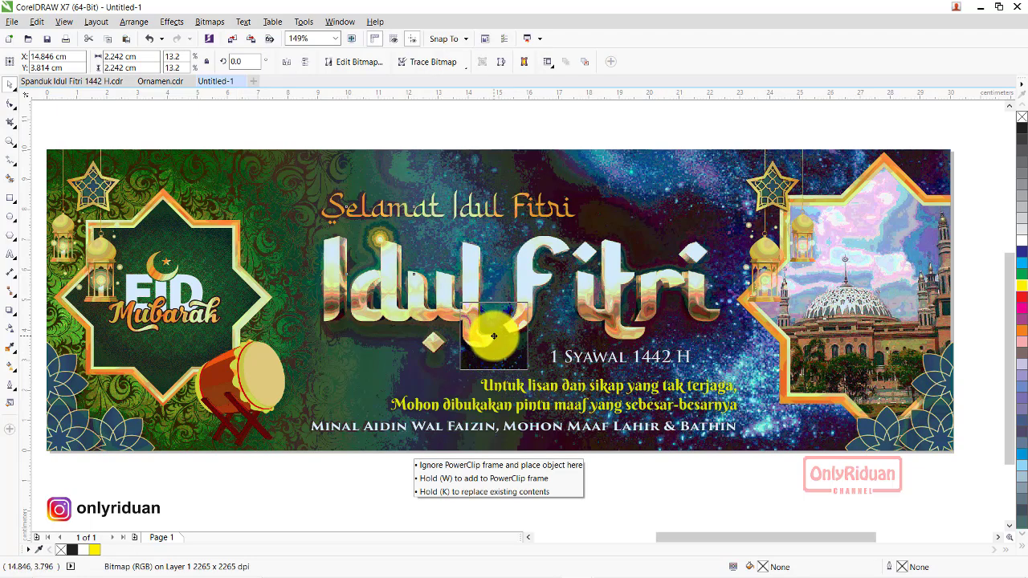
mouse_move(494, 335)
mouse_down()
mouse_move(606, 251)
mouse_move(706, 252)
mouse_move(646, 325)
mouse_up()
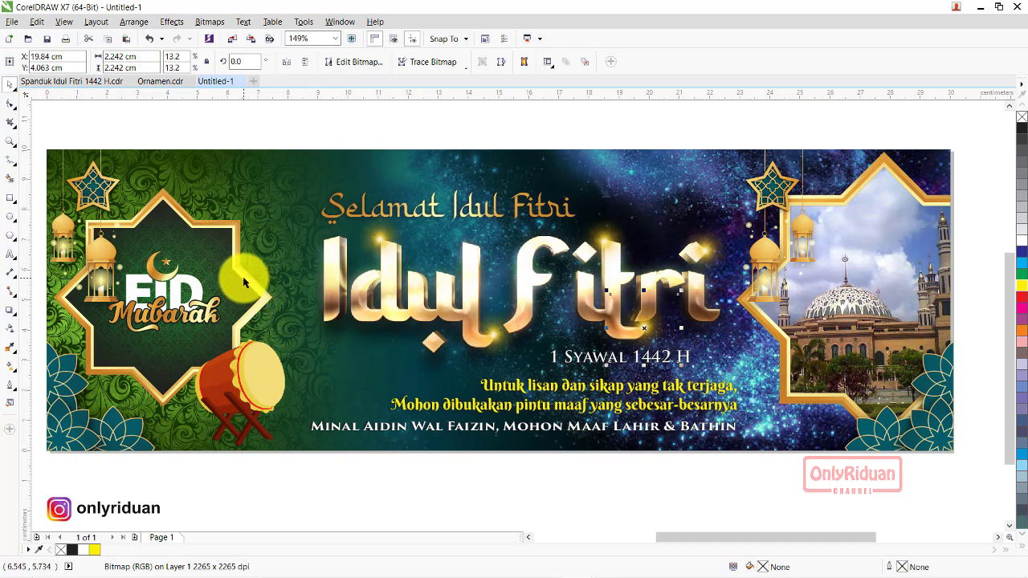
scroll(398, 280, down, 2)
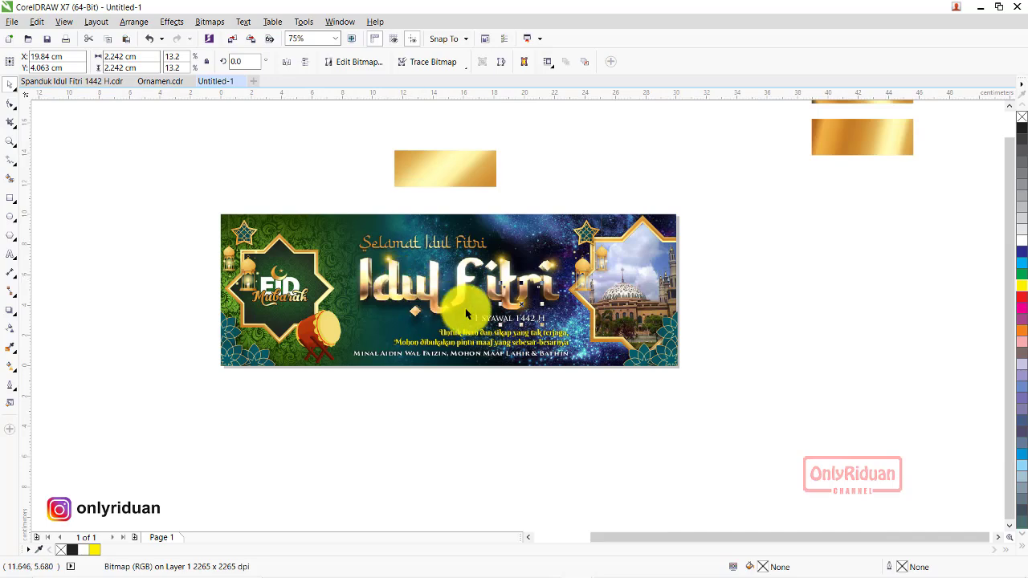
- Select the black Arabic Eid calligraphy in Ornamen.cdr for copying
click(97, 83)
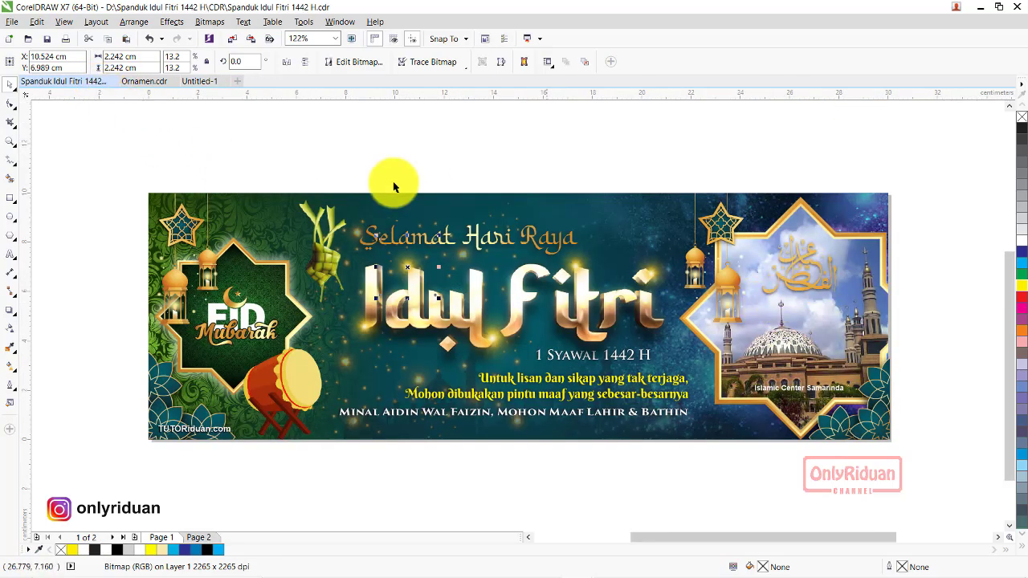
click(198, 82)
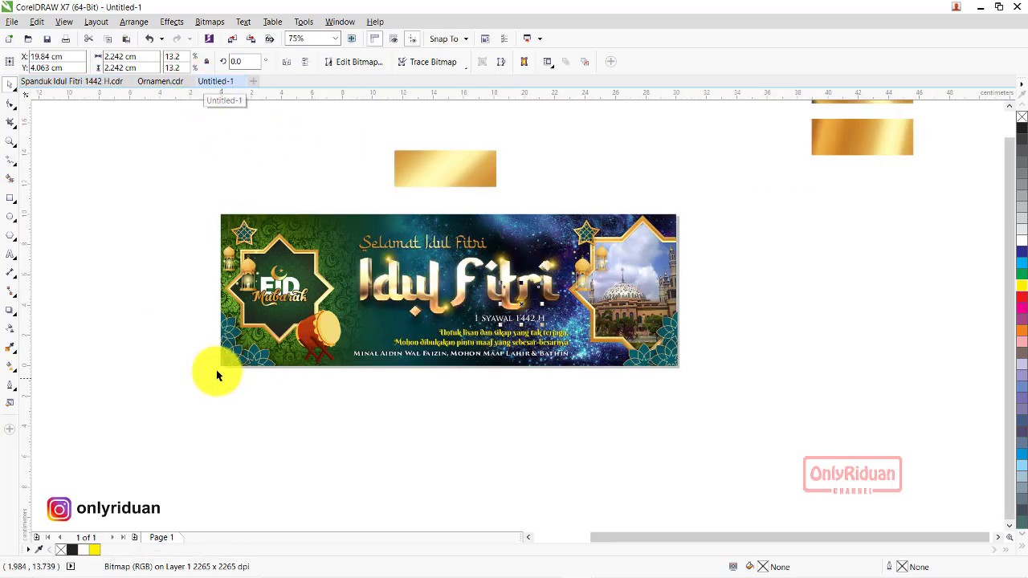
click(158, 83)
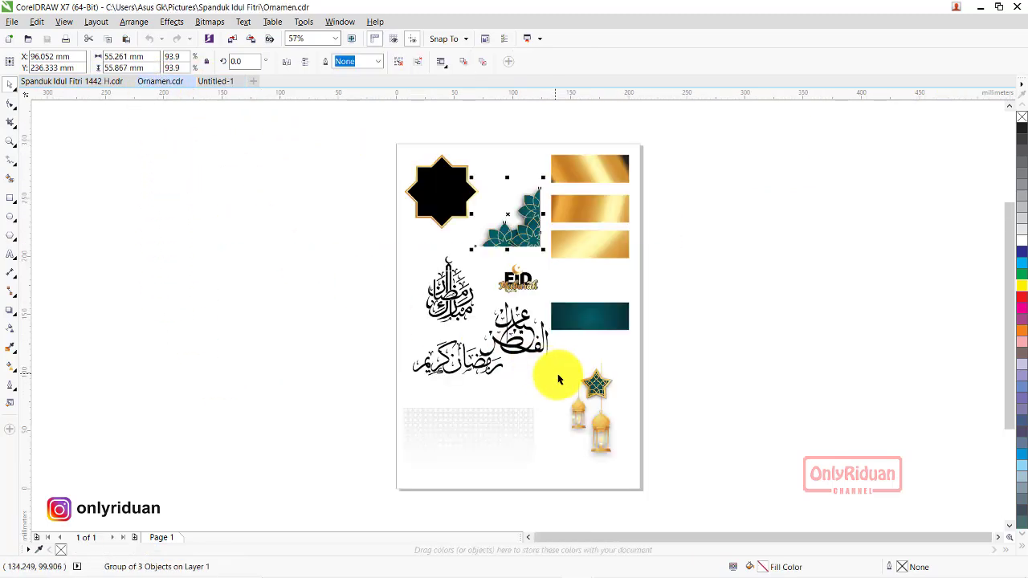
click(689, 351)
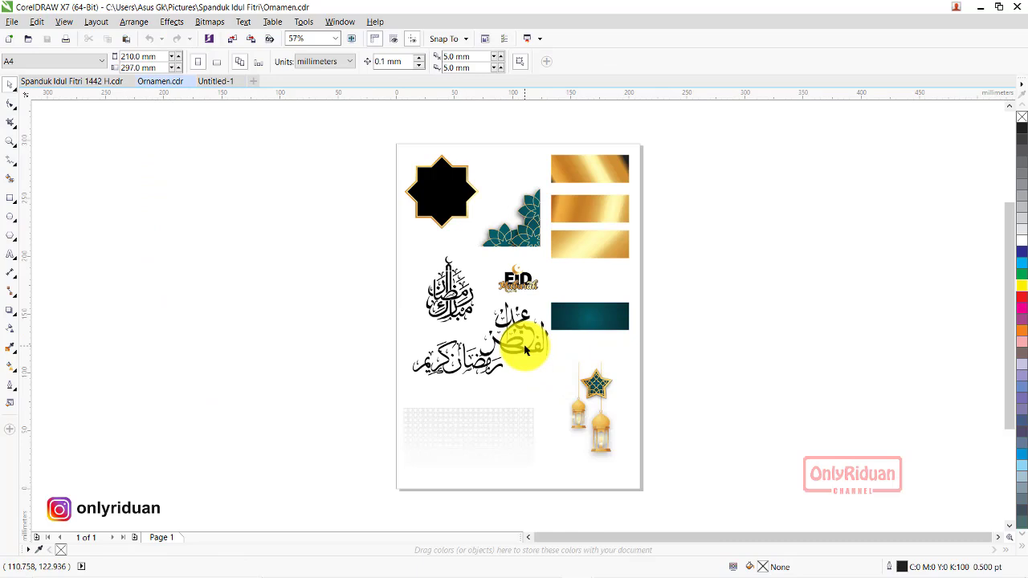
click(526, 350)
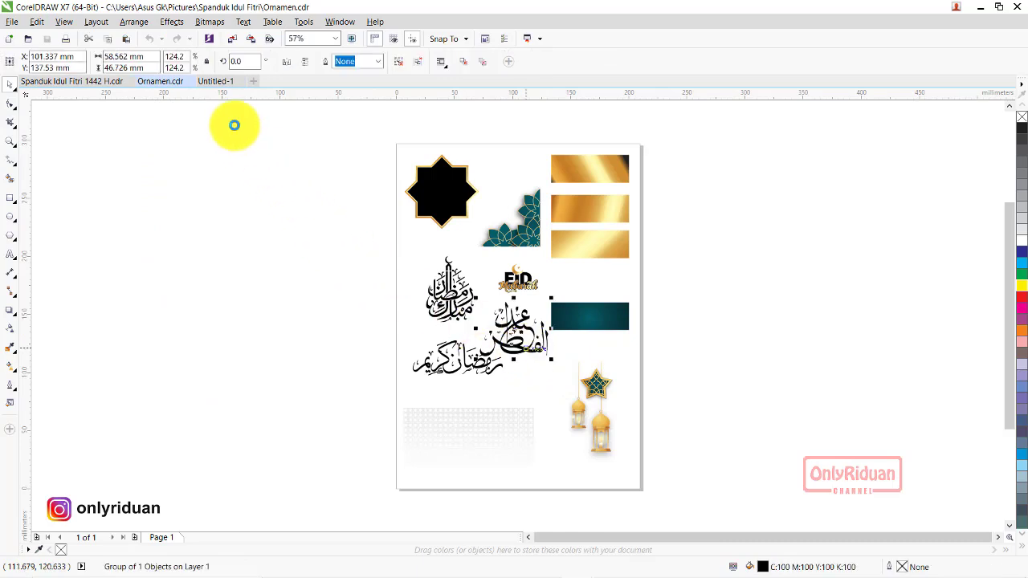
- Paste the calligraphy above the Untitled-1 banner and choose Copy Properties From
click(215, 82)
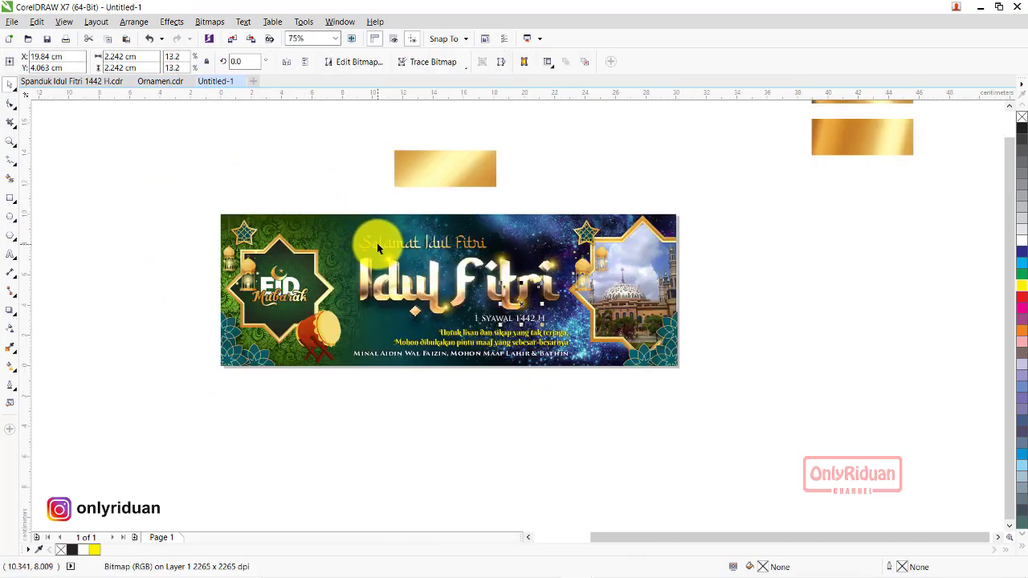
key(ctrl+v)
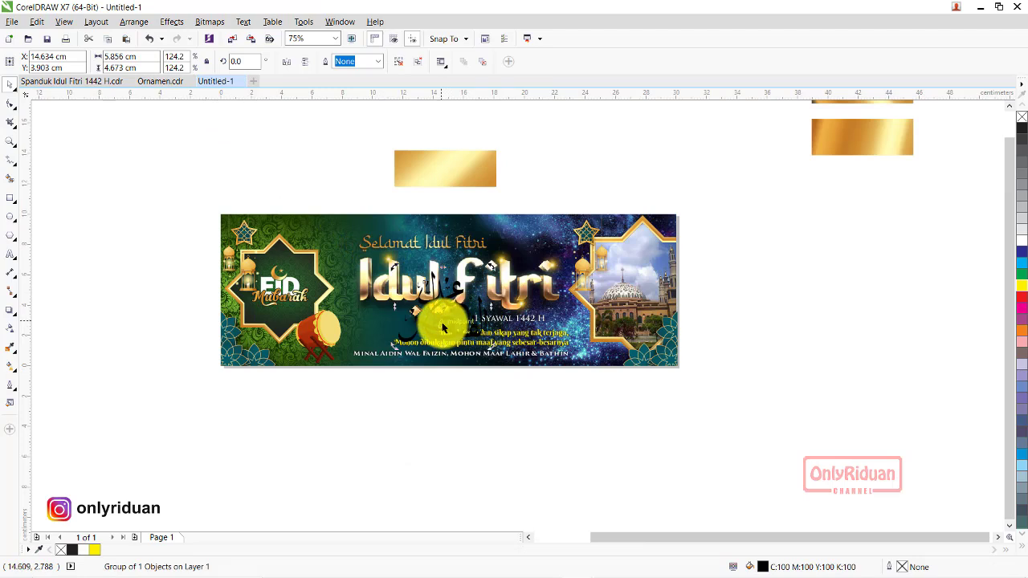
drag(443, 309, 563, 199)
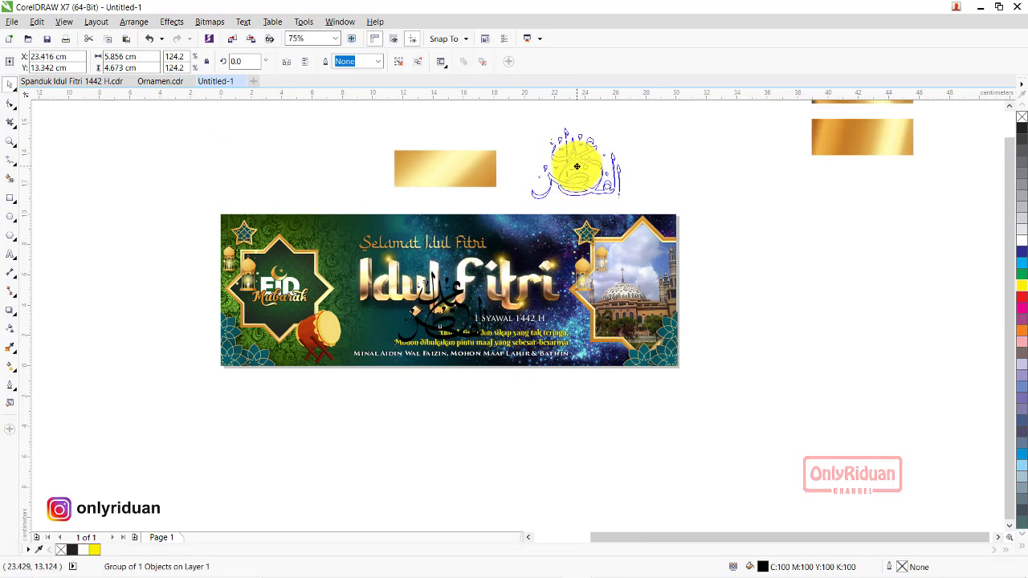
click(40, 23)
click(80, 207)
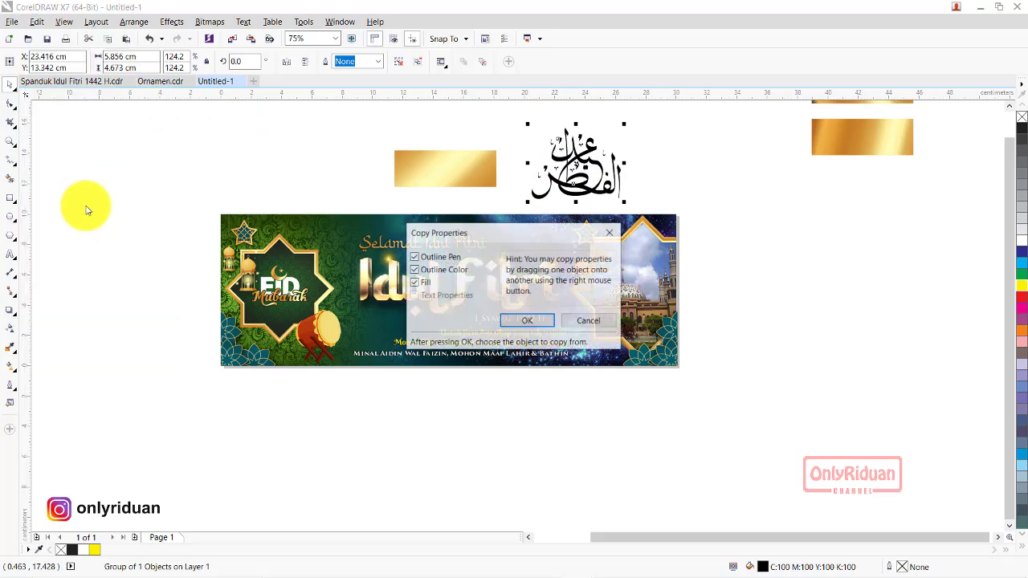
- Give the calligraphy the gold rectangle's fill and shrink it to 53.2% in the mosque frame's sky
click(520, 320)
click(437, 166)
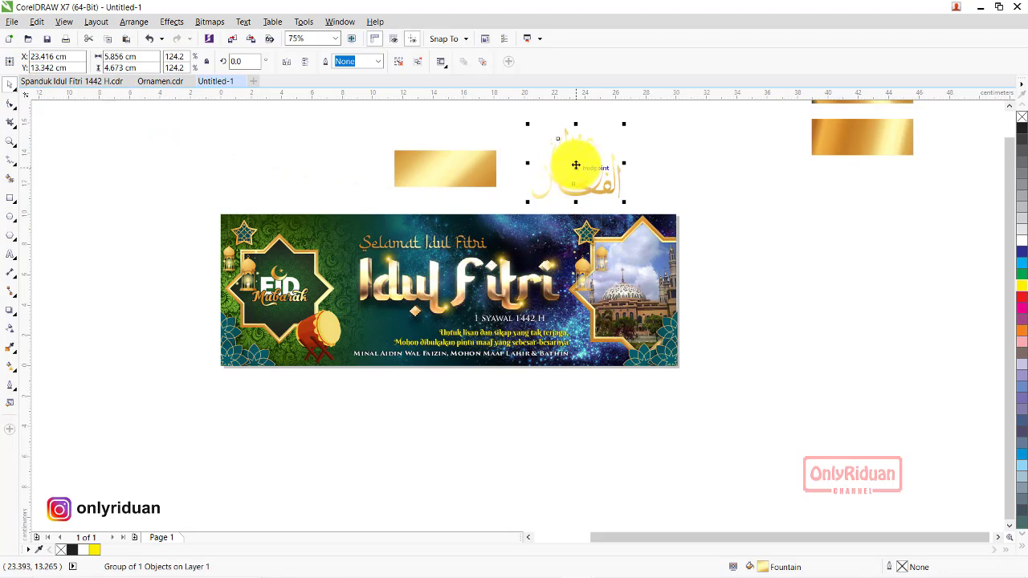
drag(576, 165, 648, 244)
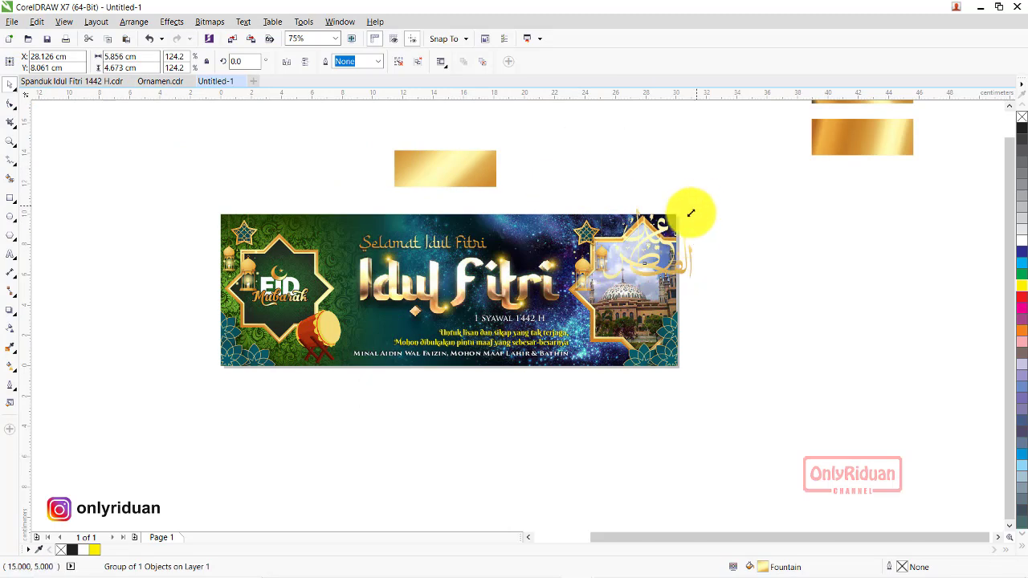
drag(691, 213, 637, 263)
scroll(638, 263, up, 3)
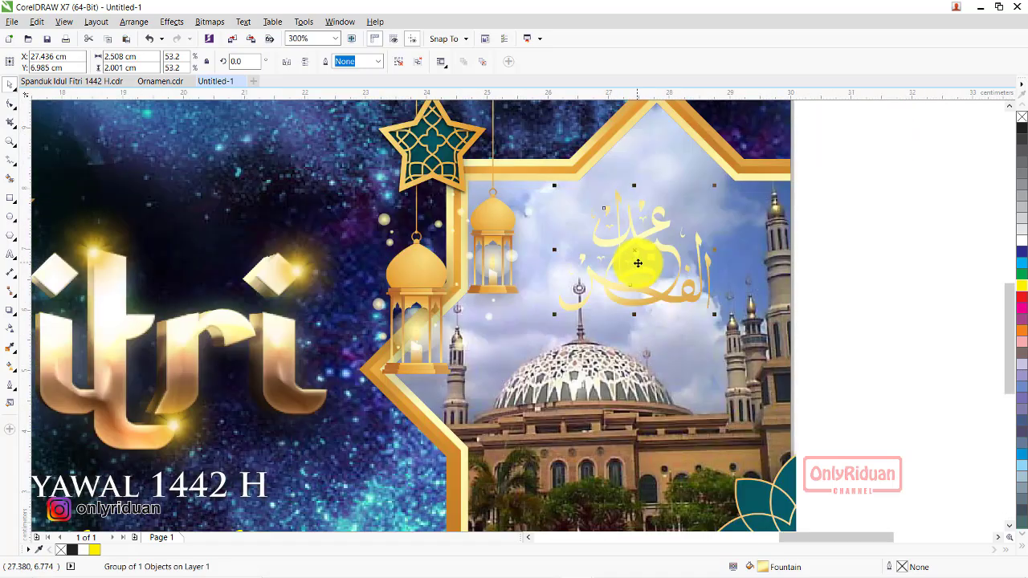
drag(634, 252, 638, 239)
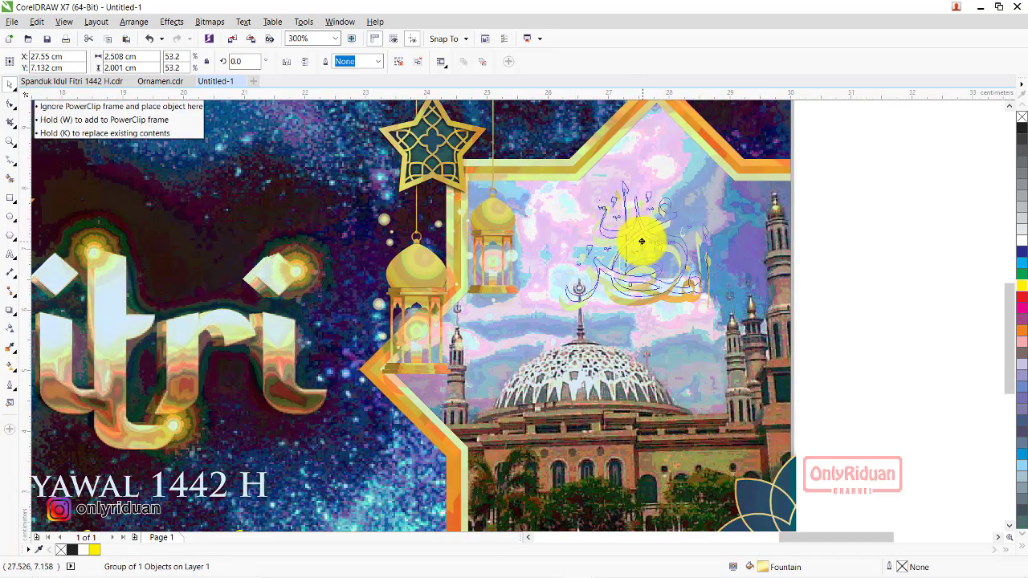
- Add a black drop shadow with opacity 100 and feathering 5 behind the gold calligraphy
click(10, 310)
click(47, 65)
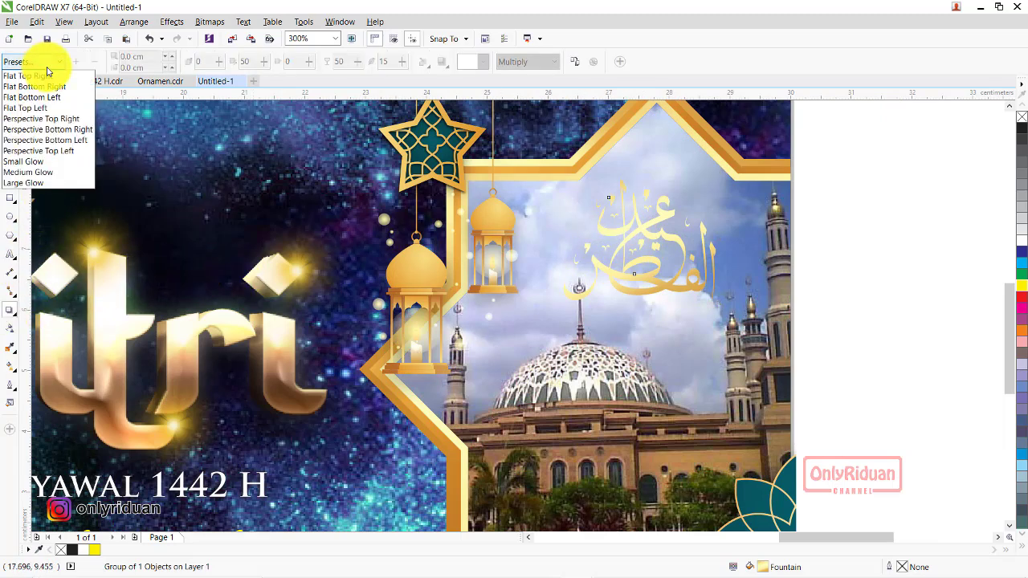
click(24, 161)
click(482, 62)
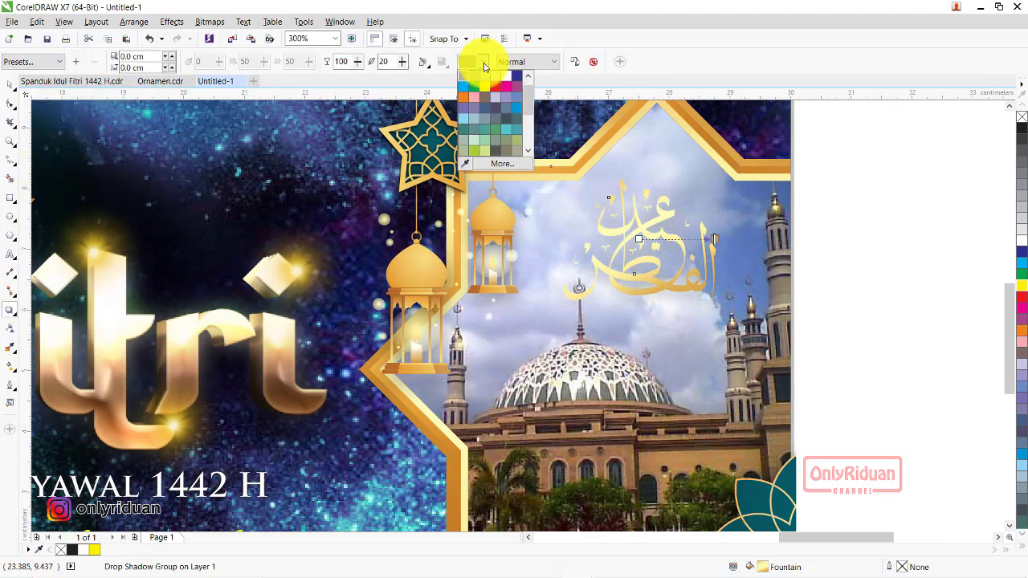
click(524, 99)
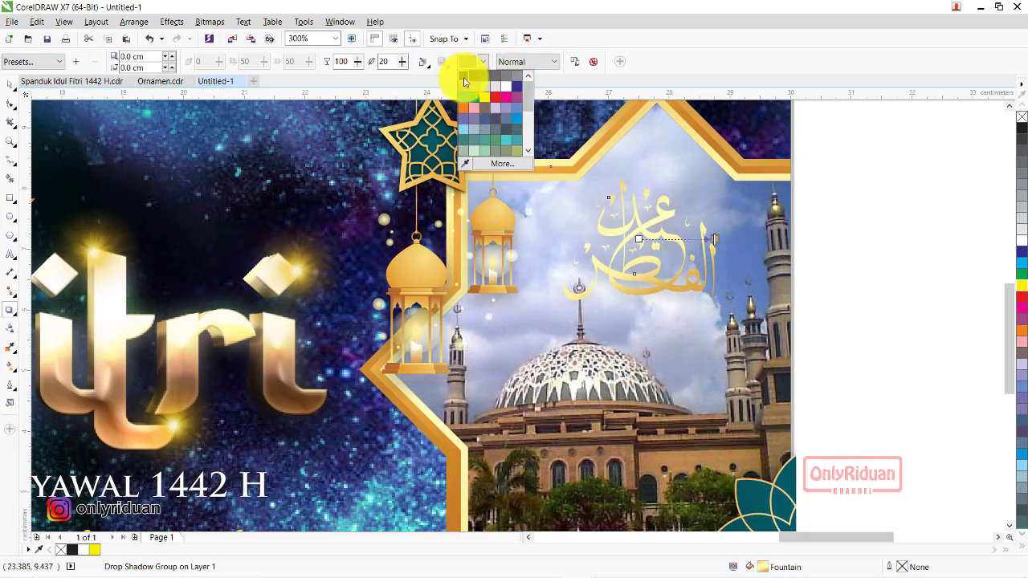
click(464, 81)
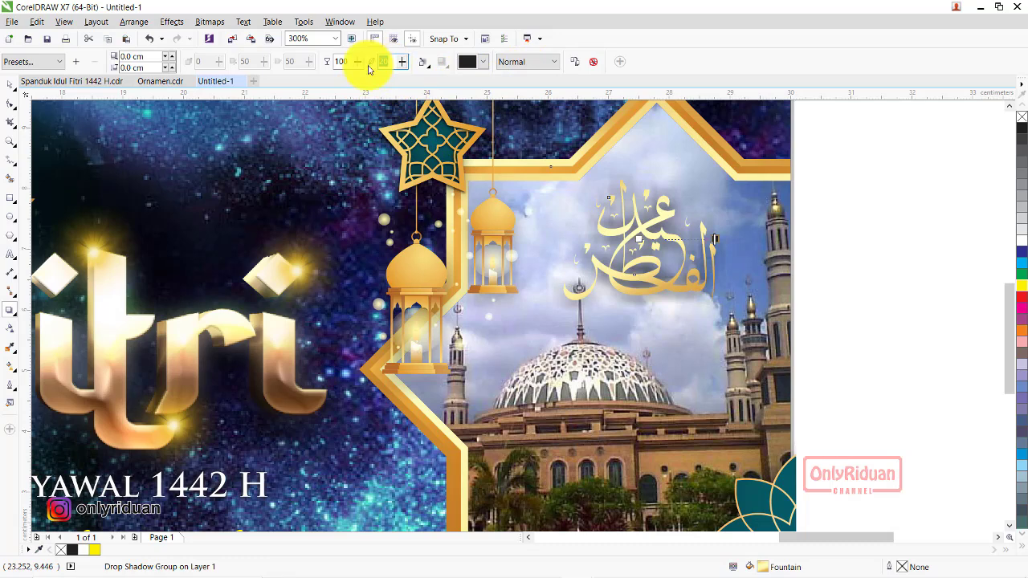
text(5)
key(Return)
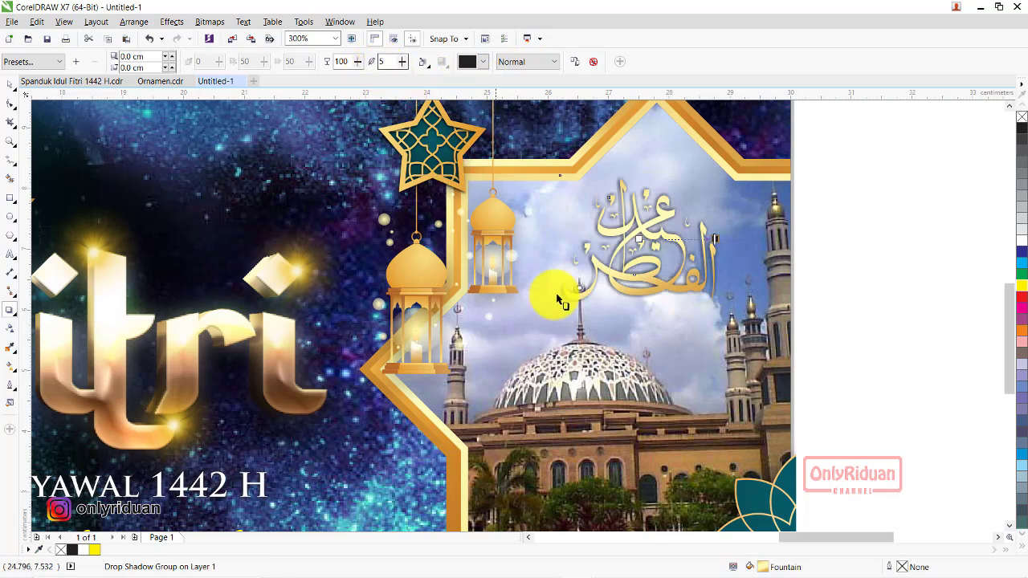
scroll(643, 241, down, 1)
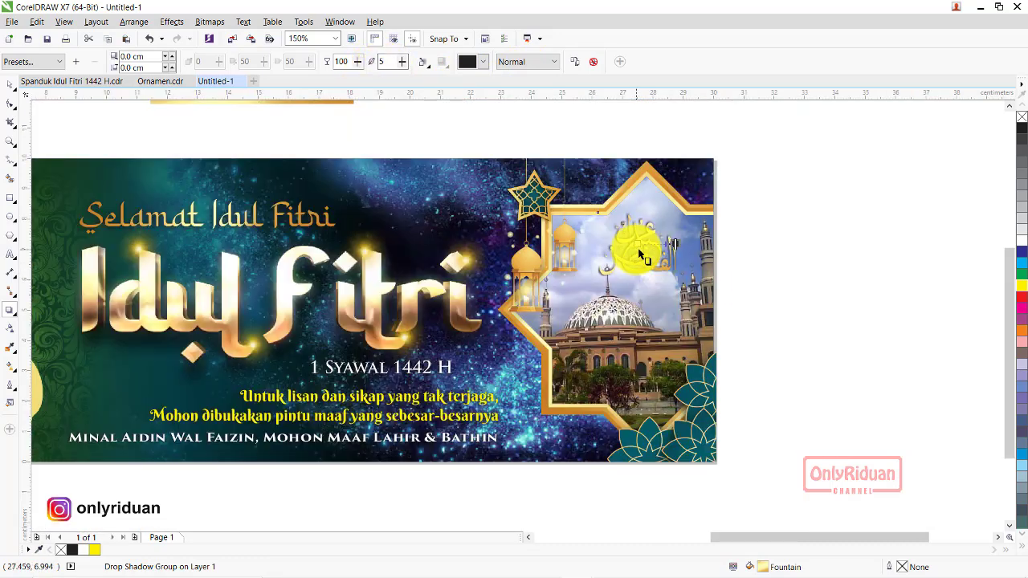
scroll(647, 241, down, 1)
click(839, 237)
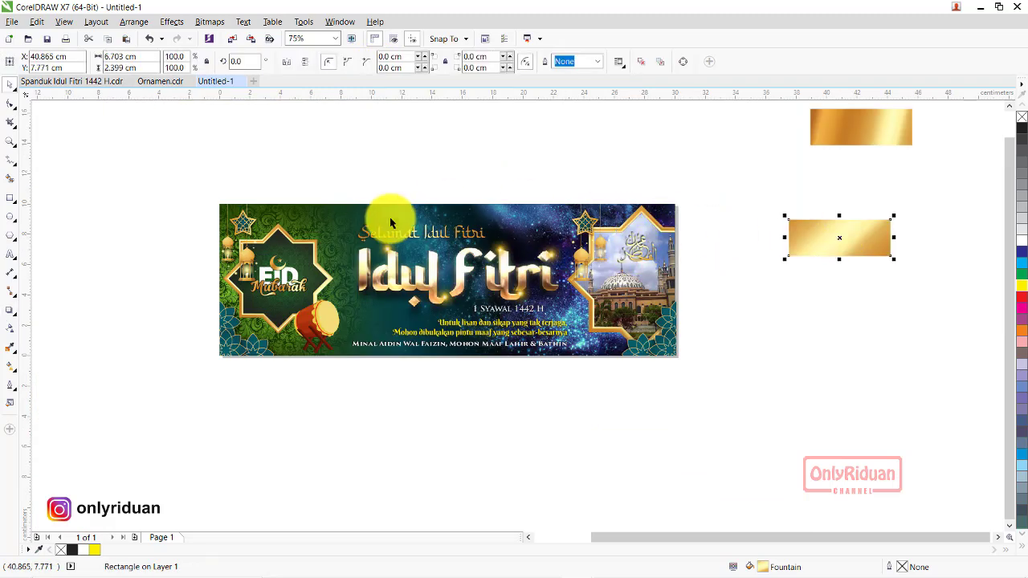
- Import ketupat-lepet-eid-al-fitr.png at 23.1% beside the Selamat Idul Fitri heading
click(12, 22)
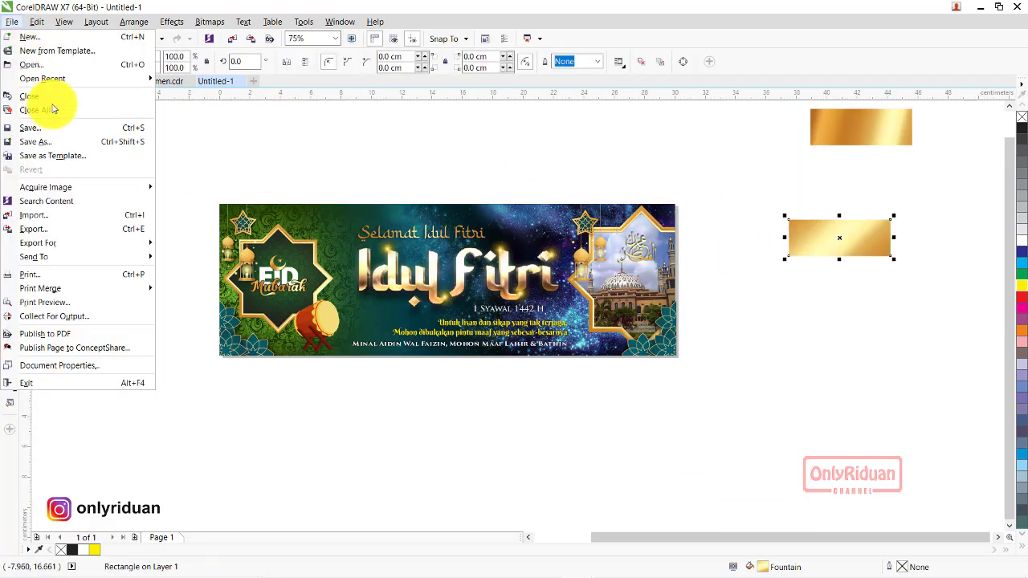
click(34, 215)
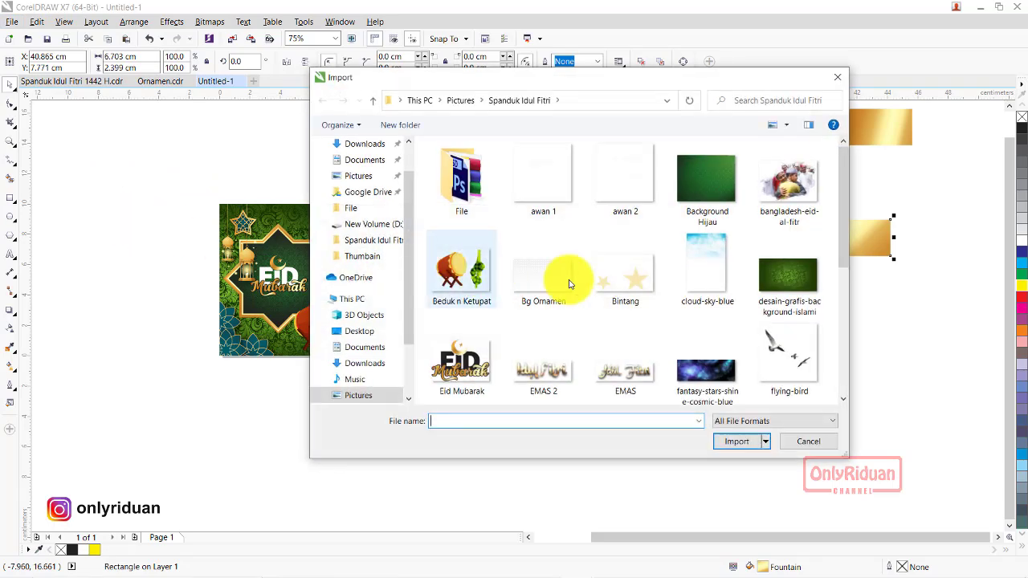
scroll(711, 293, down, 2)
scroll(713, 288, down, 3)
click(458, 276)
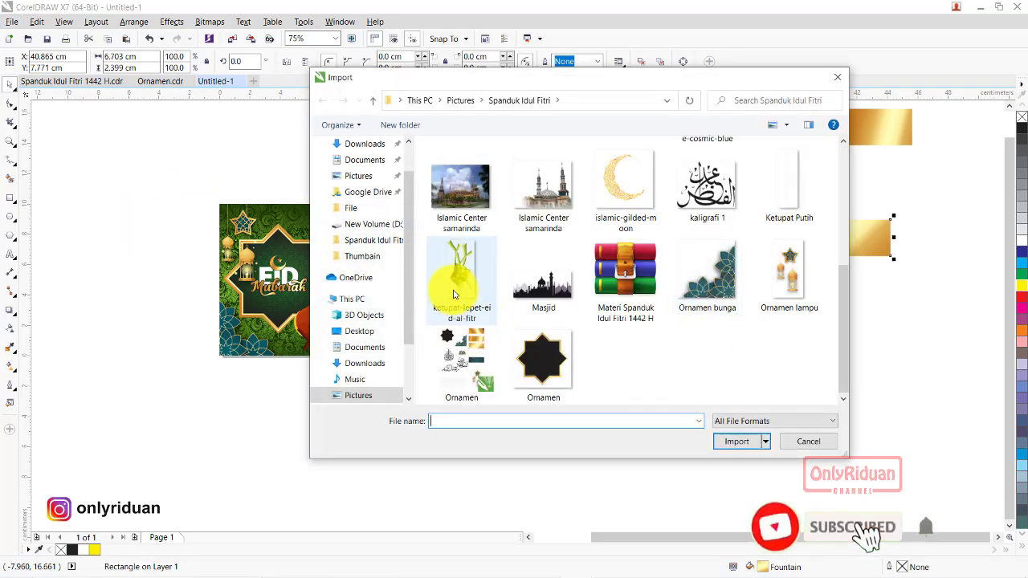
click(730, 441)
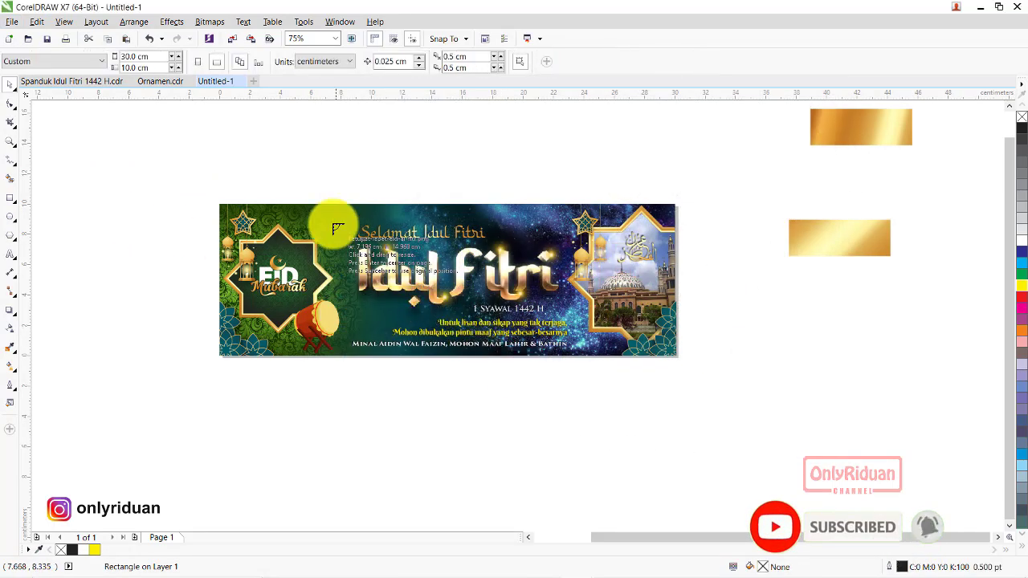
drag(318, 206, 358, 265)
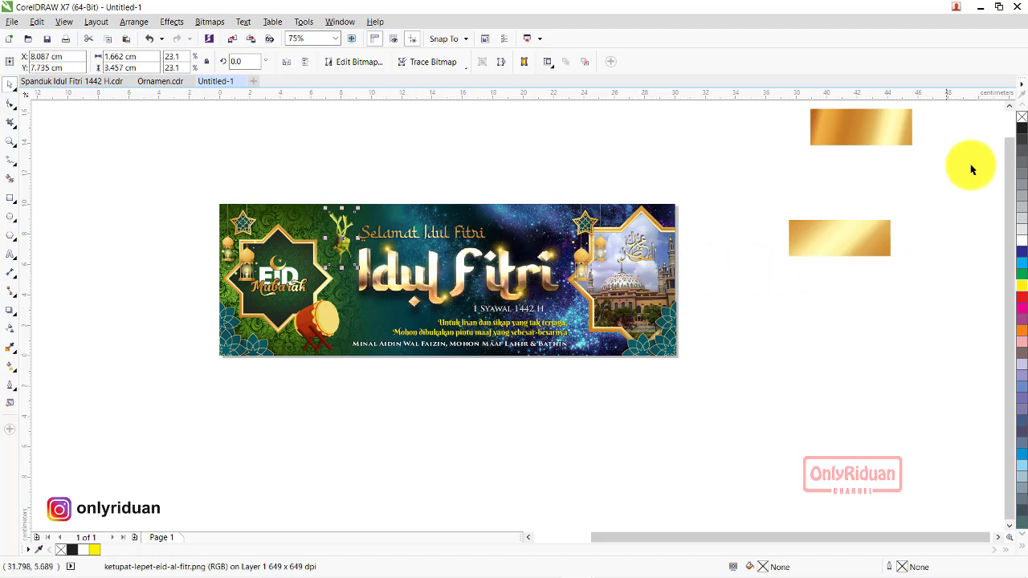
click(1010, 106)
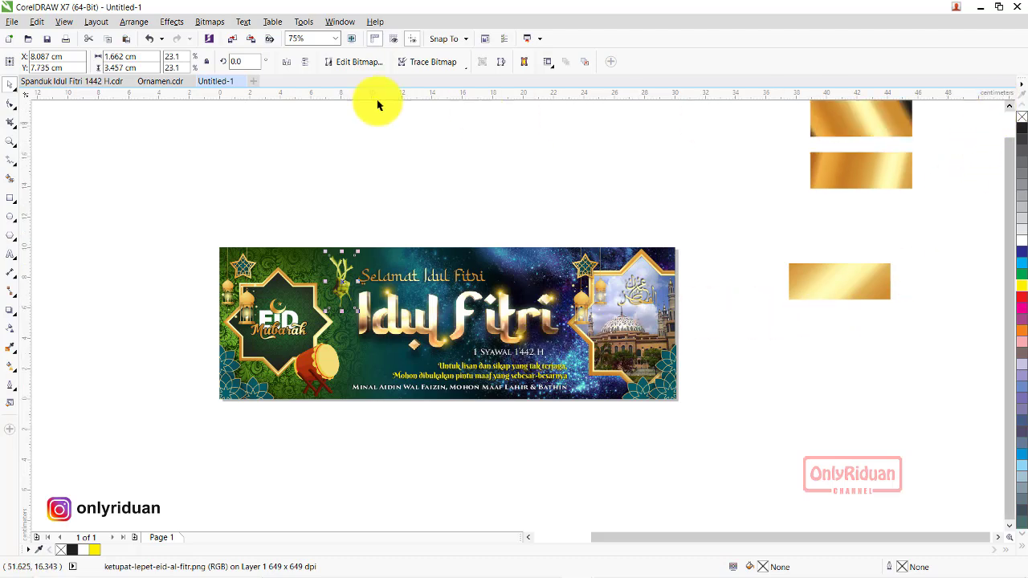
- Create Untitled-2 at 30 × 10 cm with a page-sized rectangle filled cyan blue
click(253, 82)
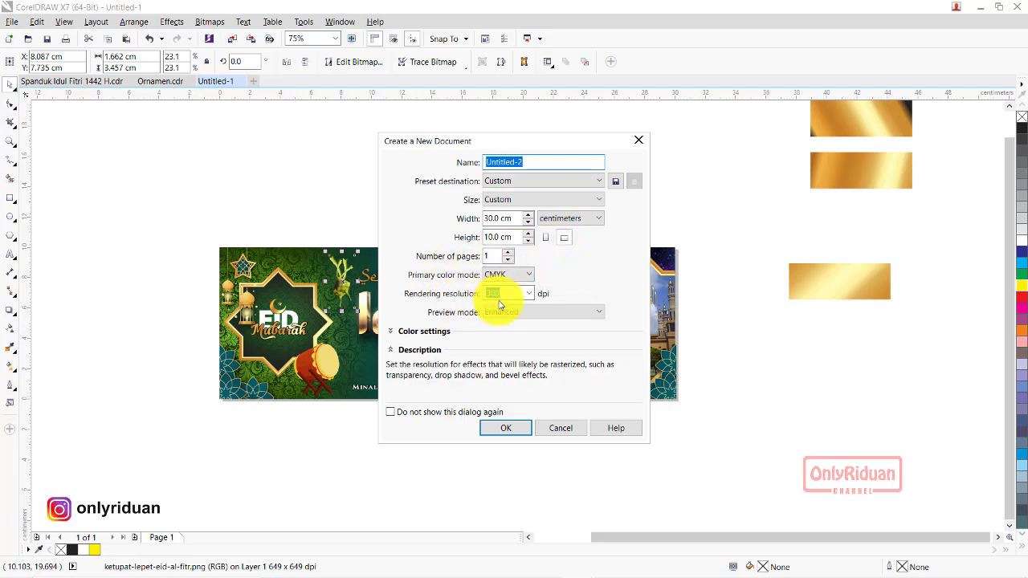
click(495, 428)
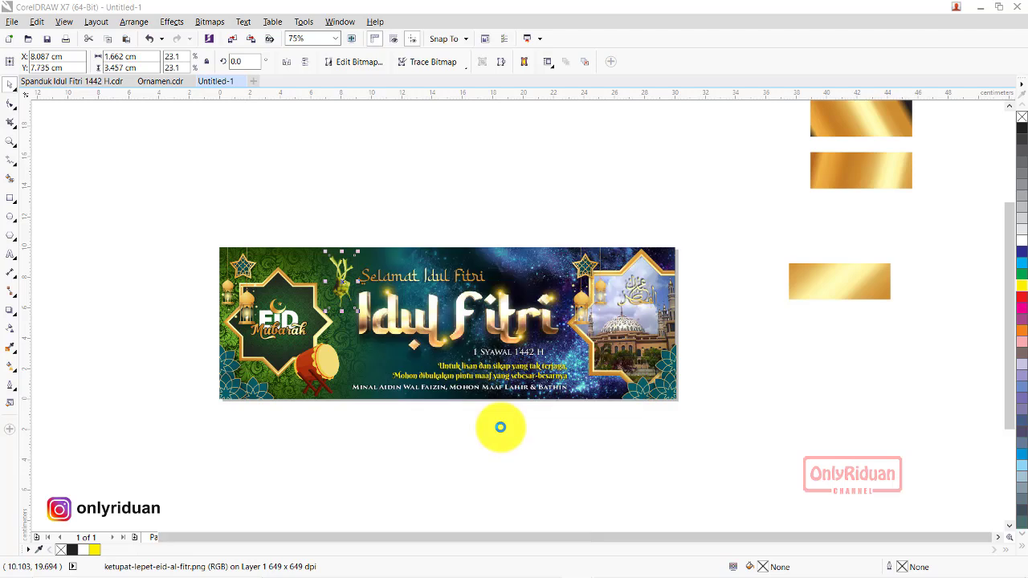
double_click(10, 201)
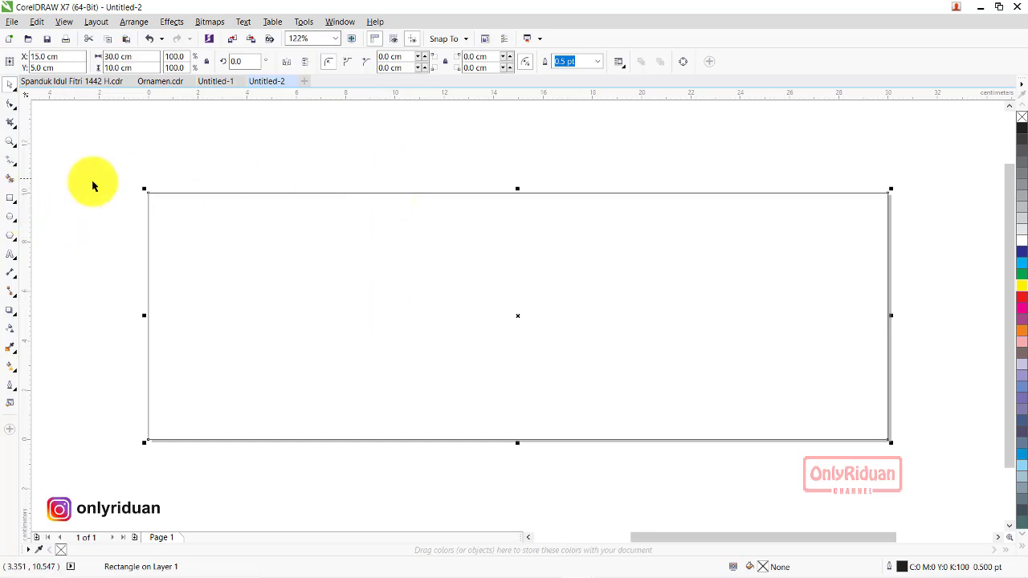
click(249, 161)
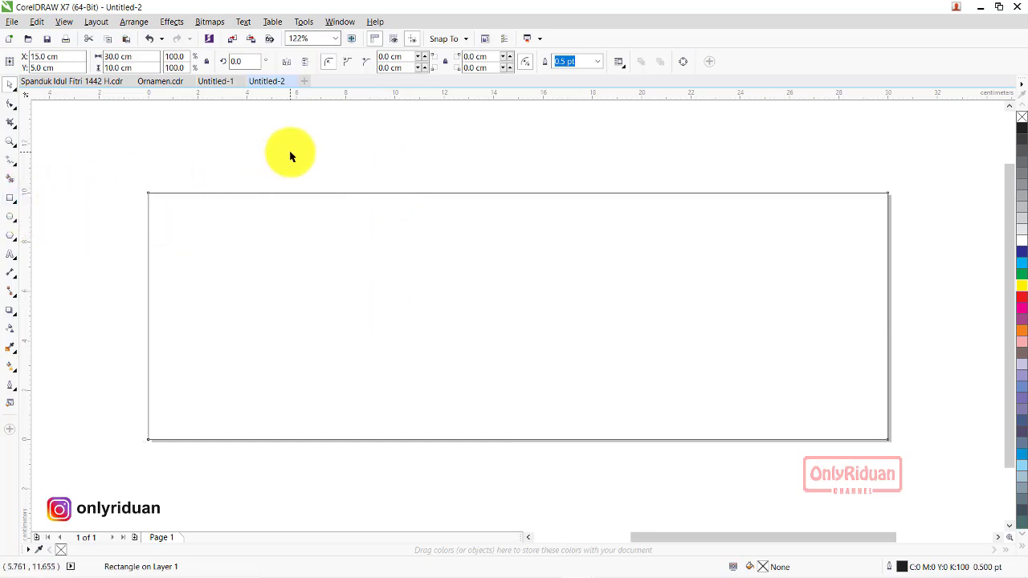
click(1022, 263)
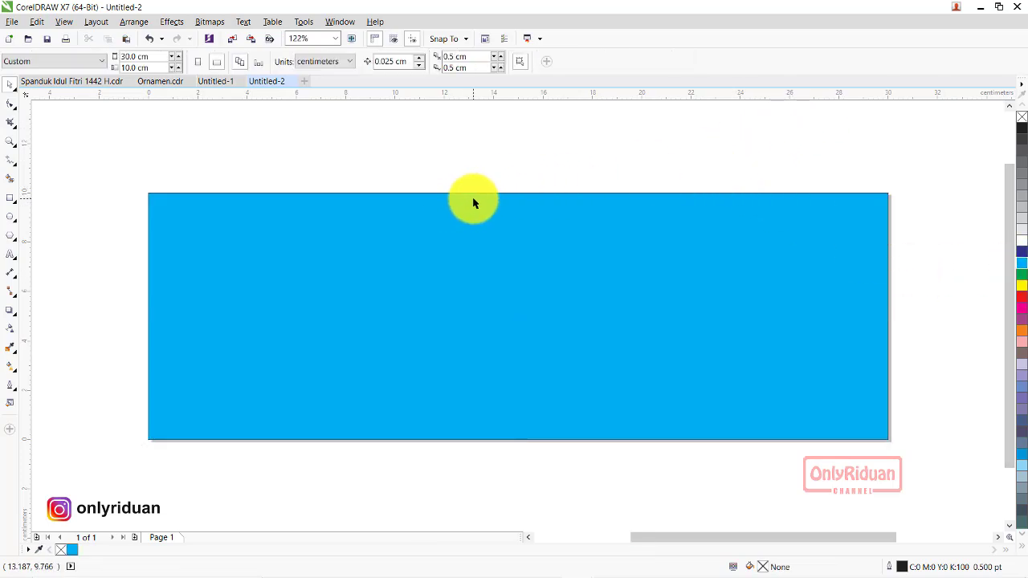
- Import bangladesh-eid-al-fitr.png and position it on the lower left of the blue banner
click(11, 22)
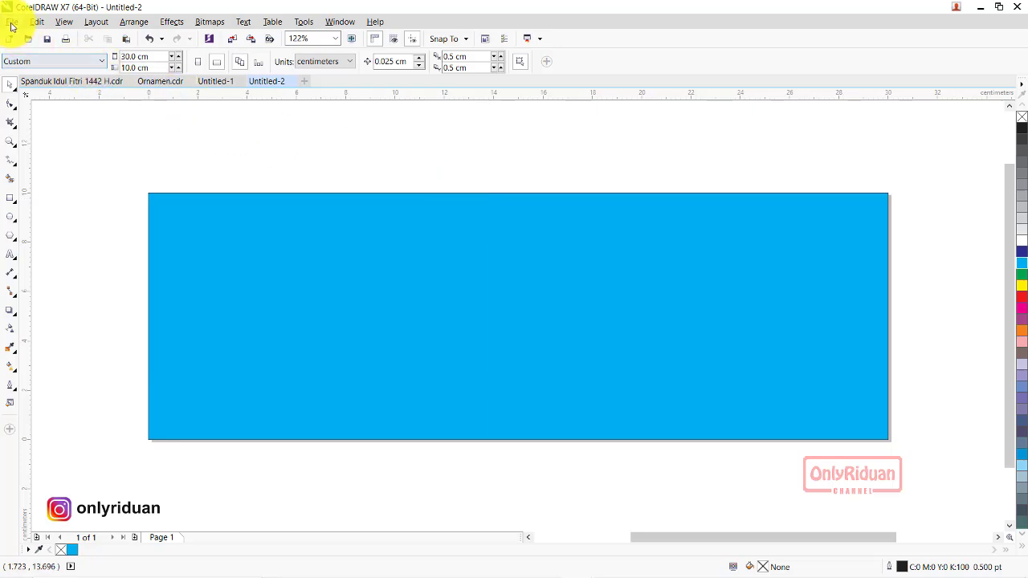
click(61, 208)
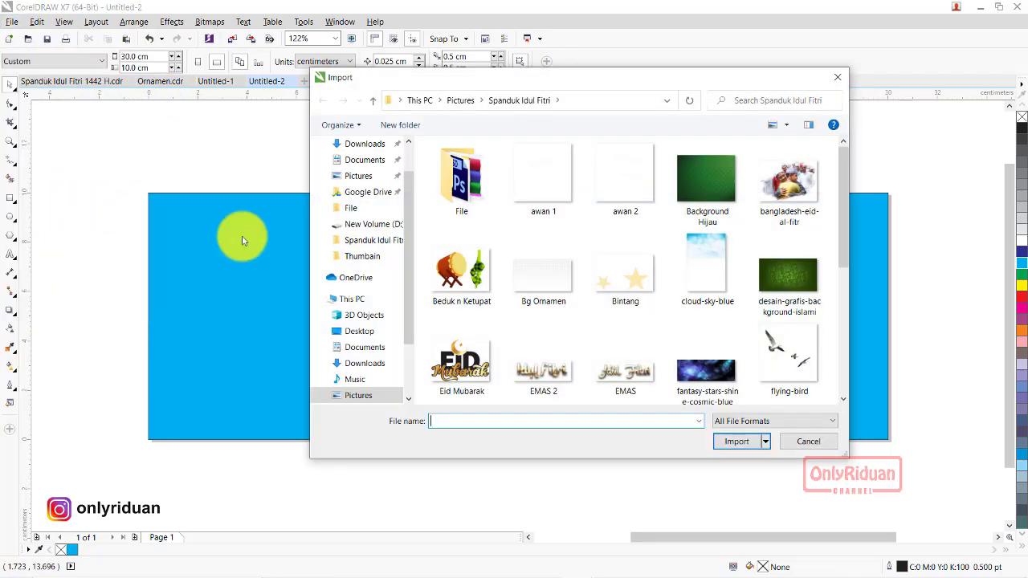
scroll(677, 271, down, 5)
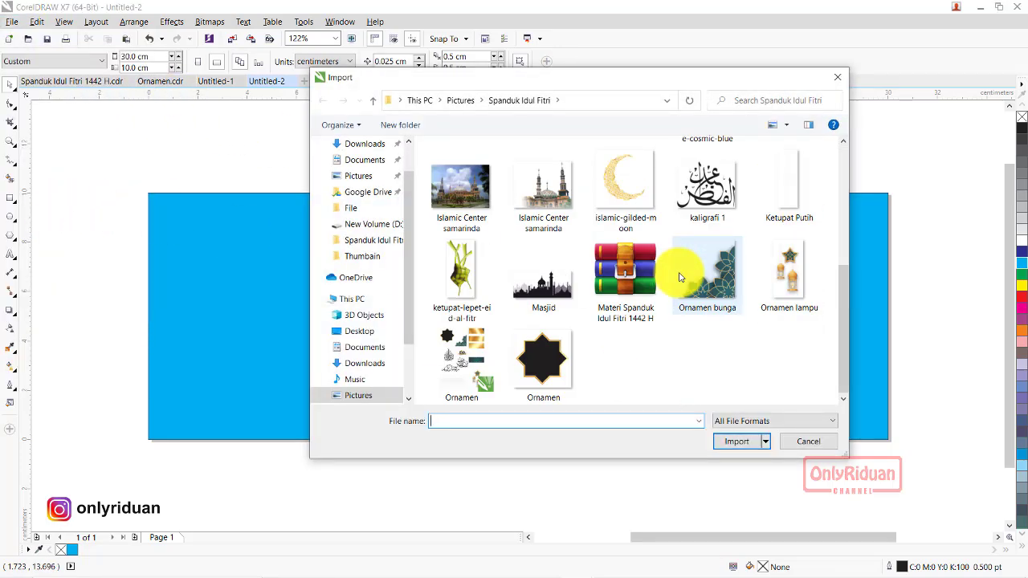
scroll(700, 265, up, 5)
click(790, 211)
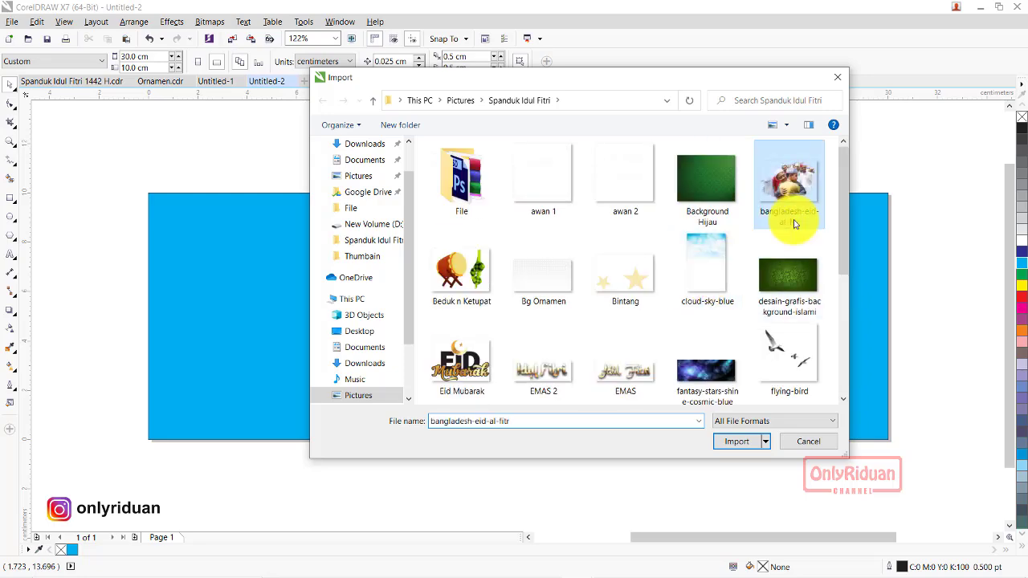
click(734, 438)
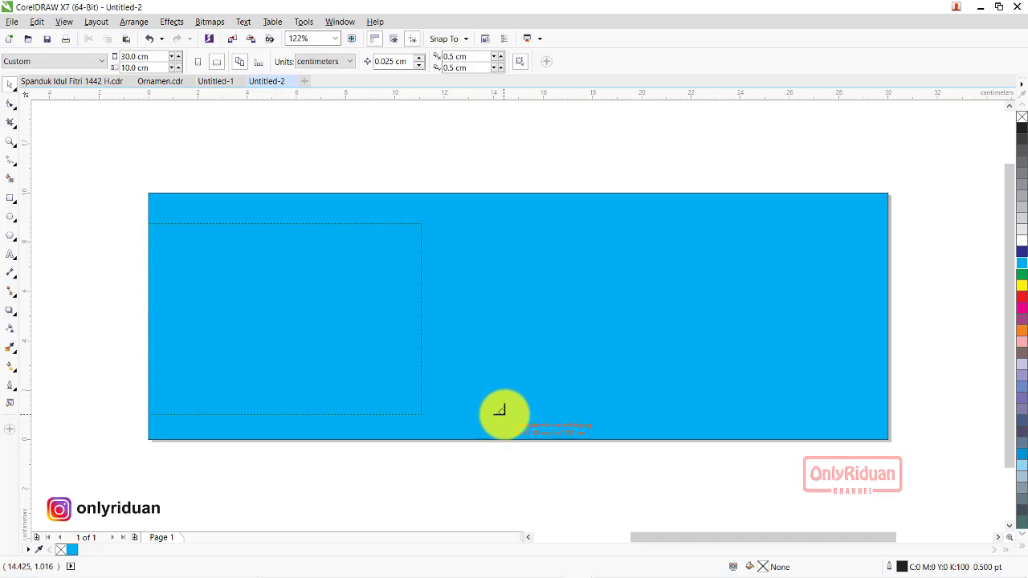
drag(151, 225, 506, 418)
click(340, 328)
drag(340, 327, 340, 352)
- Paste the grid pattern from Ornamen into Untitled-2 at the banner's upper left edge
click(158, 82)
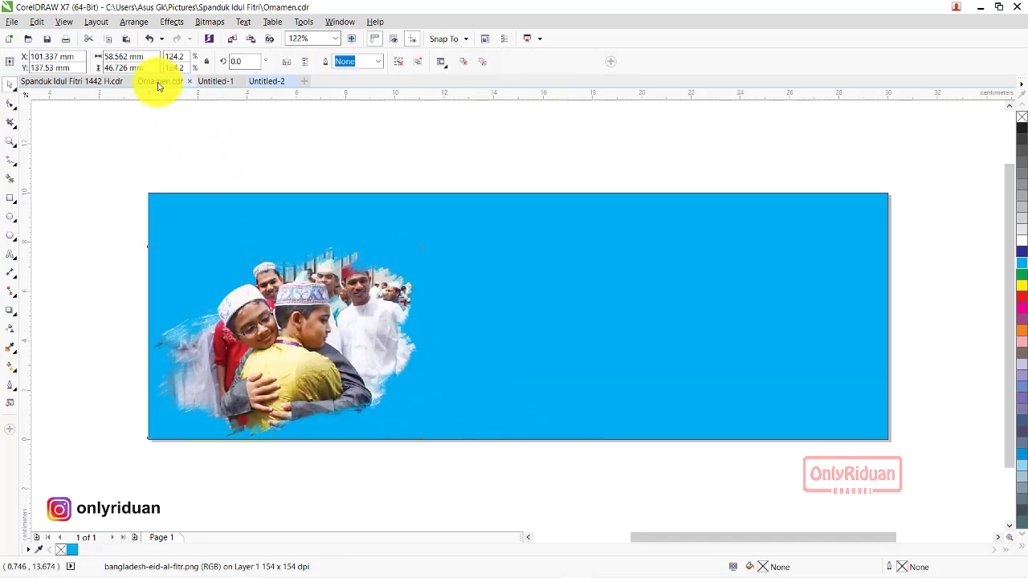
click(487, 444)
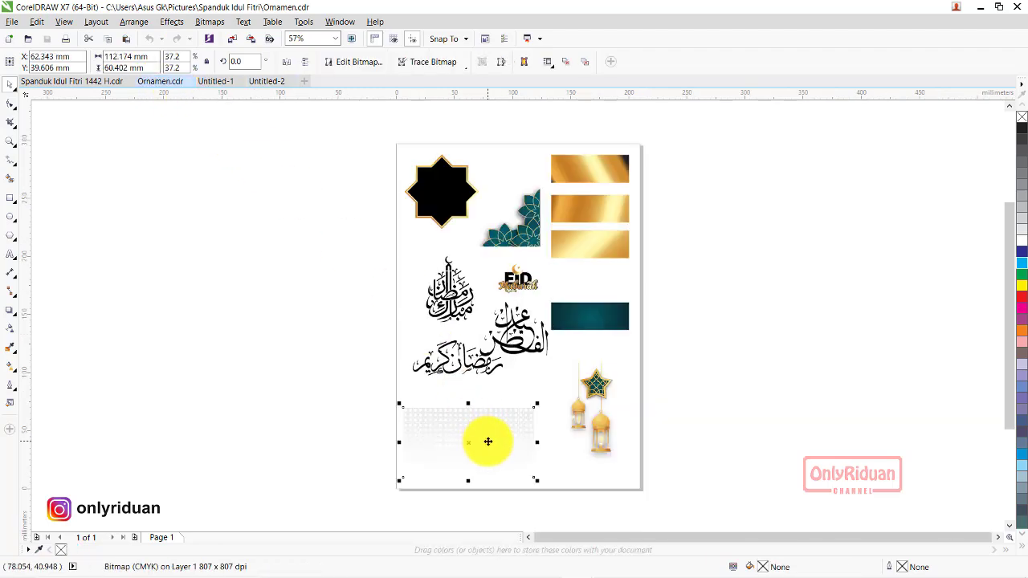
click(269, 83)
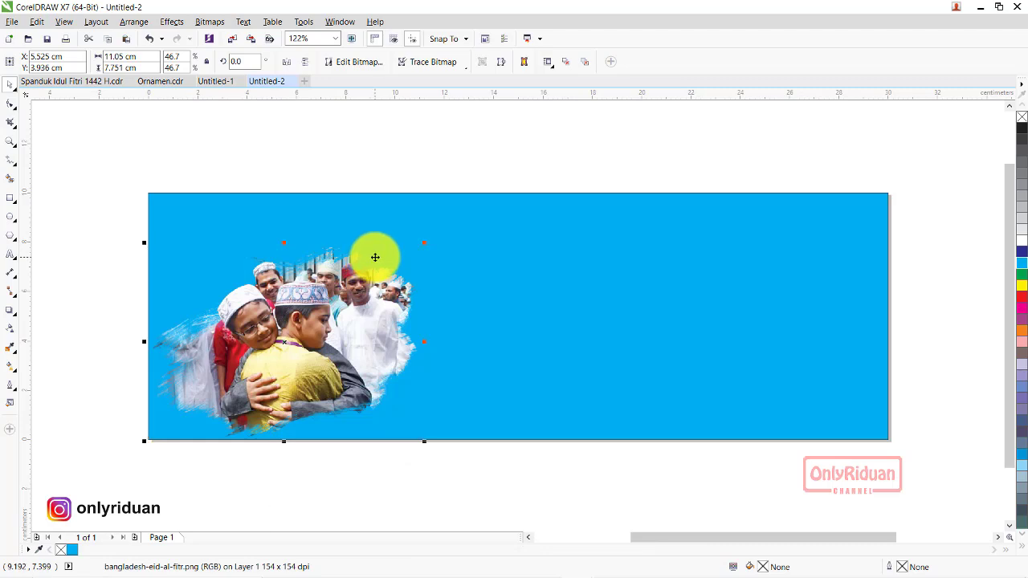
key(ctrl+v)
mouse_move(375, 516)
mouse_down()
mouse_move(298, 207)
mouse_move(258, 200)
mouse_up()
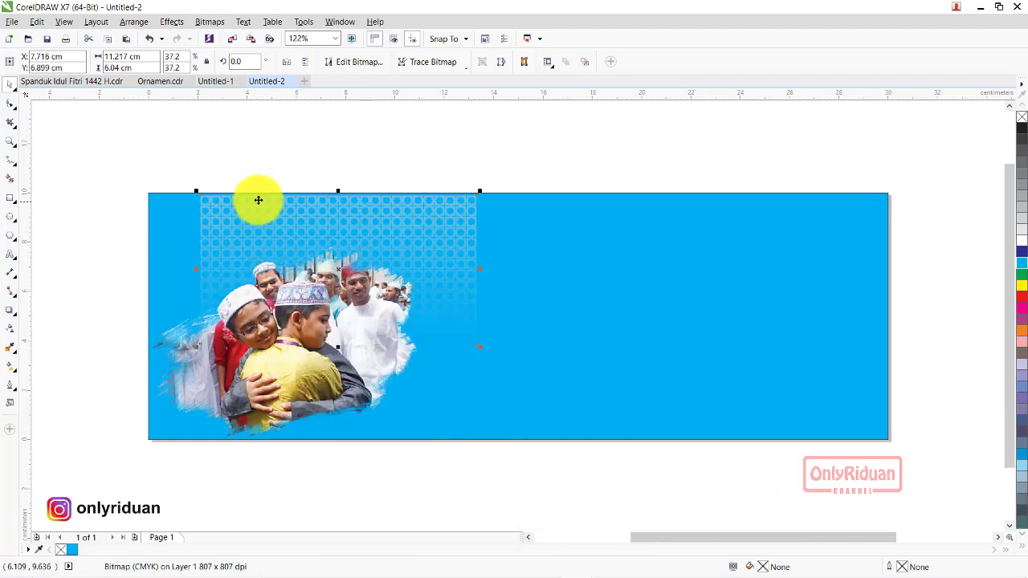
drag(201, 197, 146, 191)
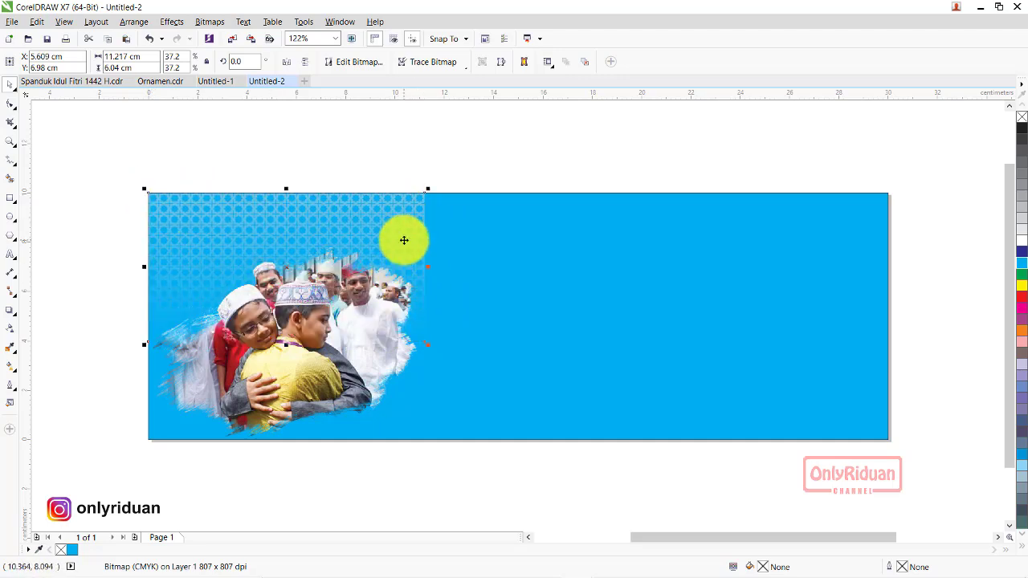
- Fade the grid rightward with linear transparency and bring the Eid photo to front of page
click(10, 332)
drag(310, 240, 421, 244)
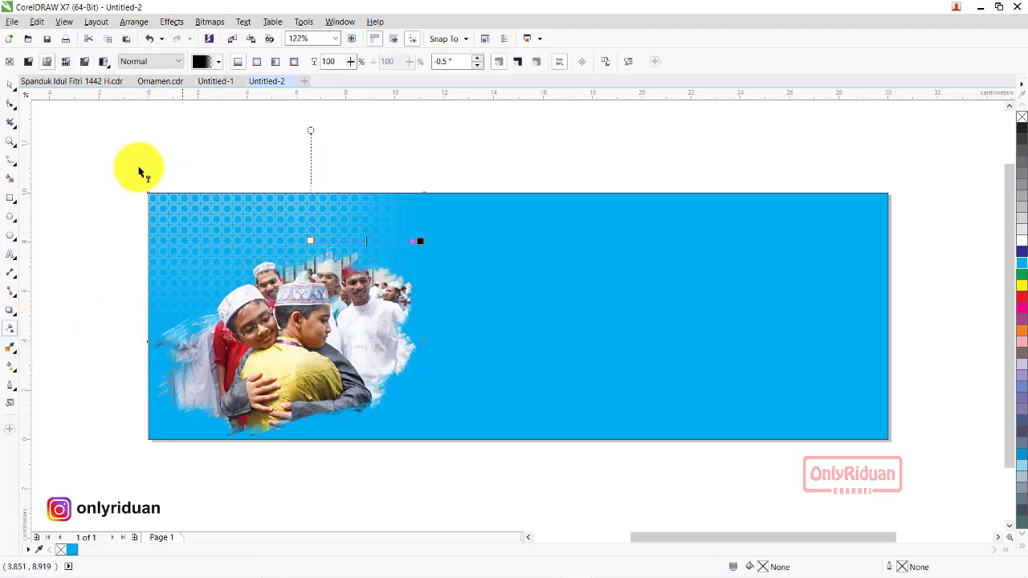
key(space)
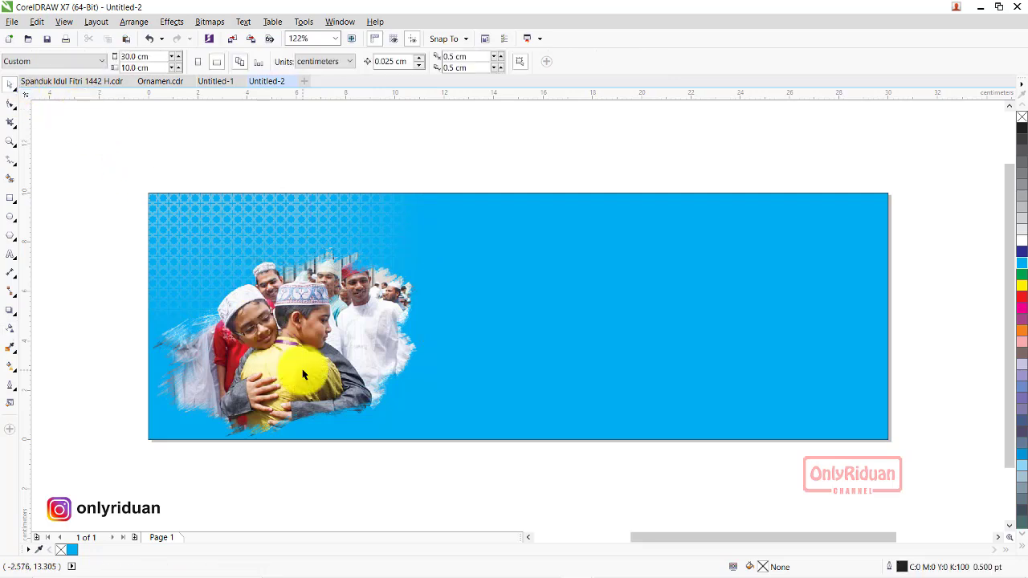
right_click(304, 360)
mouse_move(333, 235)
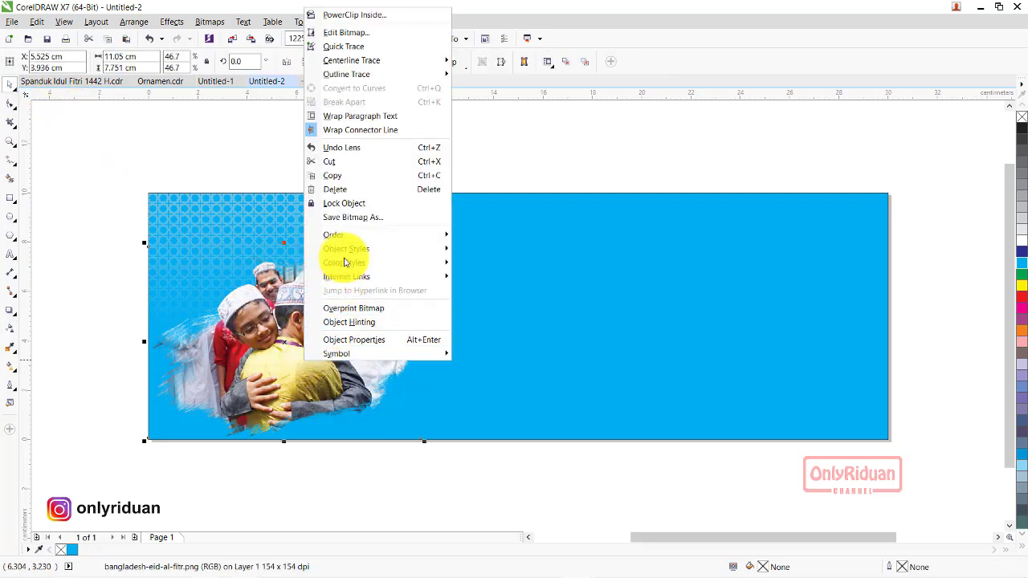
click(490, 235)
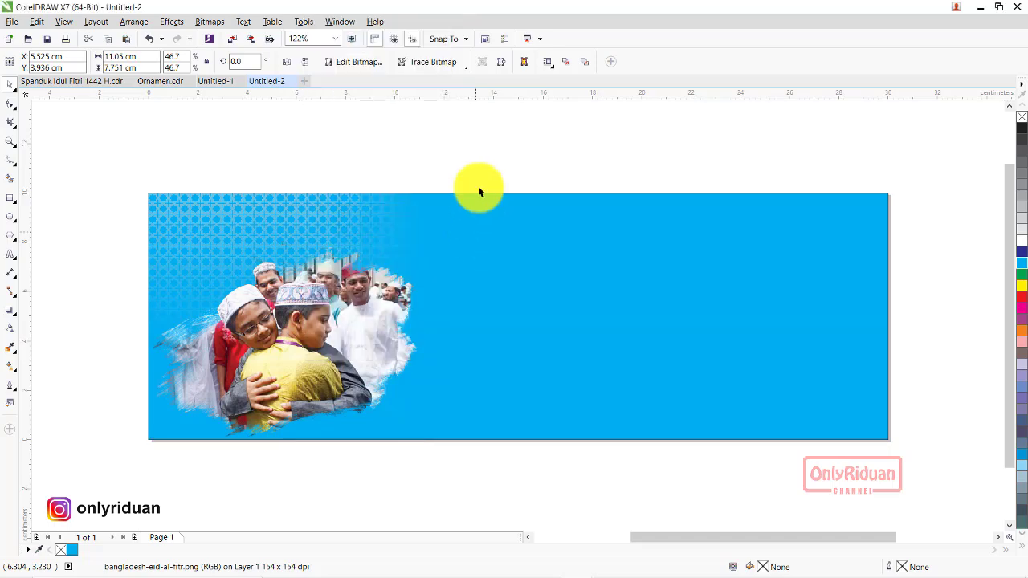
click(433, 160)
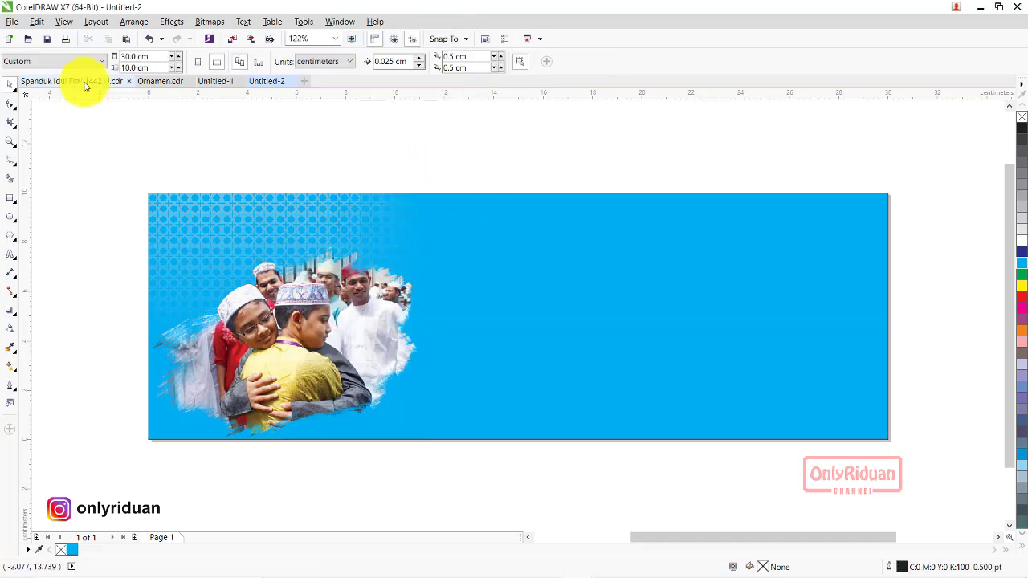
- Import cloud-sky-blue.png and place it over the banner's right side
click(13, 21)
click(62, 214)
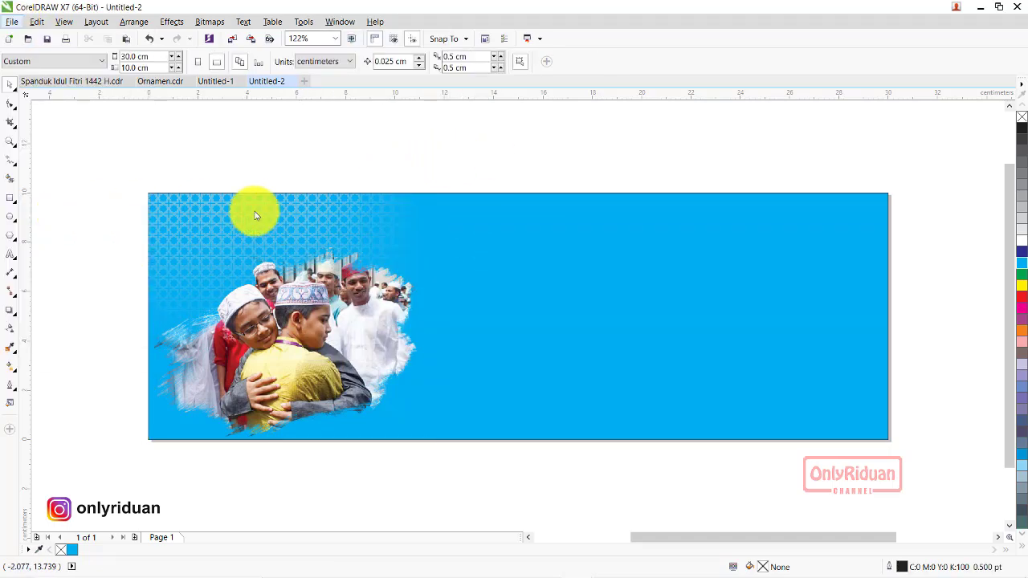
scroll(731, 265, down, 3)
scroll(751, 277, up, 2)
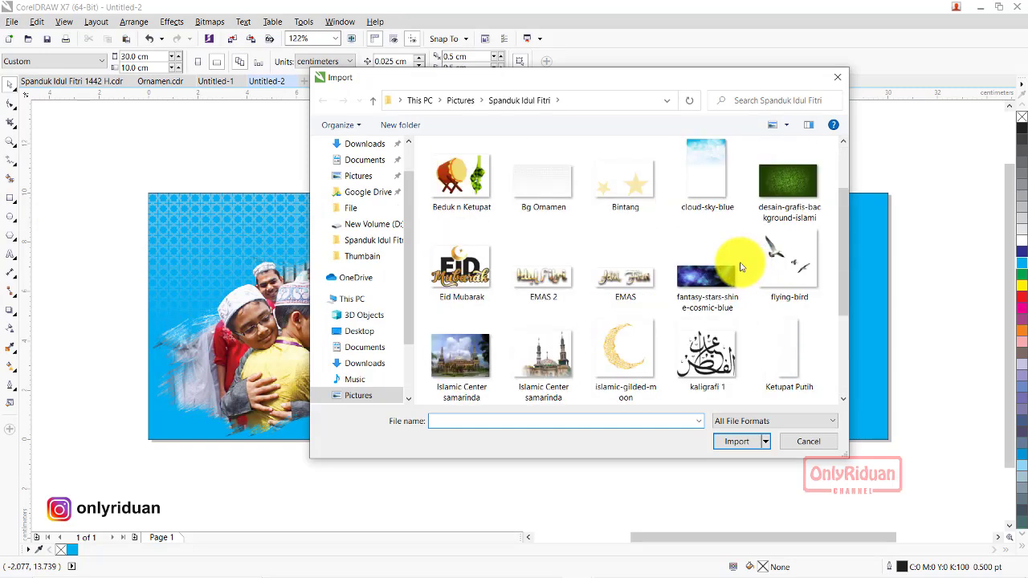
click(699, 171)
click(732, 441)
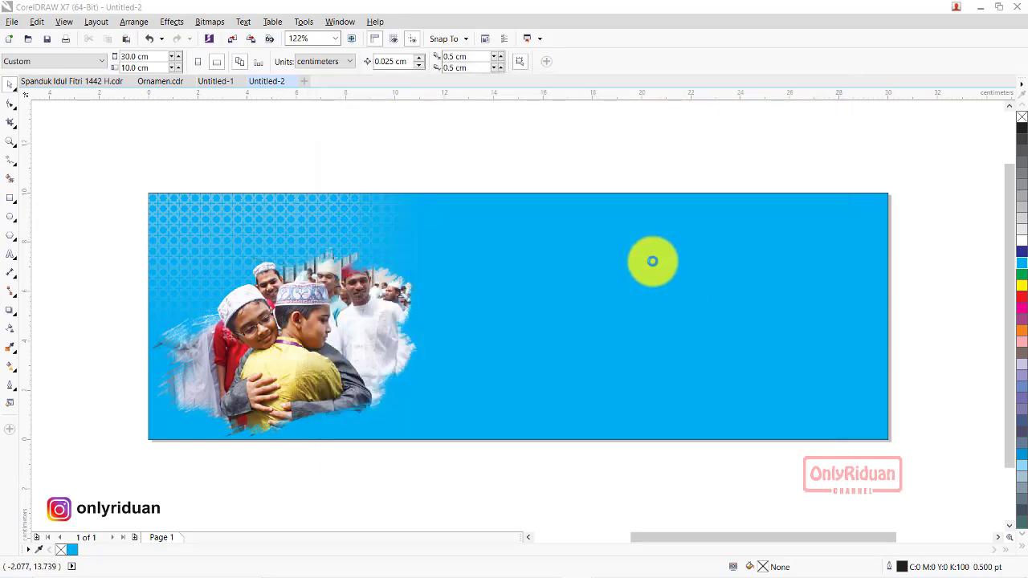
mouse_move(601, 195)
mouse_down()
mouse_move(910, 491)
mouse_move(961, 521)
mouse_move(940, 474)
mouse_move(941, 332)
mouse_up()
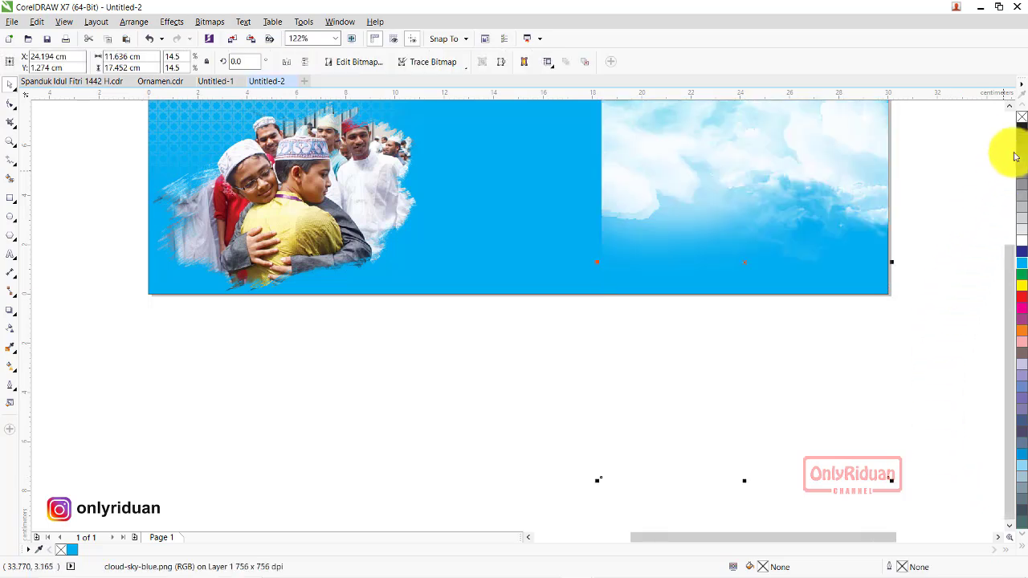
- Give the cloud image a linear transparency fading toward its left edge
click(1011, 109)
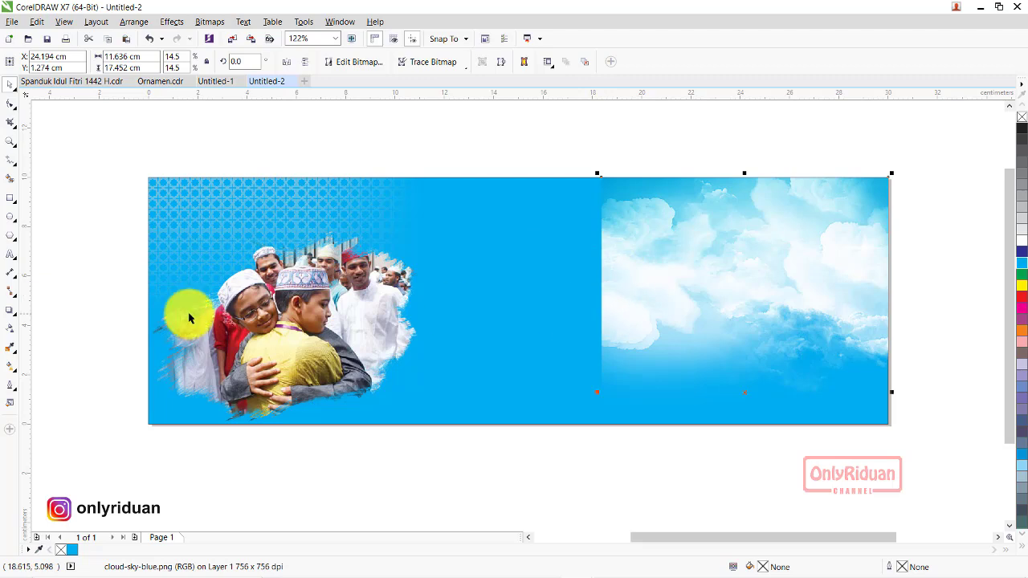
click(12, 331)
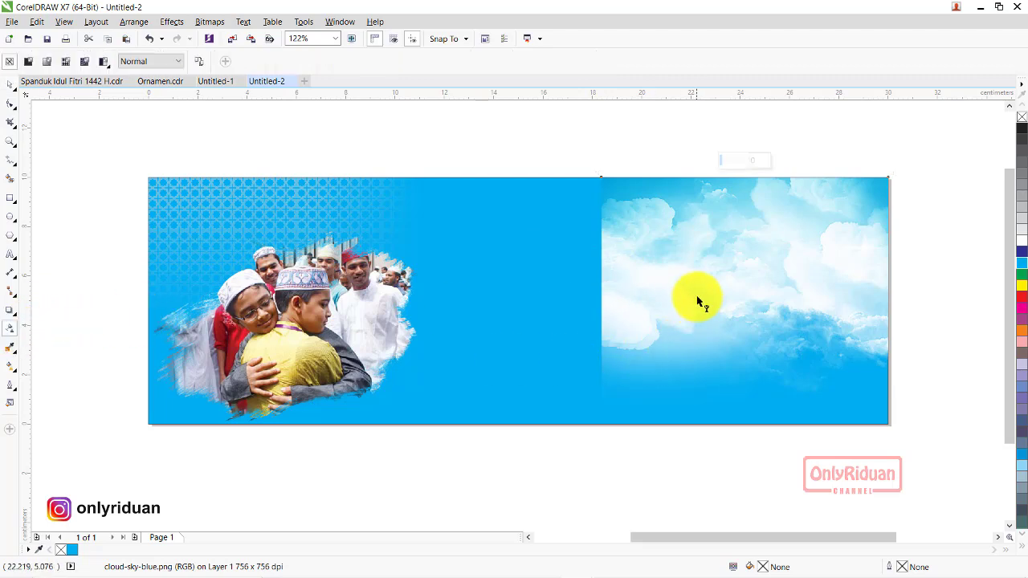
drag(700, 294, 616, 294)
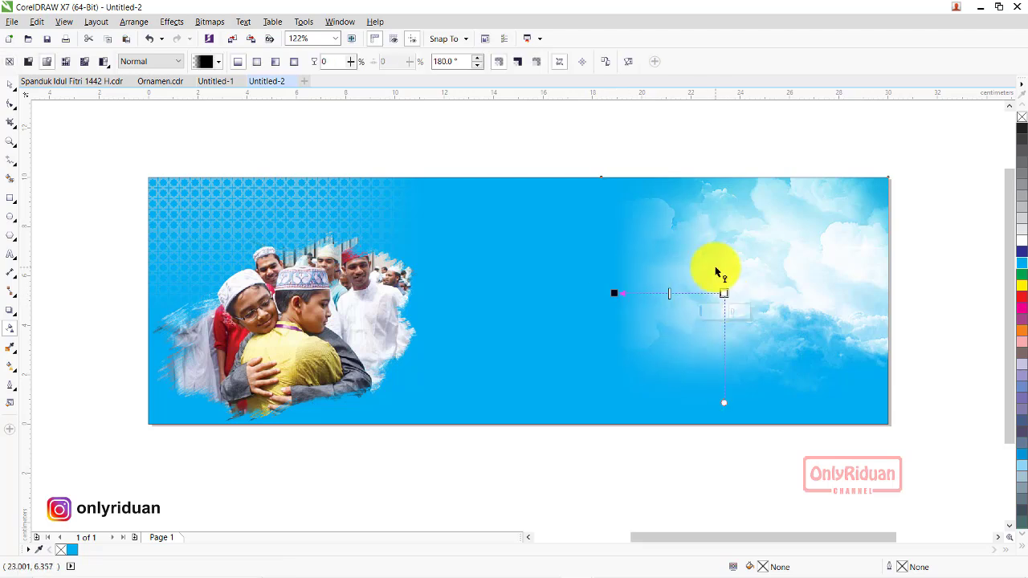
click(11, 85)
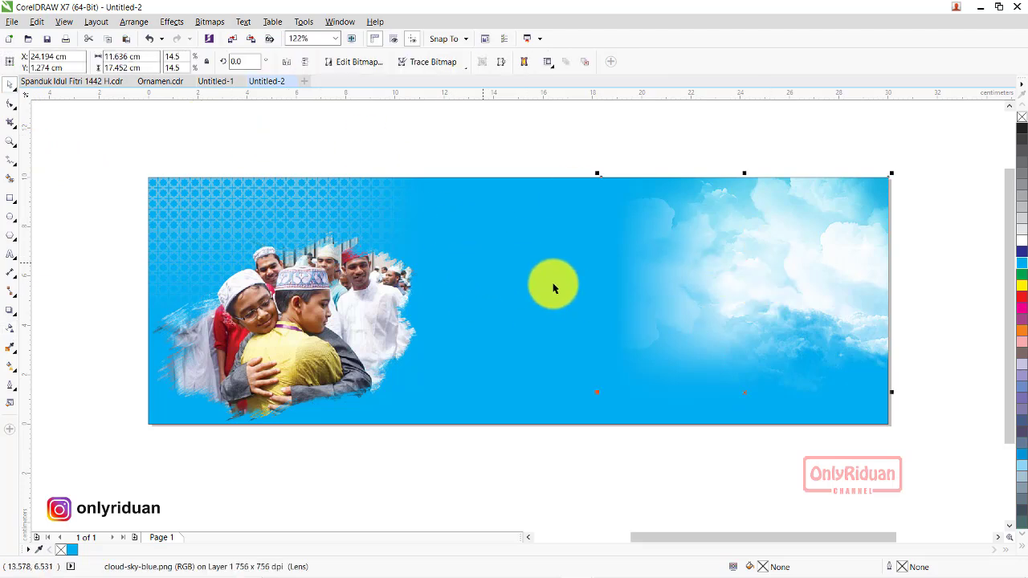
- PowerClip the faded cloud image inside the banner rectangle
right_click(799, 256)
click(850, 232)
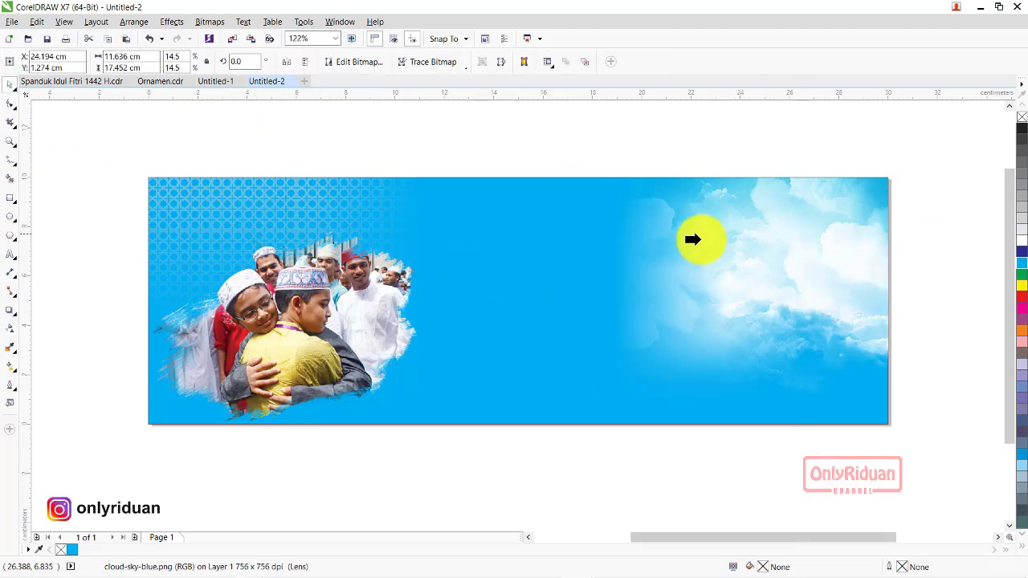
click(609, 280)
click(906, 232)
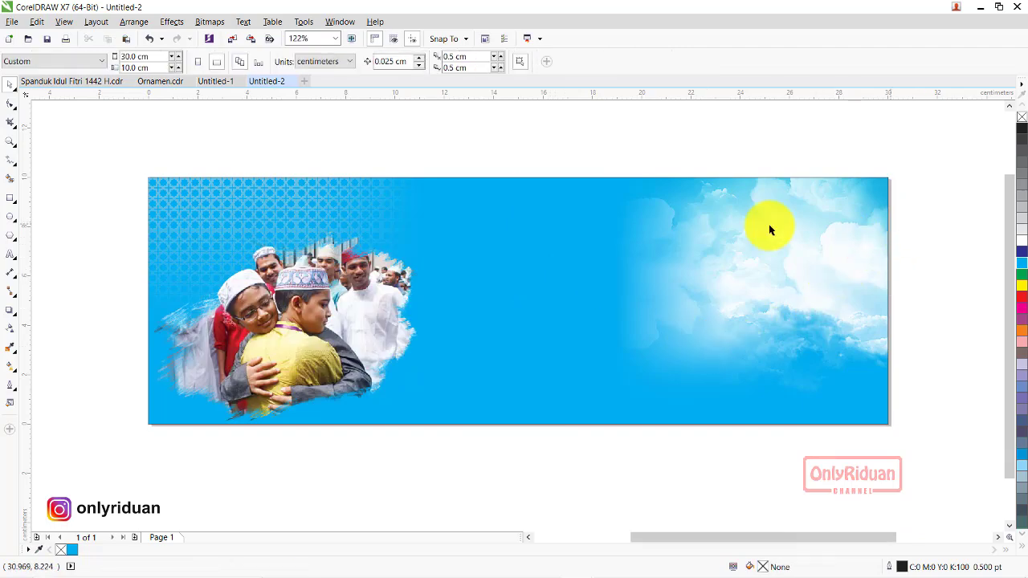
click(13, 24)
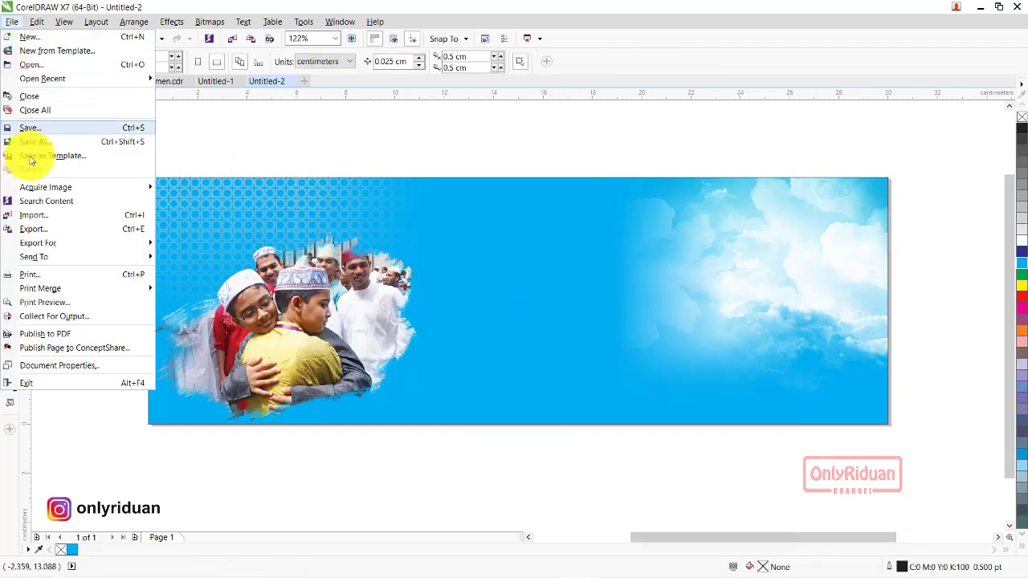
- Import the Islamic Center samarinda mosque photo
click(37, 215)
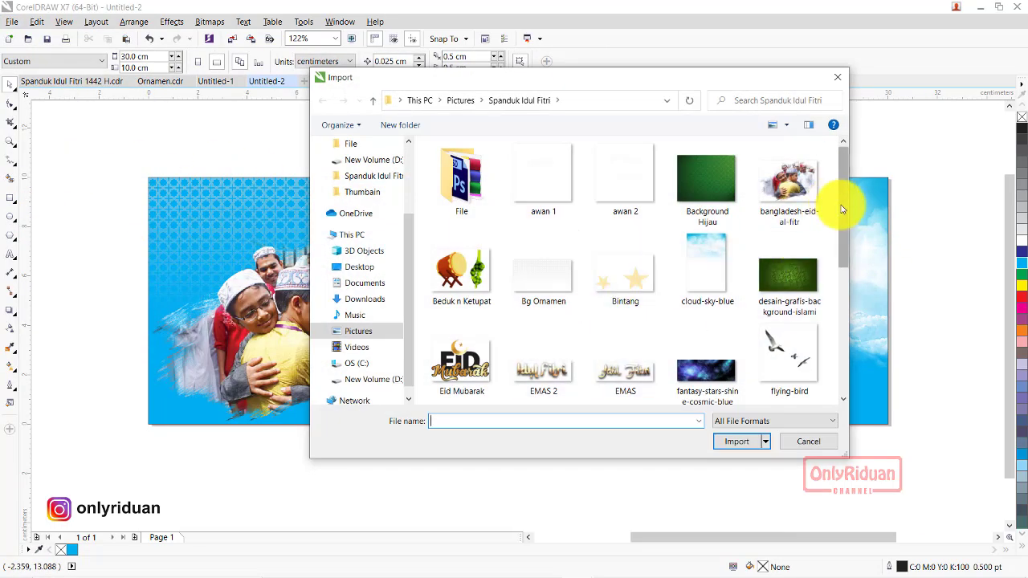
drag(844, 211, 847, 310)
click(543, 234)
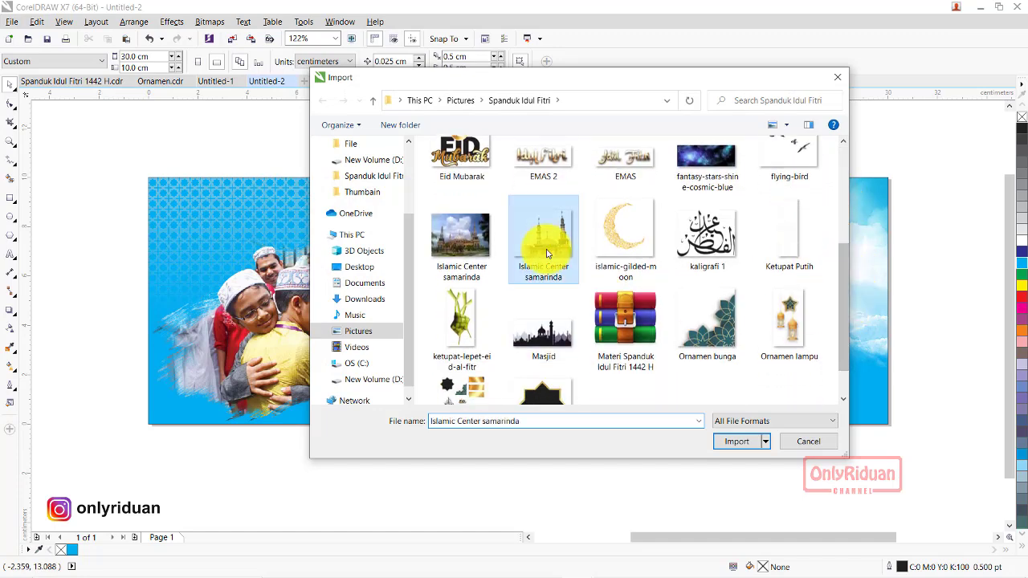
click(727, 441)
- Fit the mosque photo to the banner's right side and start the SELAMAT HARI RAYA heading
drag(649, 178, 893, 404)
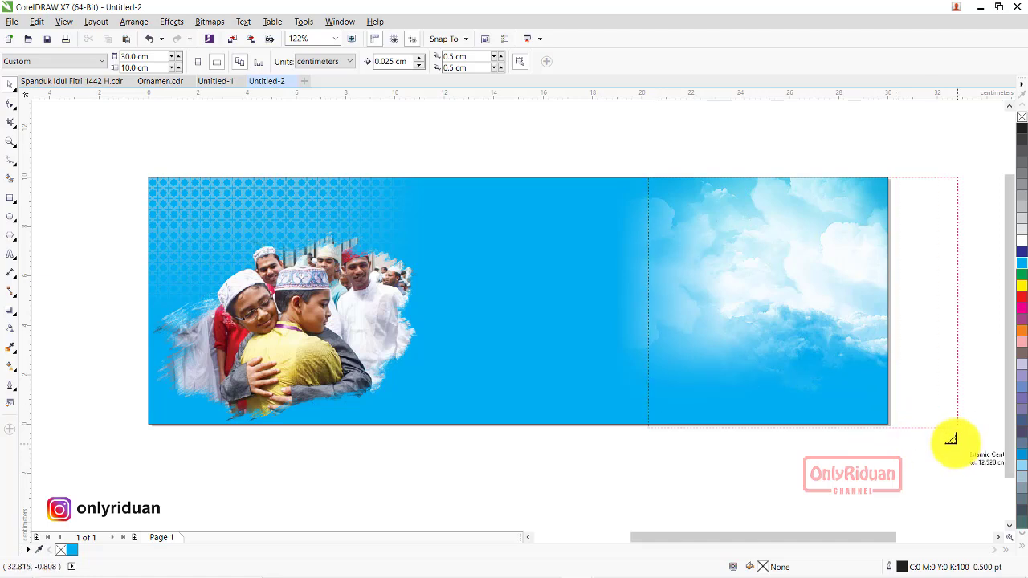
drag(892, 404, 944, 426)
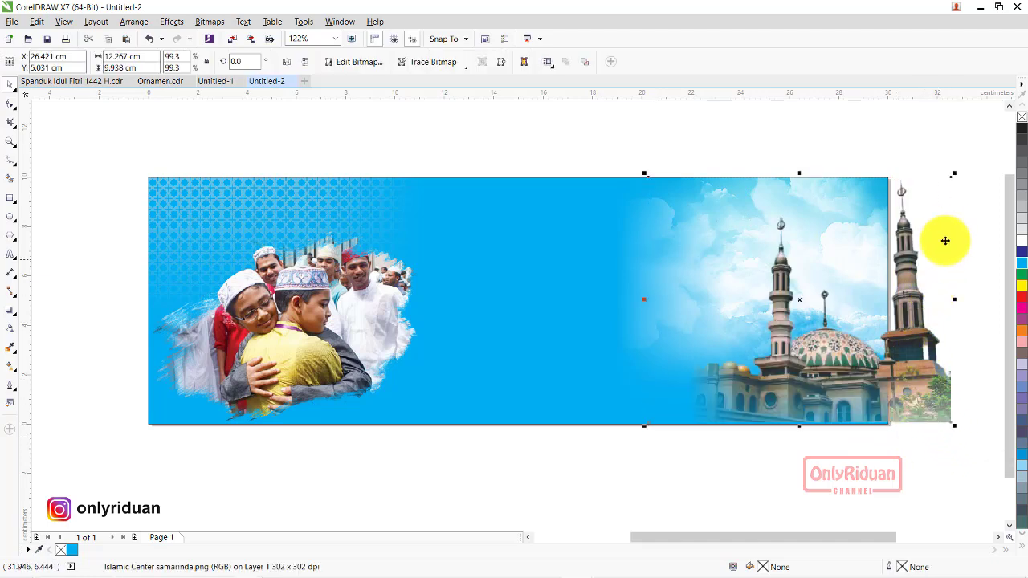
mouse_move(918, 276)
mouse_down()
mouse_move(850, 290)
mouse_move(848, 277)
mouse_up()
click(929, 423)
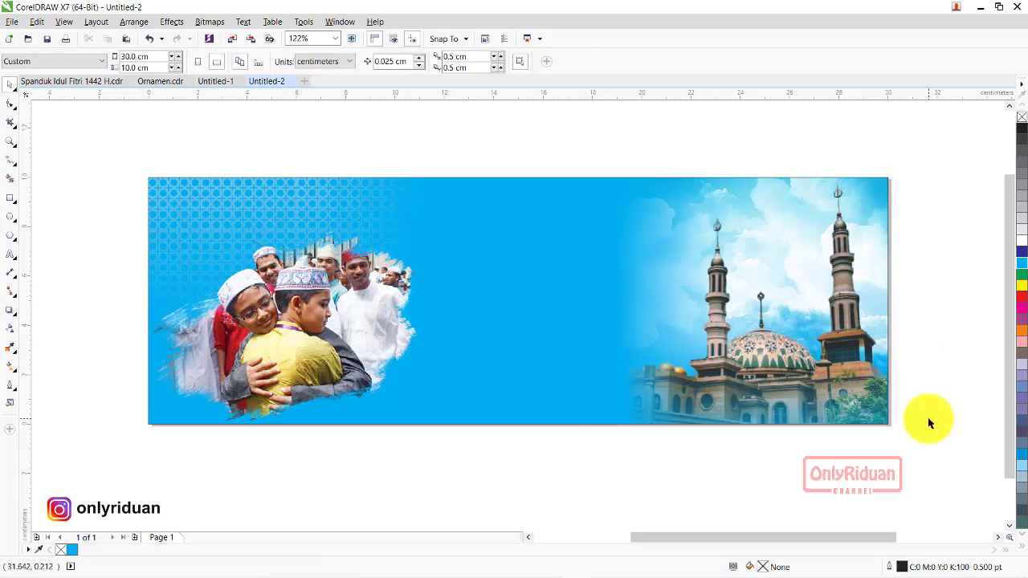
click(10, 254)
click(469, 237)
text(SELAMAT HARI RAYA)
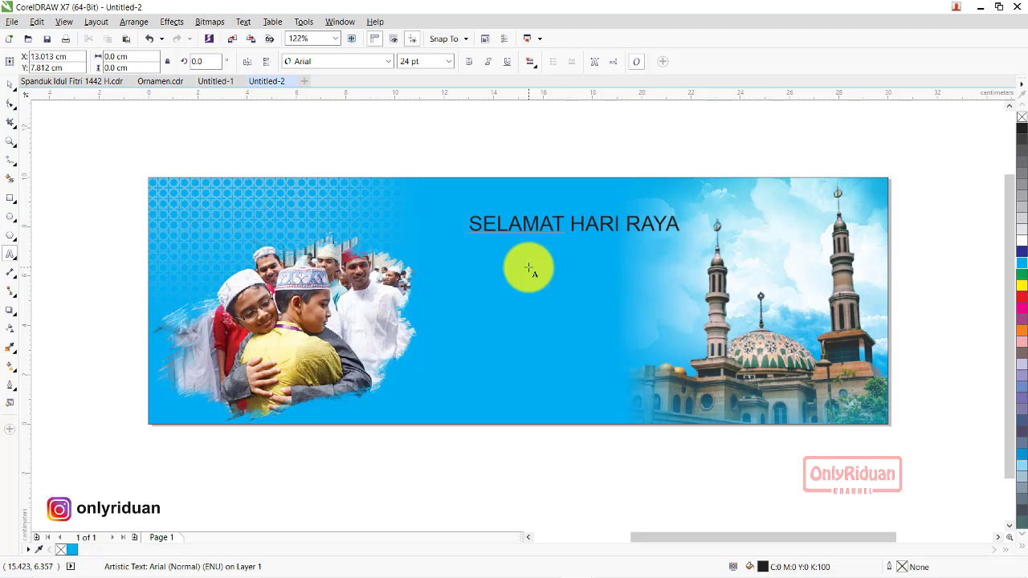
- Set the SELAMAT HARI RAYA heading in the Impact font
click(12, 85)
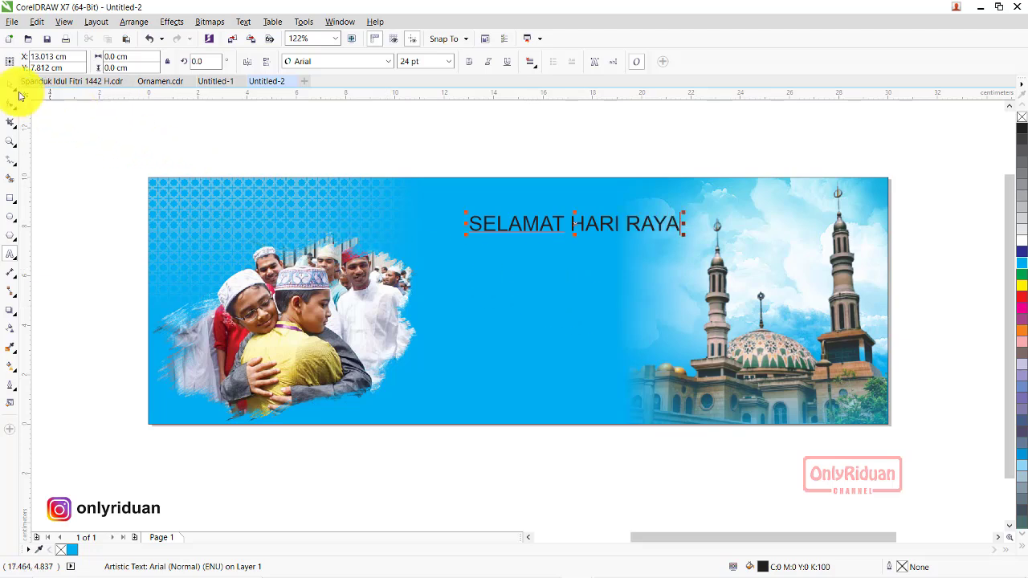
click(390, 62)
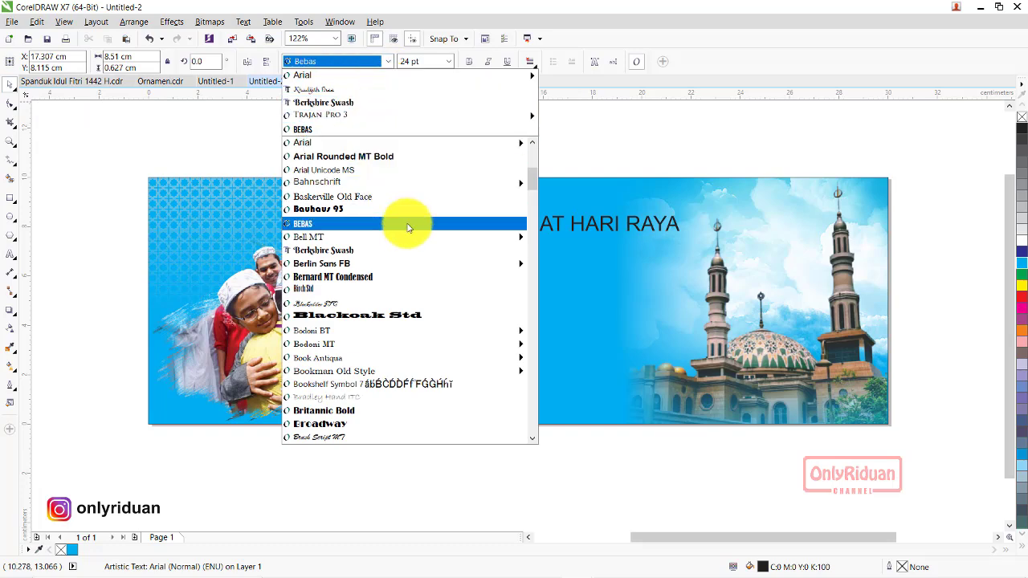
scroll(408, 227, down, 1)
scroll(409, 228, down, 3)
scroll(413, 229, down, 3)
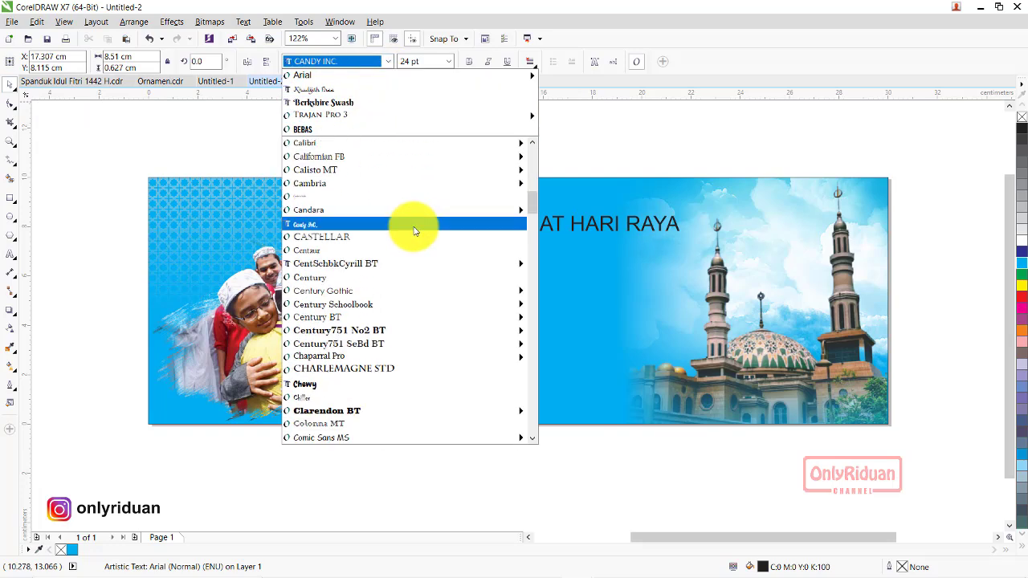
scroll(415, 229, down, 1)
scroll(415, 227, down, 2)
scroll(415, 223, down, 4)
scroll(393, 273, down, 10)
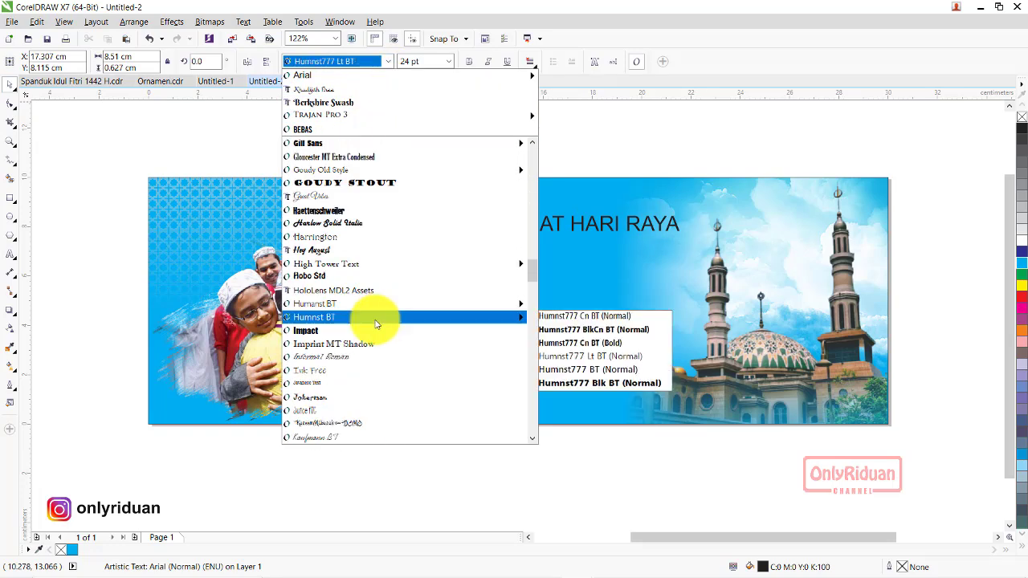
click(336, 330)
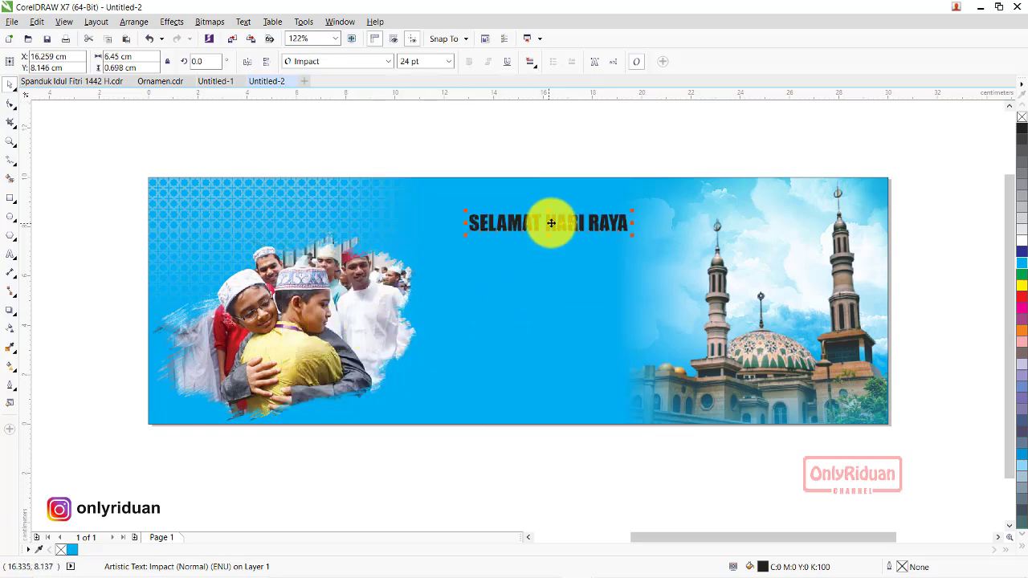
- Duplicate the heading below itself and clear the copy for the IDUL FITRI title
drag(551, 224, 558, 249)
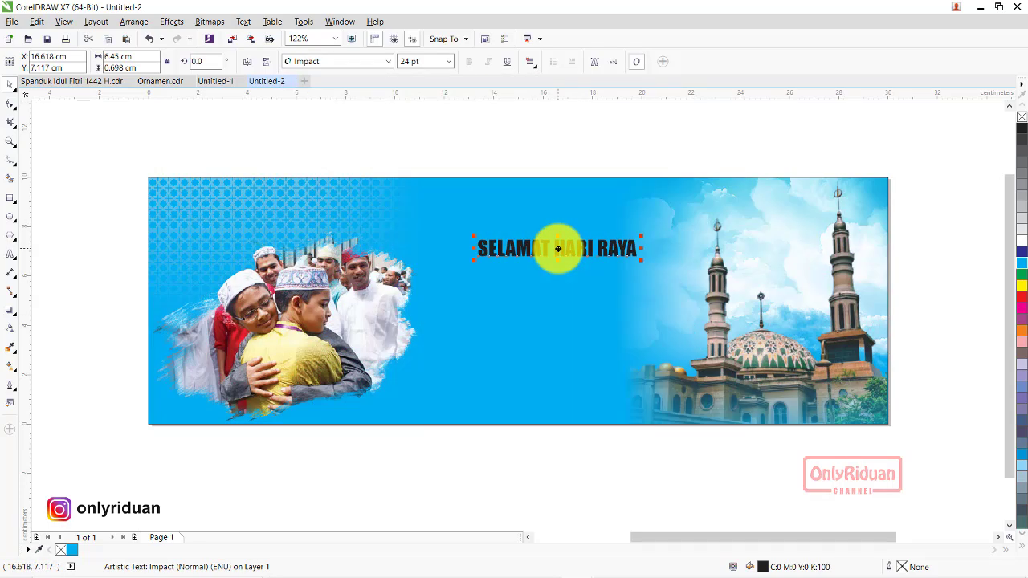
drag(559, 249, 545, 289)
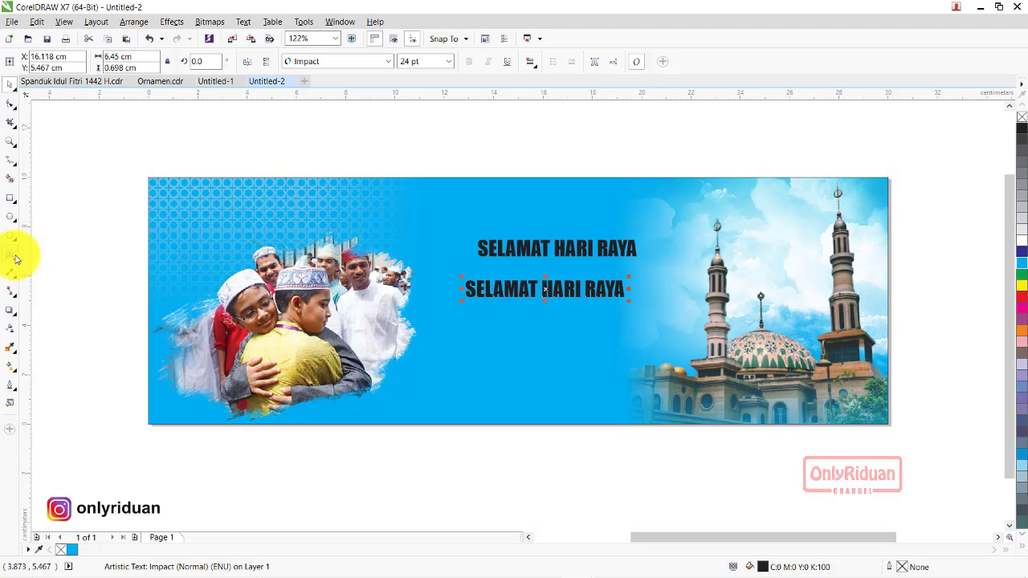
key(BackSpace)
text(IDUL FITRI)
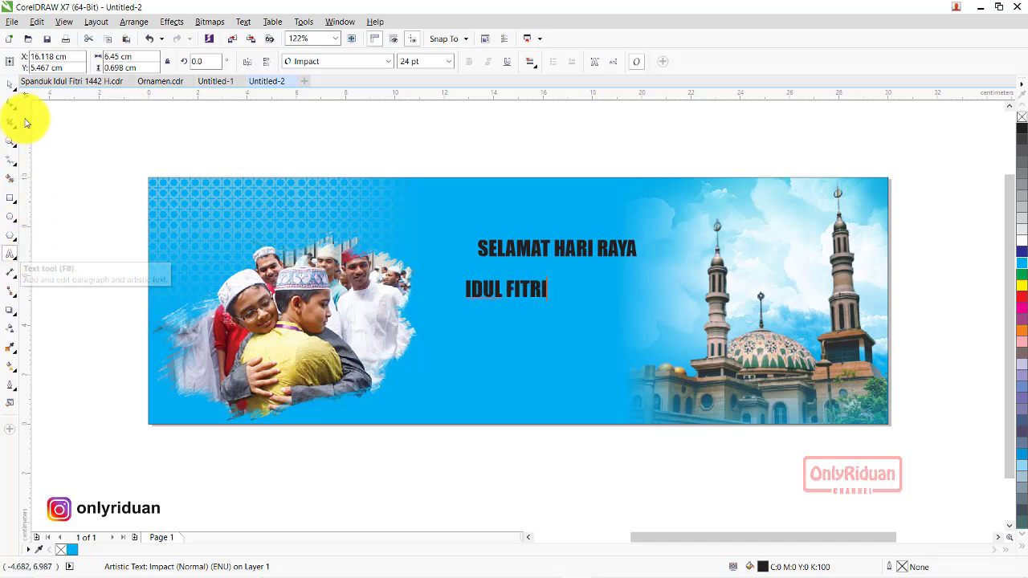
- Enlarge IDUL FITRI and centre the SELAMAT HARI RAYA greeting above it
click(11, 85)
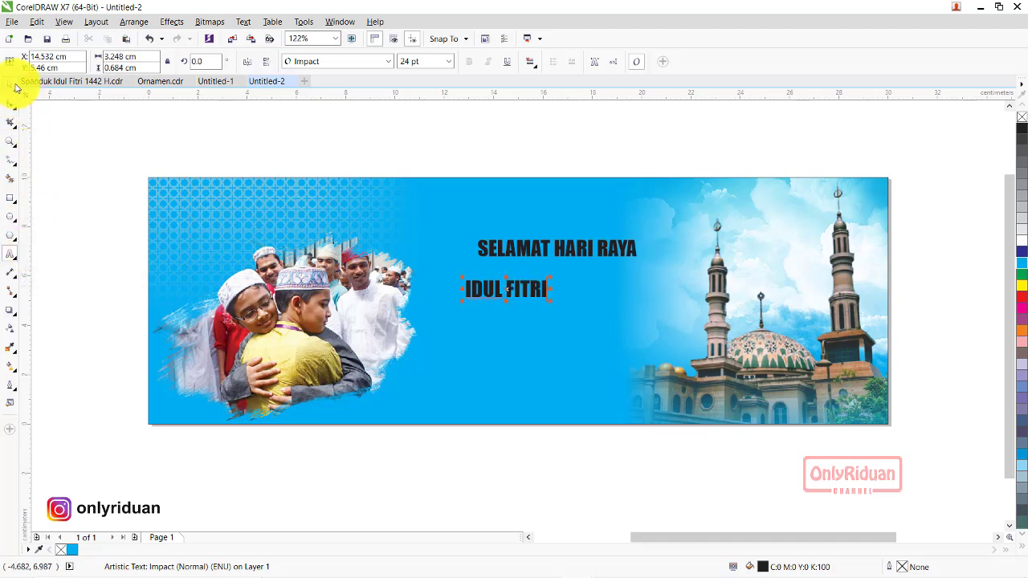
drag(552, 302, 687, 350)
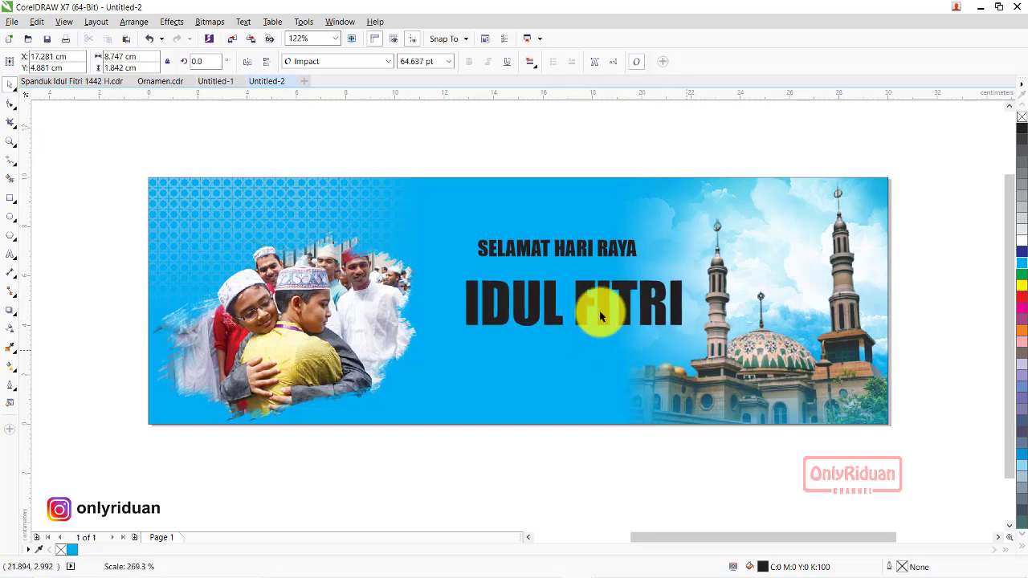
drag(587, 296, 562, 298)
drag(668, 325, 675, 329)
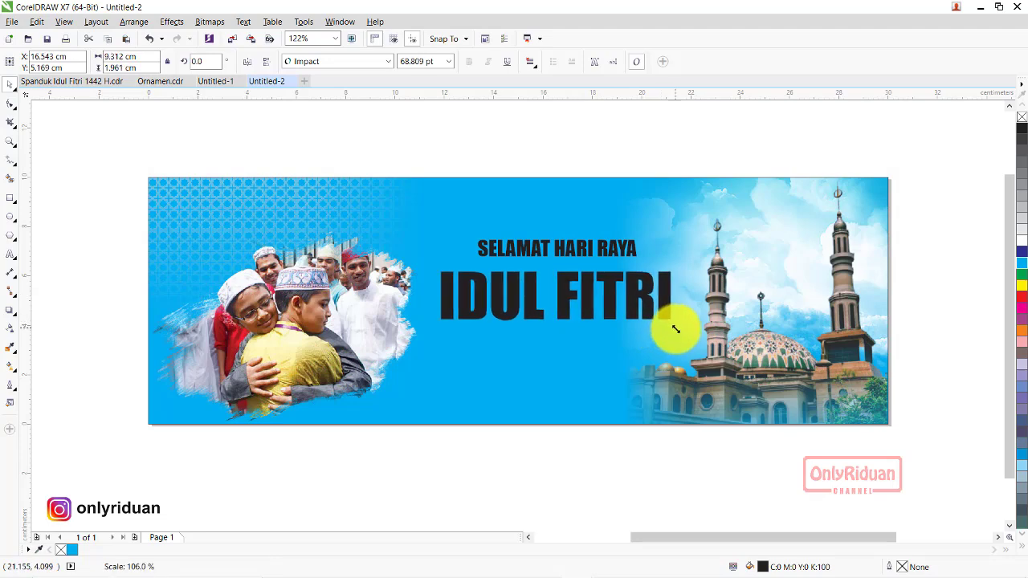
click(583, 245)
drag(583, 250, 608, 338)
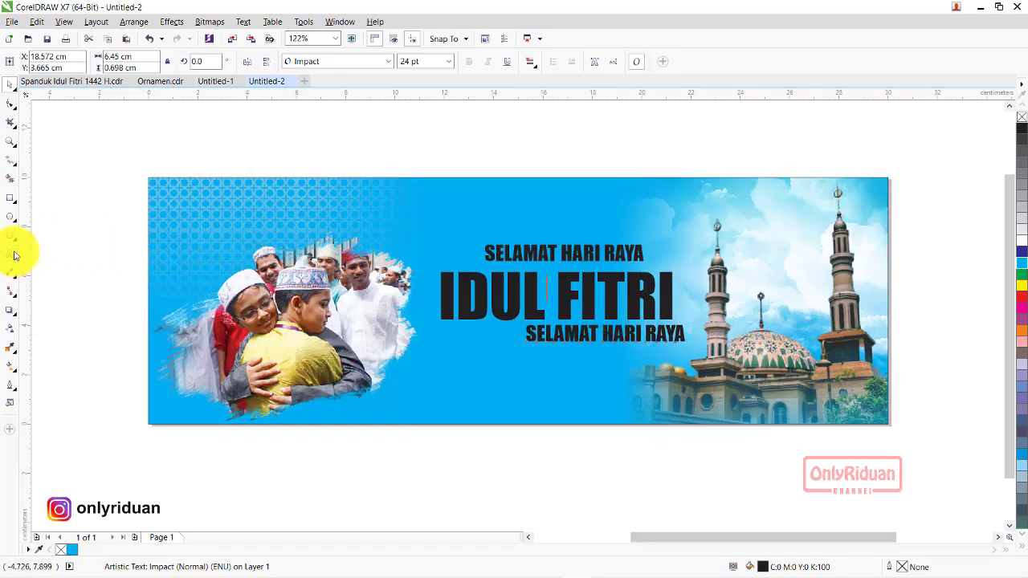
- Retype the lower copy as 1 SYAWAL 1442 H and fit it under the title
key(BackSpace)
key(BackSpace)
key(BackSpace)
key(BackSpace)
text(1 SYA)
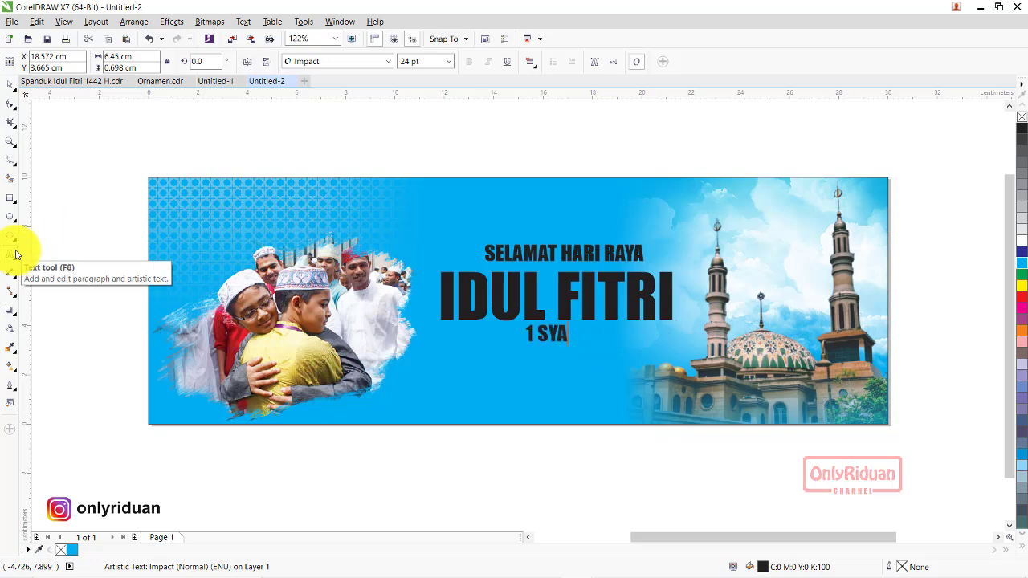
text(WAL 1442 H)
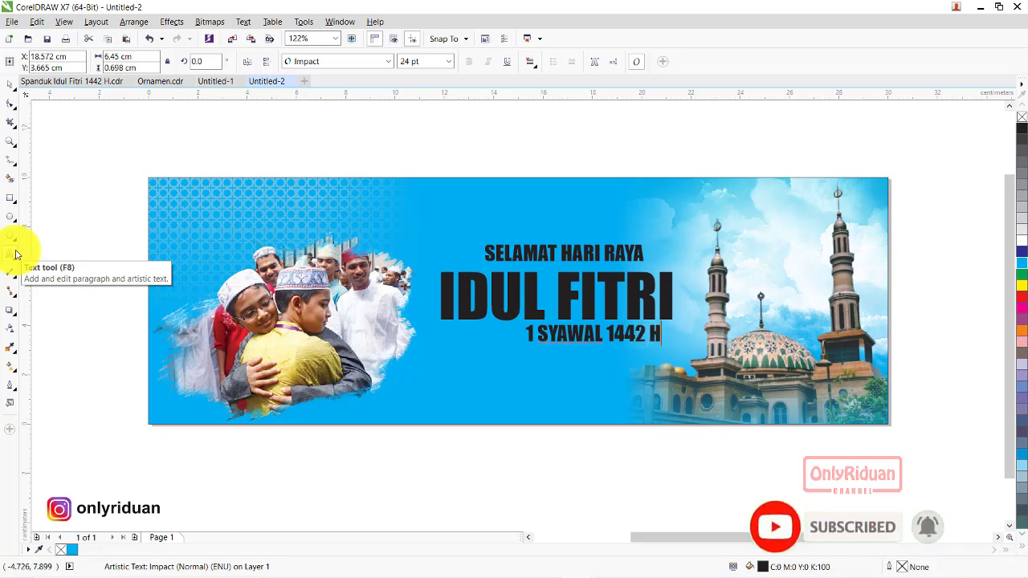
click(12, 83)
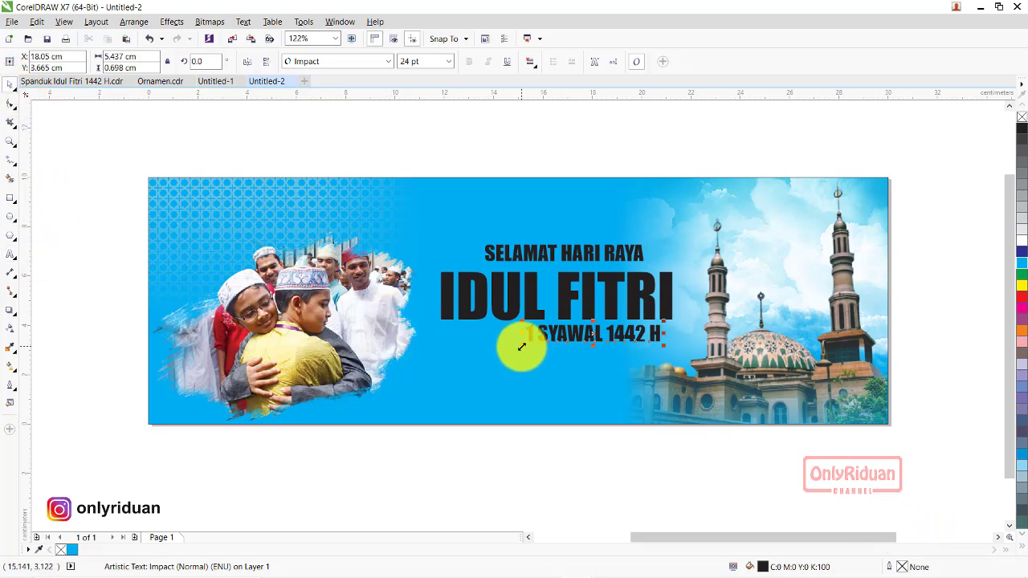
drag(524, 347, 534, 346)
drag(594, 334, 615, 334)
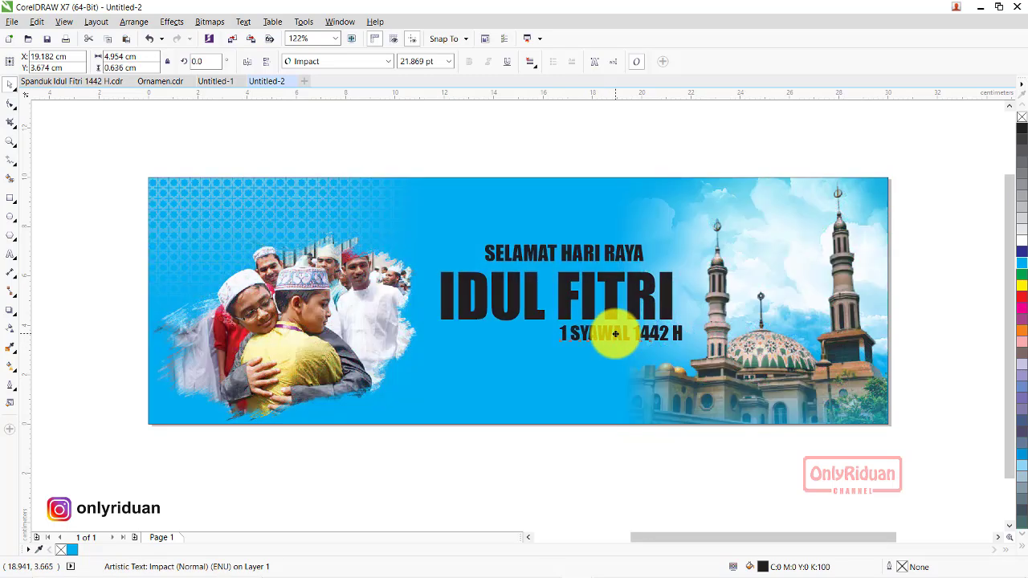
- Copy the date line below and rewrite it as MOHON MAAF LAHIR DAN BATIN
scroll(1011, 531, down, 2)
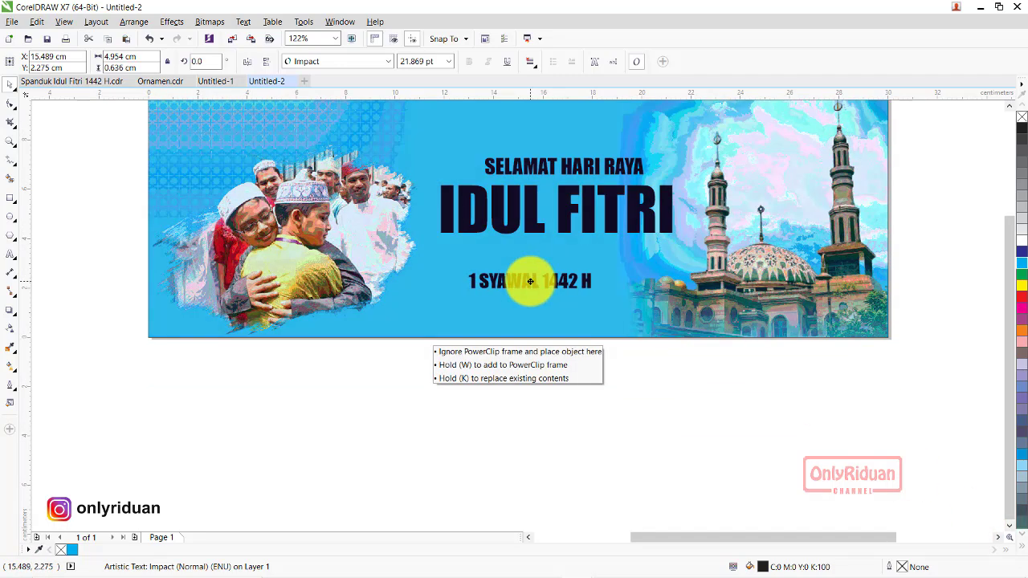
drag(556, 281, 518, 280)
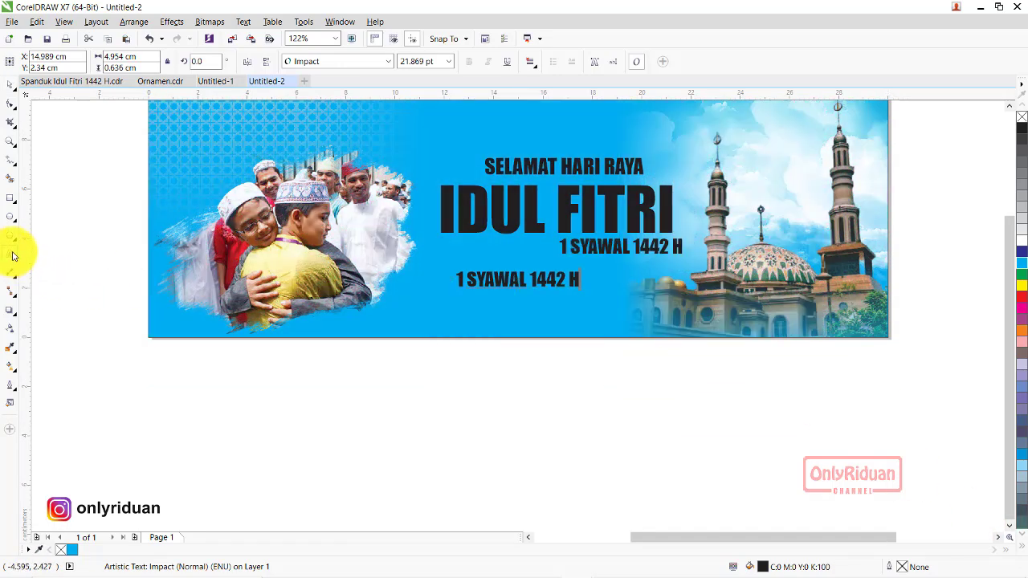
key(BackSpace)
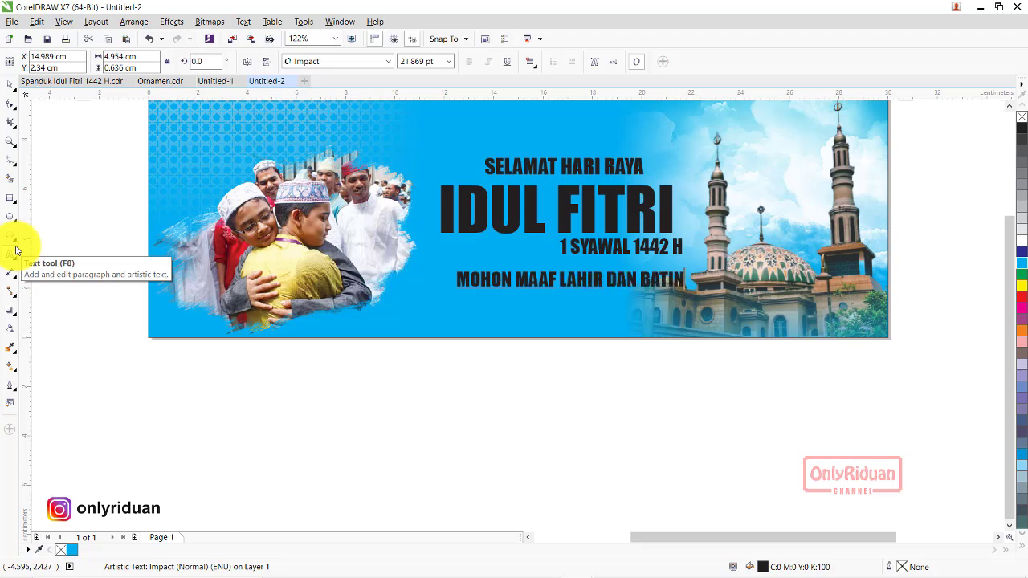
click(3, 234)
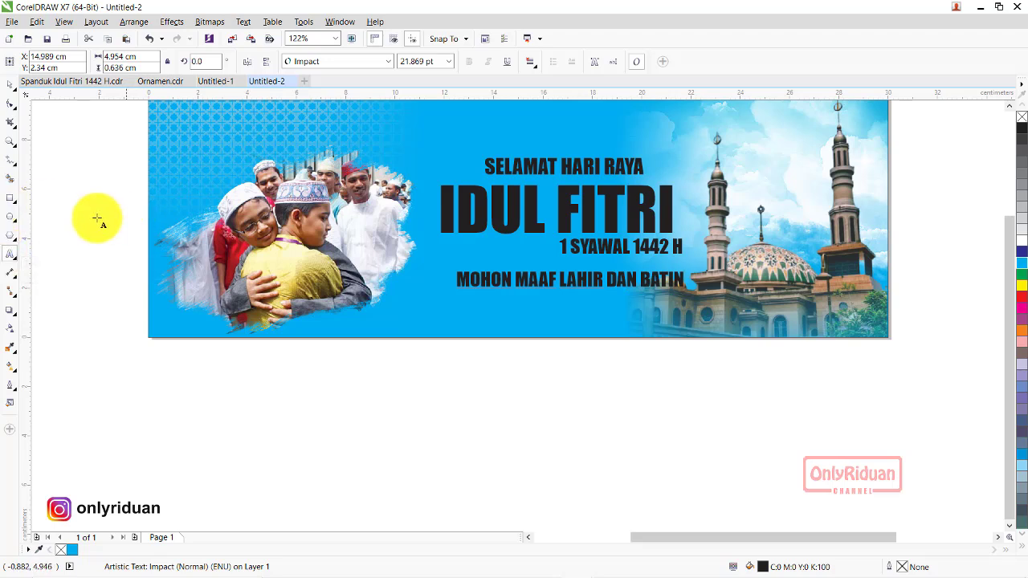
click(16, 86)
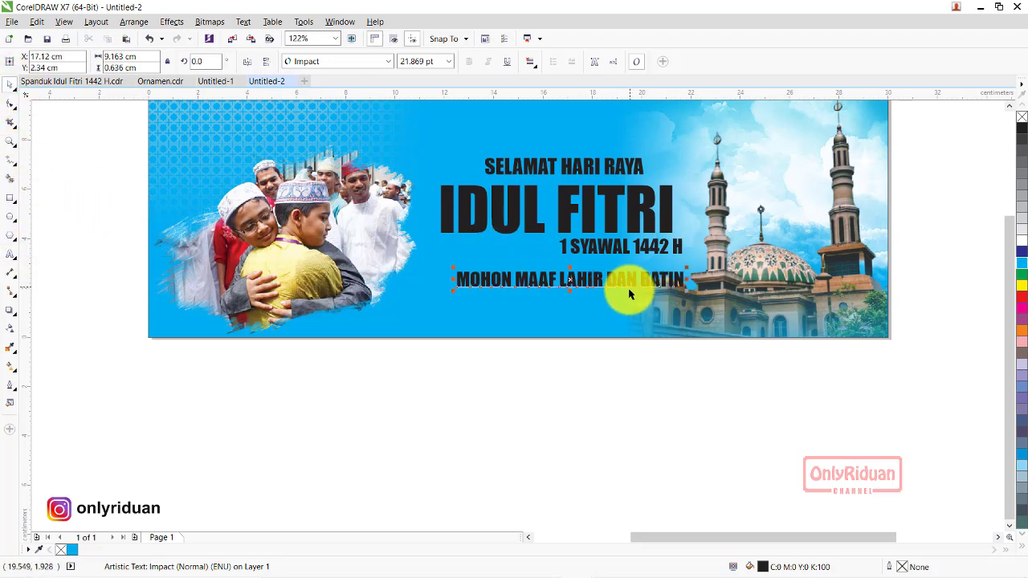
click(13, 145)
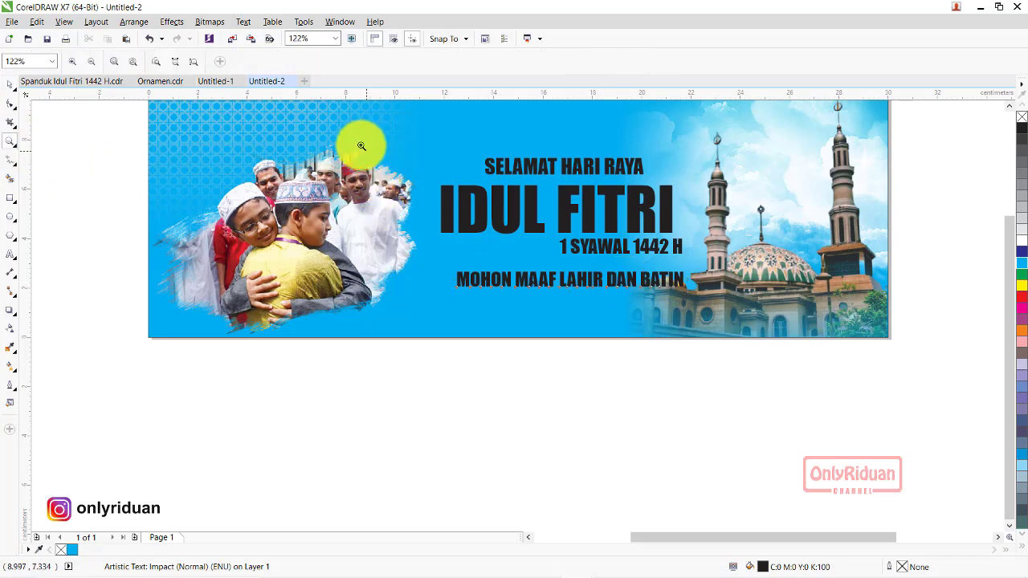
- Draw rectangles around each of the four title lines
click(746, 317)
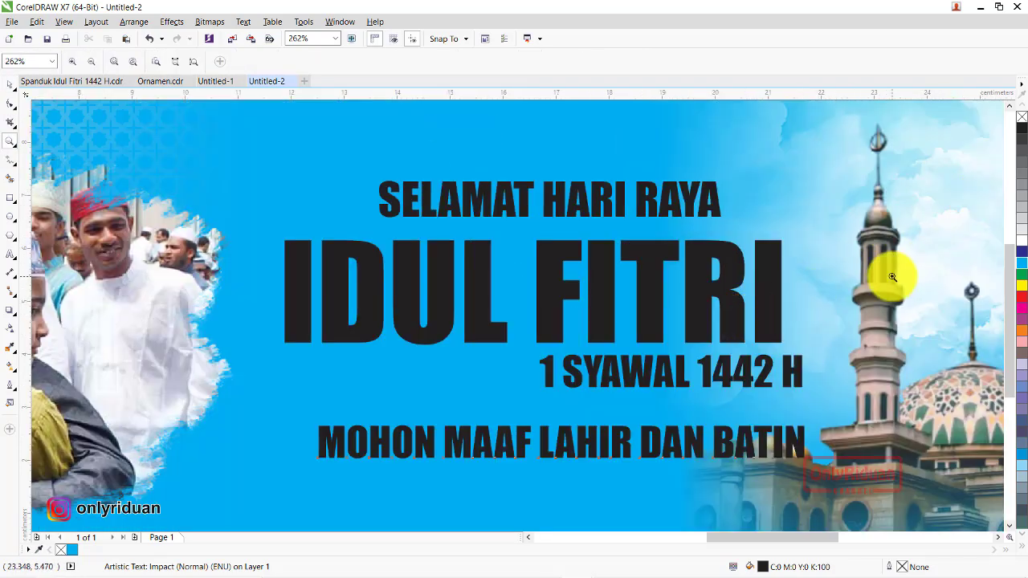
click(12, 200)
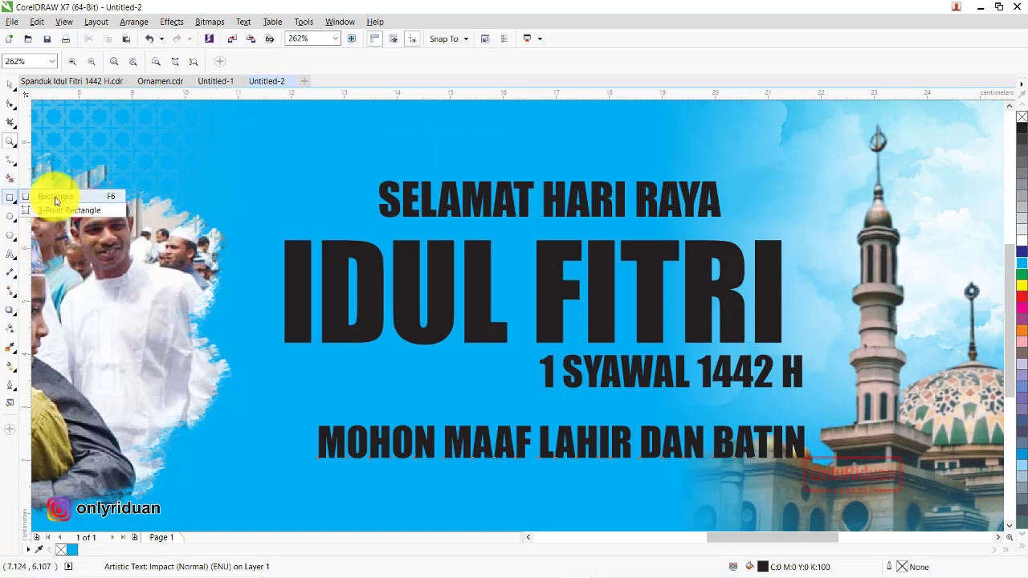
click(56, 199)
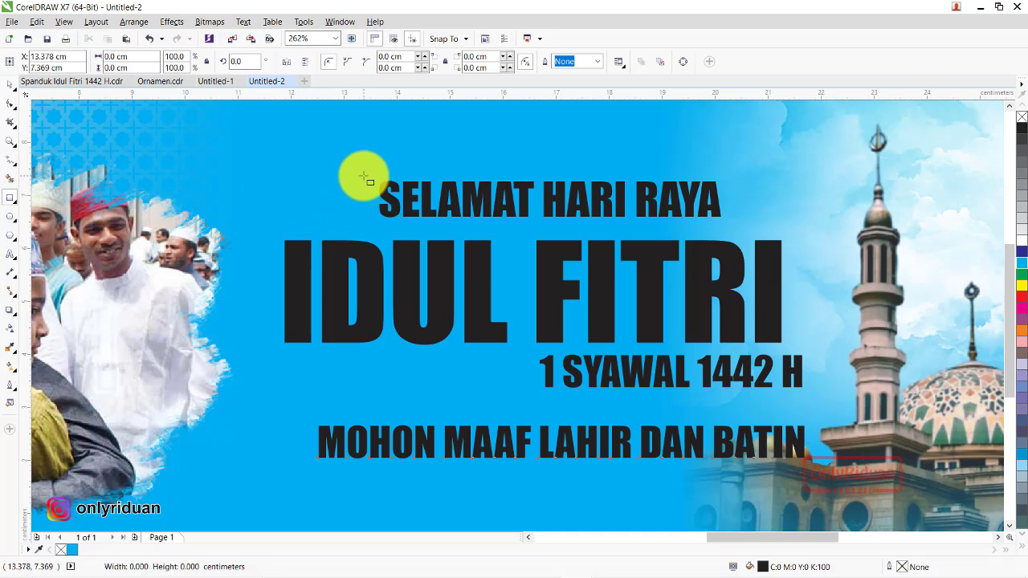
drag(363, 176, 733, 227)
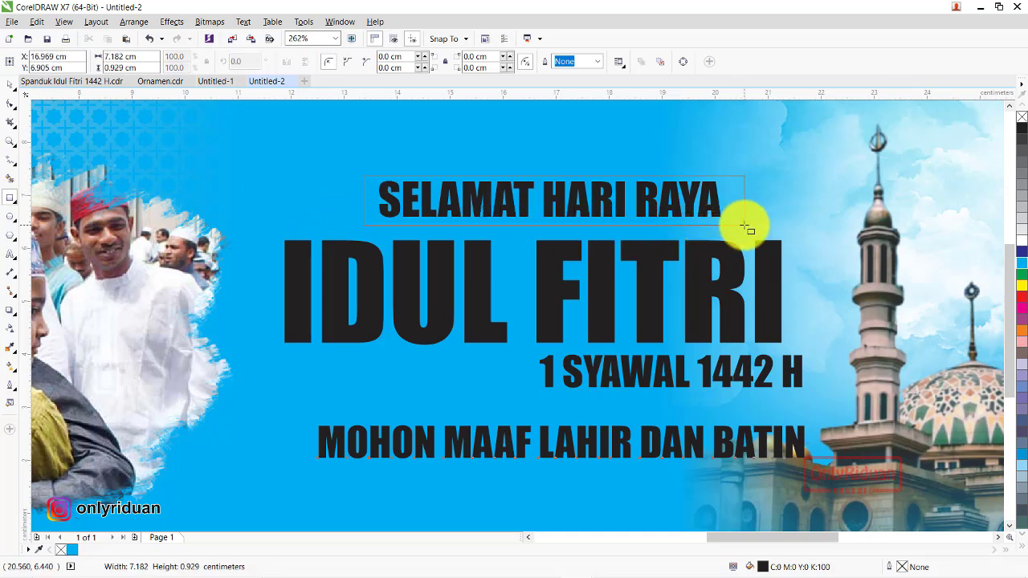
drag(746, 227, 746, 227)
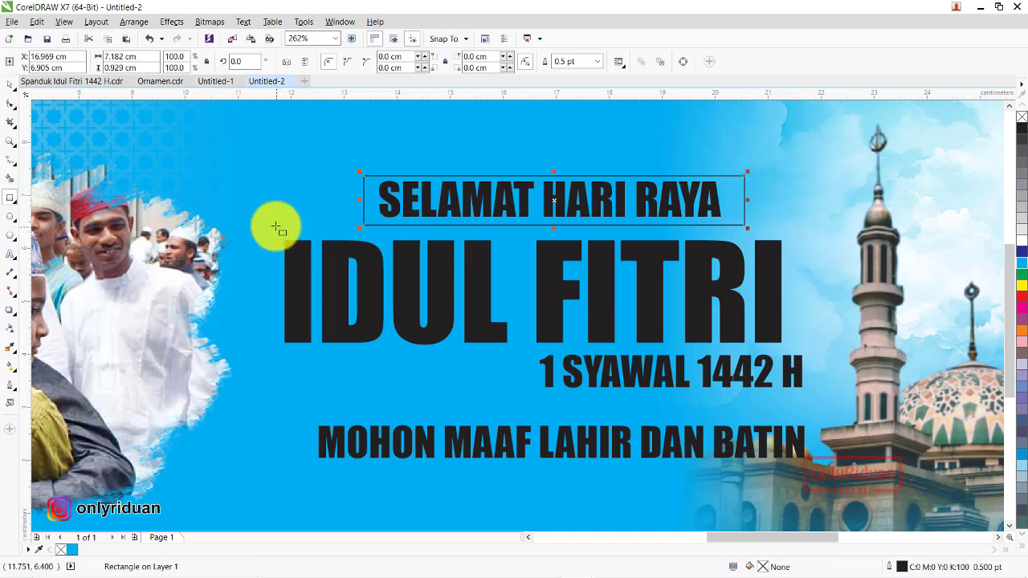
drag(266, 224, 811, 351)
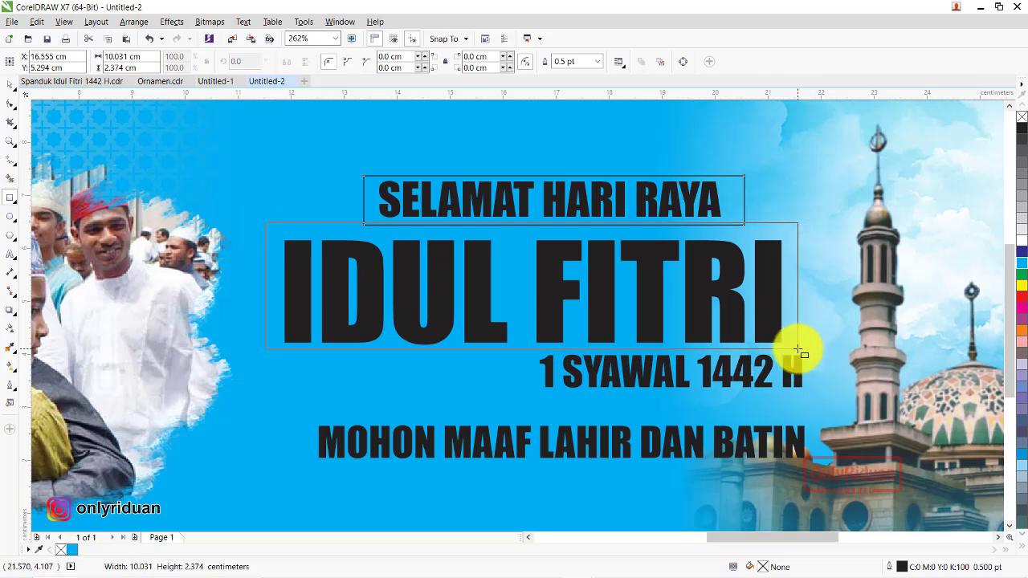
drag(796, 351, 797, 350)
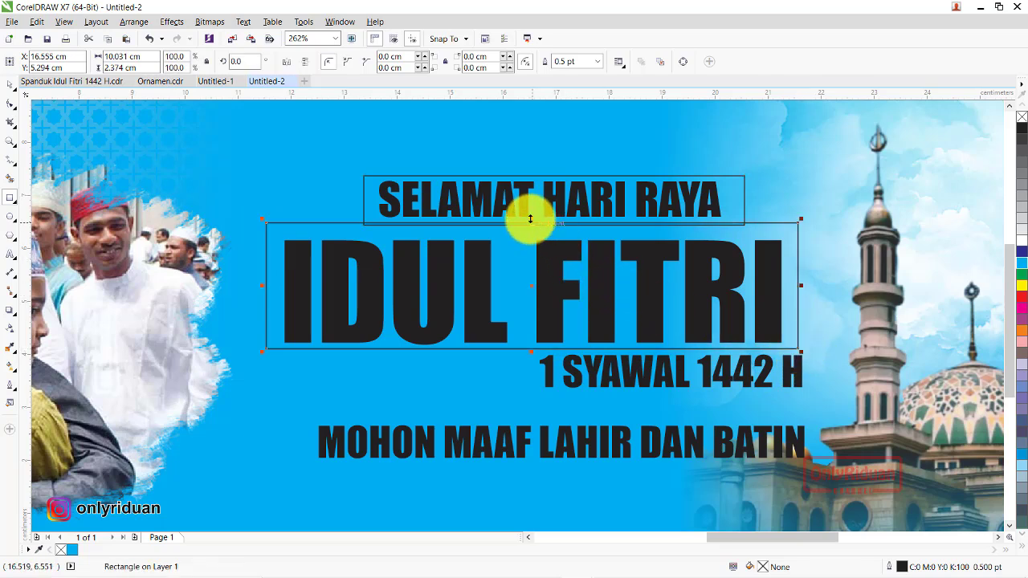
drag(530, 218, 525, 223)
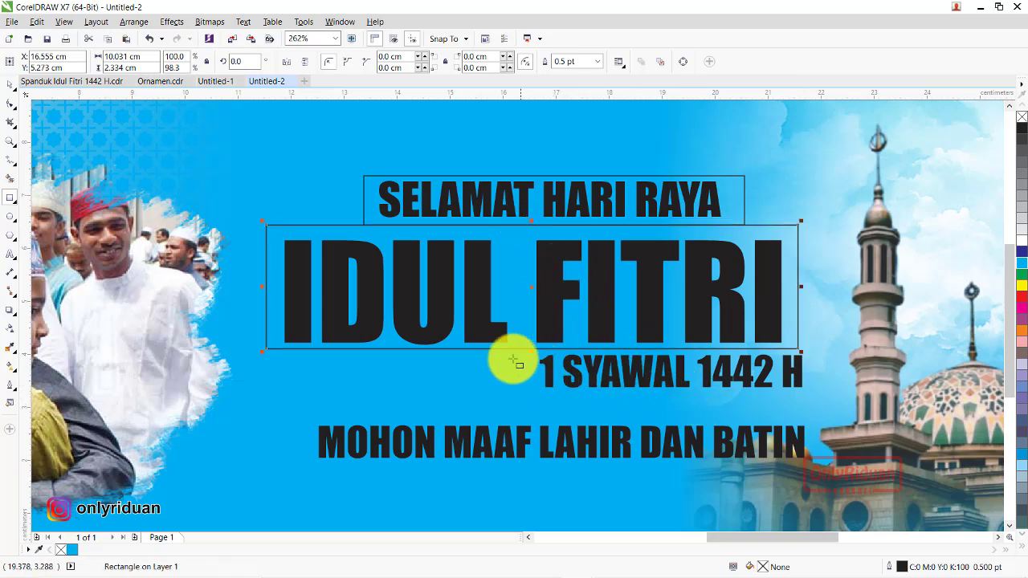
drag(524, 351, 808, 393)
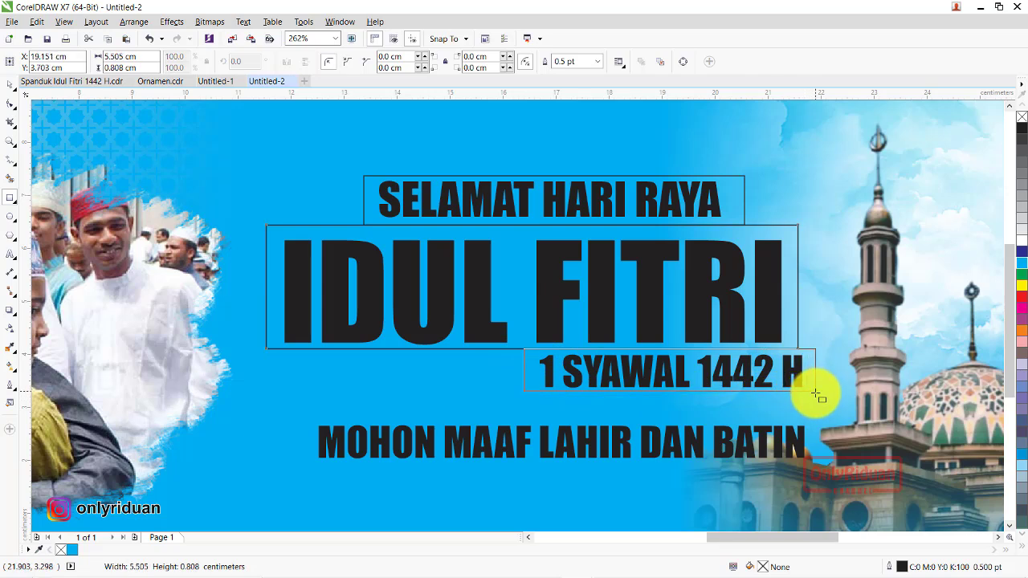
drag(818, 395, 817, 395)
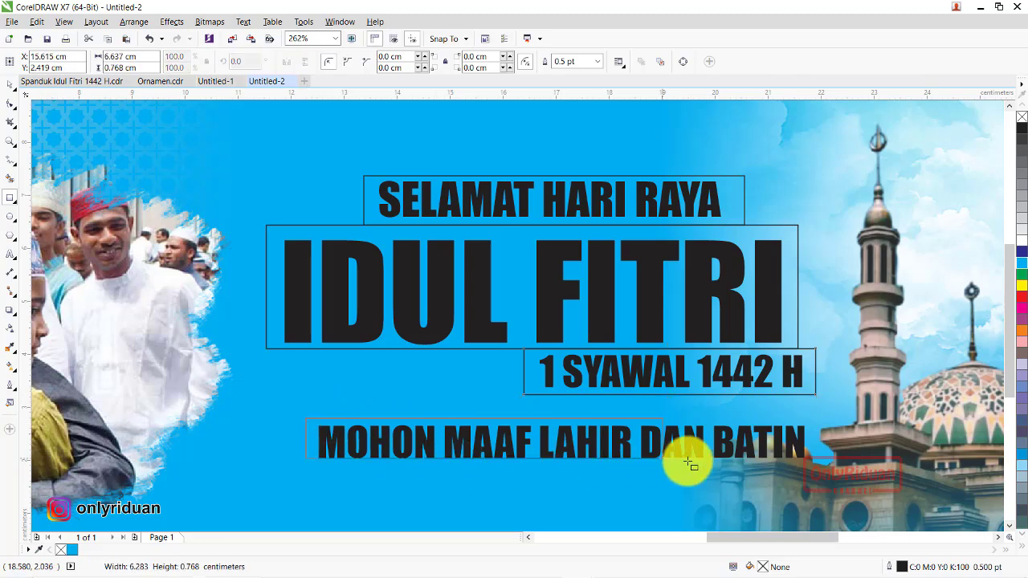
drag(304, 415, 817, 466)
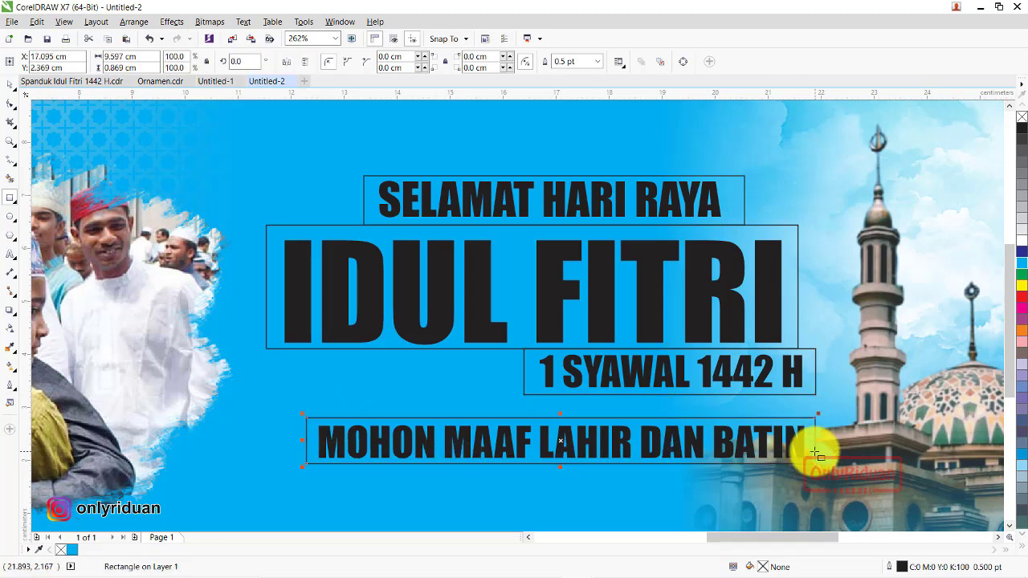
- Weld the top three rectangles into one stepped outline
click(10, 83)
scroll(697, 119, down, 2)
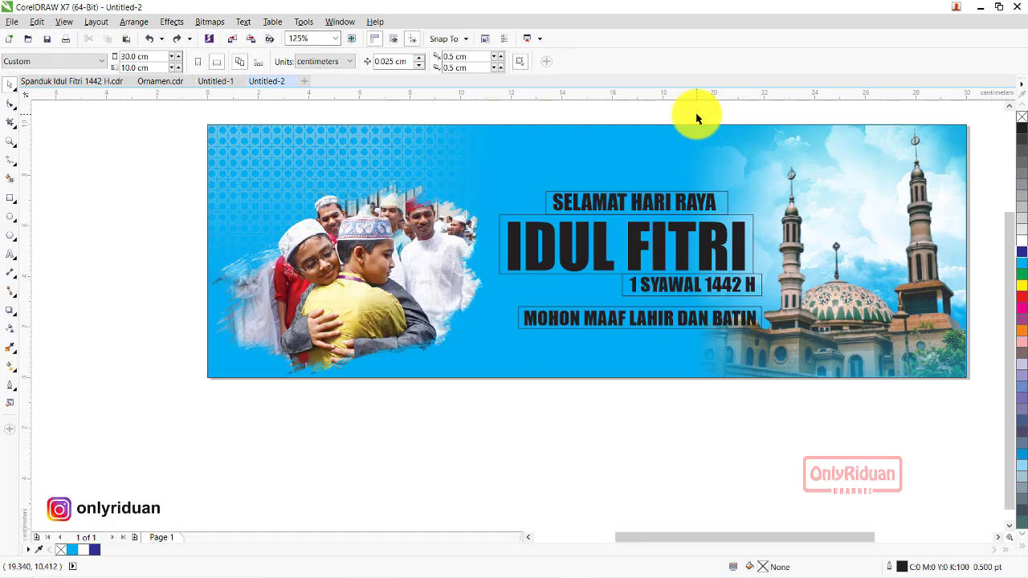
click(544, 201)
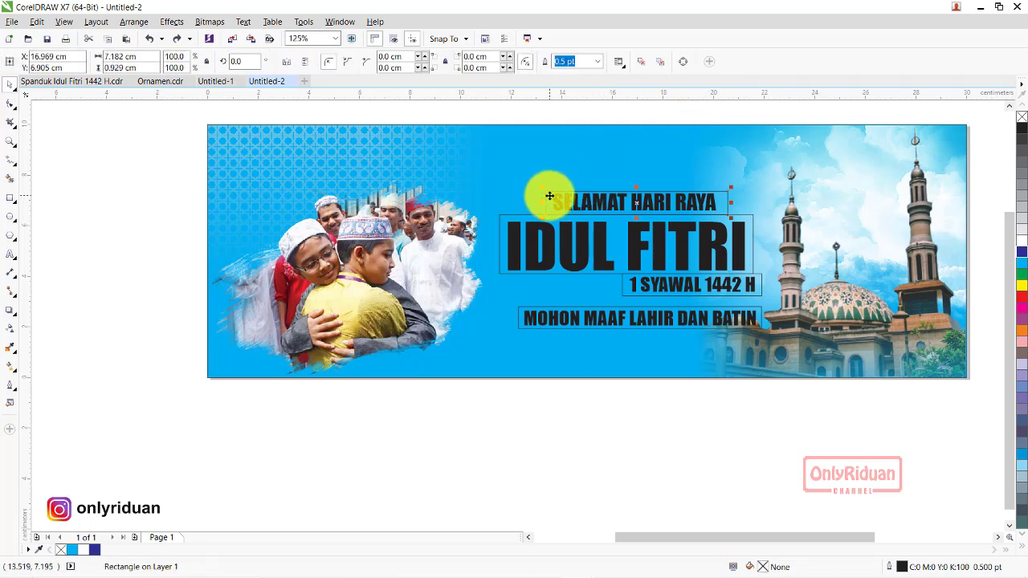
shift+click(518, 219)
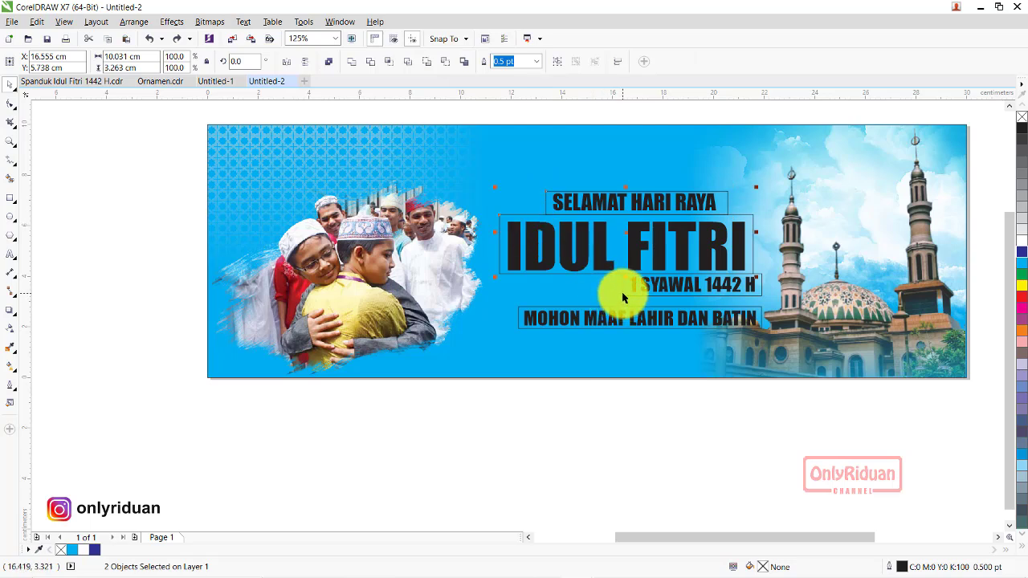
click(350, 64)
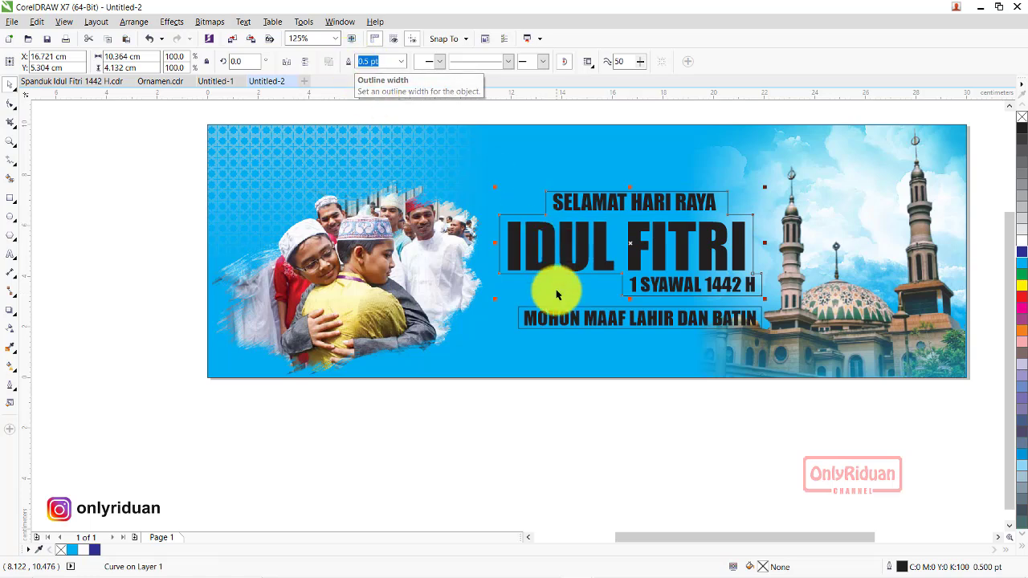
- Move the last line's rectangle and the stepped outline below the banner
click(545, 309)
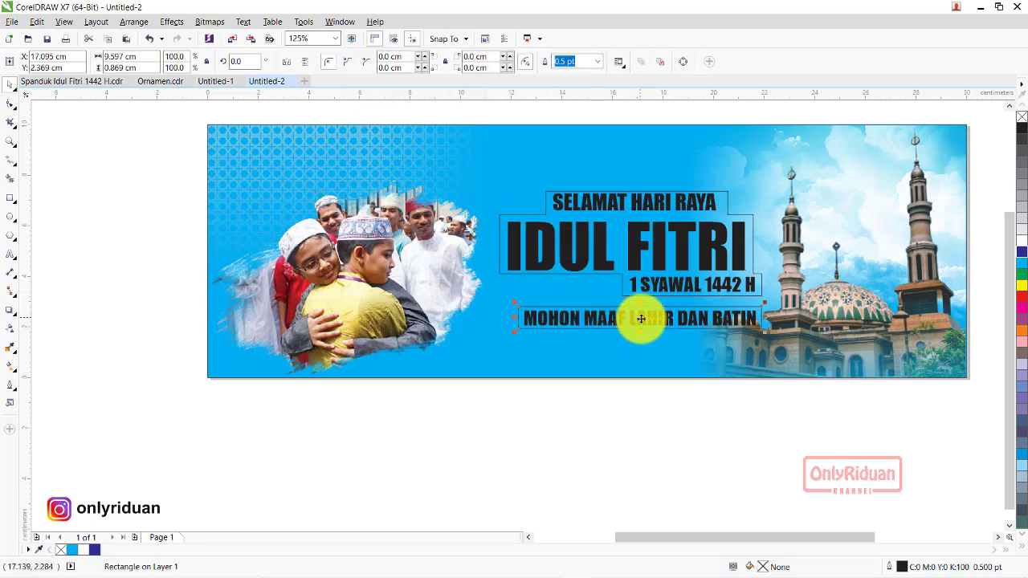
drag(641, 319, 637, 410)
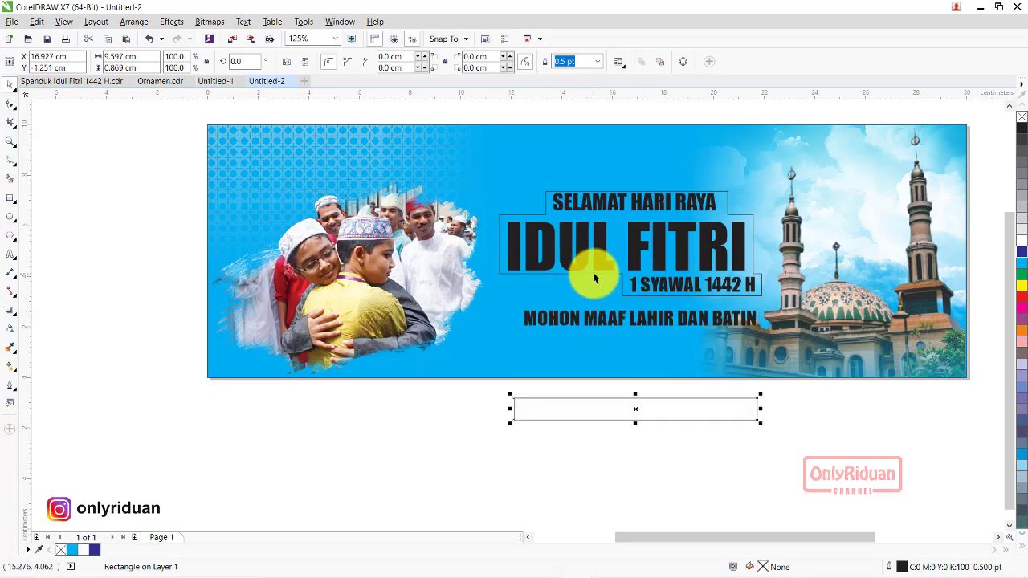
drag(595, 277, 314, 473)
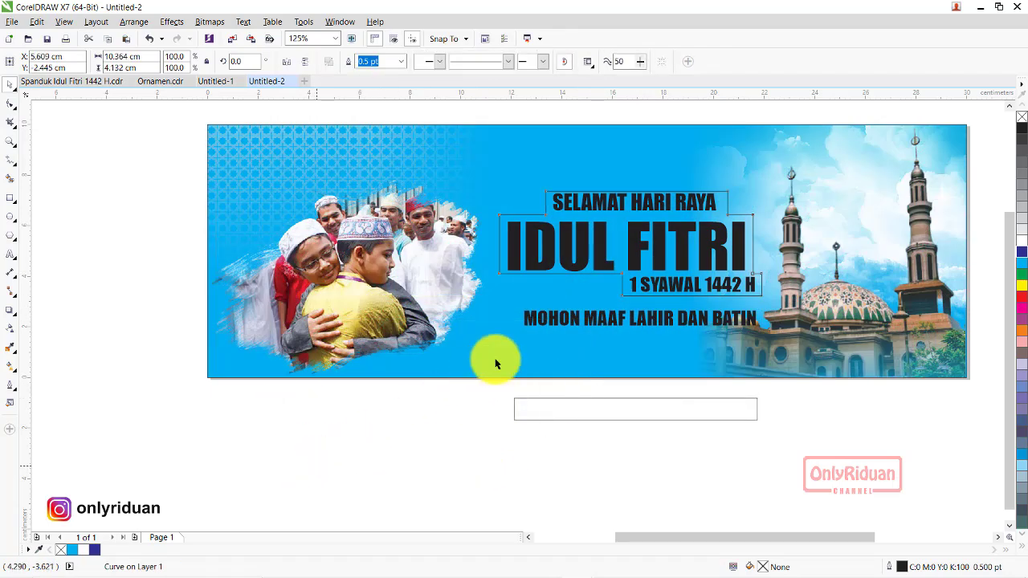
drag(482, 115, 755, 342)
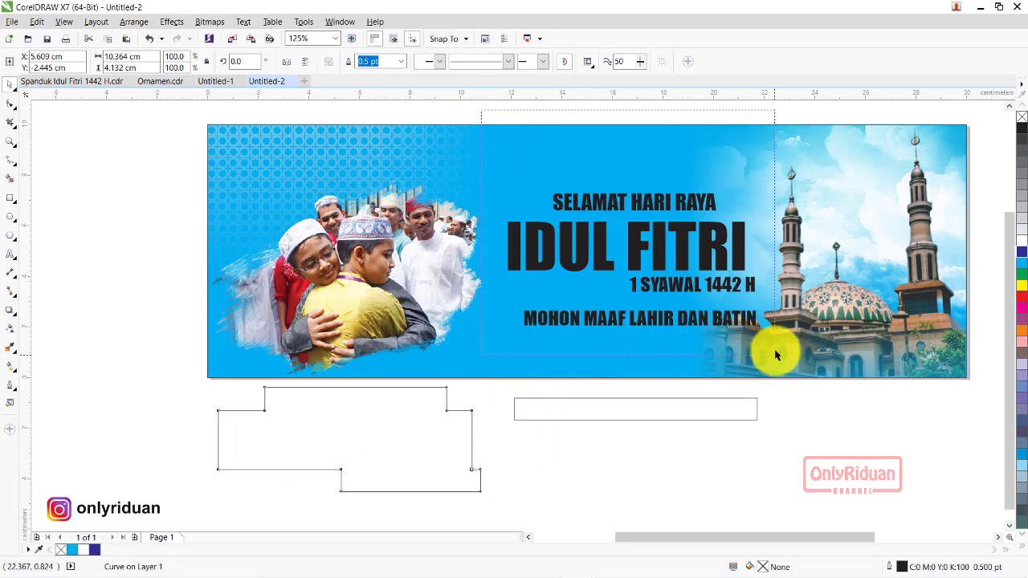
- Bring the text lines to front and fill both outline shapes dark blue
right_click(633, 262)
mouse_move(666, 418)
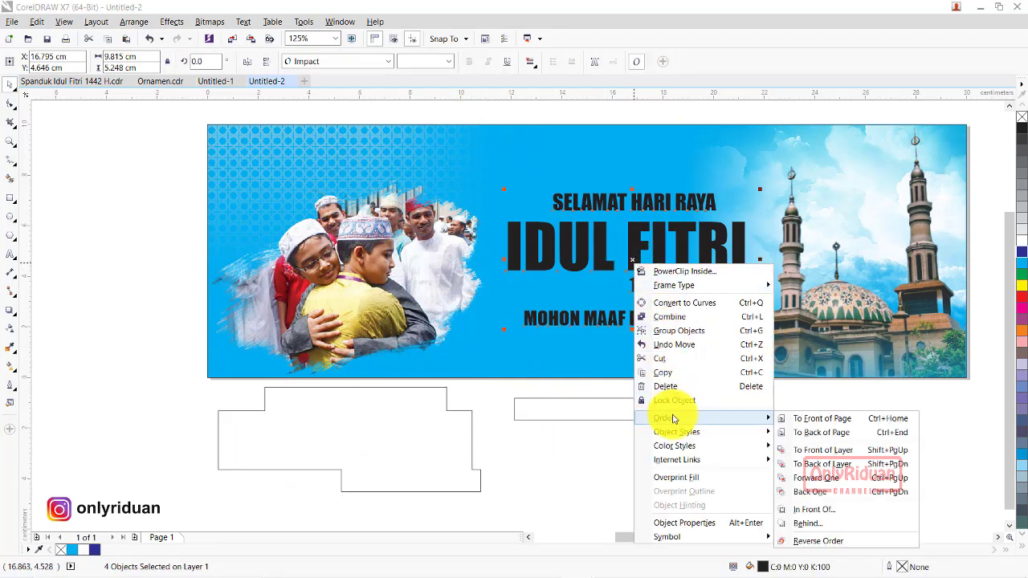
click(813, 421)
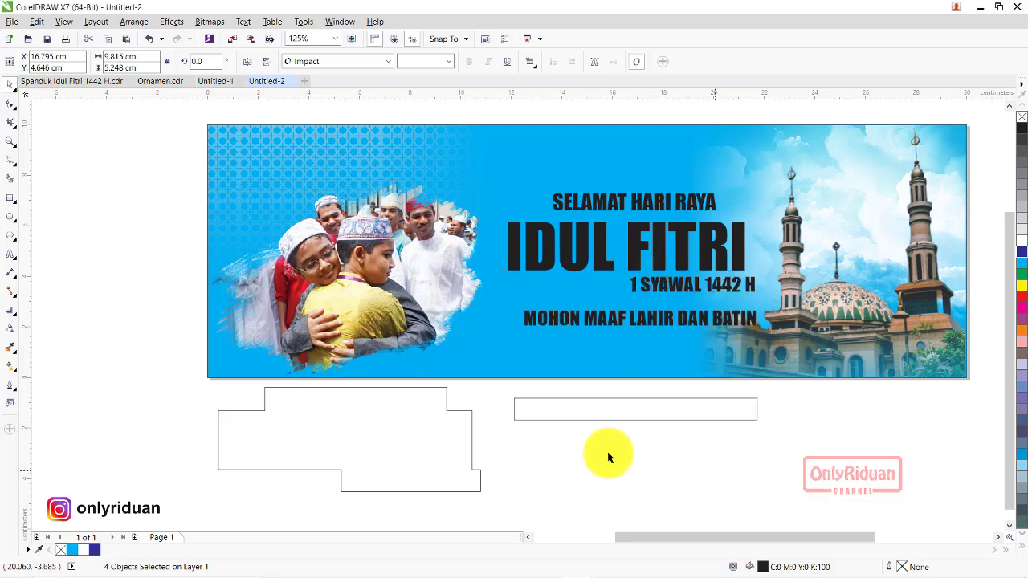
click(455, 434)
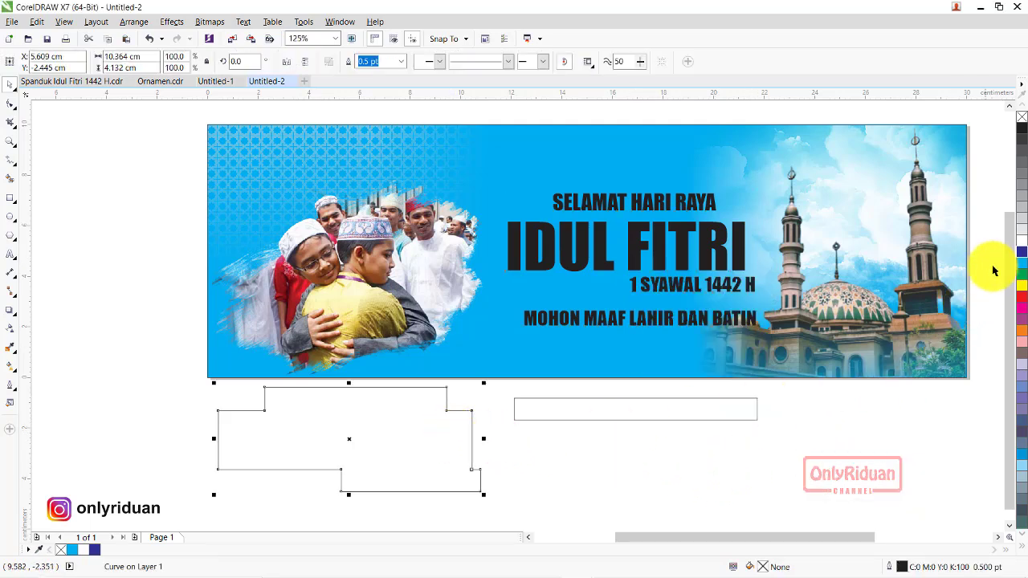
click(1022, 251)
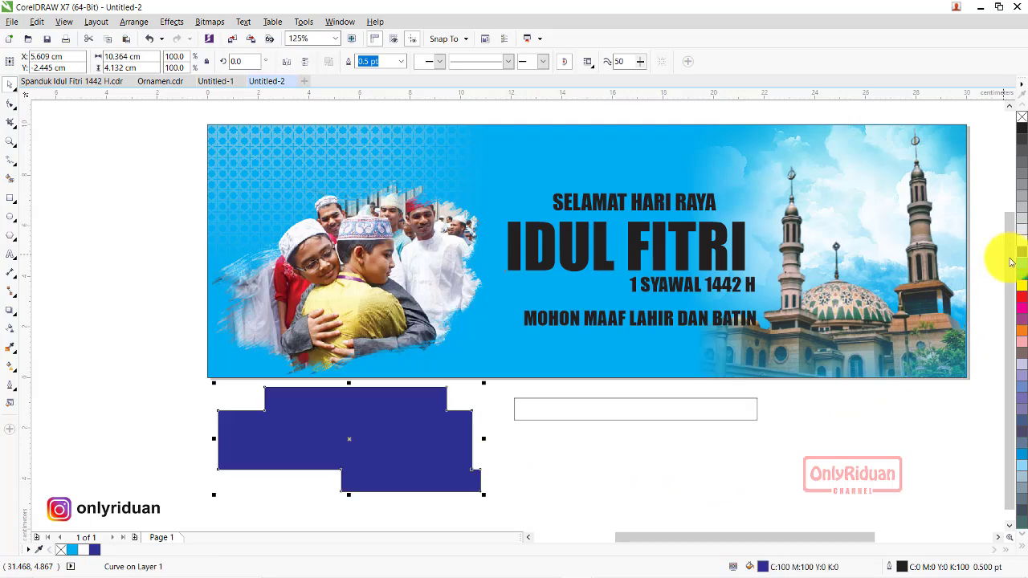
click(711, 398)
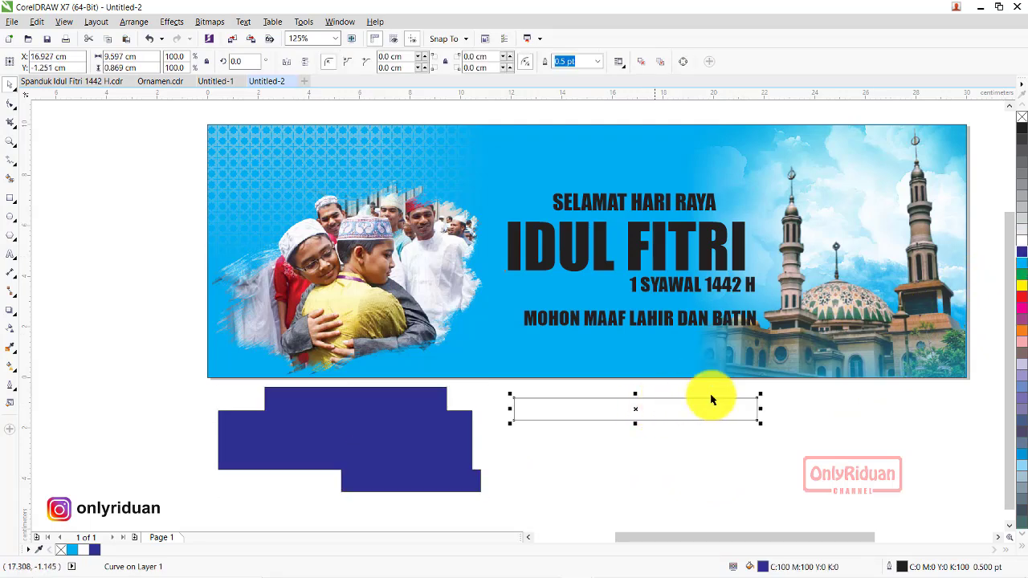
click(1022, 252)
- Colour the four greeting text lines white
click(583, 245)
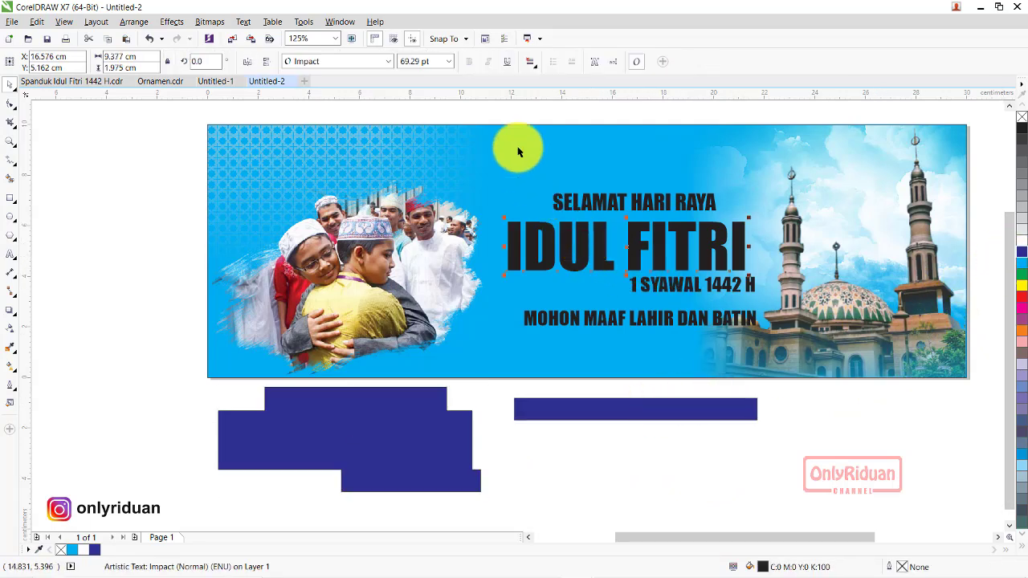
drag(472, 108, 778, 343)
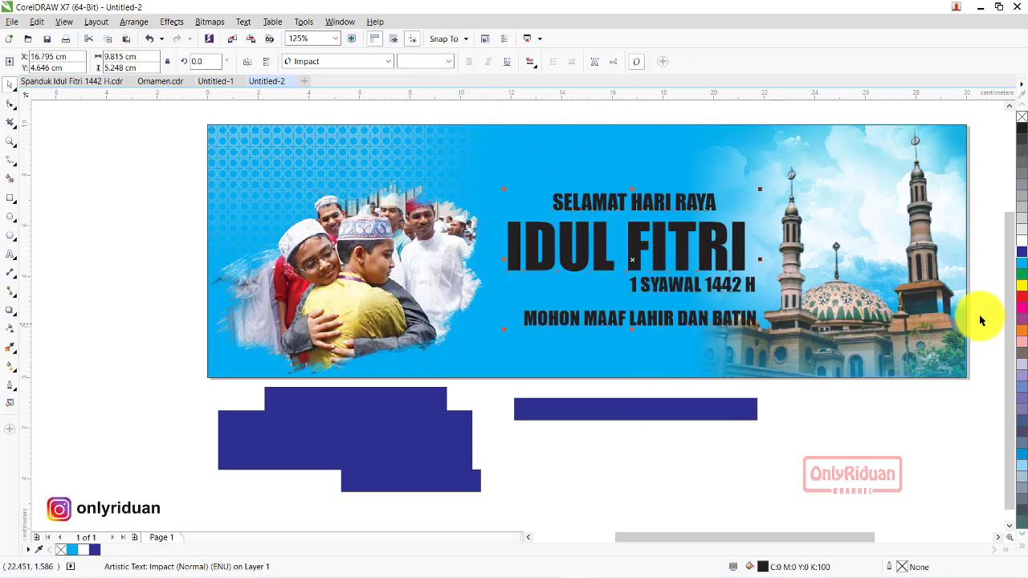
click(1021, 240)
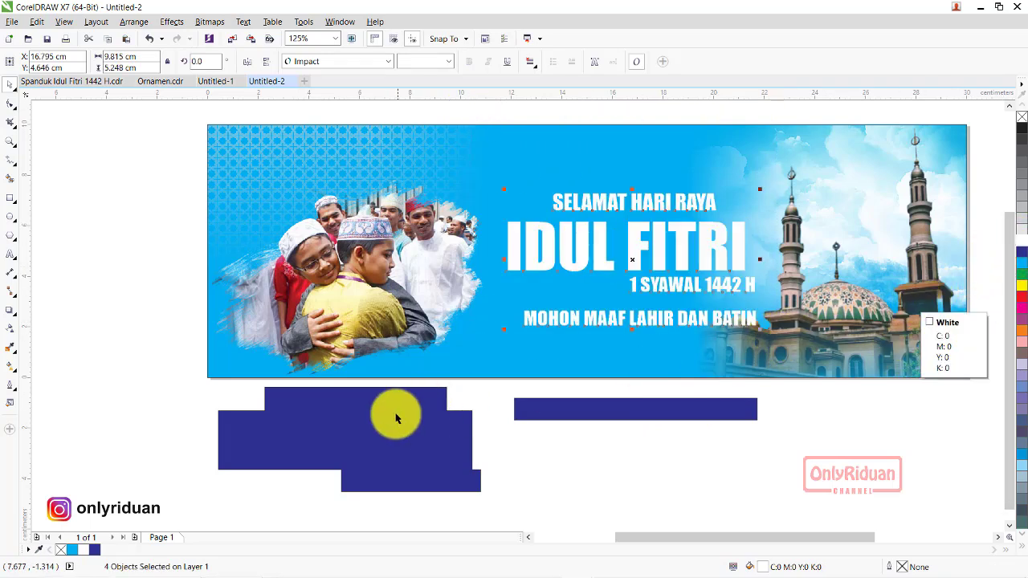
- Move the dark blue stepped shape onto the banner behind the title lines
click(367, 420)
mouse_move(367, 409)
mouse_down()
mouse_move(615, 238)
mouse_move(586, 213)
mouse_up()
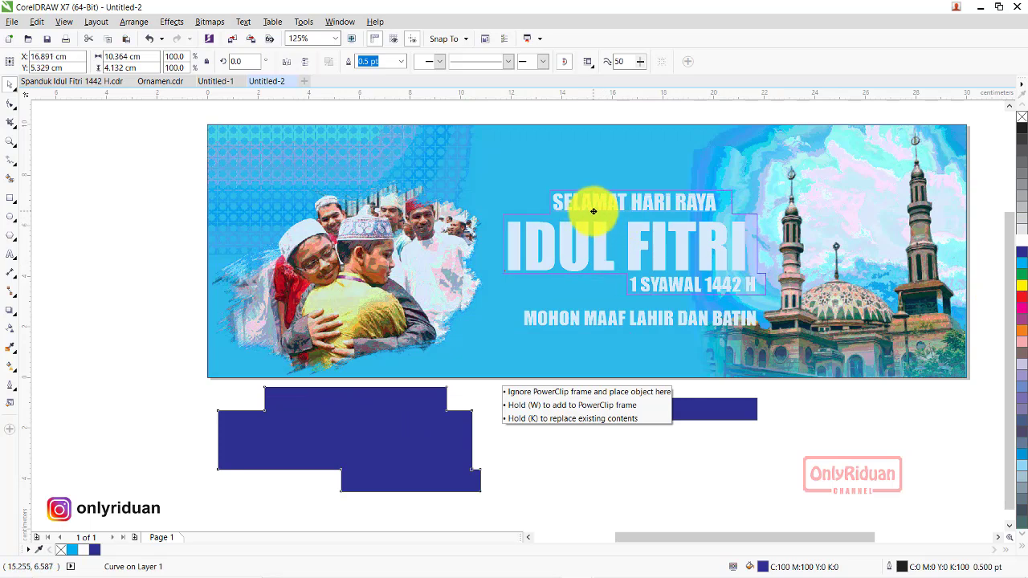
drag(592, 211, 592, 205)
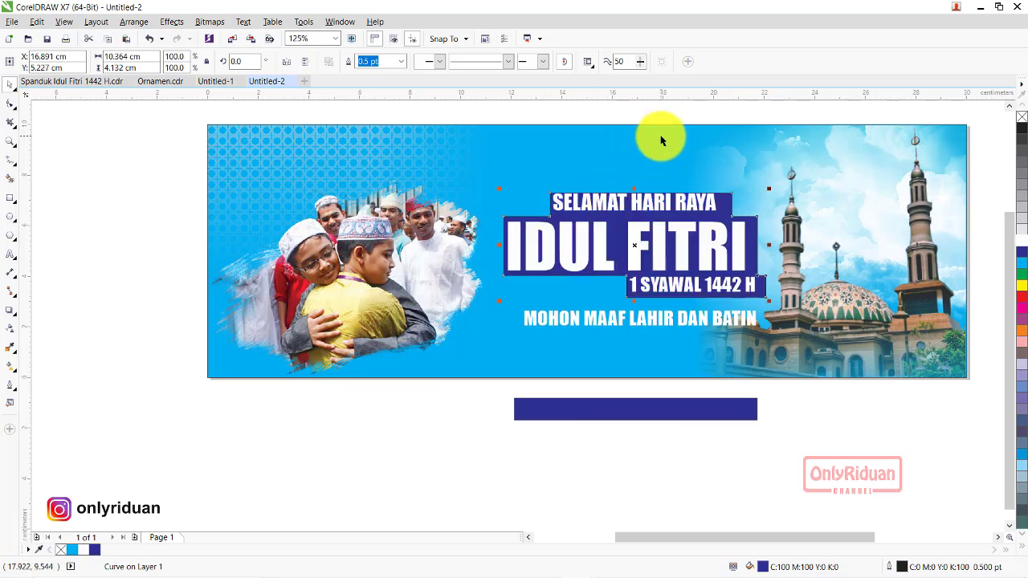
- Centre the blue rectangle behind MOHON MAAF LAHIR DAN BATIN
click(627, 410)
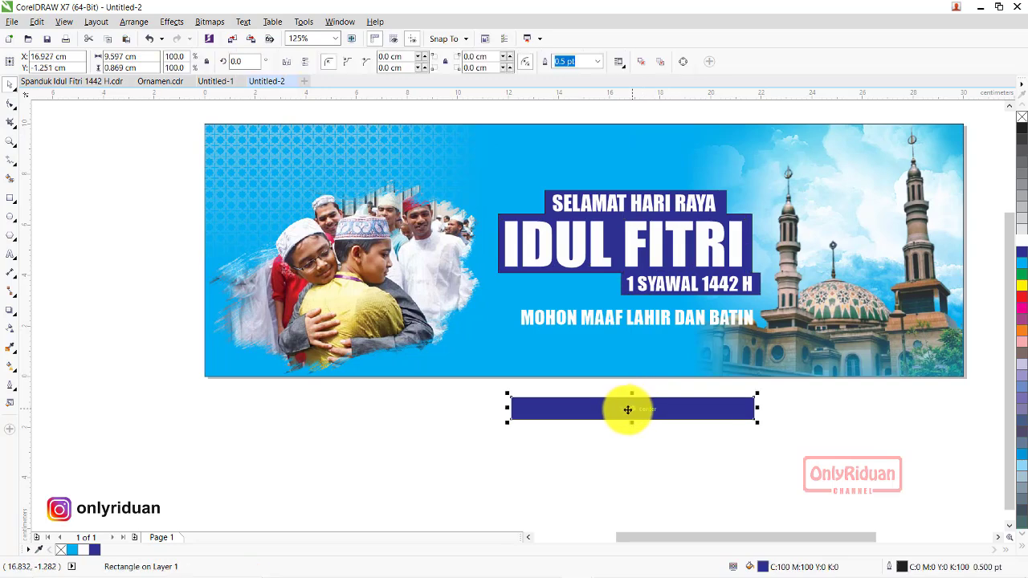
shift+click(602, 316)
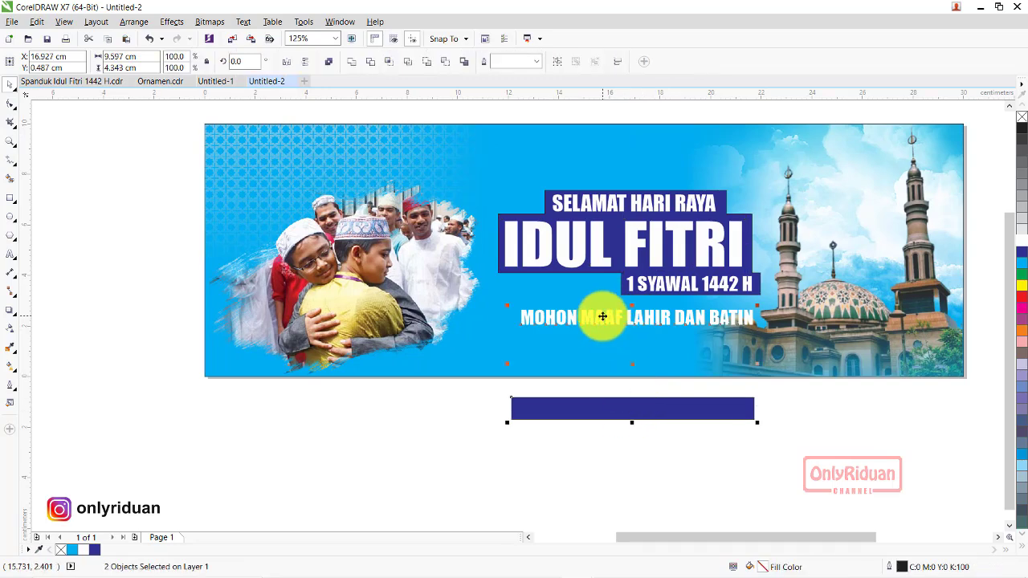
key(e)
click(652, 422)
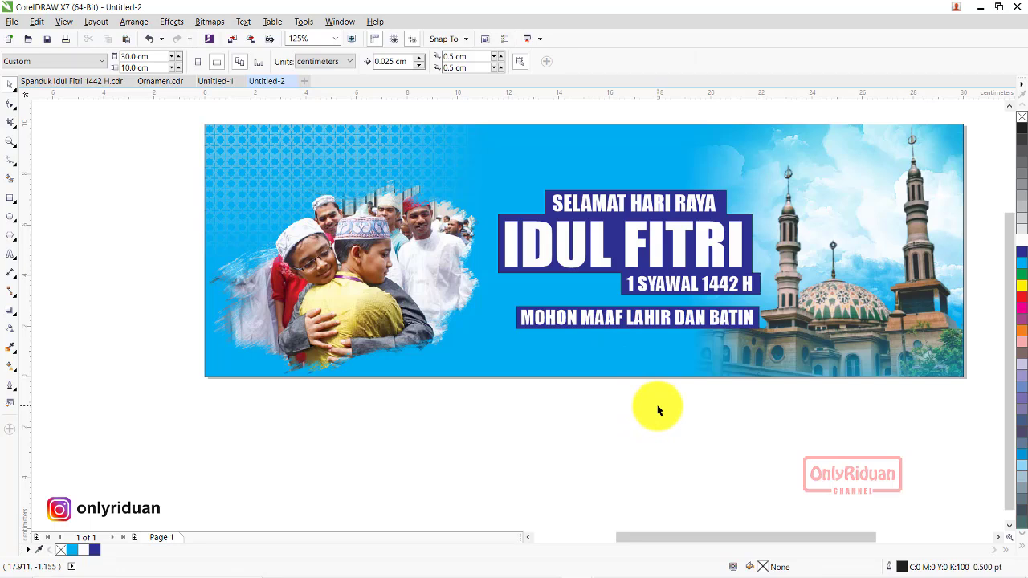
- Rotate the title block and its backings about 7.5° counter-clockwise
drag(790, 426, 477, 152)
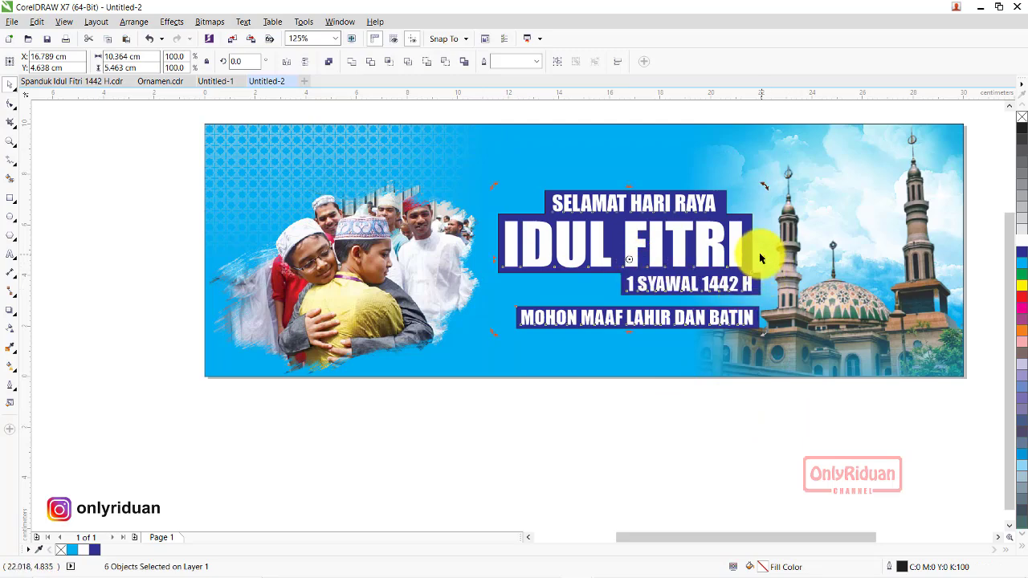
drag(765, 259, 765, 240)
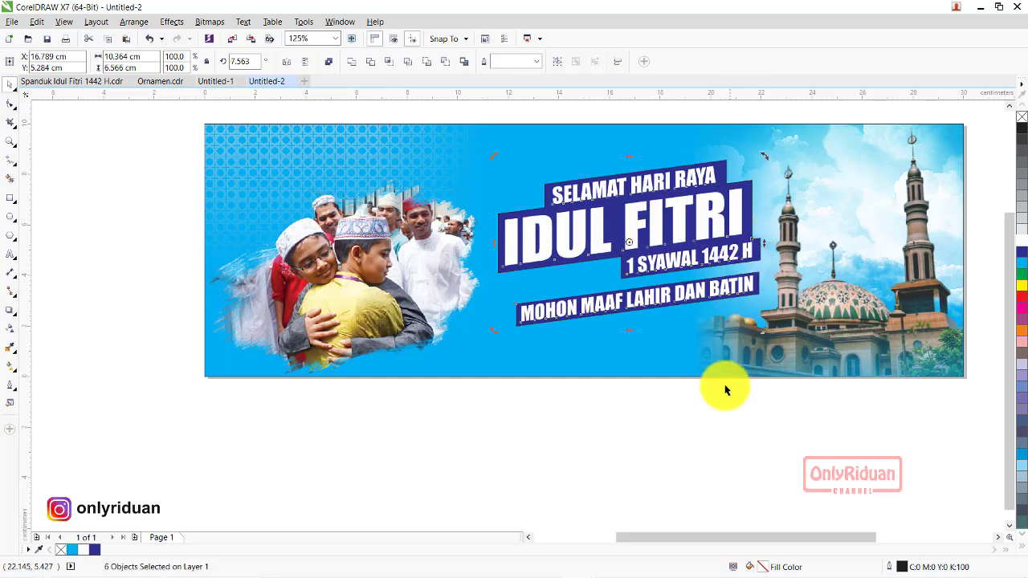
click(722, 417)
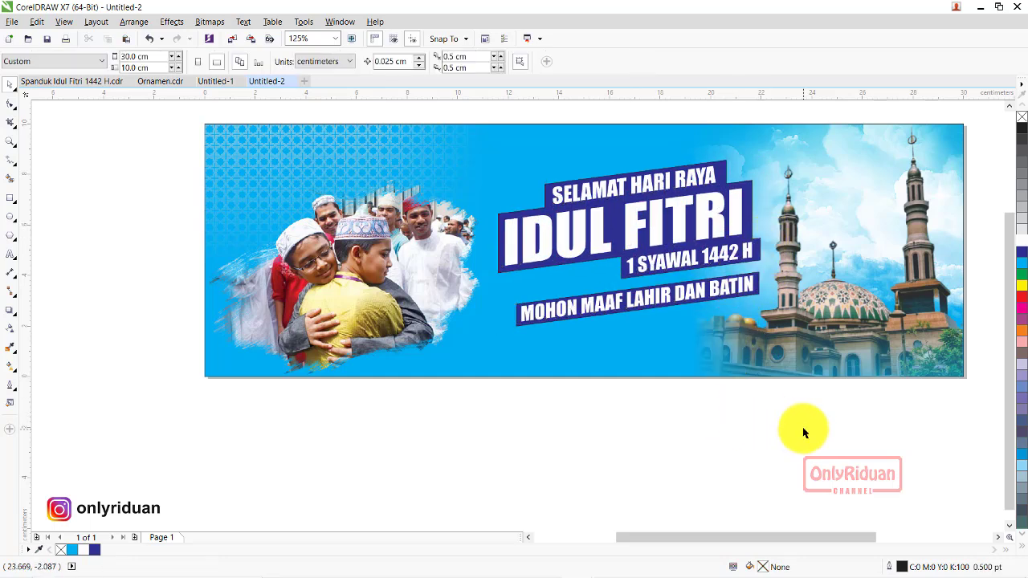
- Enlarge the whole title block to roughly 104.6%
drag(803, 428, 474, 149)
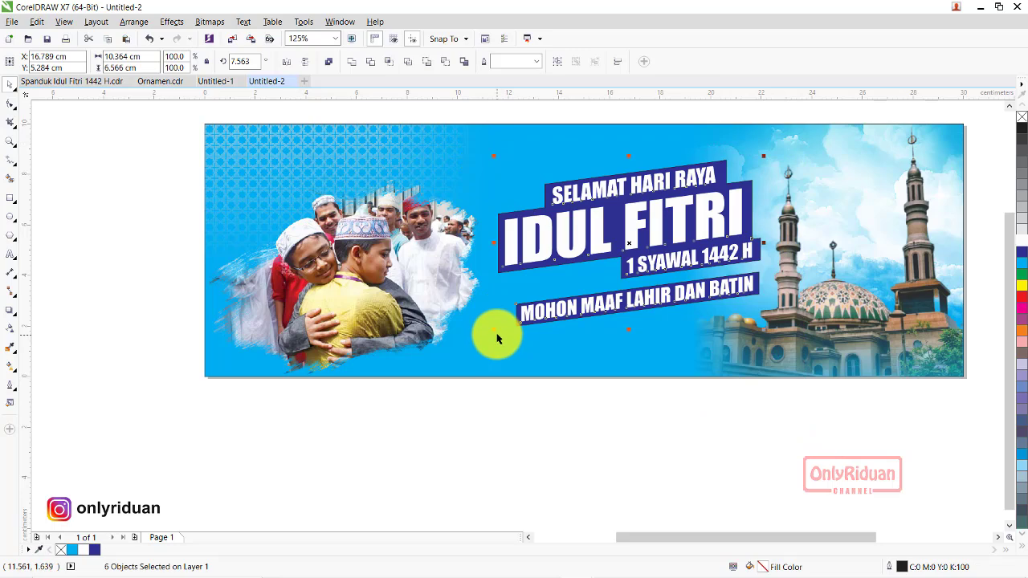
drag(494, 331, 482, 338)
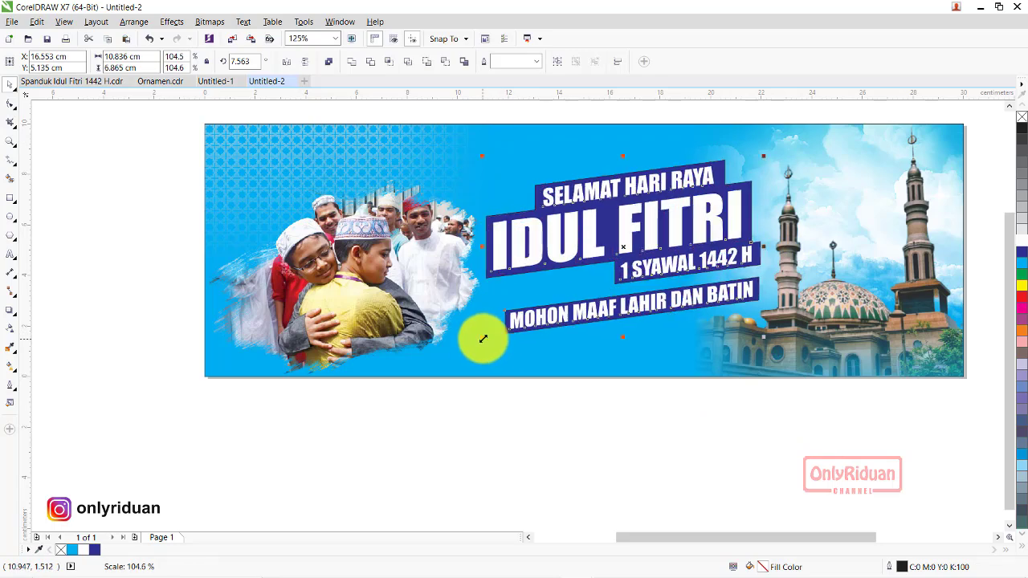
click(573, 401)
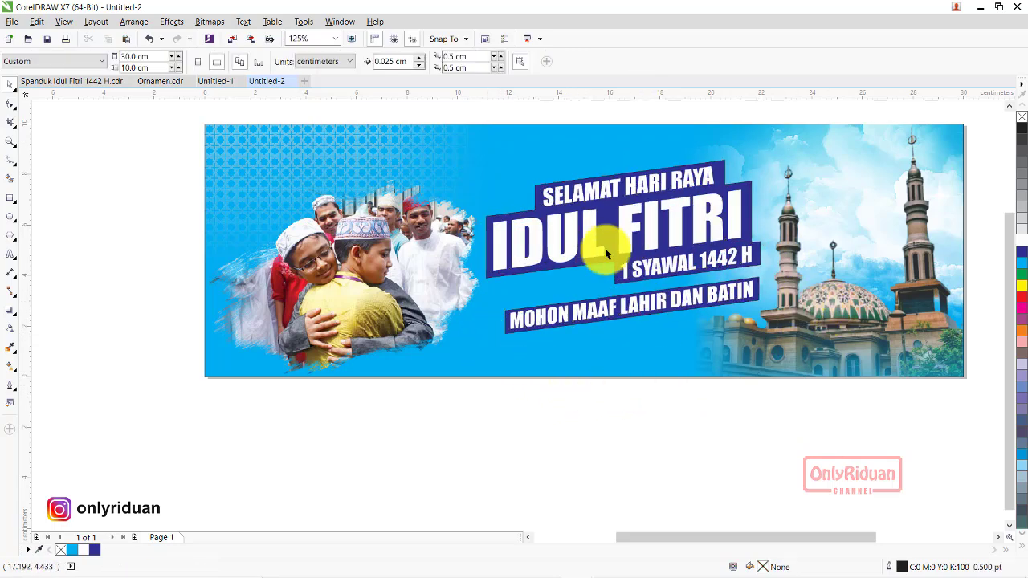
click(573, 248)
- Copy the gold gradient rectangle from Untitled-1 and paste it above the blue banner
scroll(604, 256, down, 3)
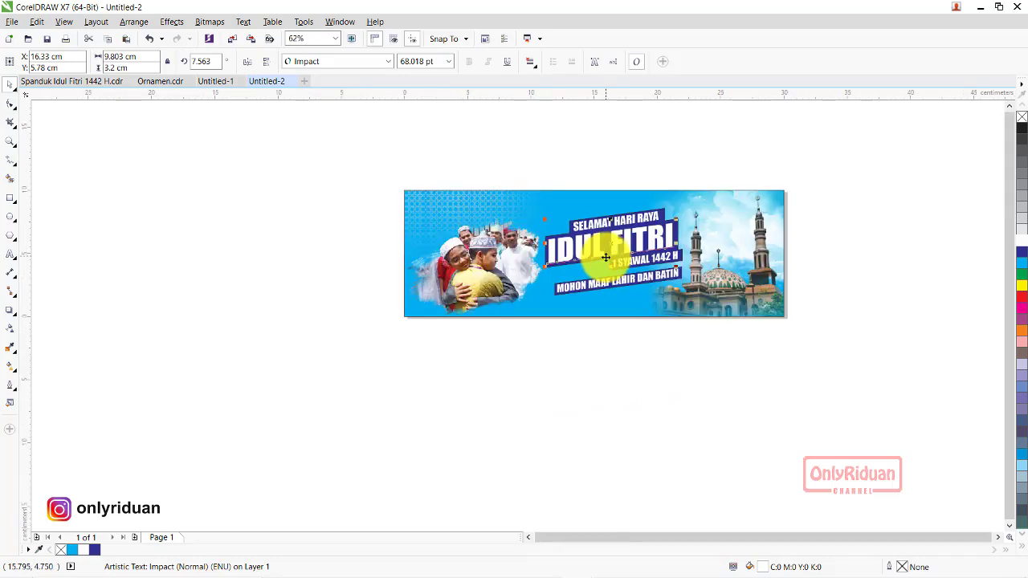
click(215, 84)
click(843, 272)
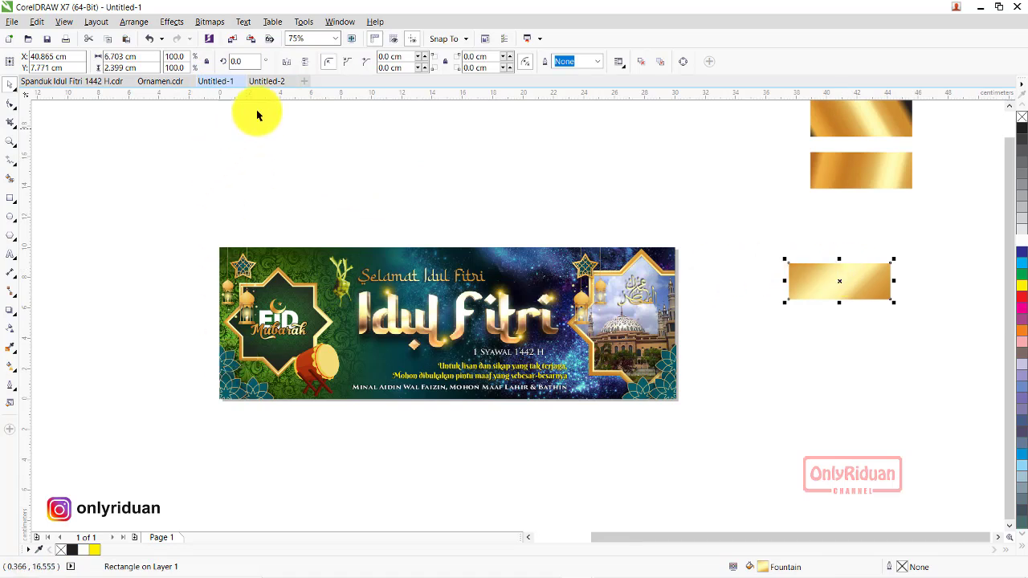
click(268, 82)
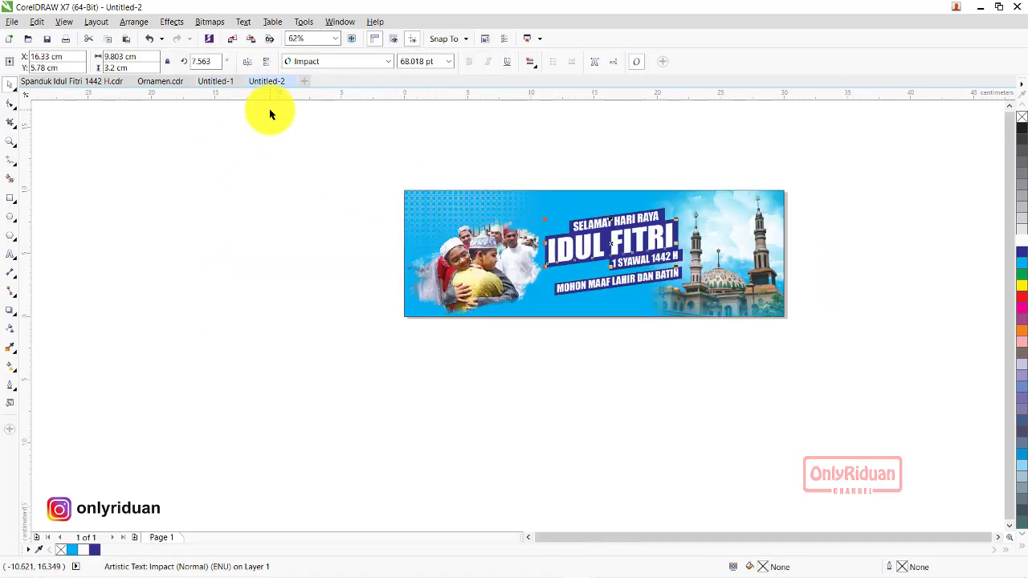
key(ctrl+v)
drag(935, 214, 684, 160)
scroll(683, 161, up, 2)
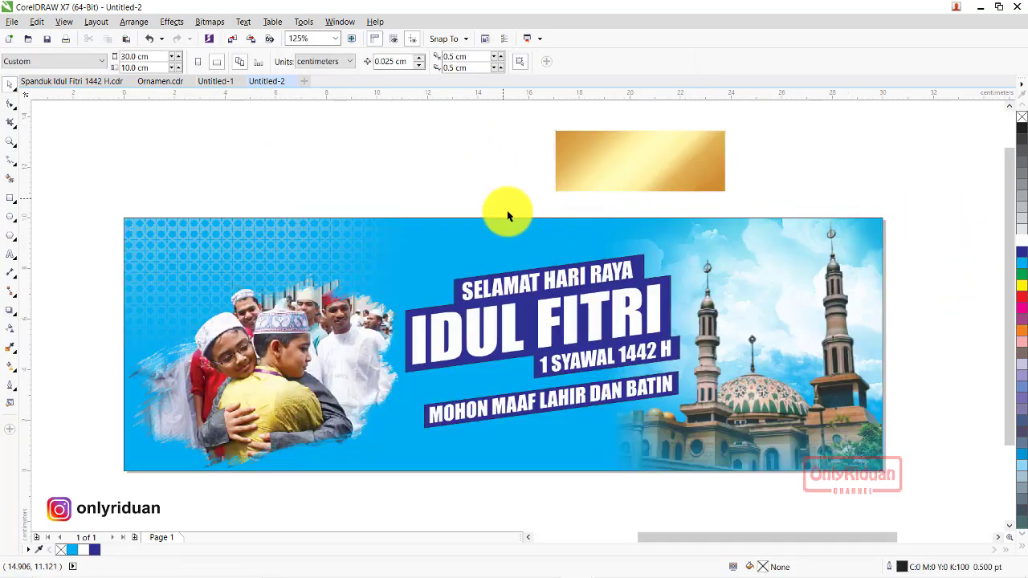
click(535, 307)
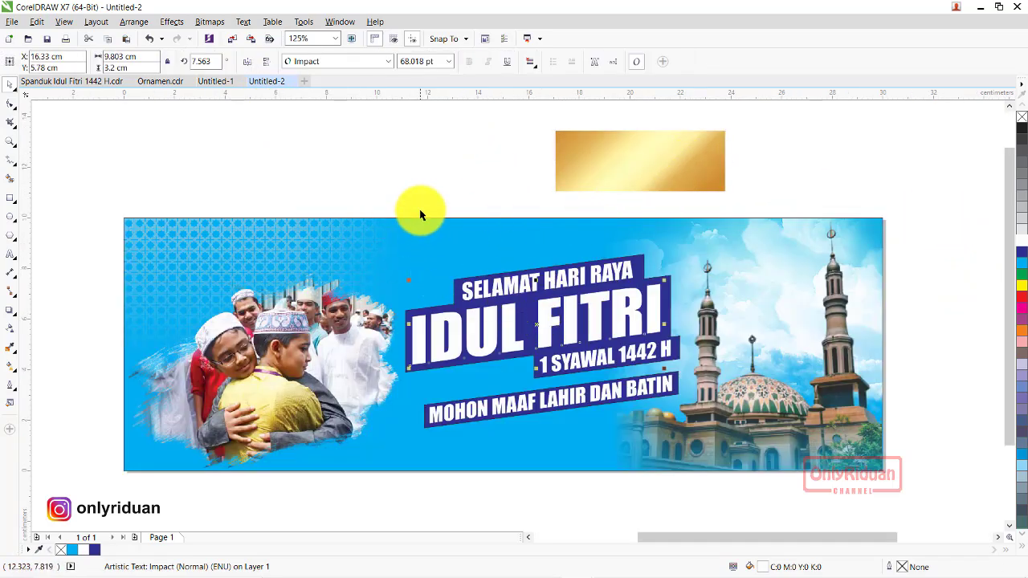
- Copy the gold rectangle's gradient fill onto IDUL FITRI via Copy Properties From
click(36, 22)
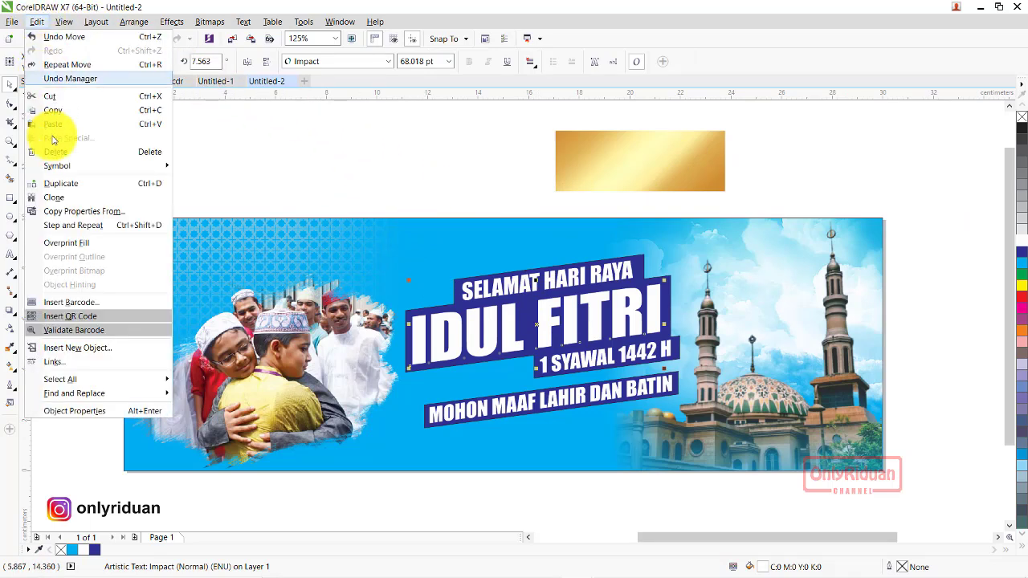
click(72, 214)
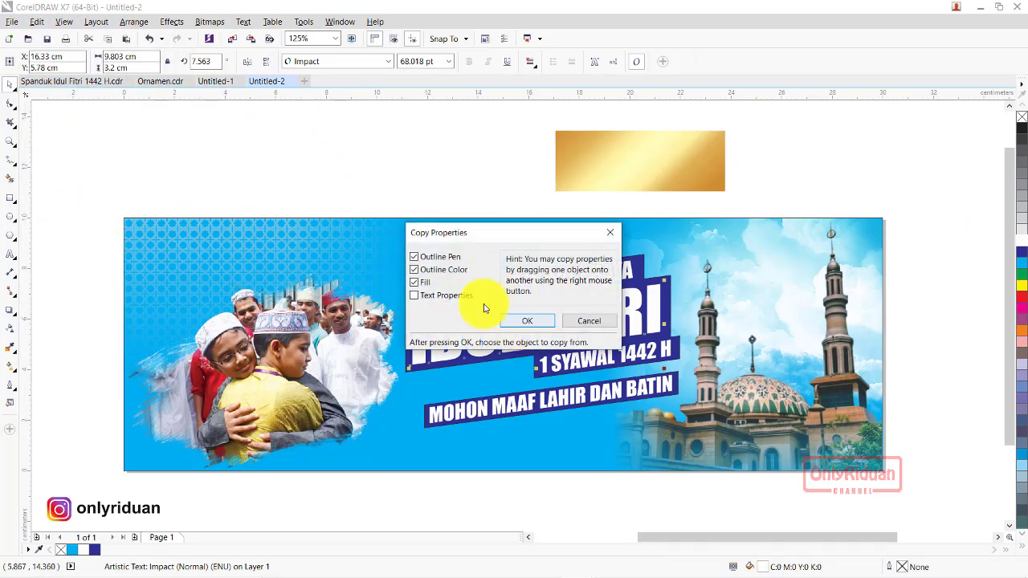
click(527, 321)
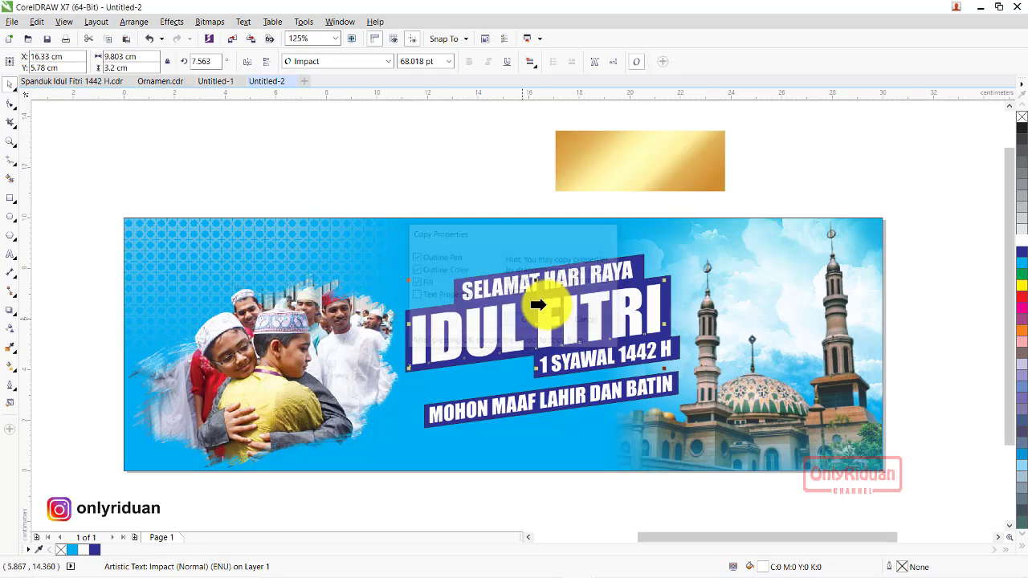
click(619, 168)
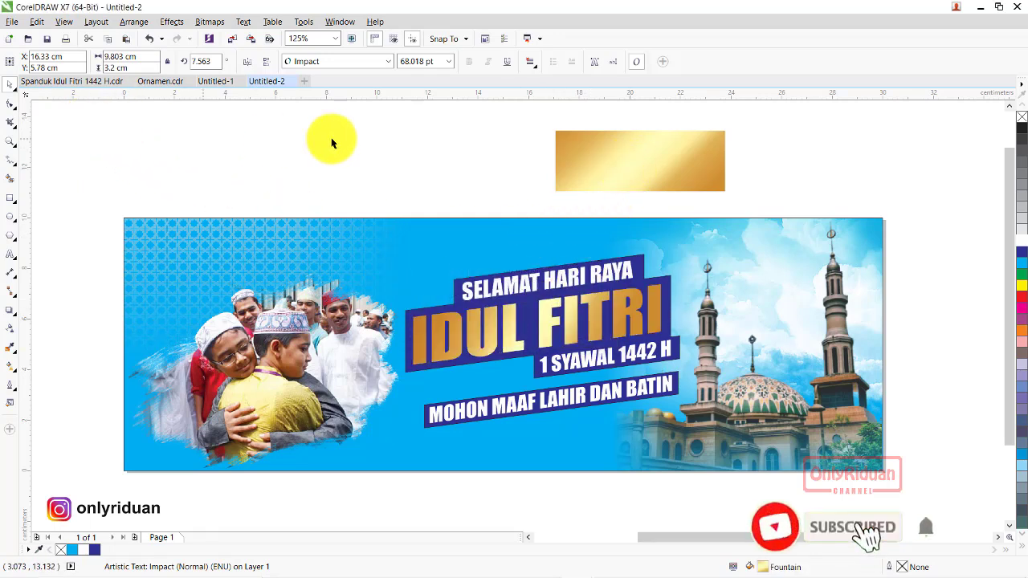
key(Escape)
- Colour the 1 SYAWAL 1442 H line light blue and move the gold rectangle aside
click(591, 363)
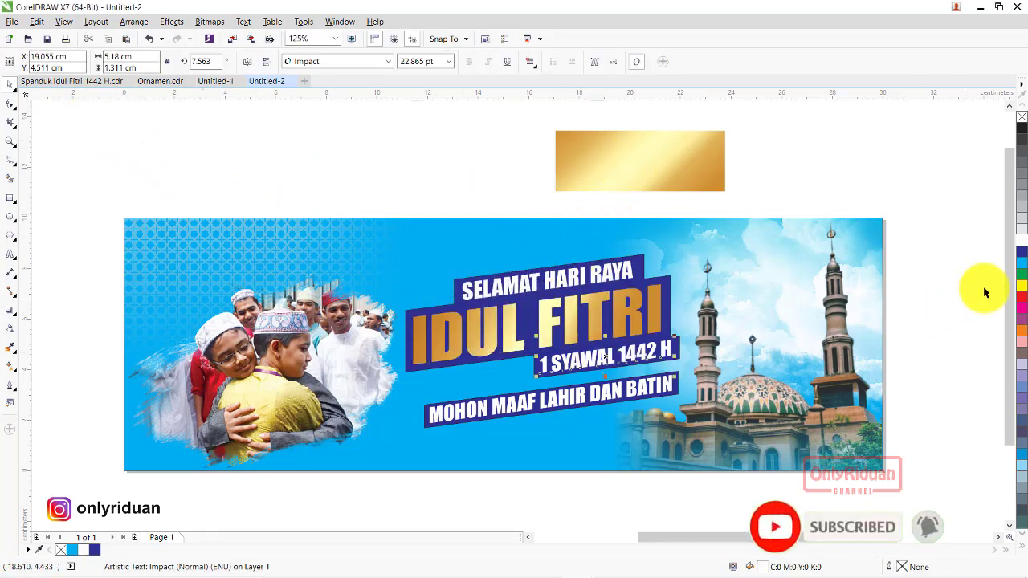
click(835, 165)
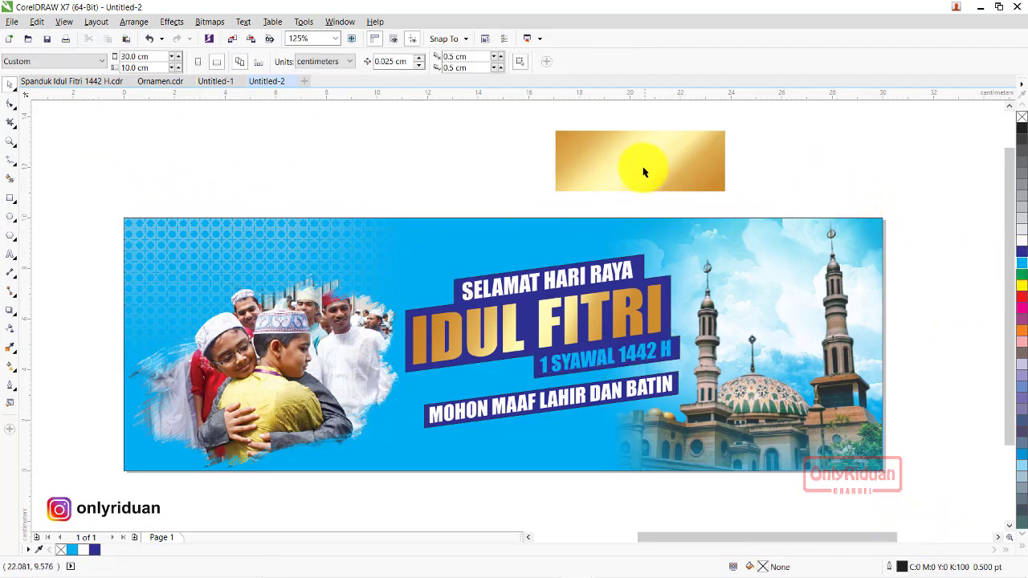
drag(602, 153, 760, 137)
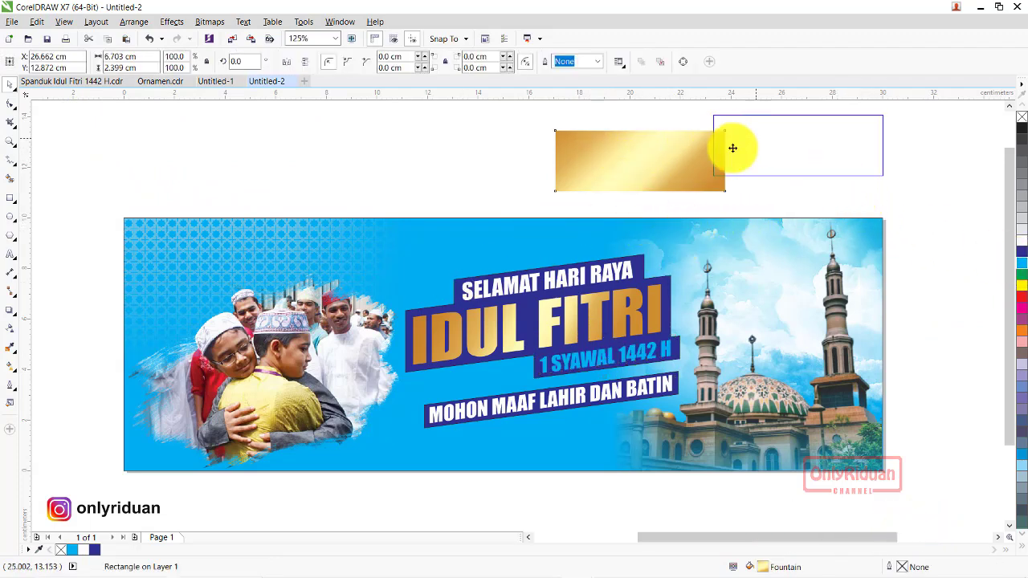
- Zoom into the title area and remove the outline from the blue backing behind IDUL FITRI
click(12, 142)
mouse_move(356, 194)
mouse_down()
mouse_move(732, 455)
mouse_move(734, 490)
mouse_up()
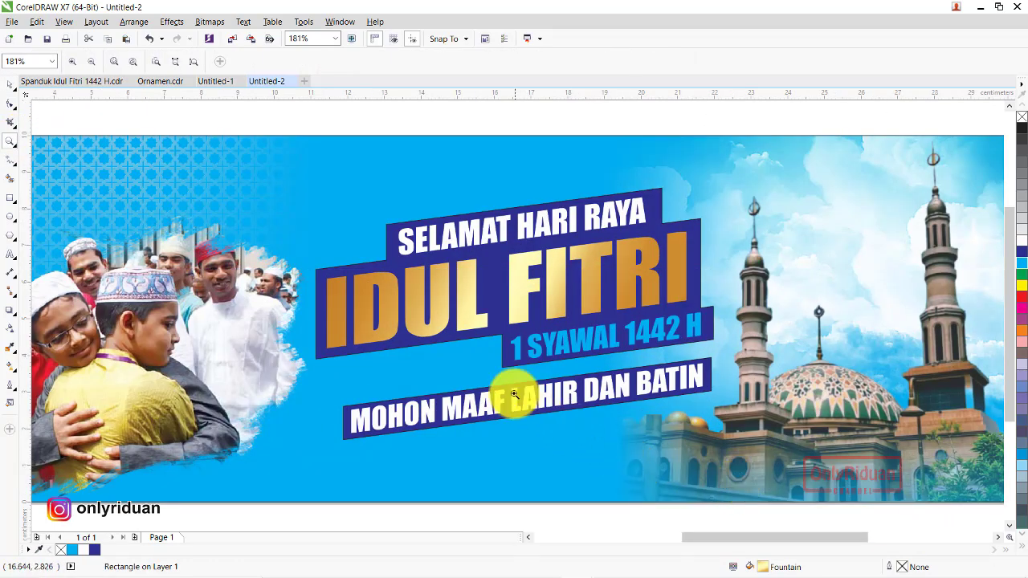
click(10, 85)
click(378, 256)
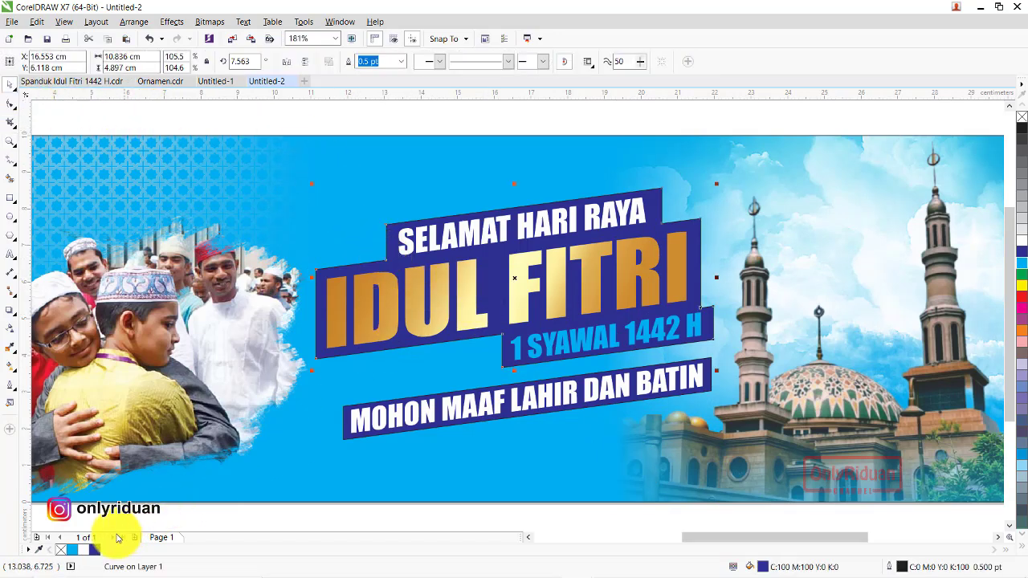
right_click(62, 549)
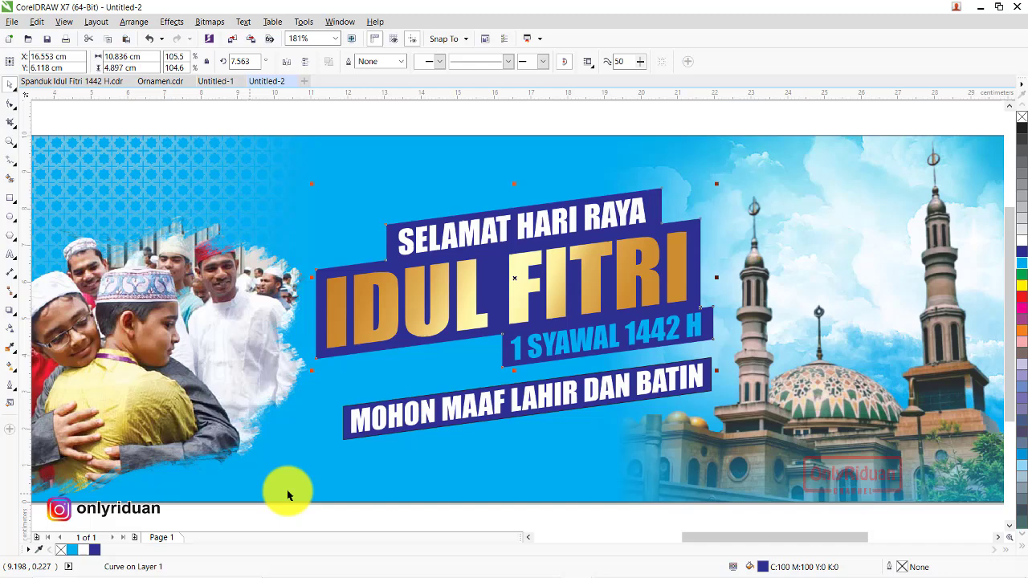
- Set the outline width of the band behind MOHON MAAF LAHIR DAN BATIN to None
click(350, 443)
click(586, 64)
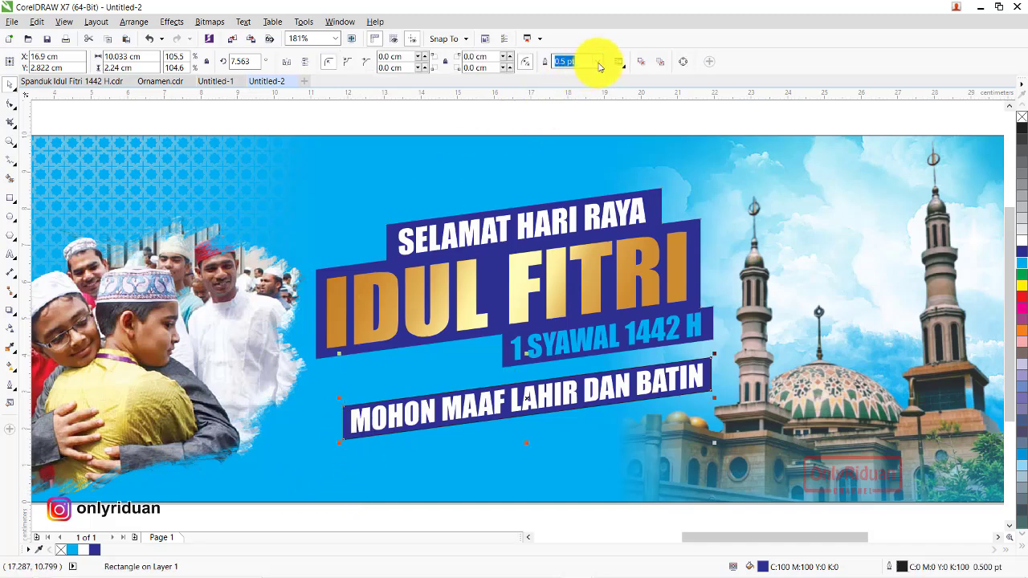
click(598, 62)
click(580, 75)
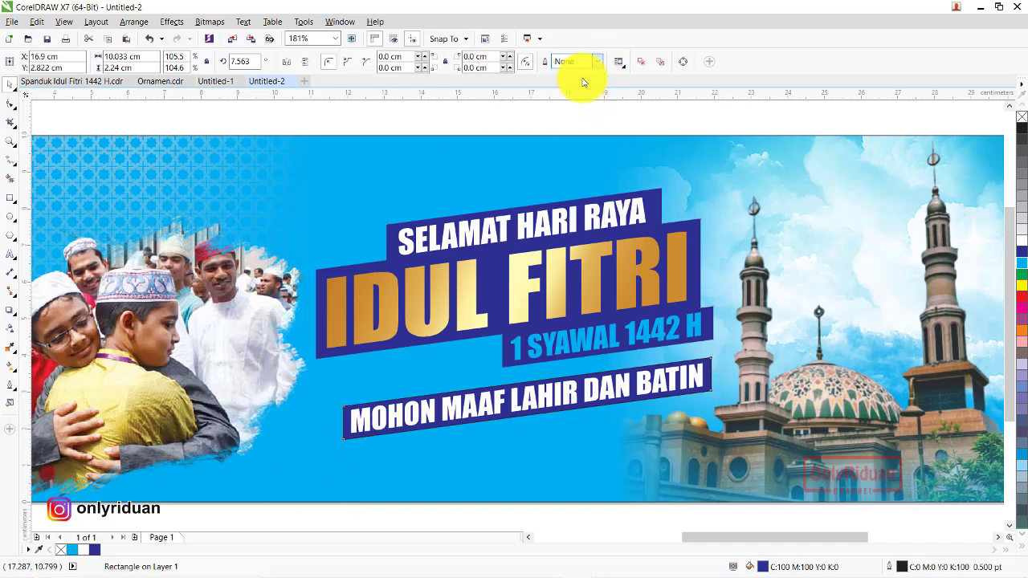
click(447, 297)
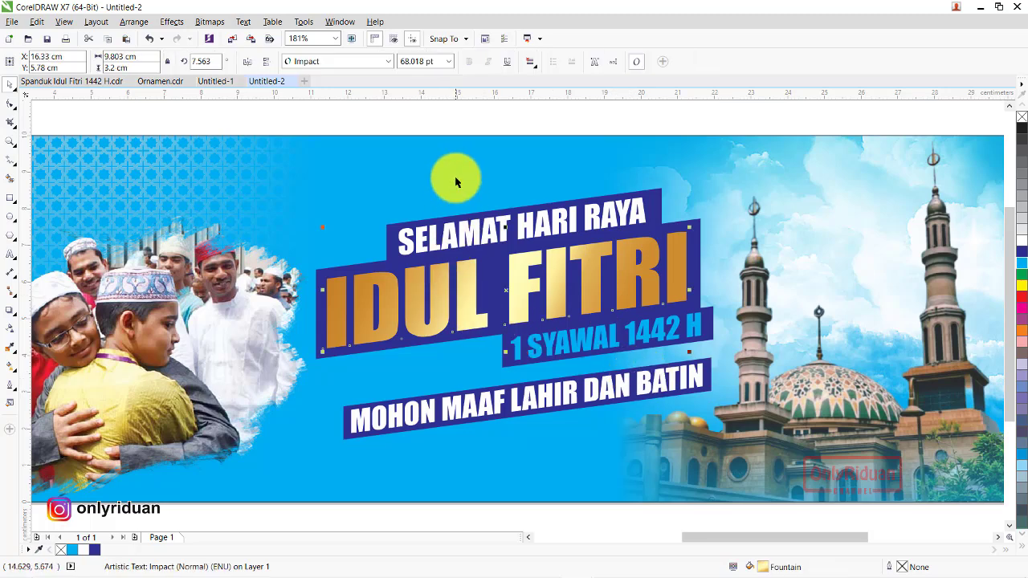
- Apply the Flat Bottom Left drop shadow preset to the SELAMAT HARI RAYA text
click(451, 235)
click(451, 234)
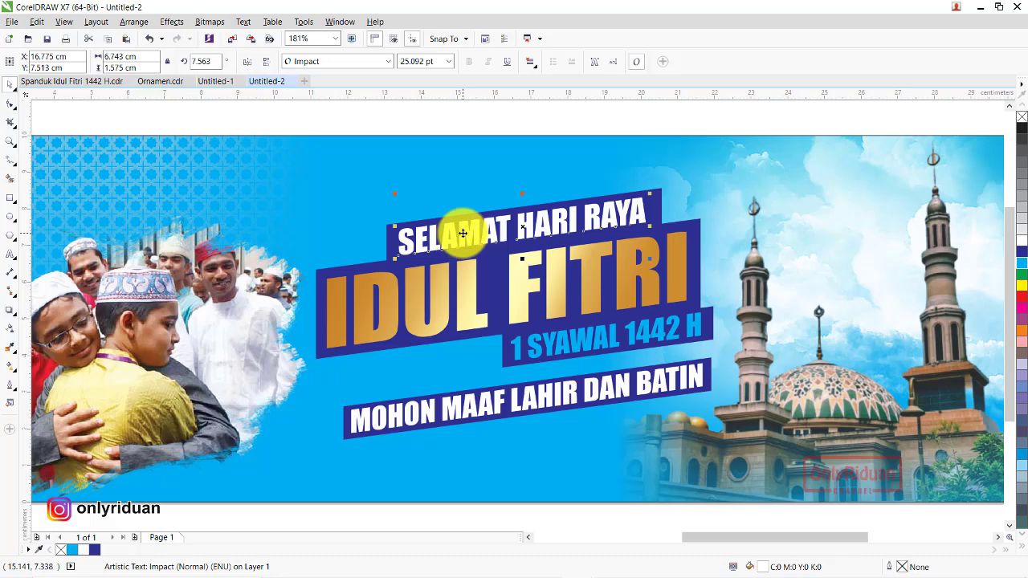
click(10, 310)
click(56, 310)
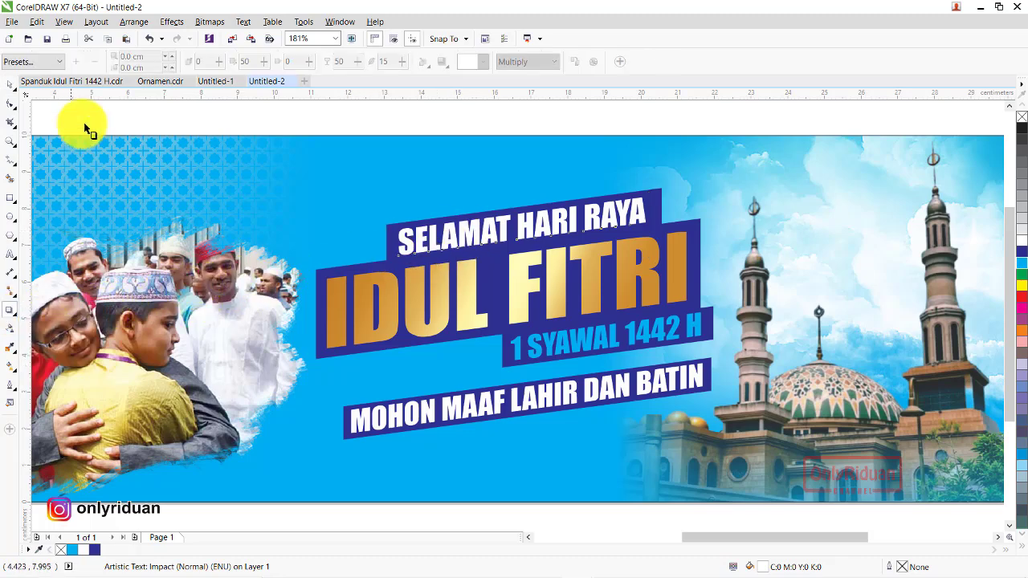
click(50, 63)
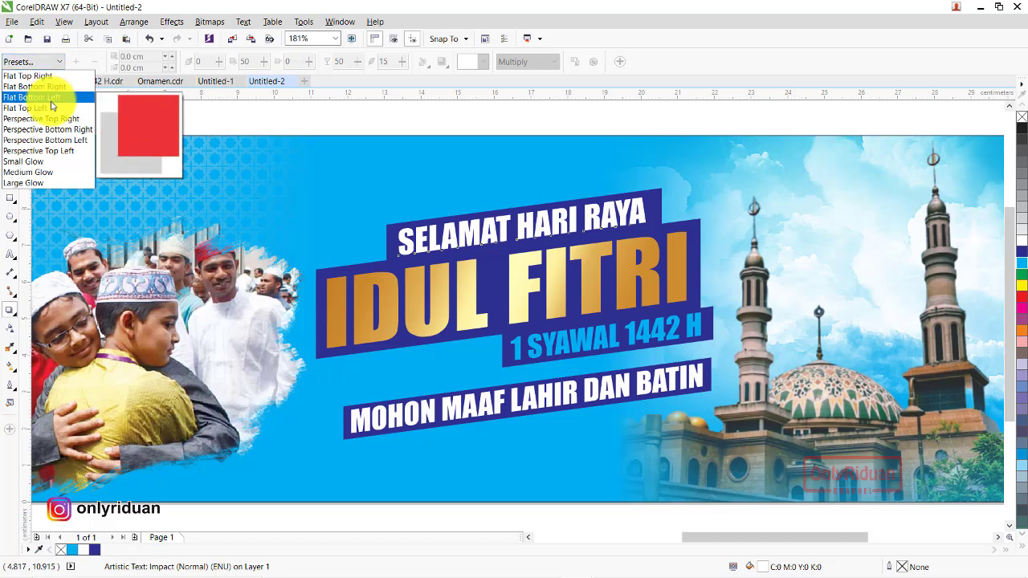
click(50, 100)
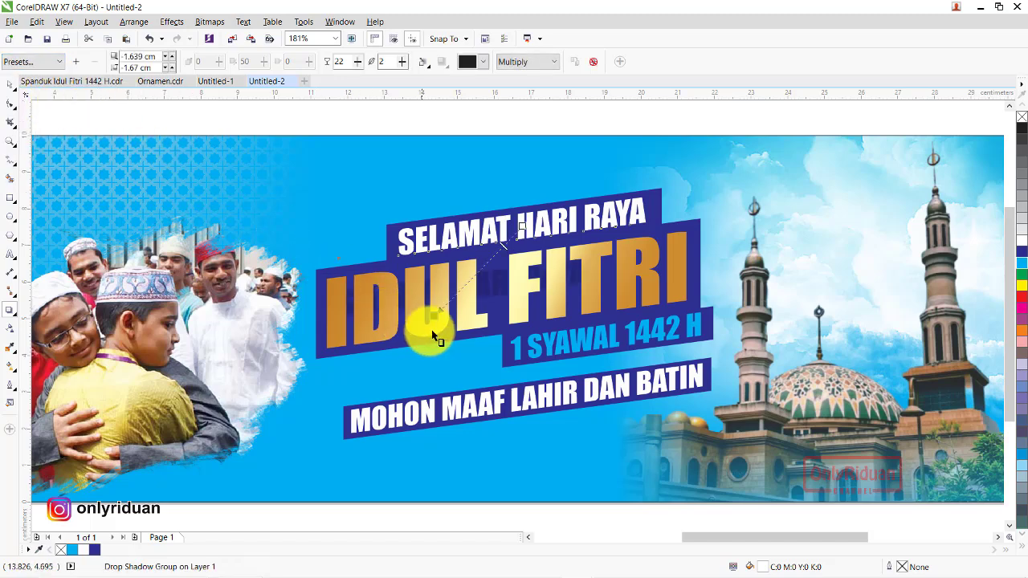
- Pull the shadow close beneath the text and soften it to opacity 50, feather 2
drag(434, 318, 479, 262)
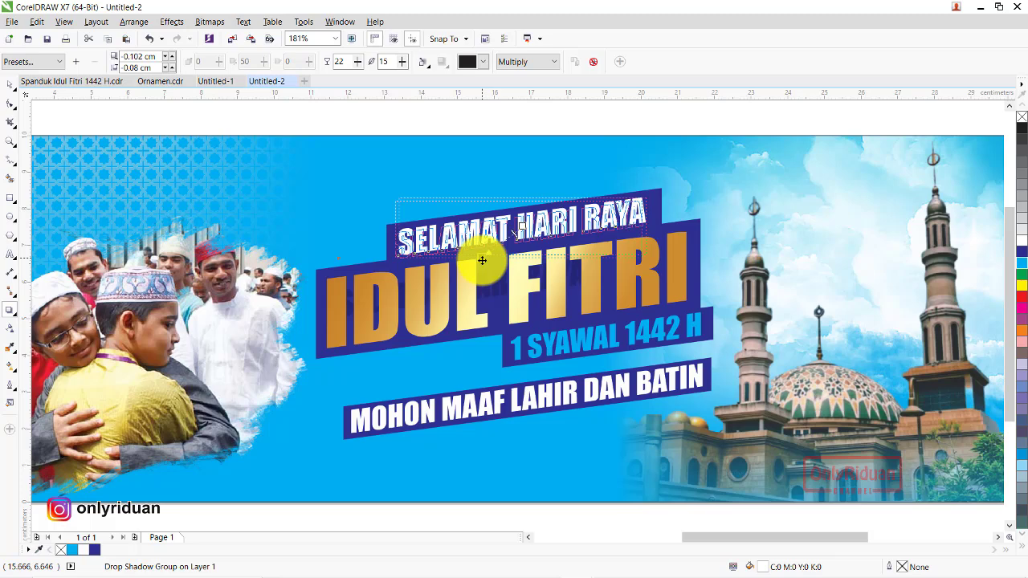
scroll(479, 262, up, 2)
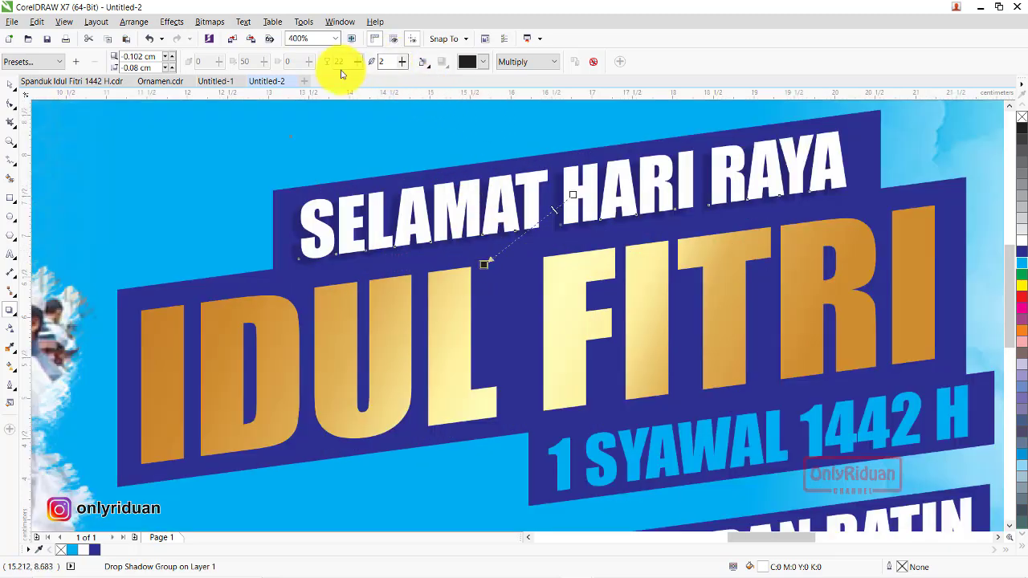
drag(343, 61, 314, 61)
text(50)
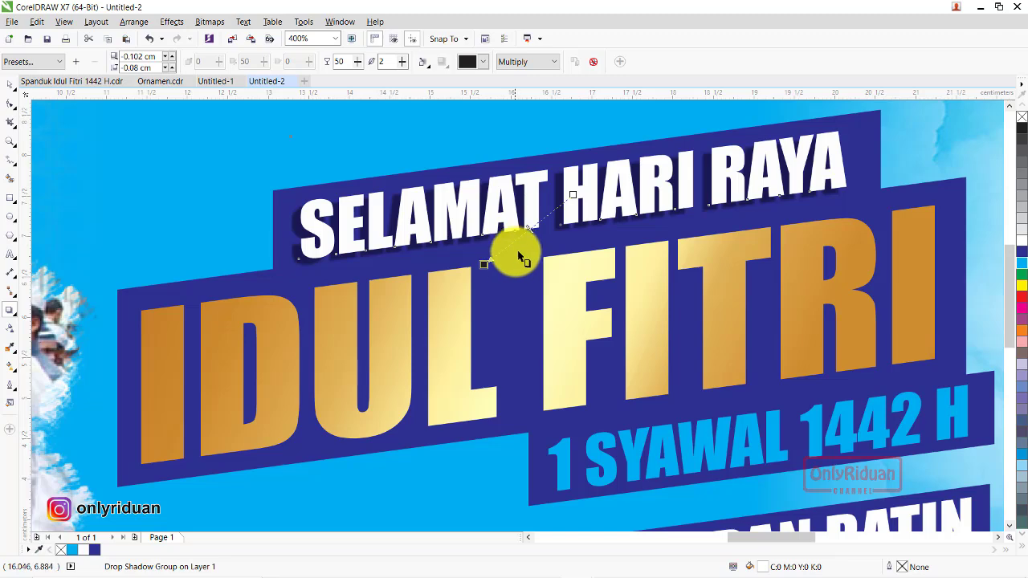
drag(488, 265, 514, 262)
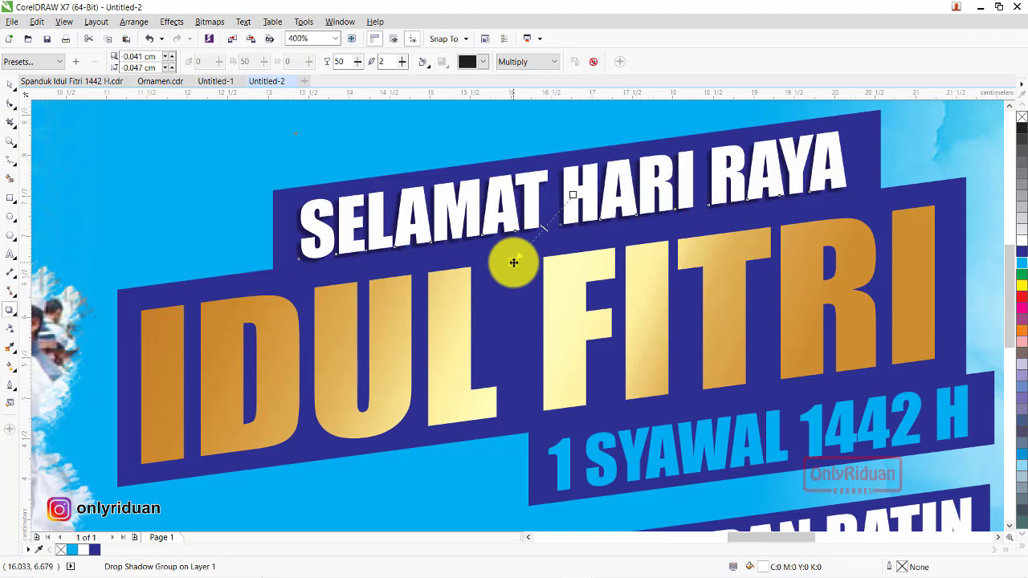
scroll(516, 258, down, 1)
scroll(518, 259, down, 1)
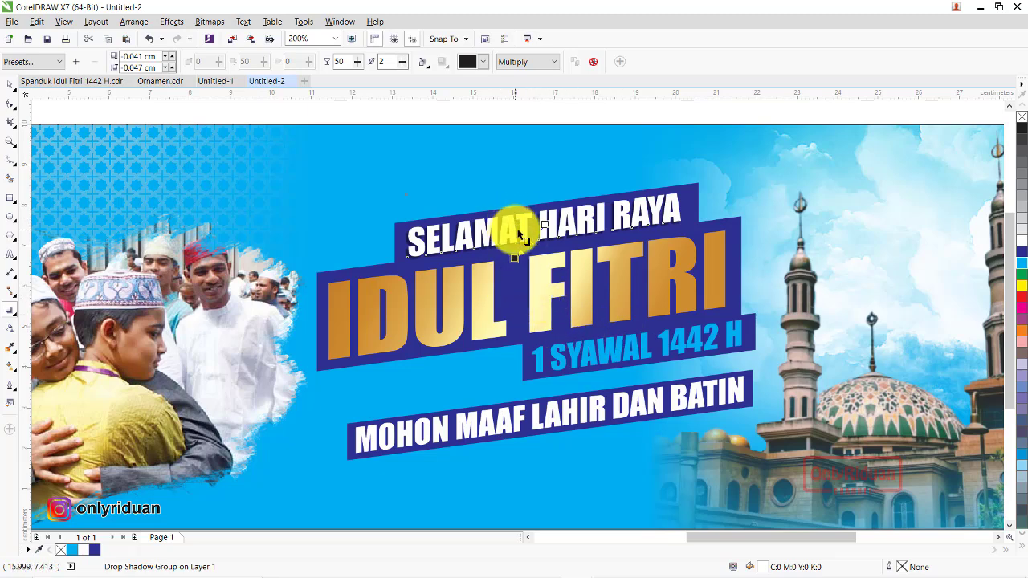
- Copy the SELAMAT HARI RAYA drop shadow onto the IDUL FITRI text
click(542, 295)
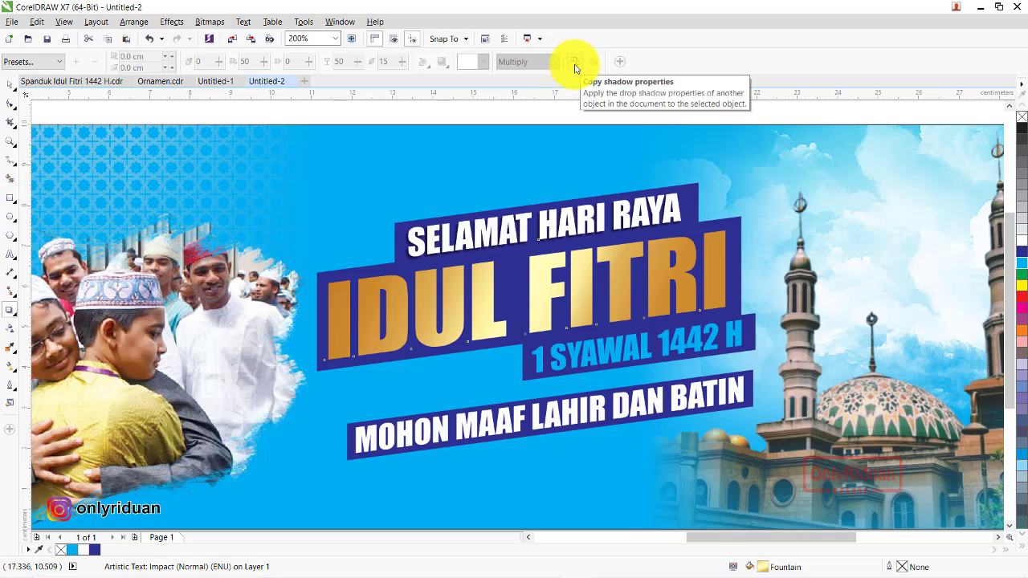
click(575, 67)
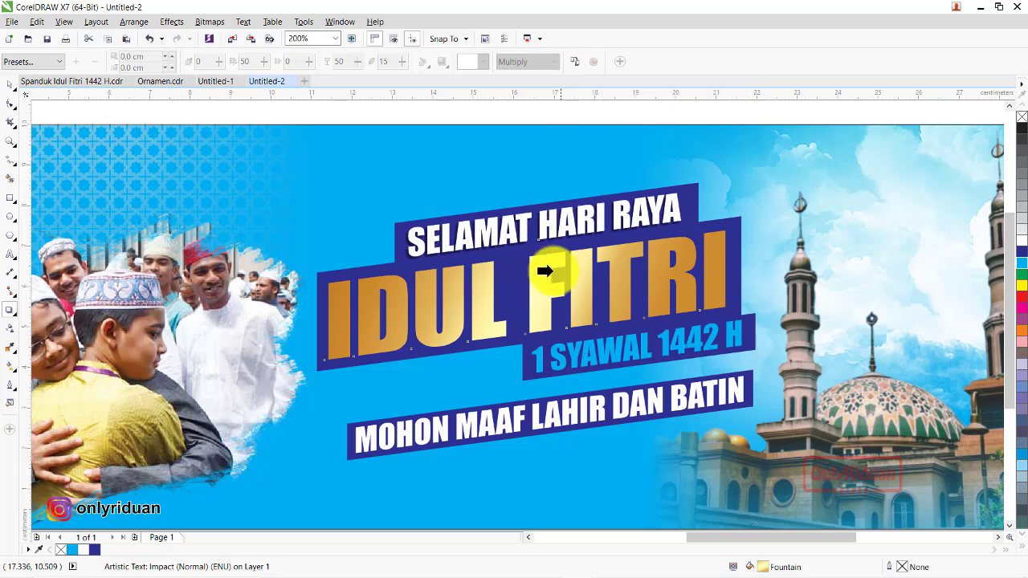
click(502, 244)
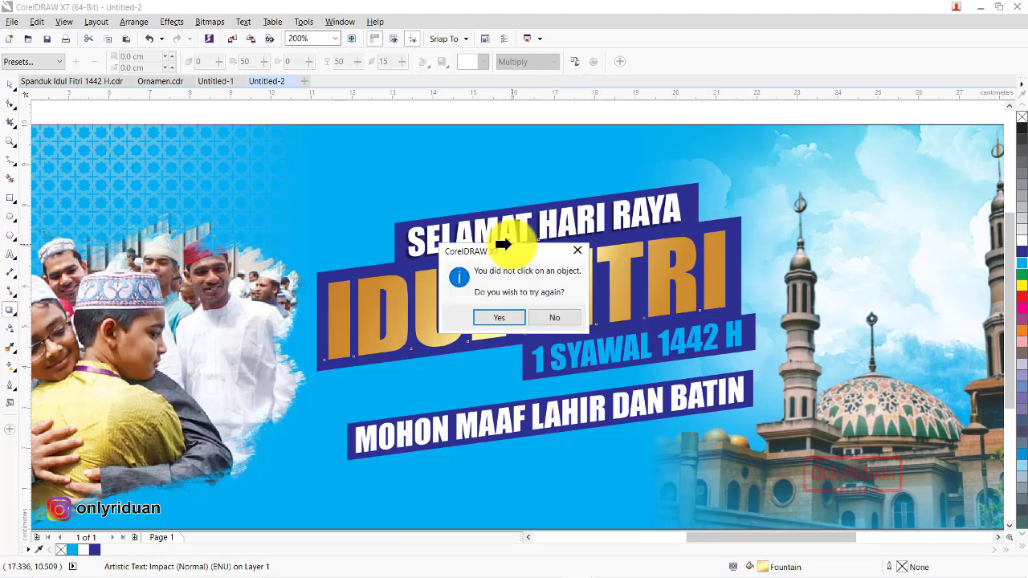
click(502, 318)
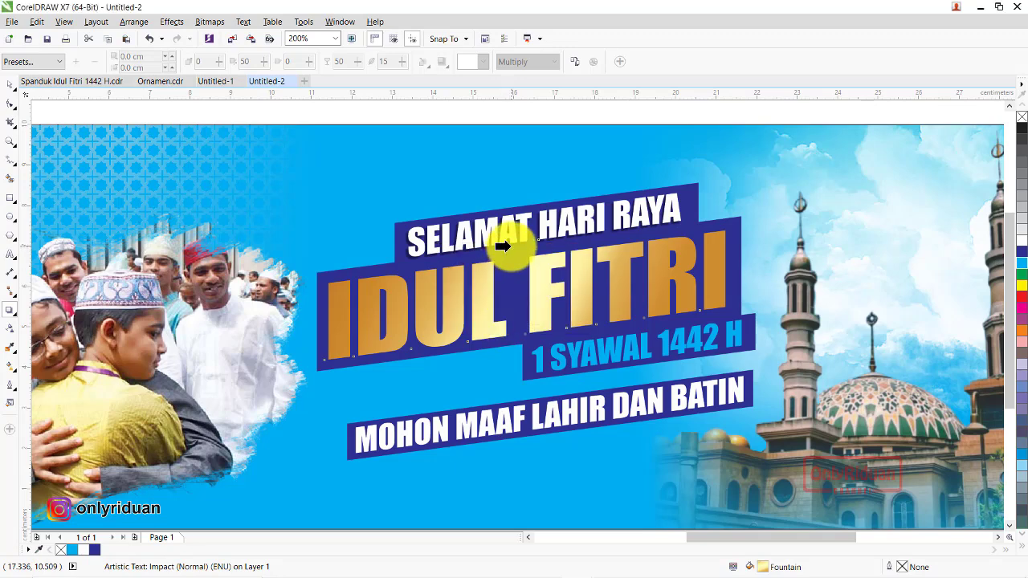
click(502, 244)
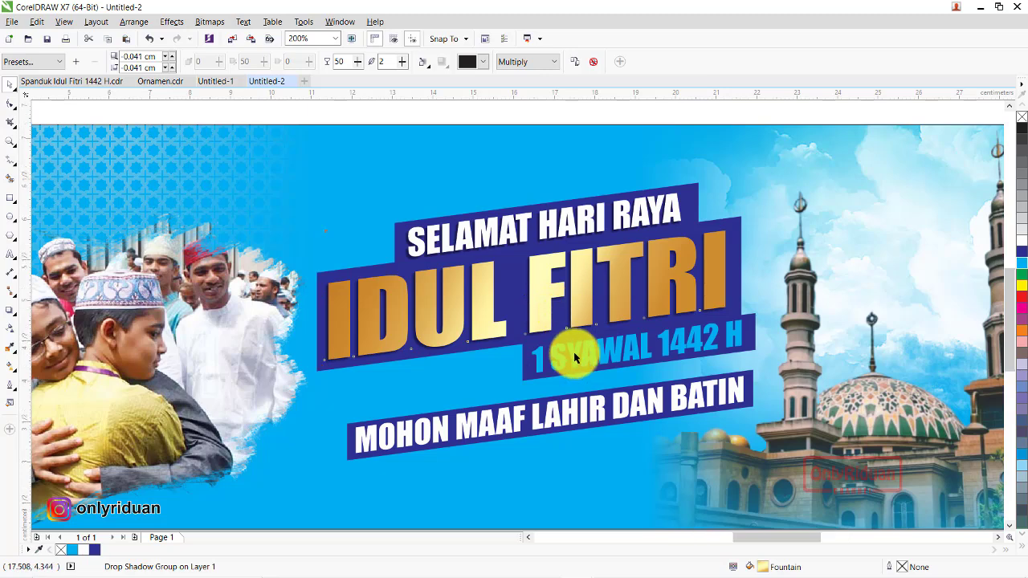
scroll(577, 352, up, 1)
- Copy the same drop shadow onto 1 SYAWAL 1442 H and MOHON MAAF LAHIR DAN BATIN
click(581, 351)
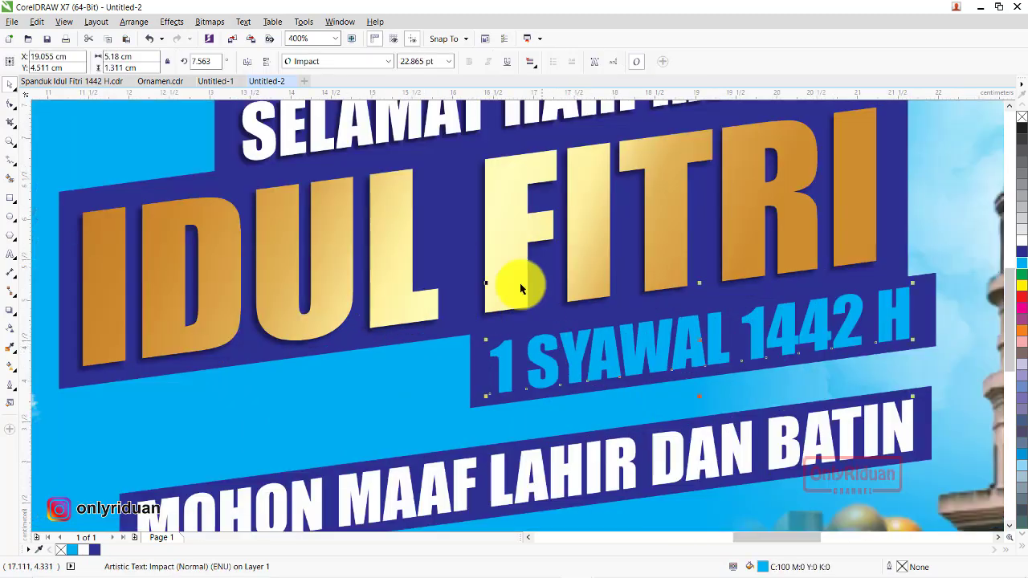
click(13, 311)
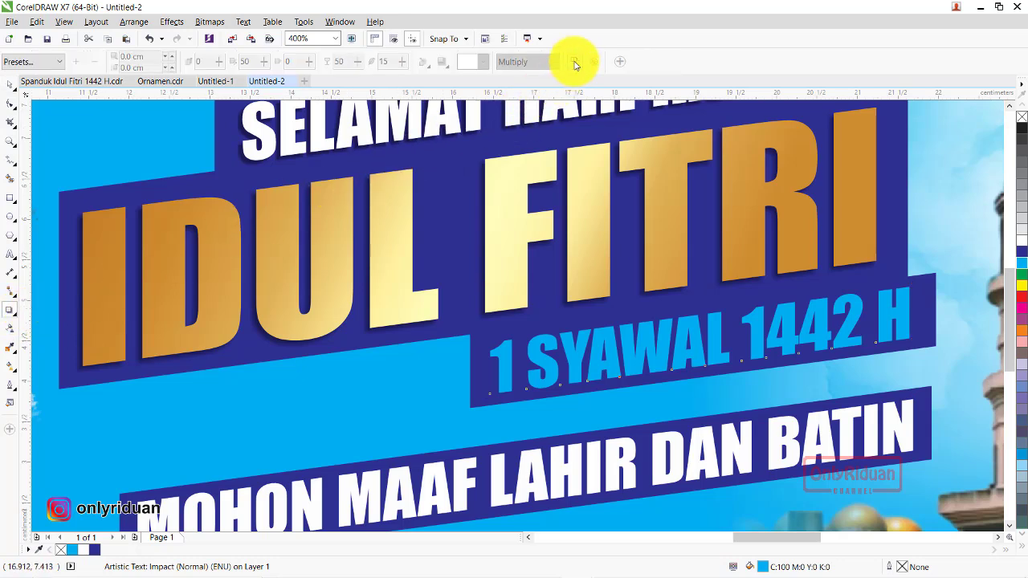
click(479, 318)
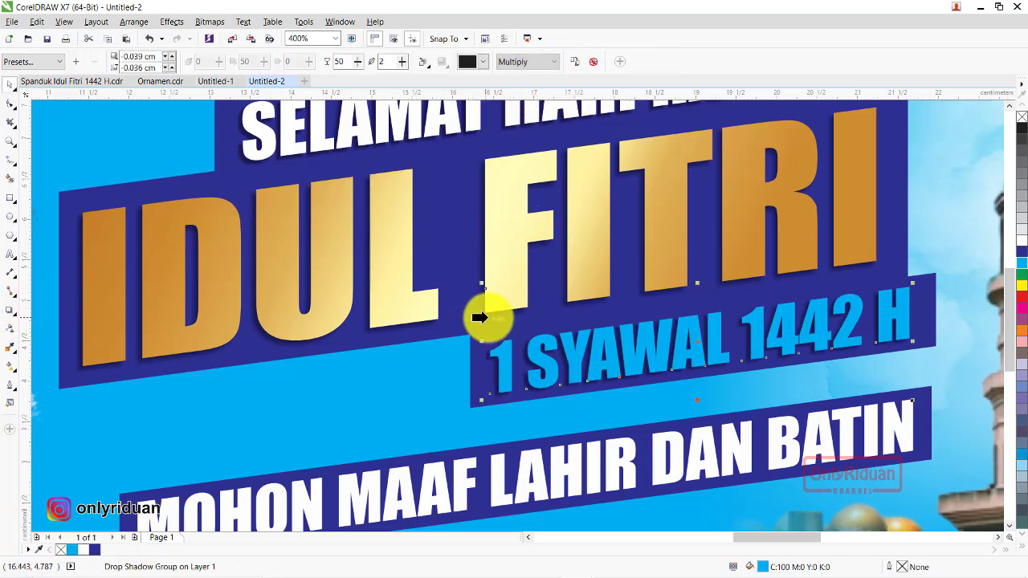
click(629, 470)
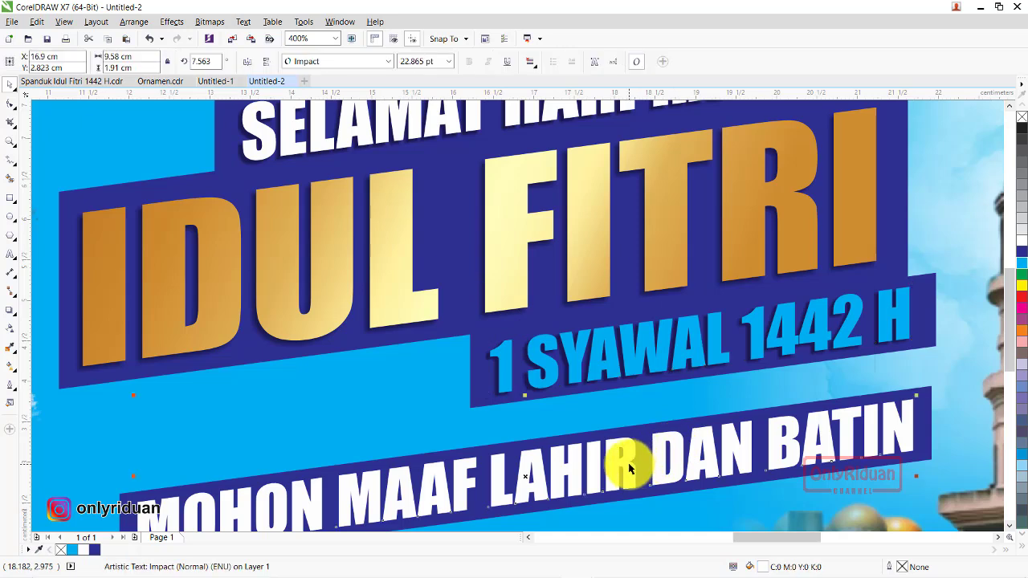
click(12, 314)
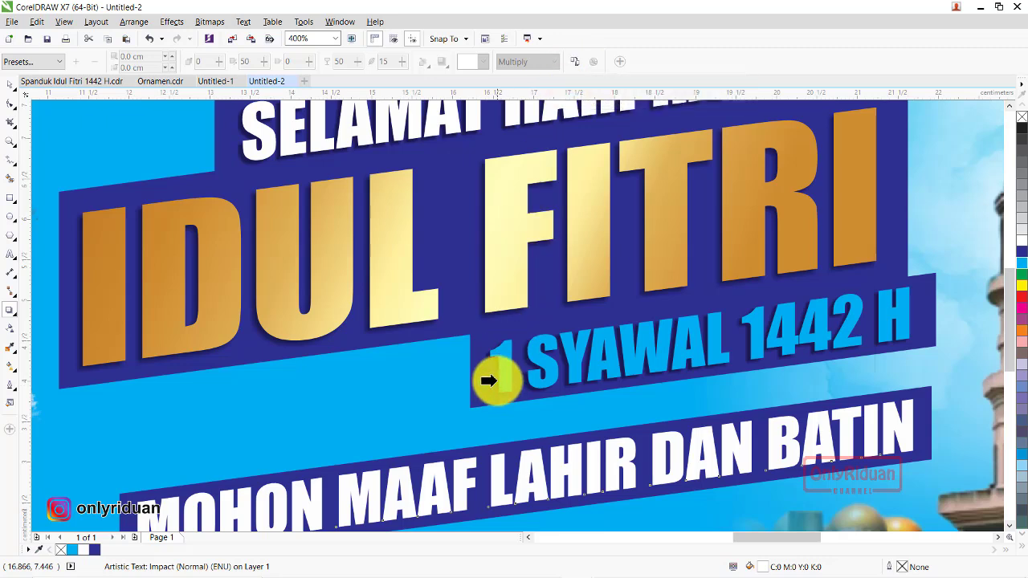
click(485, 316)
scroll(528, 328, down, 2)
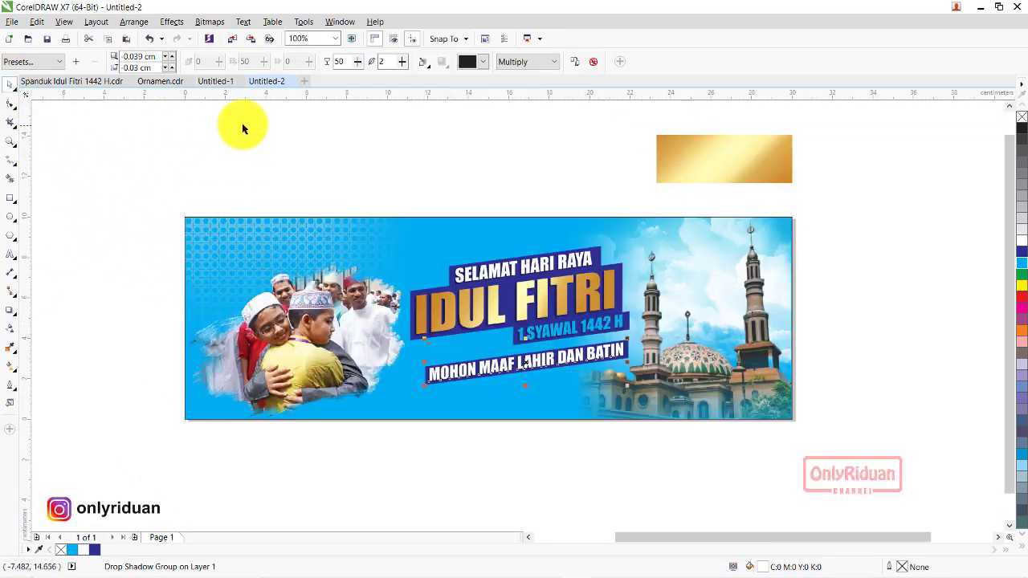
- Import Beduk n Ketupat.png and place it at the bottom of the banner
click(541, 192)
click(80, 82)
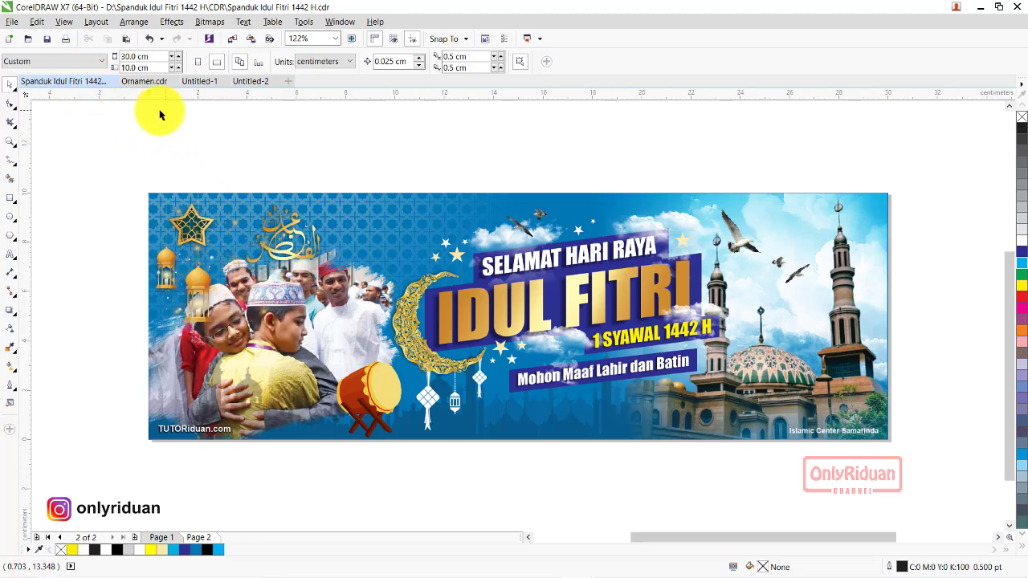
click(249, 81)
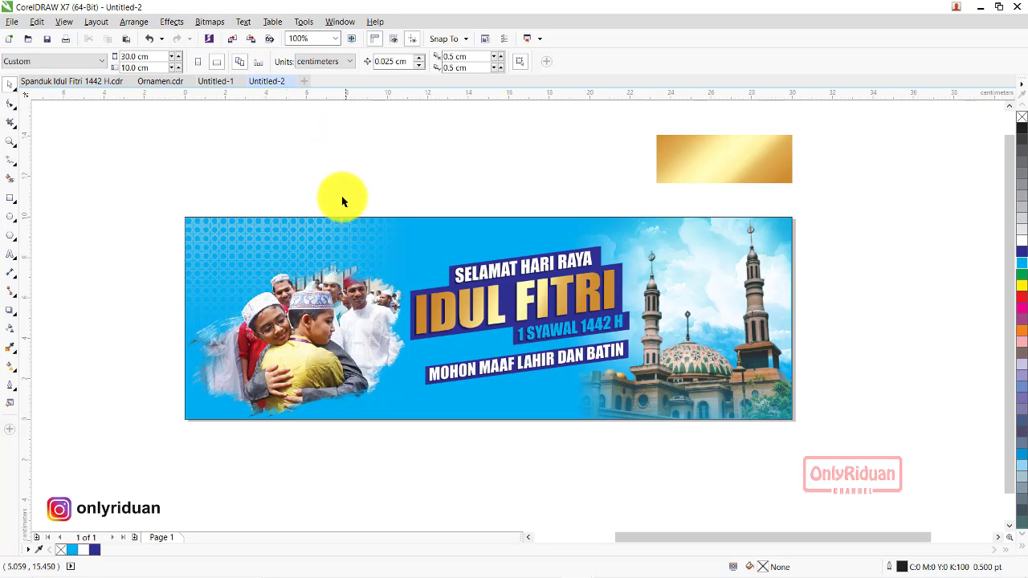
click(14, 24)
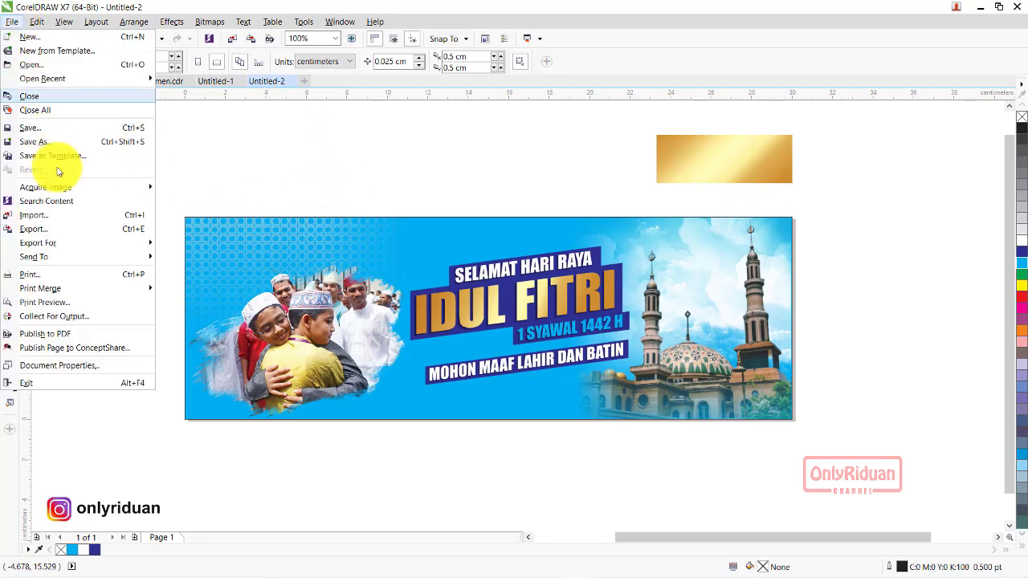
click(57, 215)
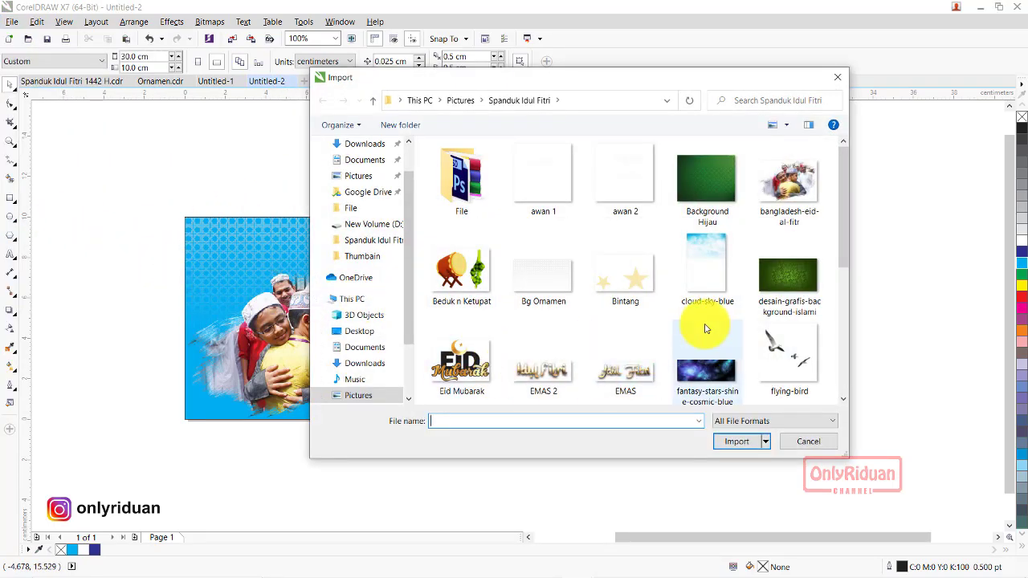
click(462, 273)
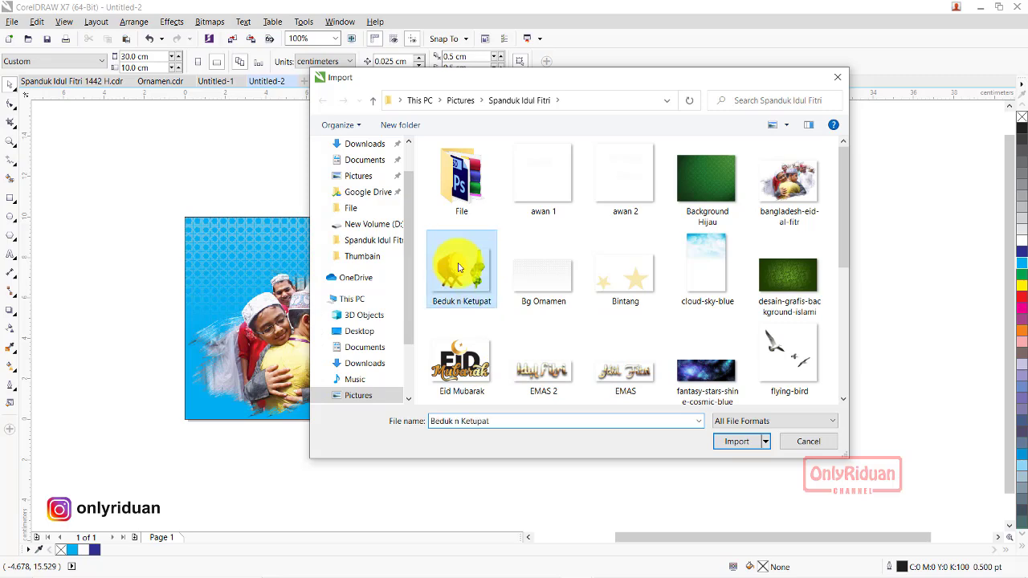
click(734, 443)
drag(313, 354, 393, 418)
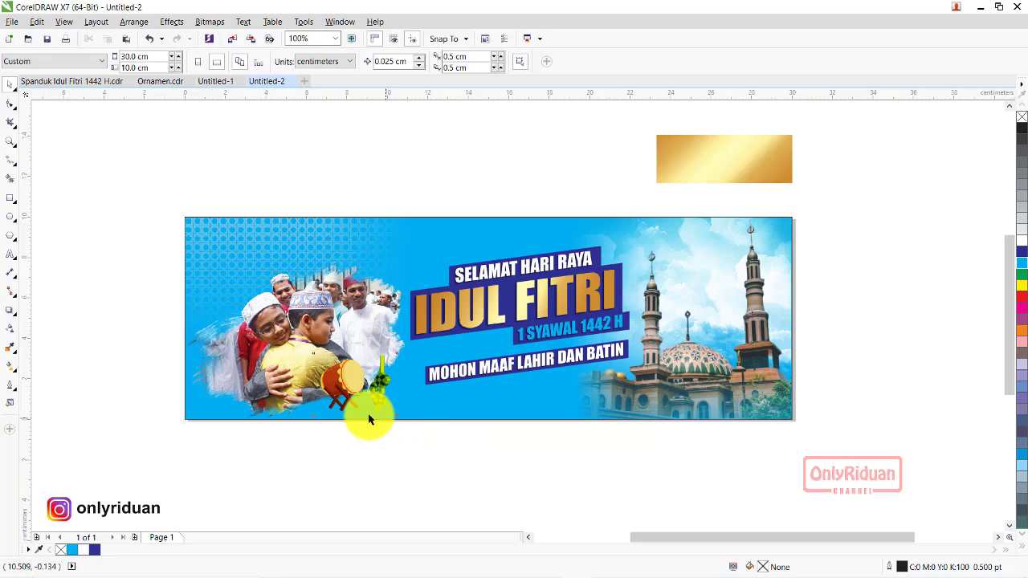
- Crop the image's right edge to remove the ketupat and enlarge the drum to 6.4%
scroll(373, 403, up, 2)
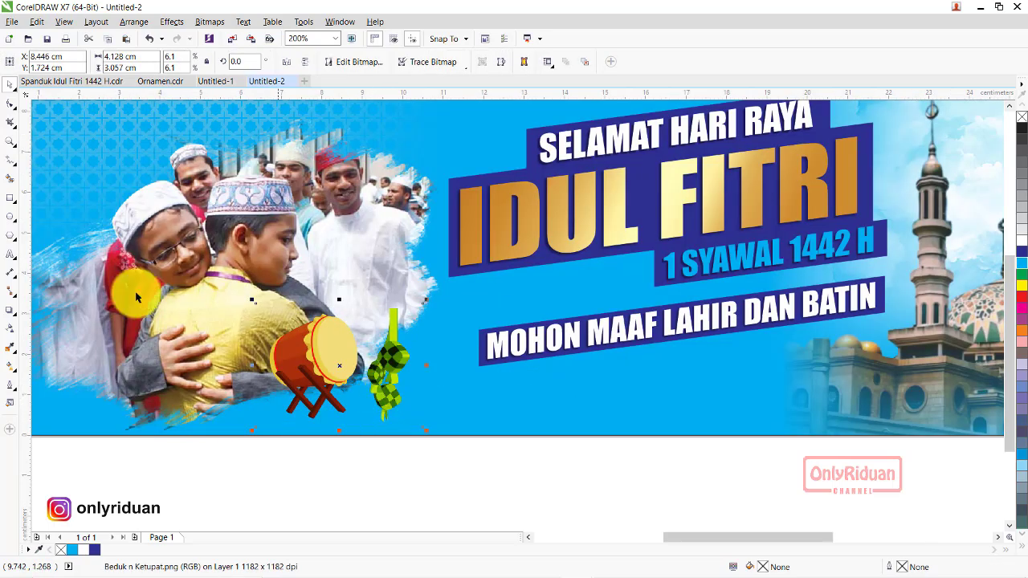
click(10, 103)
click(395, 341)
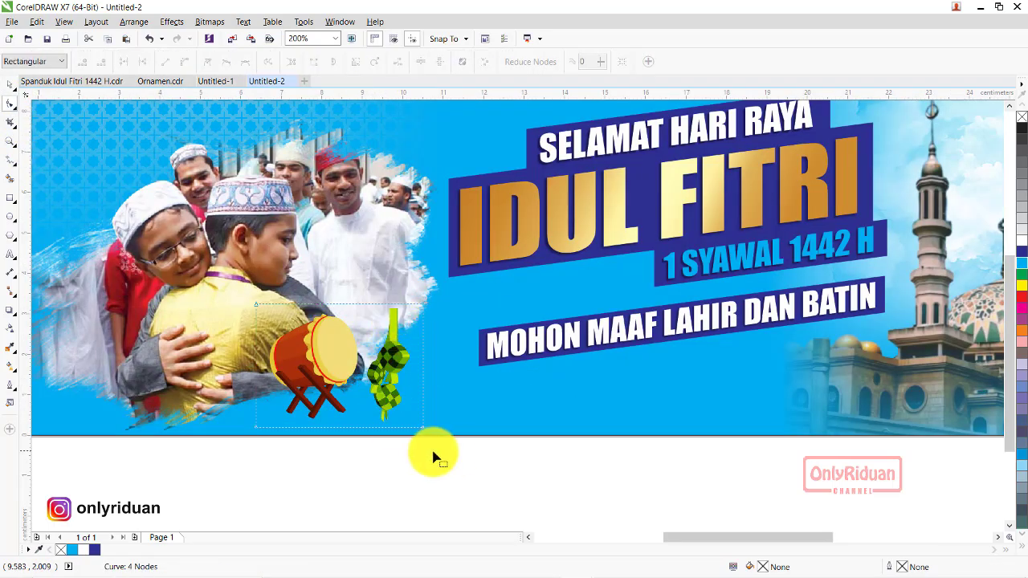
click(395, 304)
drag(425, 433, 366, 433)
click(9, 83)
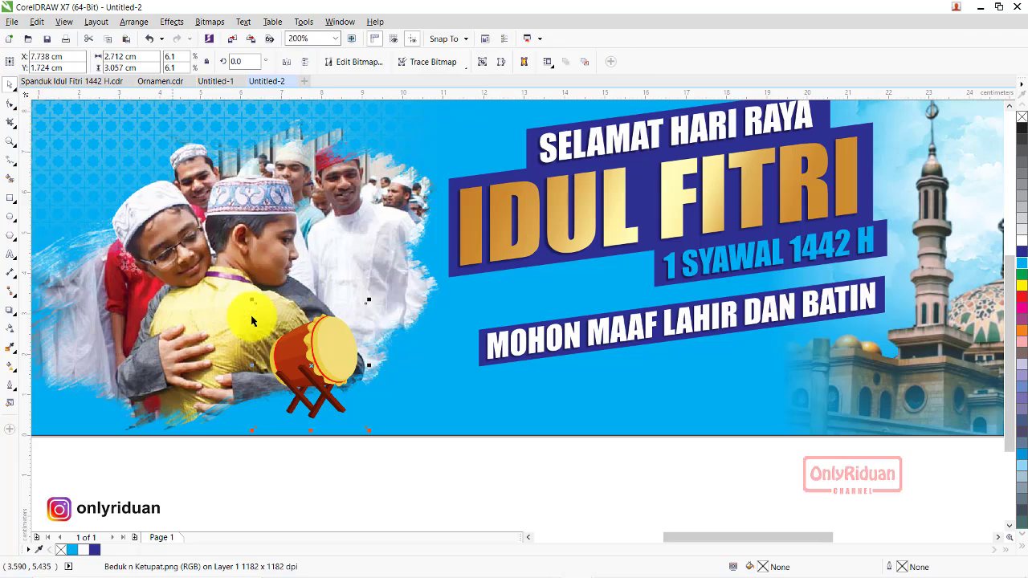
drag(372, 434, 379, 433)
scroll(378, 436, down, 1)
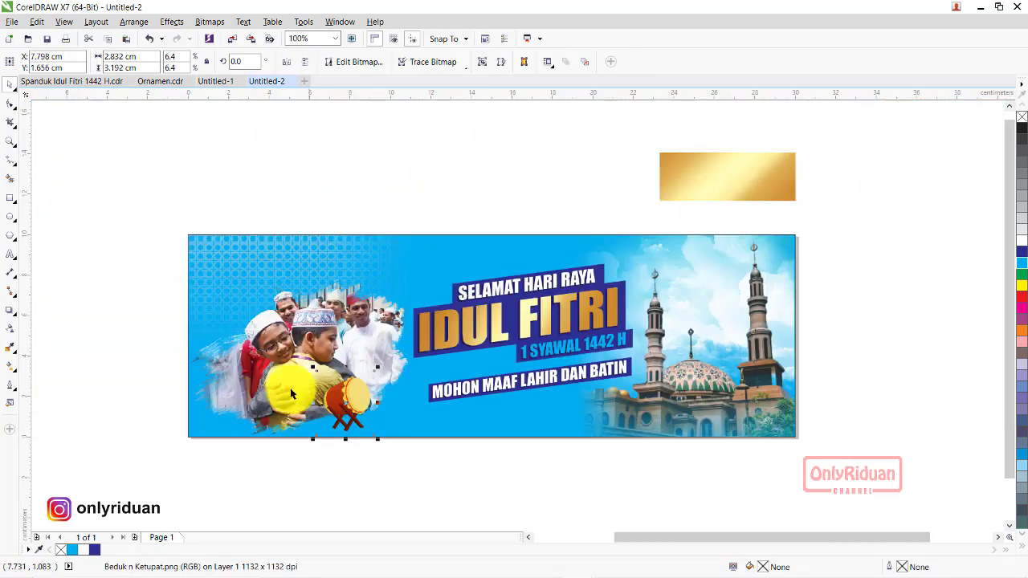
- Bring the hanging lantern-and-star ornament from Ornamen.cdr to the banner's upper left at 42.5%
click(161, 82)
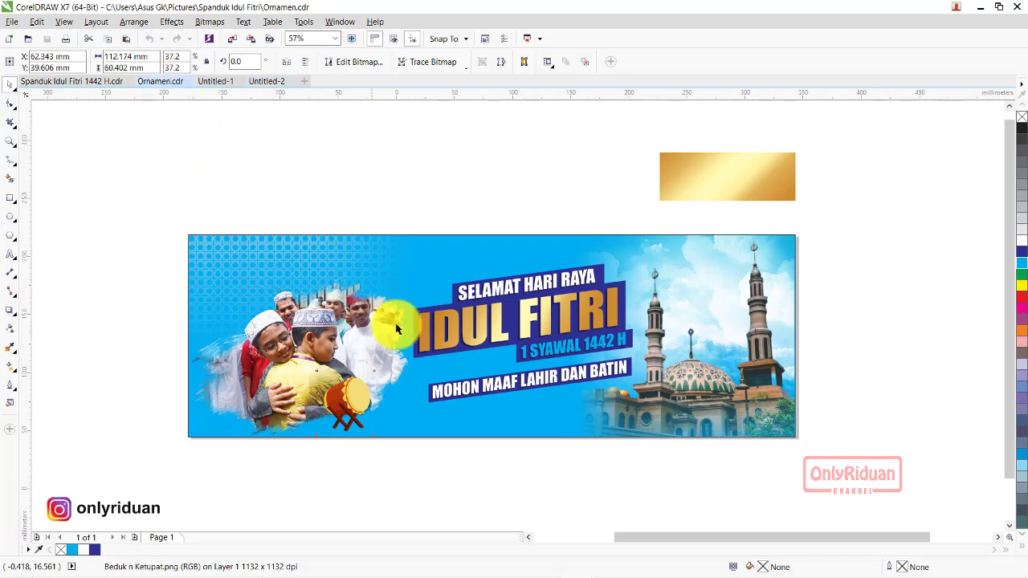
click(599, 418)
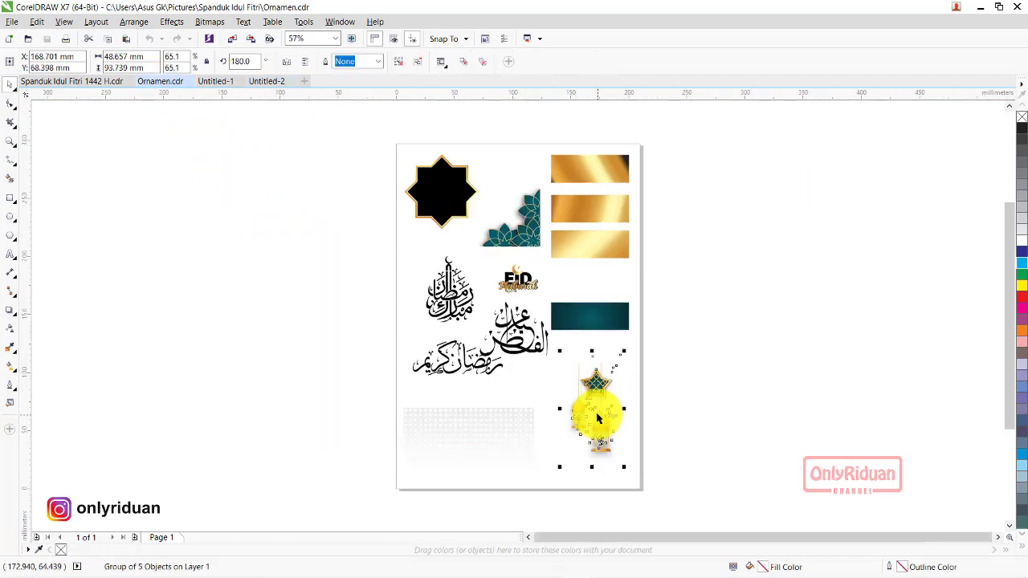
mouse_move(587, 404)
mouse_down()
mouse_move(248, 99)
mouse_move(262, 84)
mouse_move(340, 249)
mouse_up()
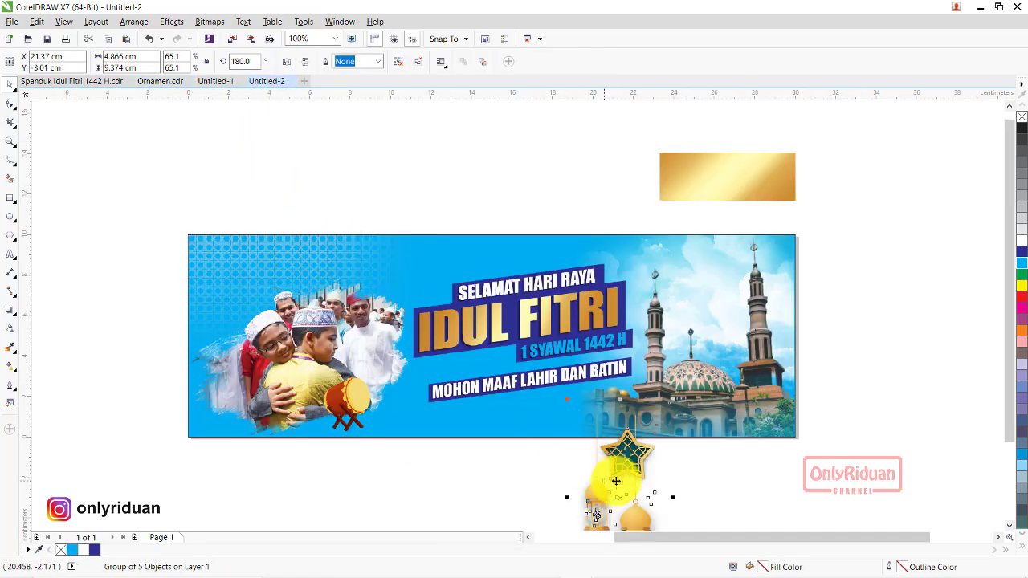
mouse_move(615, 477)
mouse_down()
mouse_move(226, 324)
mouse_move(239, 299)
mouse_up()
drag(294, 428, 261, 404)
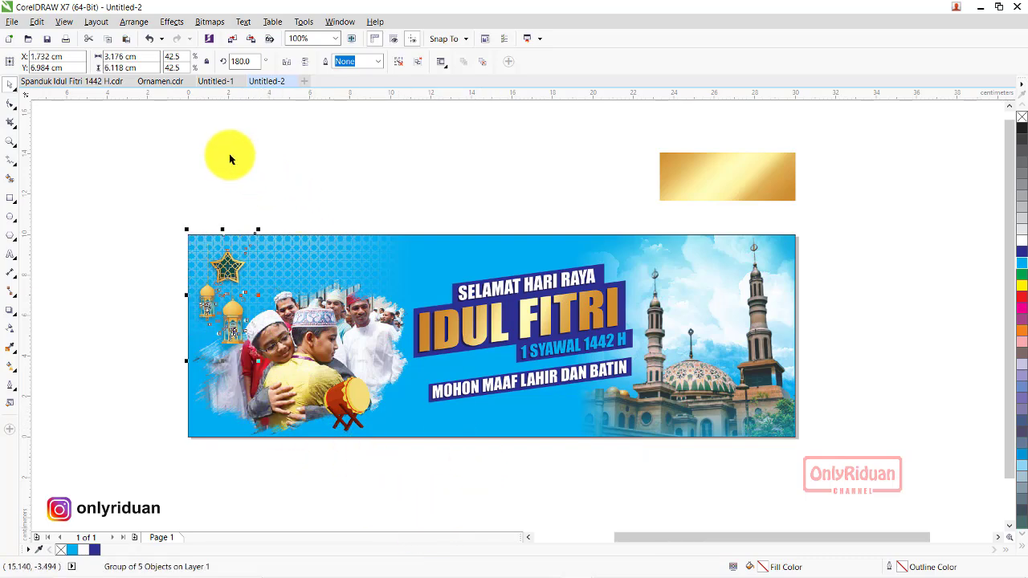
click(164, 82)
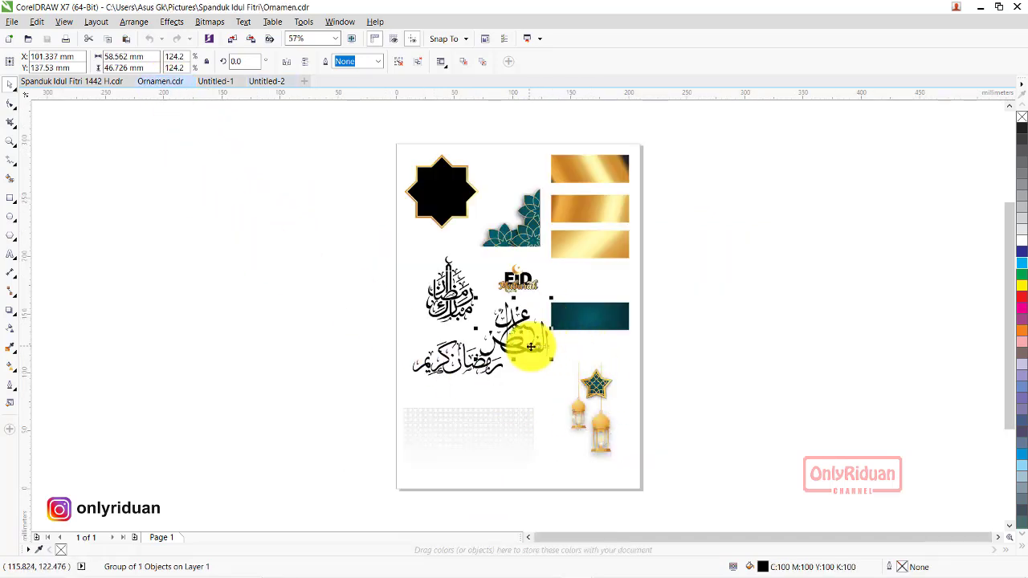
- Paste the Arabic calligraphy near the banner top at 56% with the gold rectangle's fill
click(264, 81)
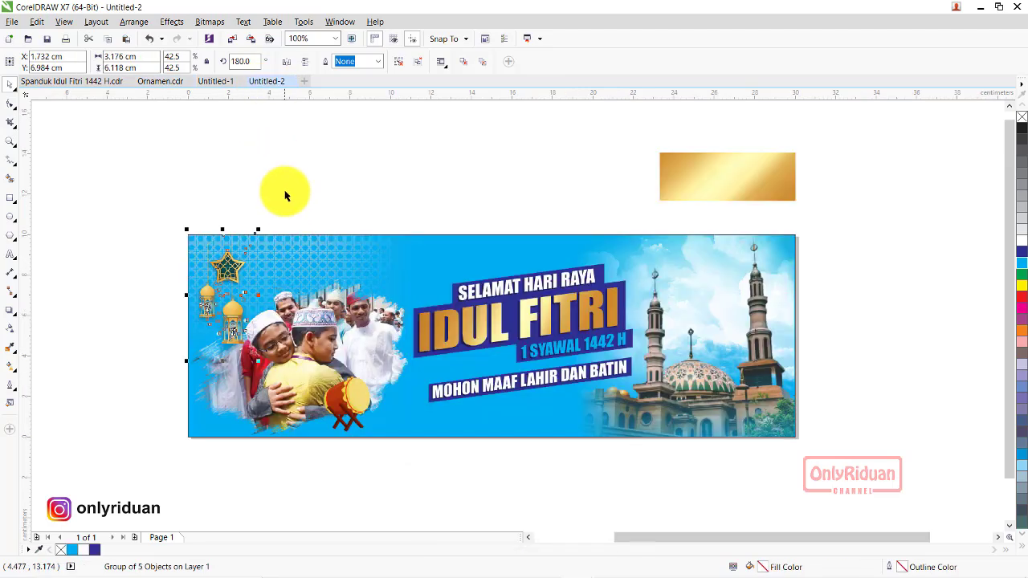
key(ctrl+v)
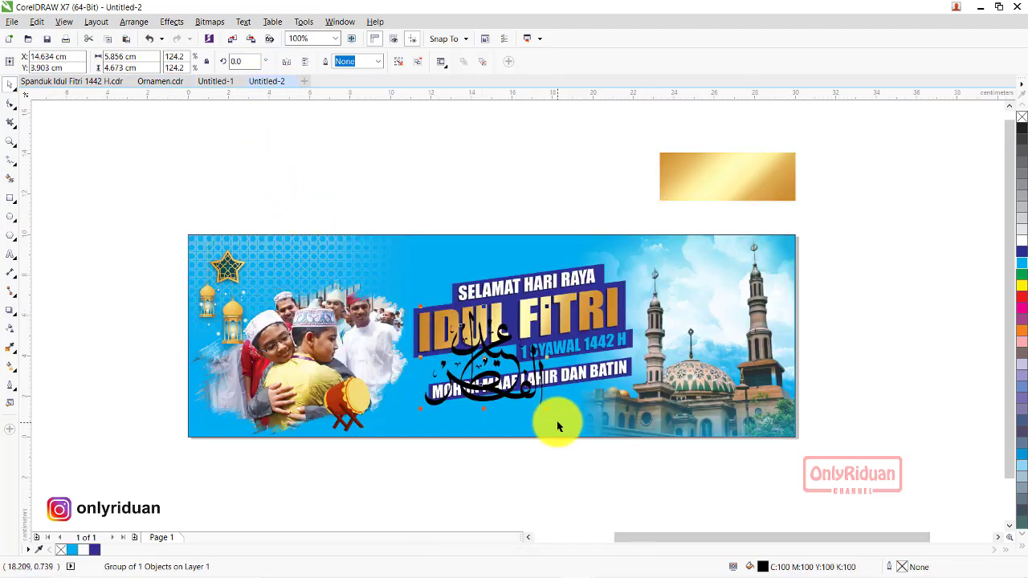
drag(547, 412, 321, 259)
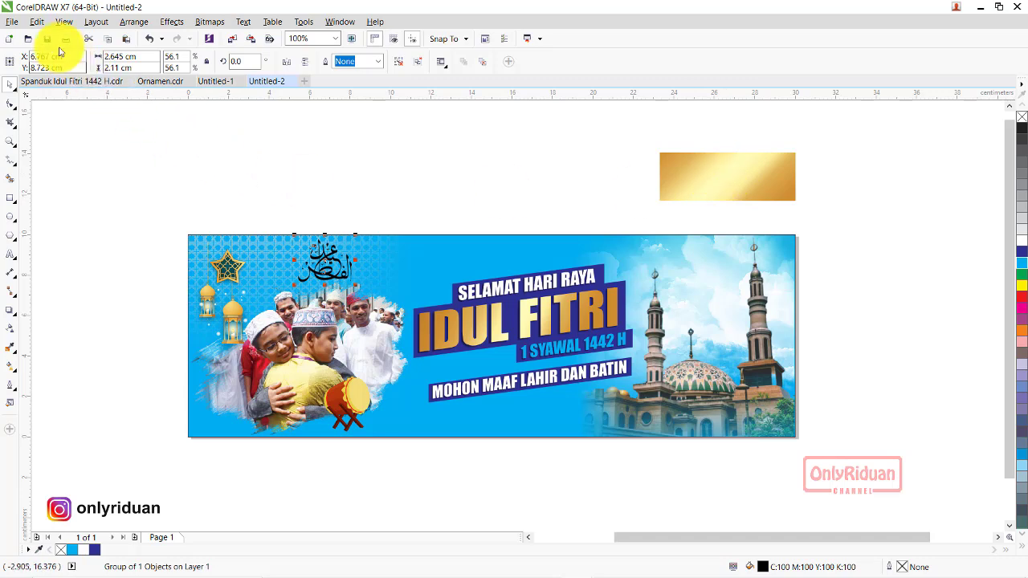
click(42, 24)
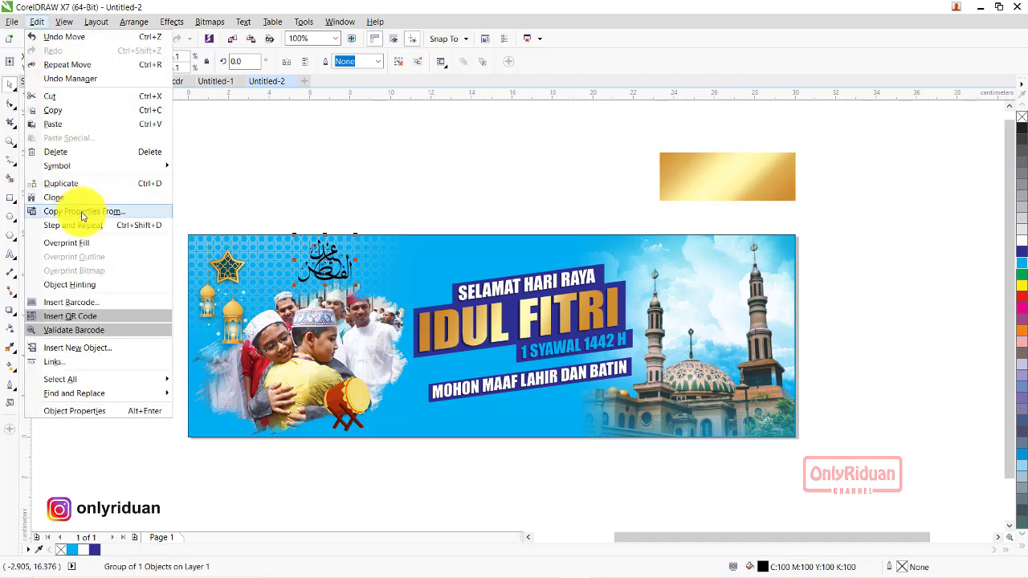
click(82, 211)
click(470, 283)
click(522, 319)
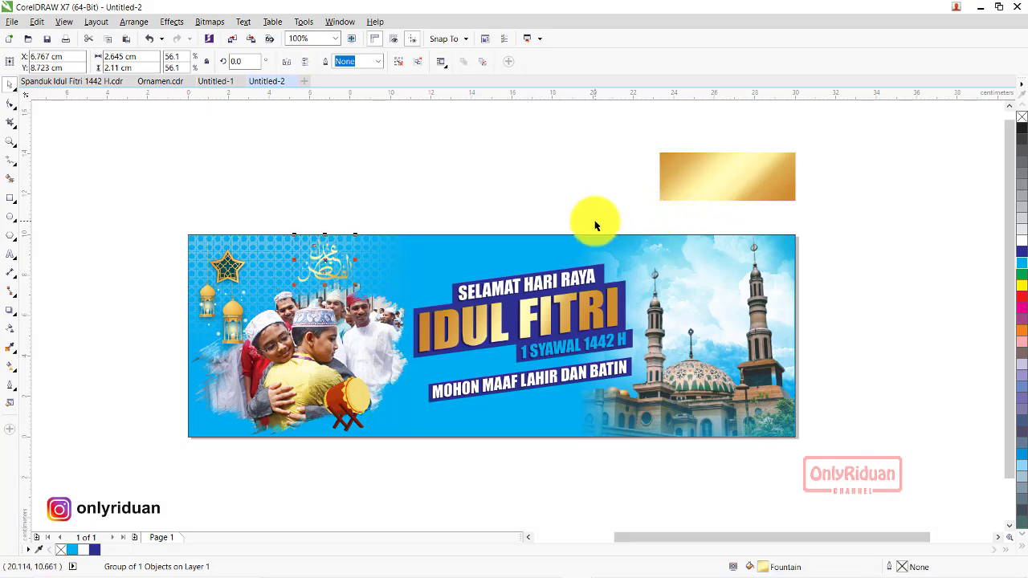
- Give the calligraphy a black Small Glow drop shadow
click(11, 311)
click(48, 61)
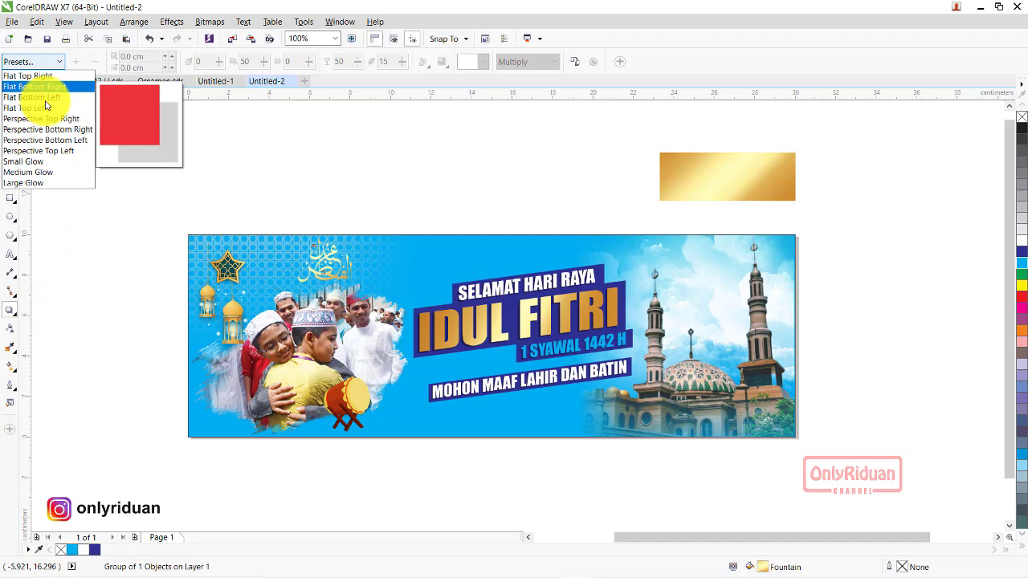
click(35, 166)
click(483, 61)
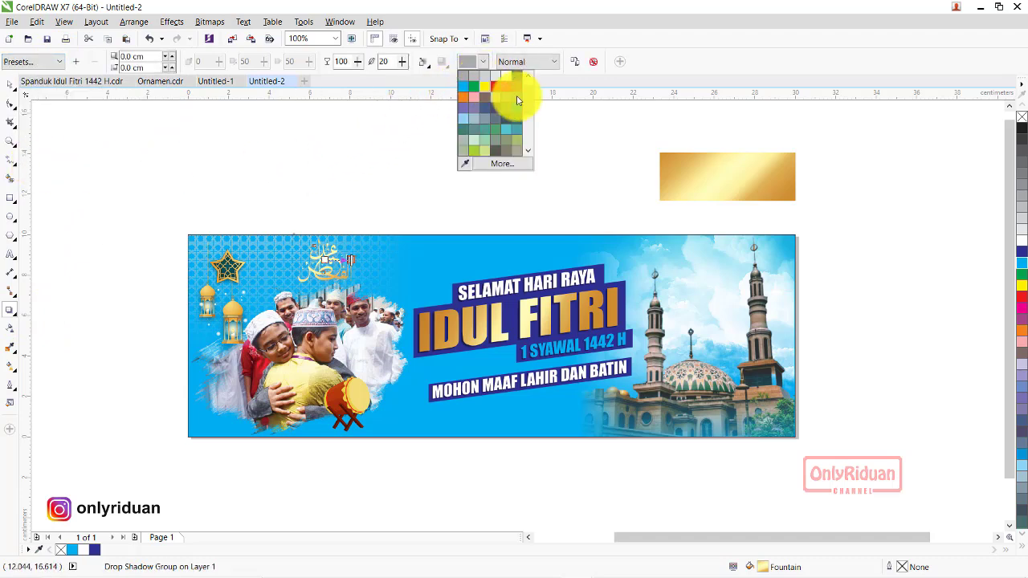
click(527, 77)
click(462, 76)
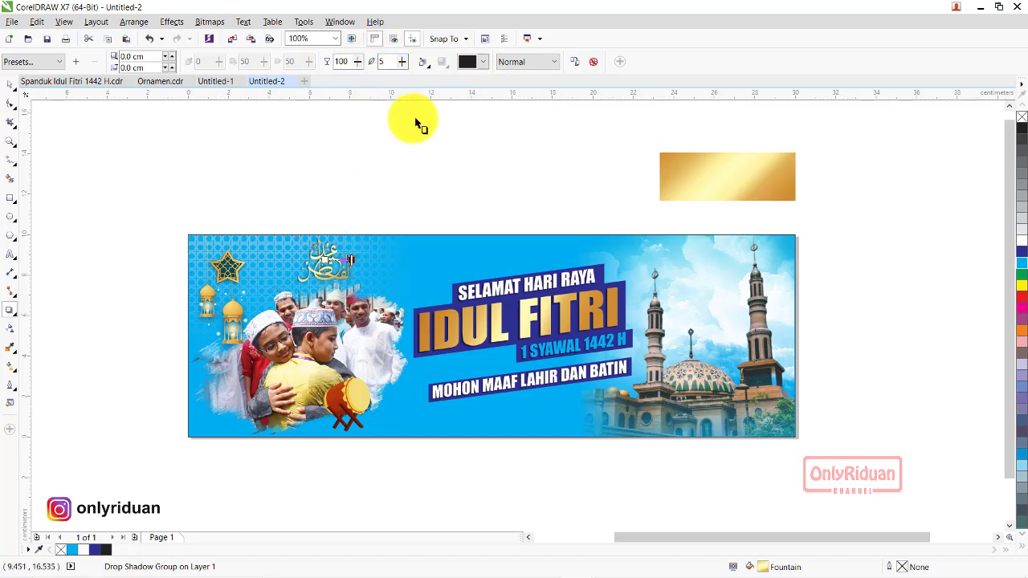
click(252, 151)
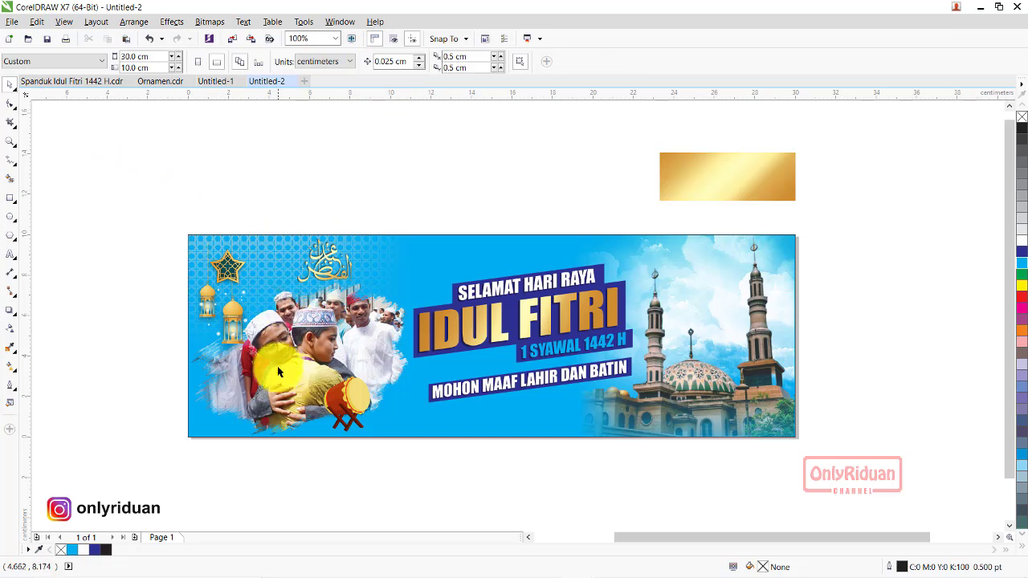
- Nudge the people photo to the left
click(262, 380)
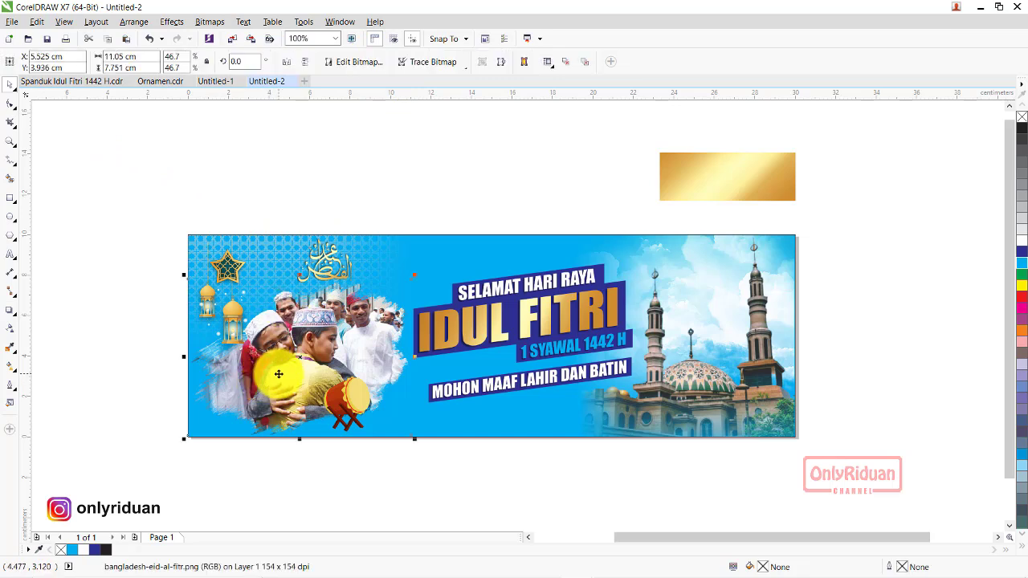
drag(278, 375, 279, 374)
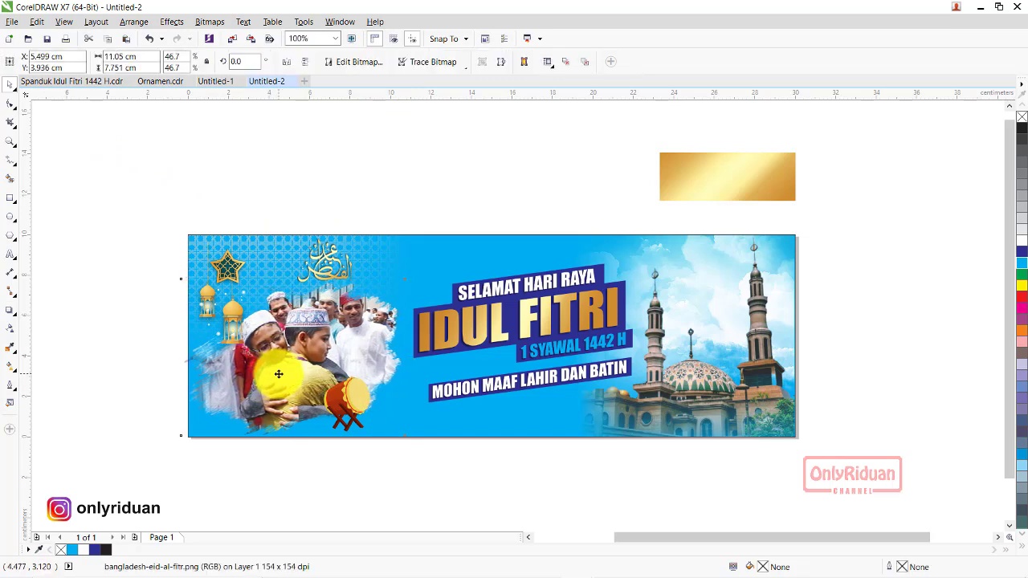
key(Left)
key(Left)
key(Left)
key(Left)
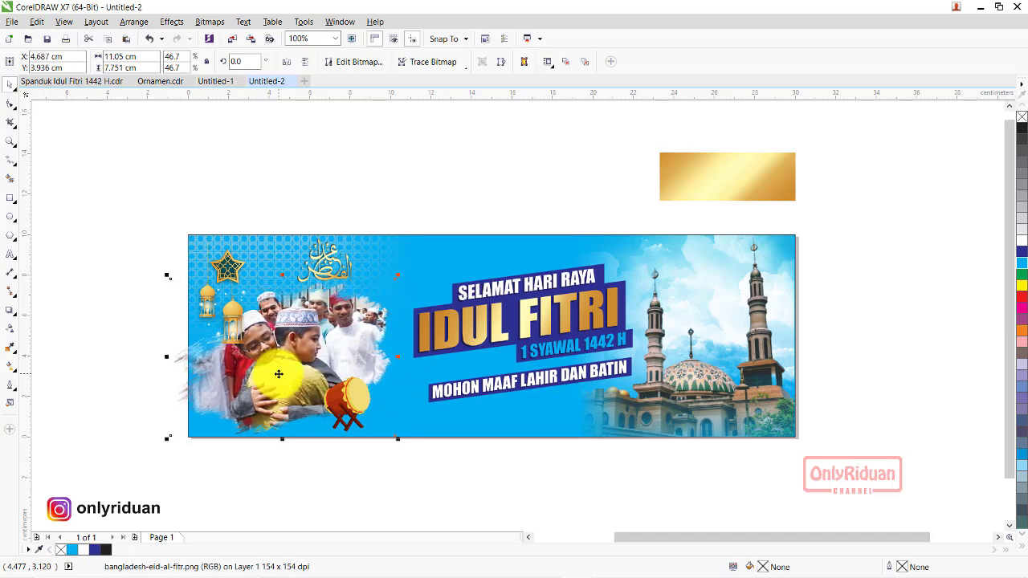
key(Left)
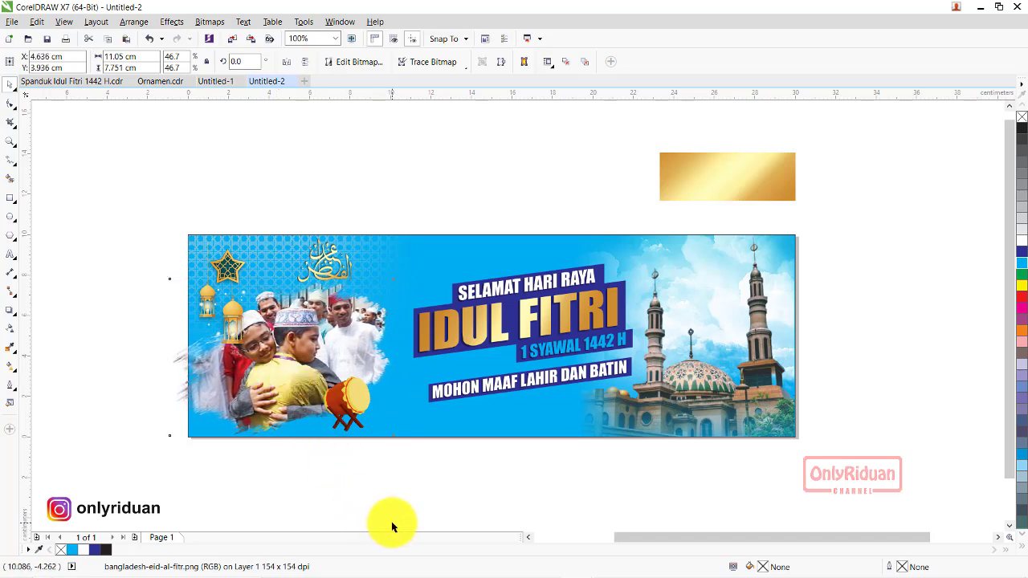
click(390, 523)
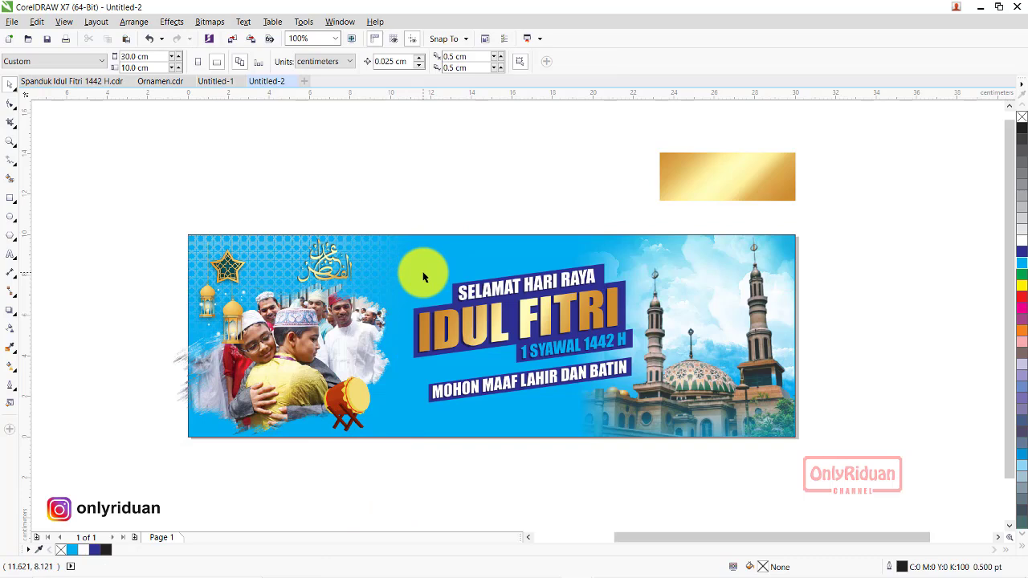
- PowerClip the upper-left image and the people photo inside the banner rectangle
click(373, 255)
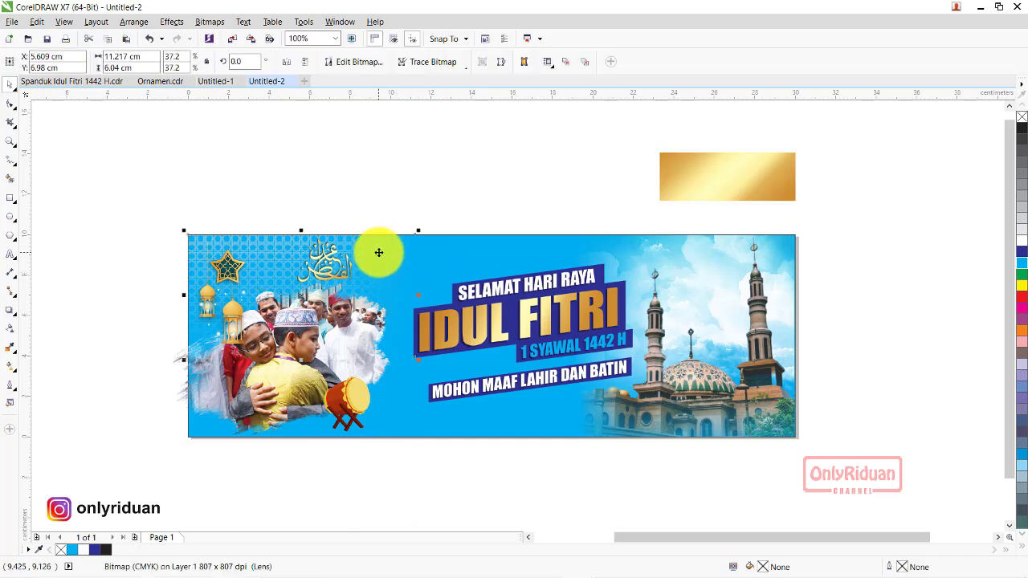
right_click(378, 252)
click(413, 230)
click(470, 246)
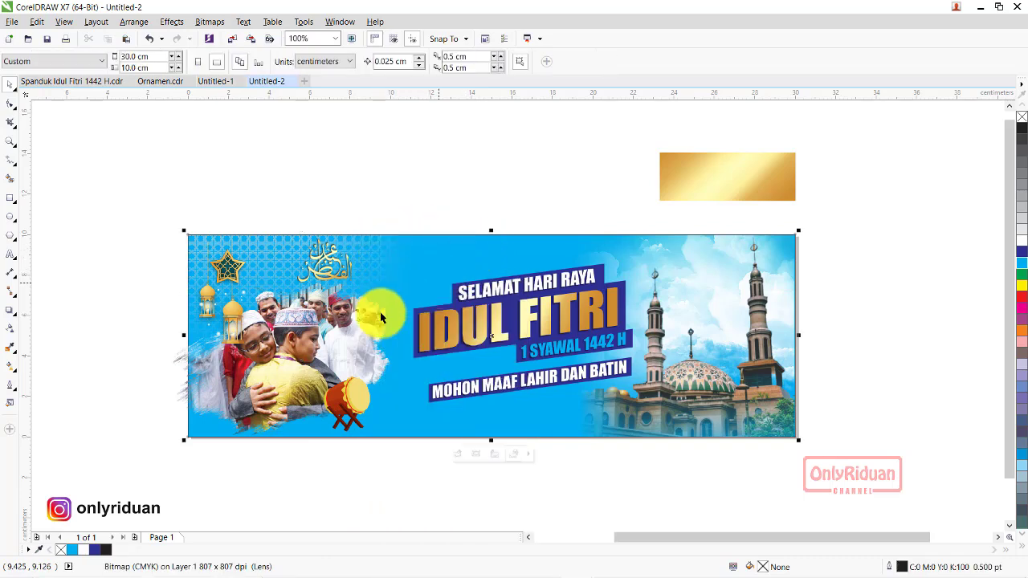
ctrl+click(281, 342)
right_click(298, 336)
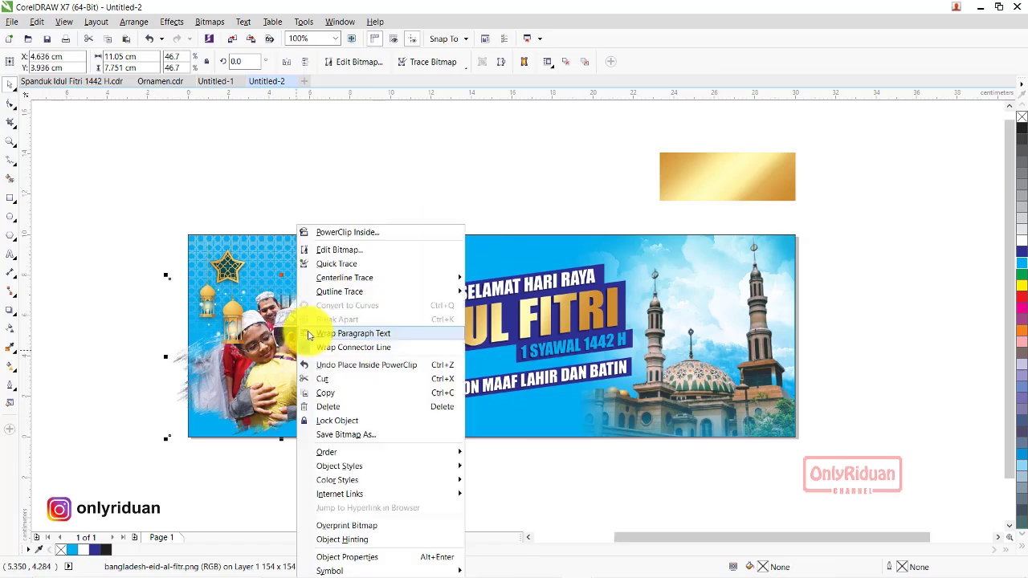
click(359, 233)
click(461, 255)
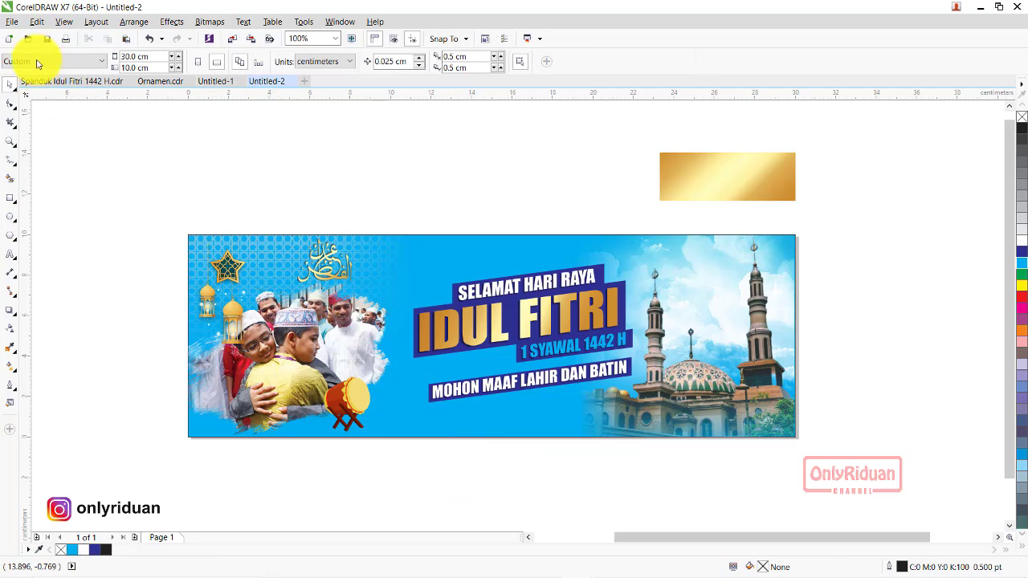
- Import islamic-gilded-moon.png beside IDUL FITRI and shrink the MOHON MAAF line, shifted right
click(12, 24)
click(57, 212)
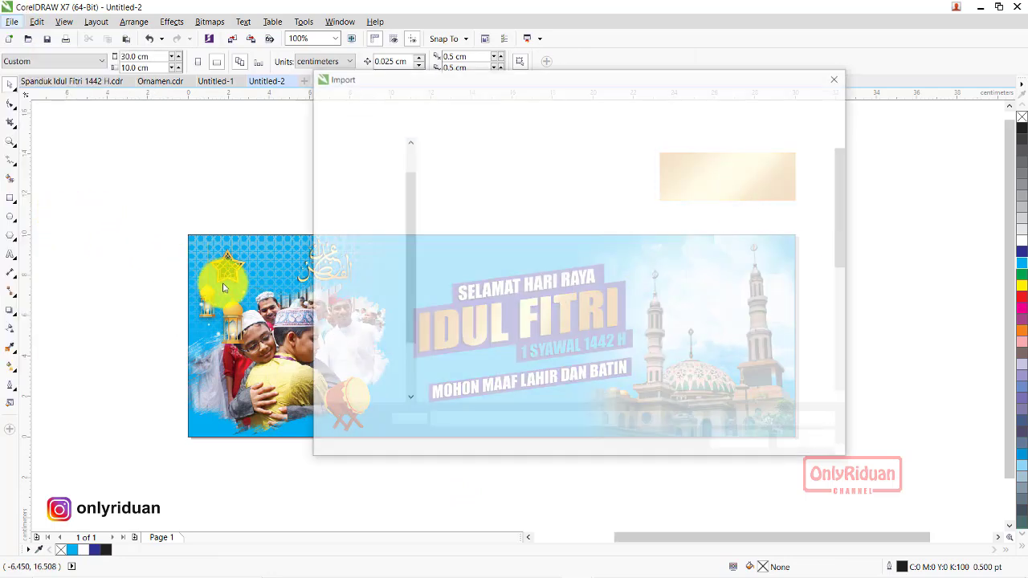
scroll(690, 322, down, 3)
click(626, 183)
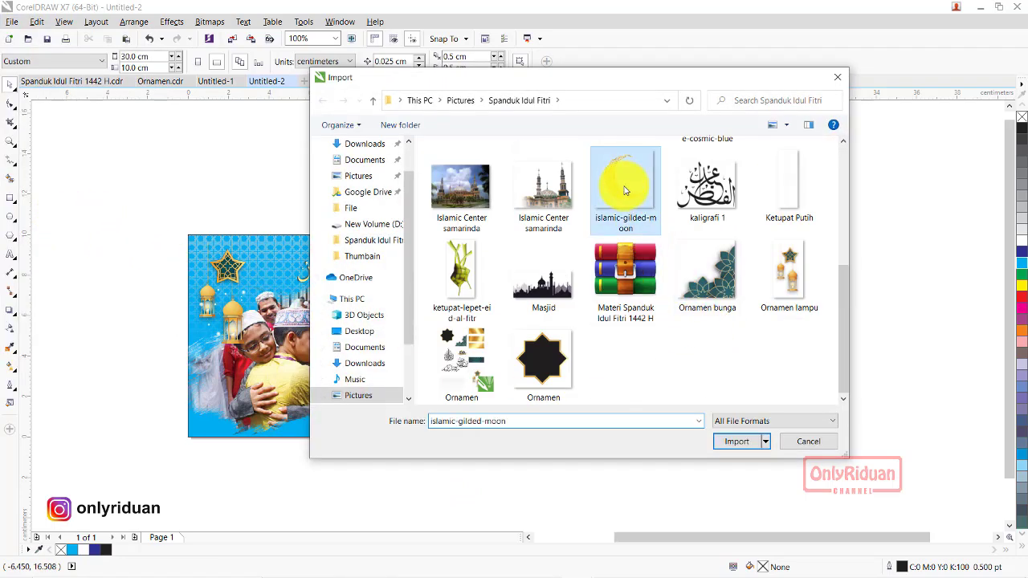
click(736, 440)
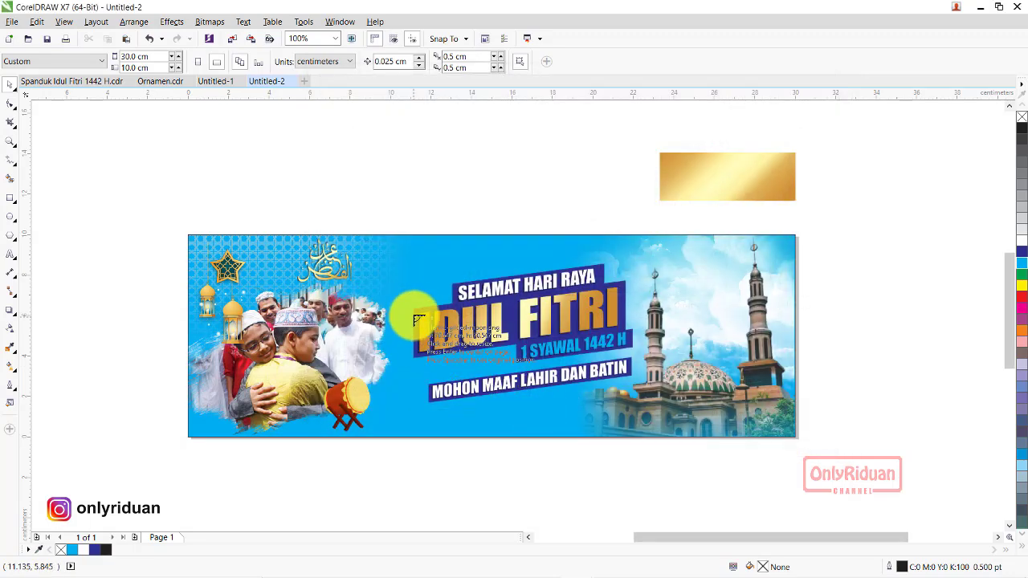
drag(374, 287, 463, 378)
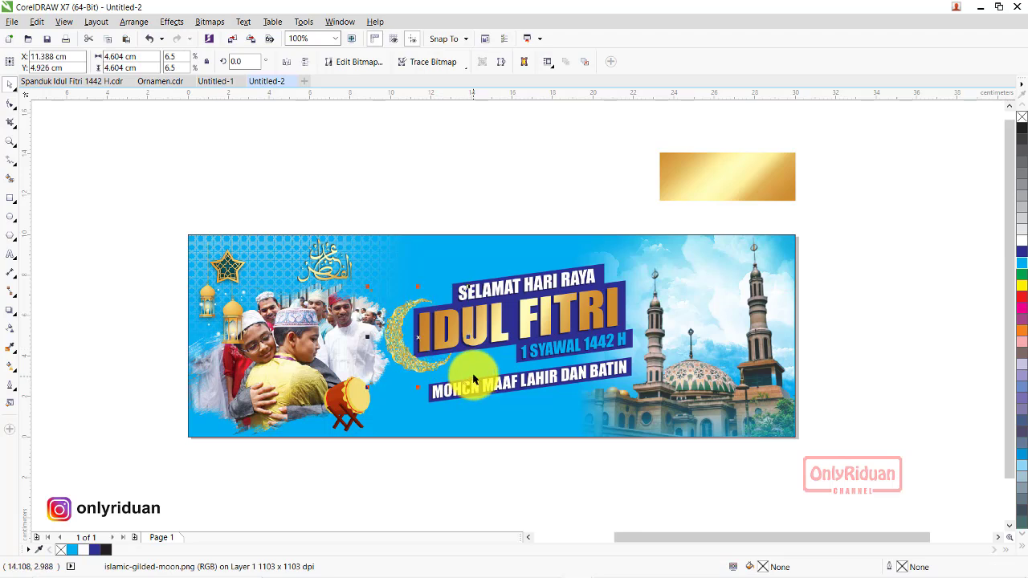
drag(666, 466, 403, 345)
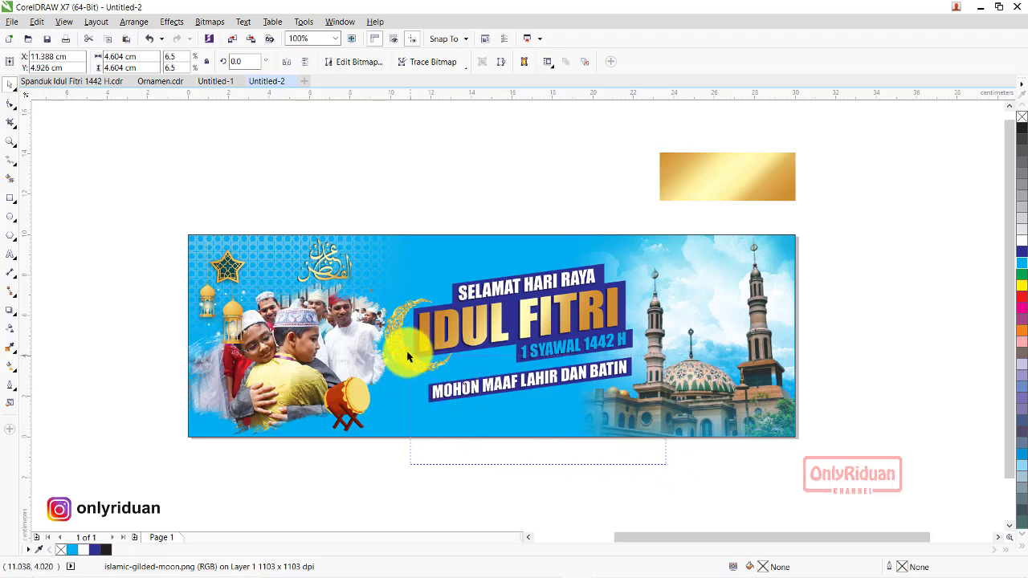
drag(423, 406, 461, 408)
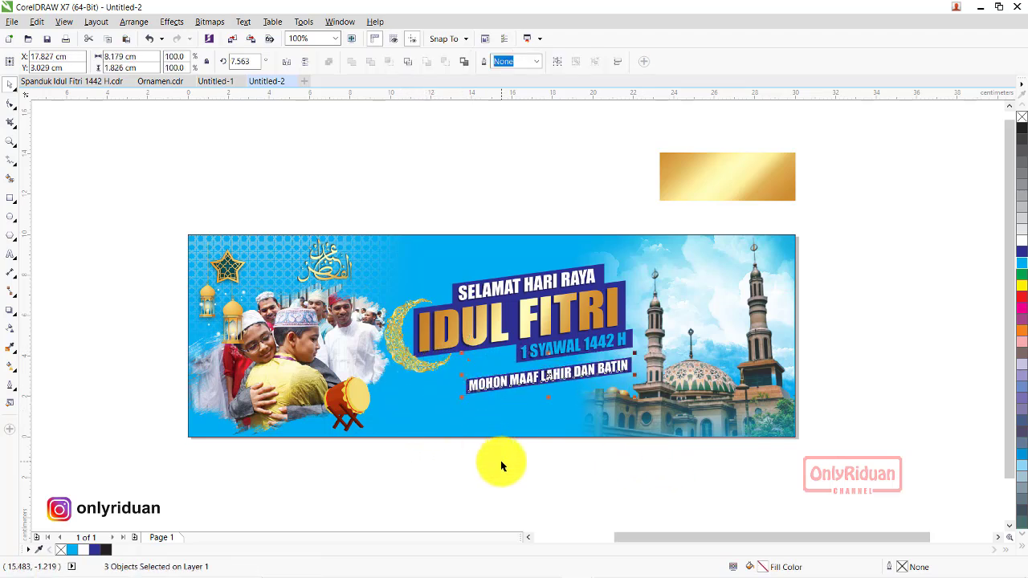
- Give the gold moon a black Small Glow shadow with feathering 5
click(500, 460)
click(410, 367)
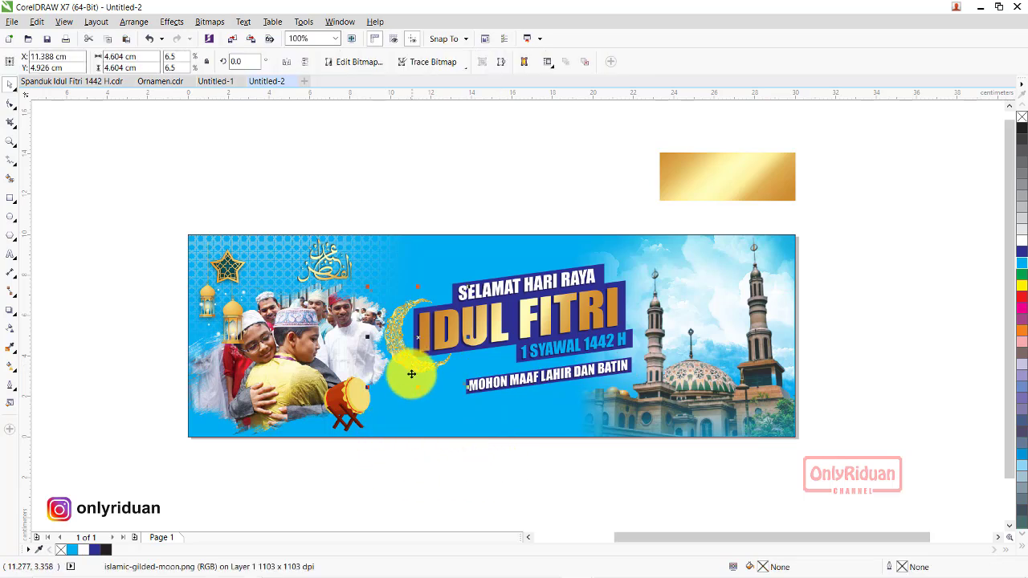
click(10, 310)
click(58, 61)
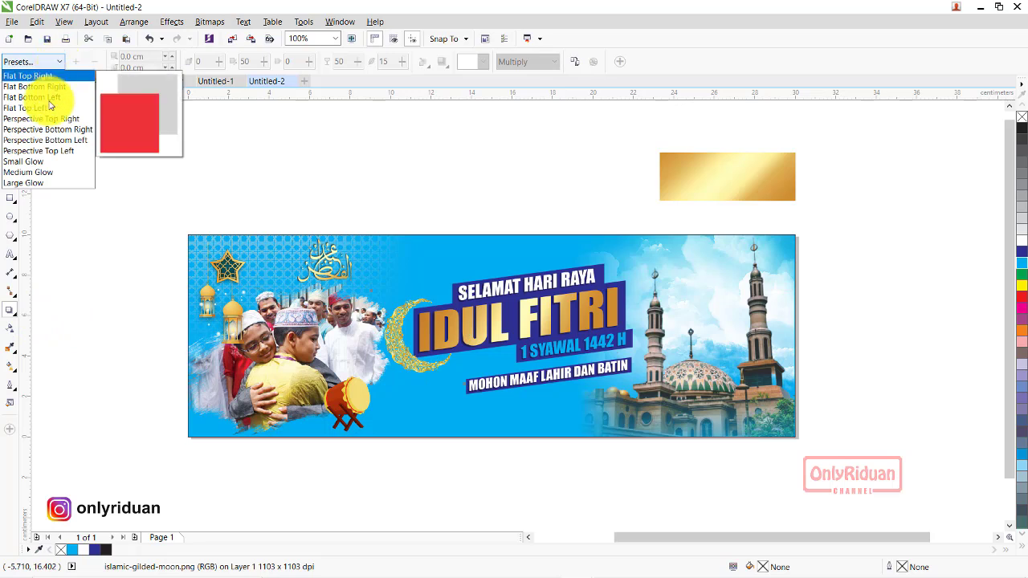
click(32, 161)
click(483, 63)
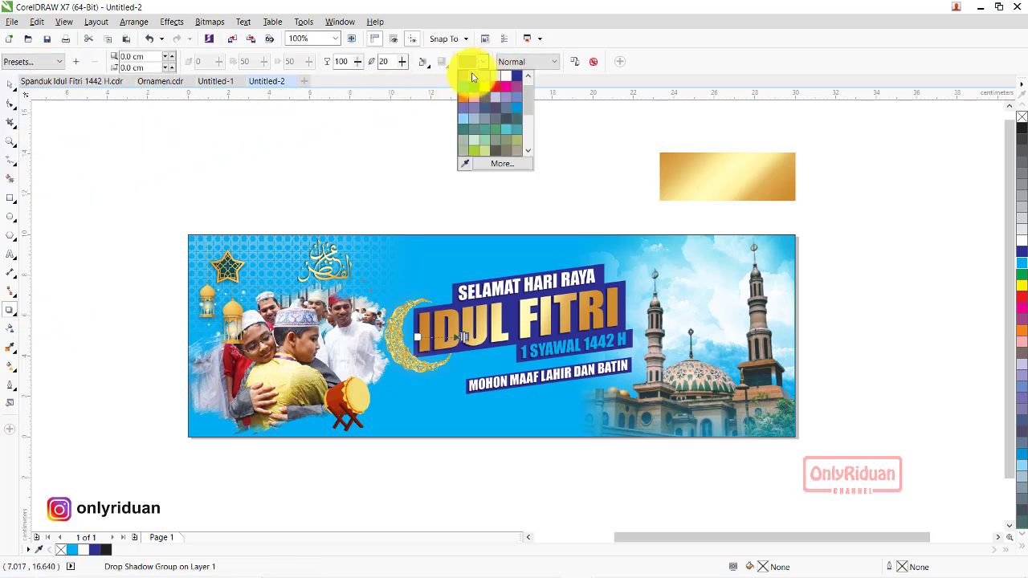
click(464, 78)
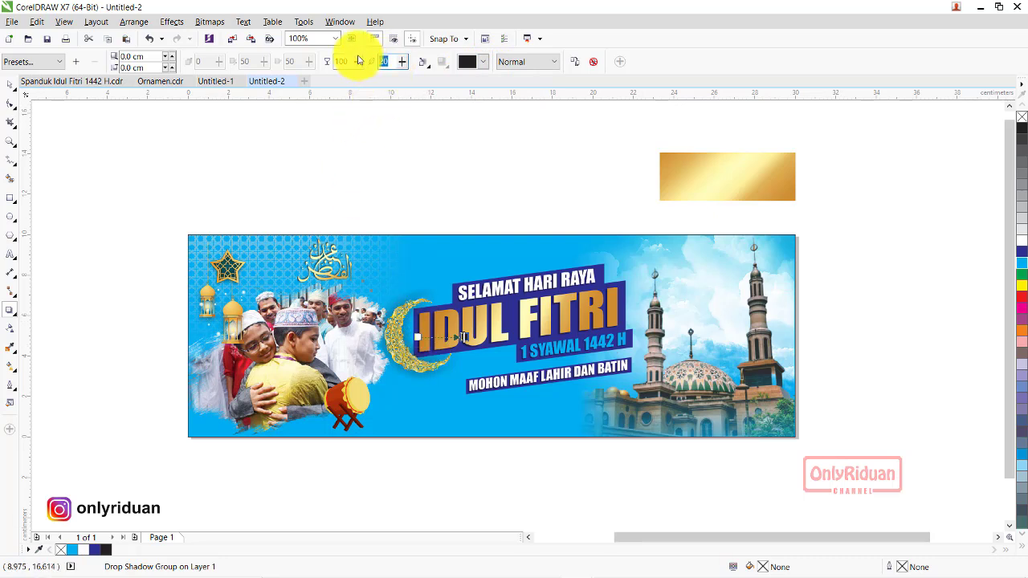
text(5)
key(Return)
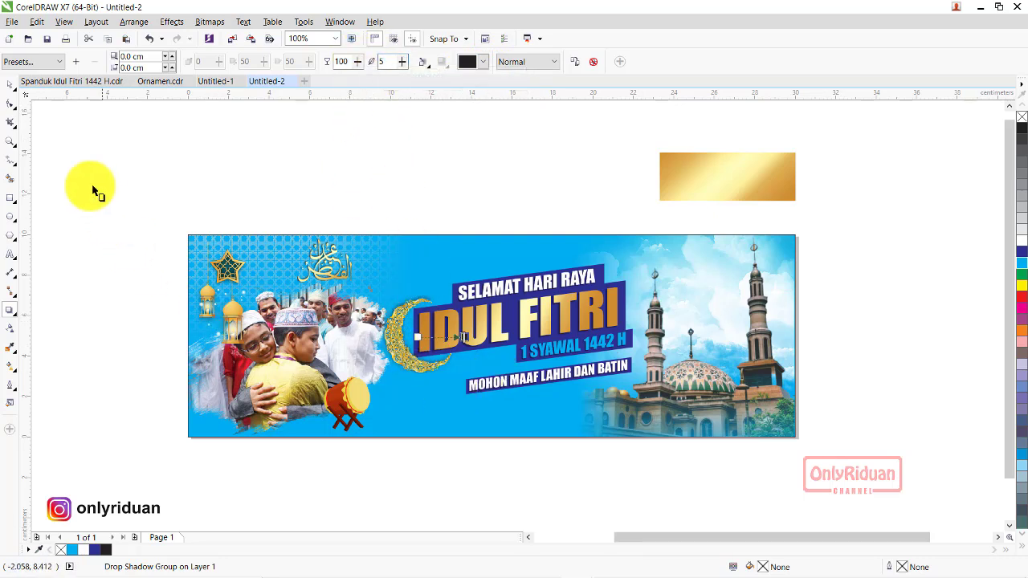
click(194, 148)
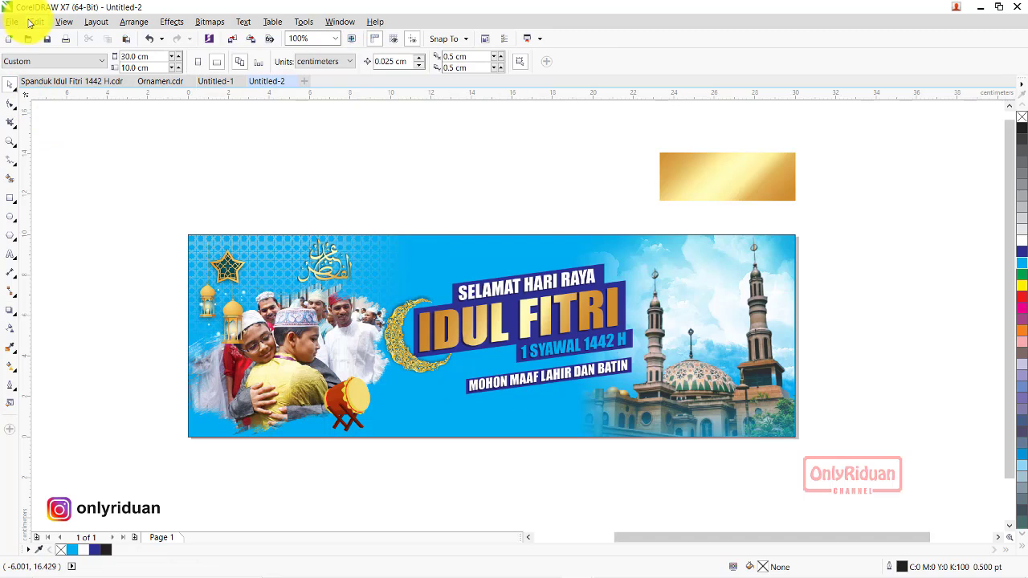
- Bring the ketupat ornament from Ornamen.cdr and shrink it under the moon's lower tip
click(153, 83)
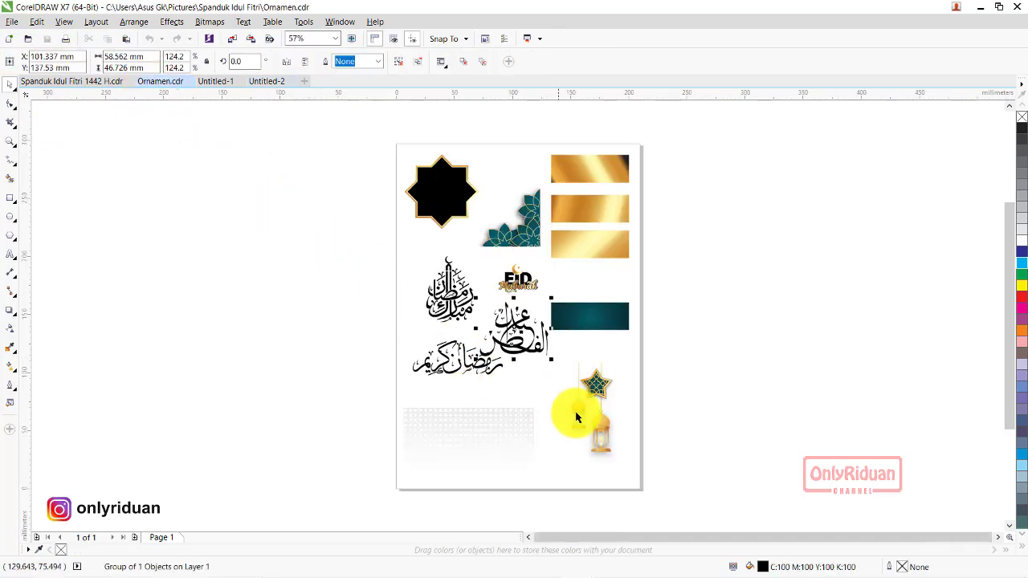
click(554, 411)
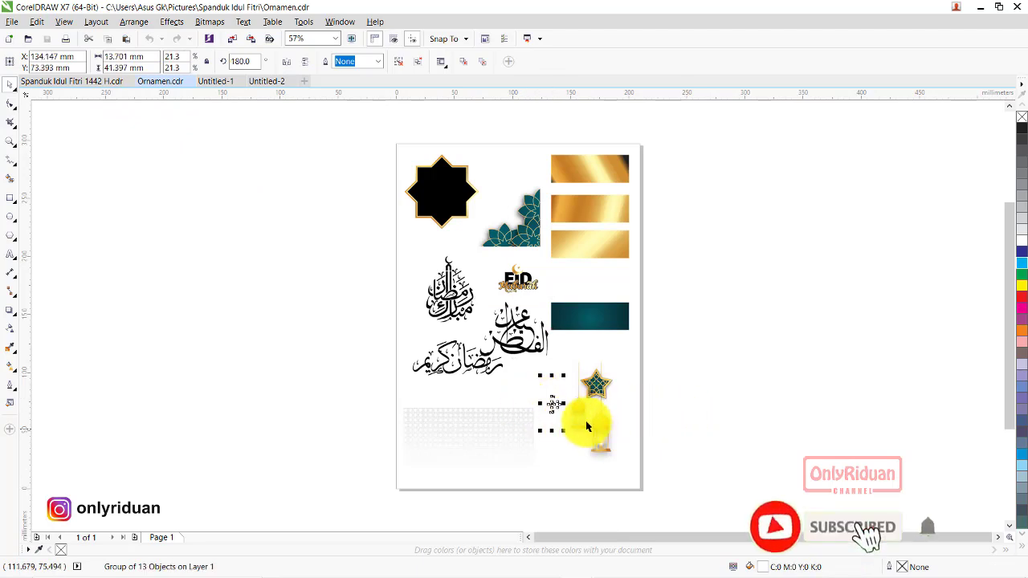
click(624, 452)
click(552, 415)
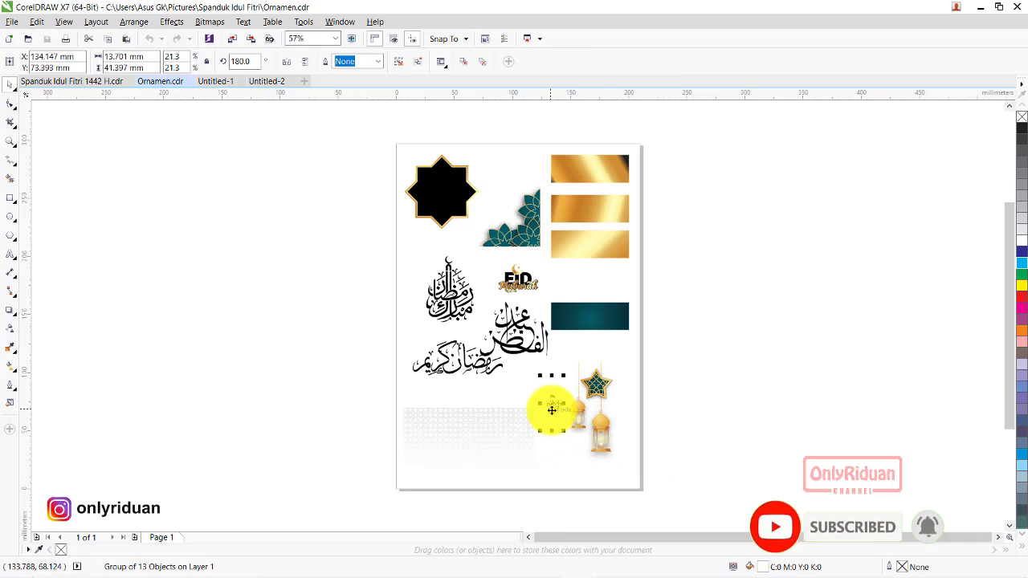
click(266, 81)
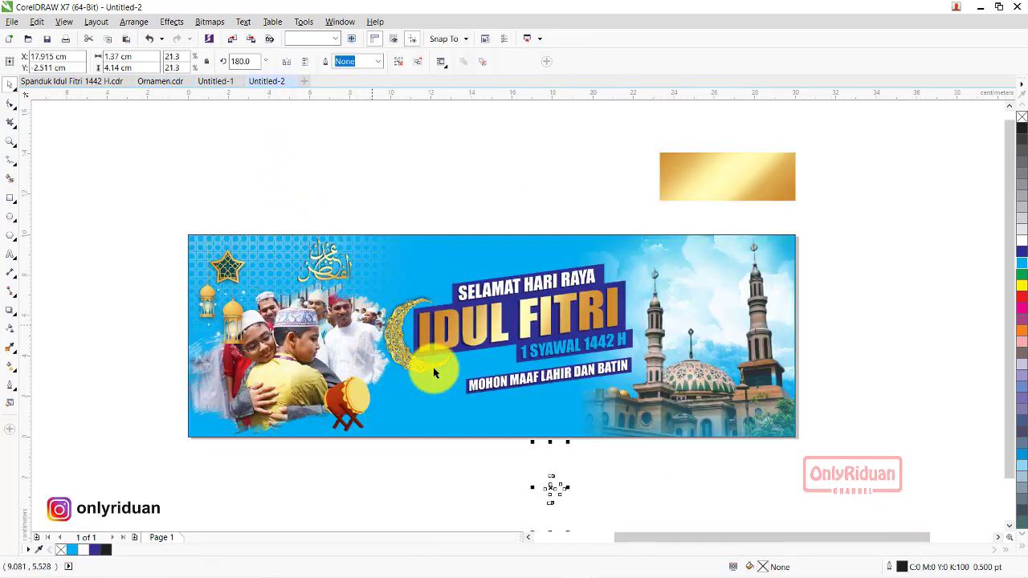
drag(550, 486, 446, 402)
drag(461, 450, 440, 457)
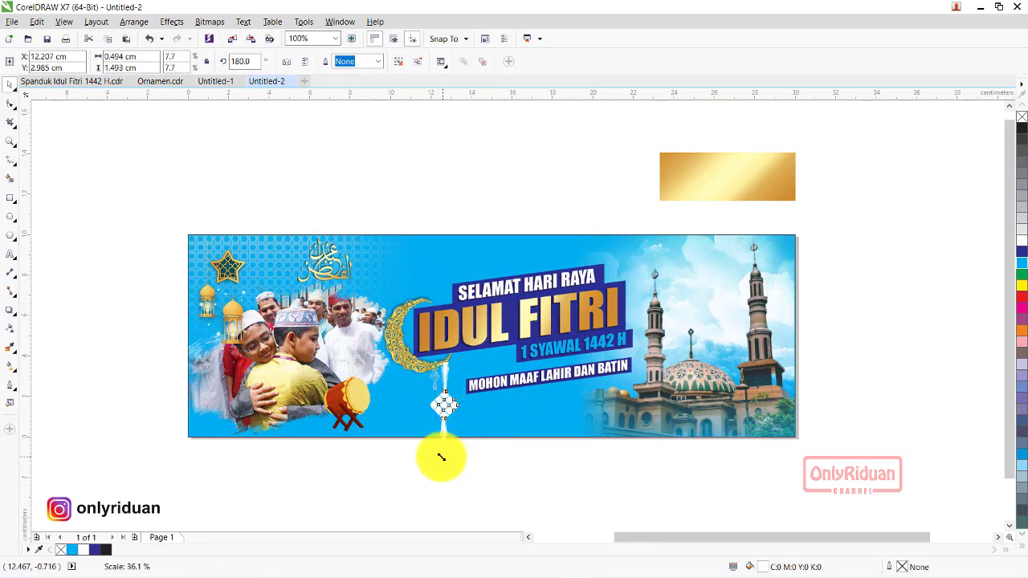
- Add a second ketupat beside the first and put the moon behind the IDUL FITRI title
scroll(436, 401, up, 2)
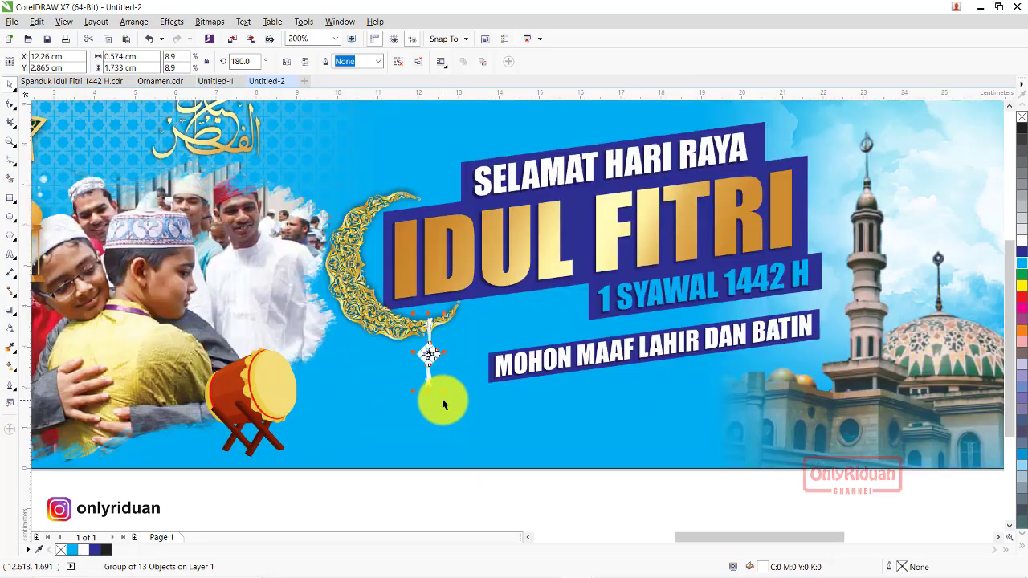
mouse_move(432, 359)
mouse_down()
mouse_move(477, 383)
mouse_move(444, 355)
mouse_move(399, 360)
mouse_up()
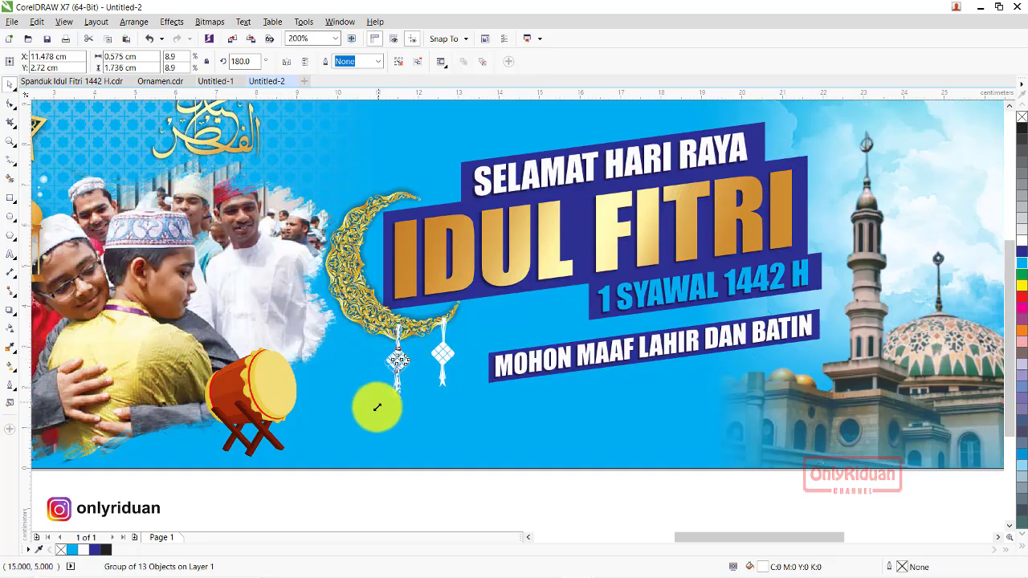
drag(376, 407, 371, 418)
click(345, 279)
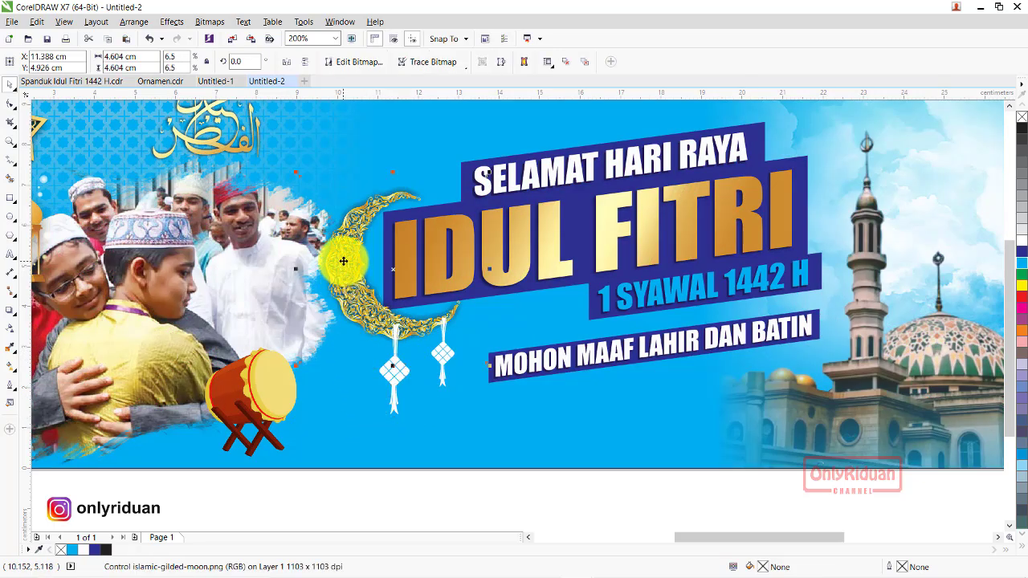
right_click(343, 261)
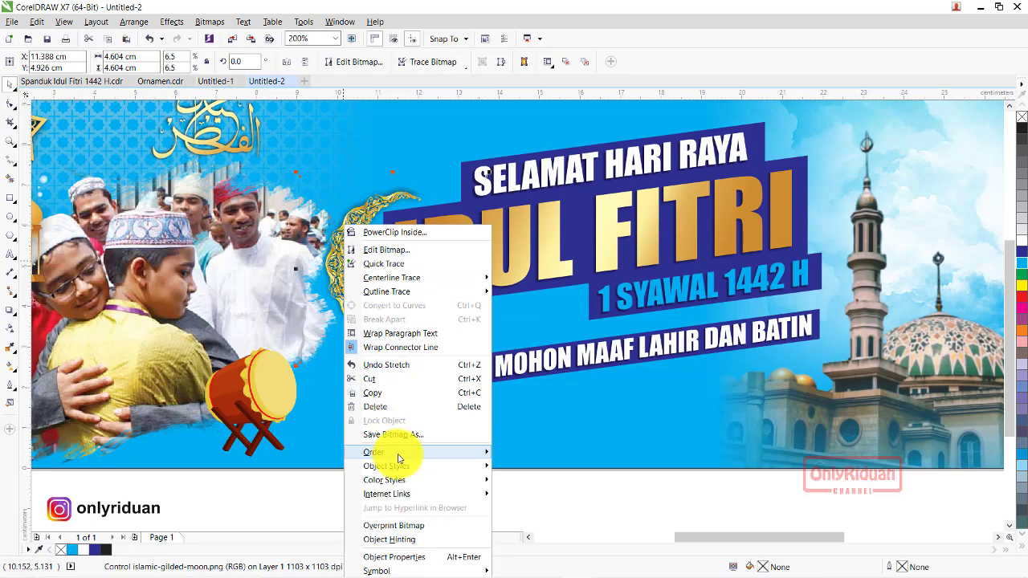
mouse_move(374, 452)
click(526, 464)
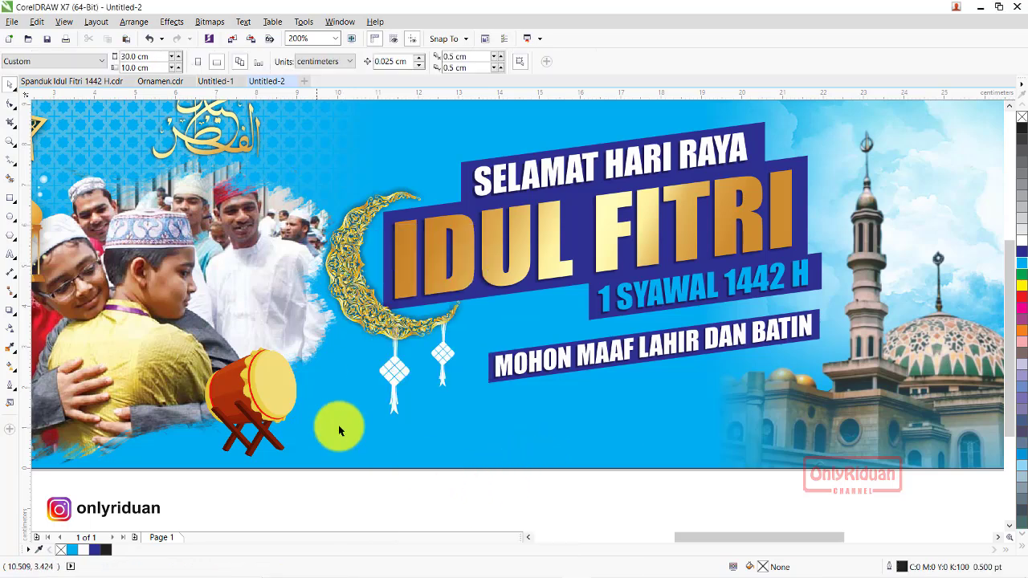
scroll(393, 379, down, 1)
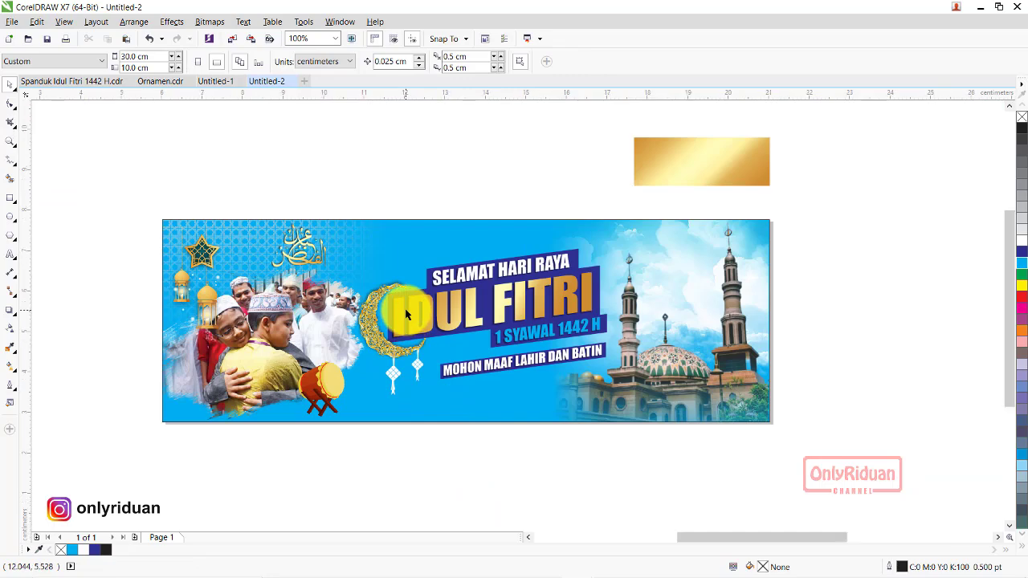
- Draw a small yellow five-pointed star without an outline and place it beside the moon's upper tip
scroll(405, 313, up, 1)
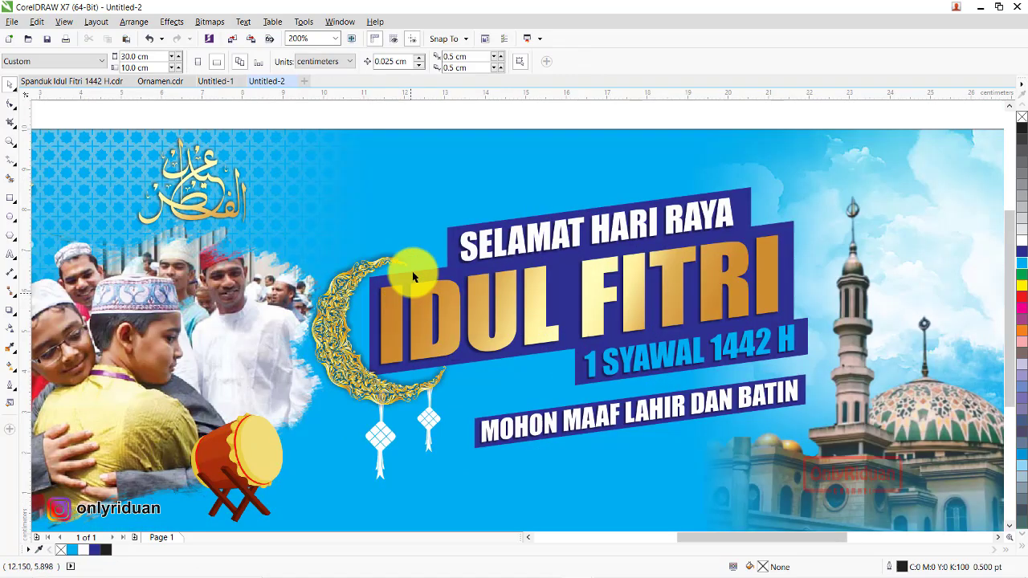
click(13, 238)
click(44, 245)
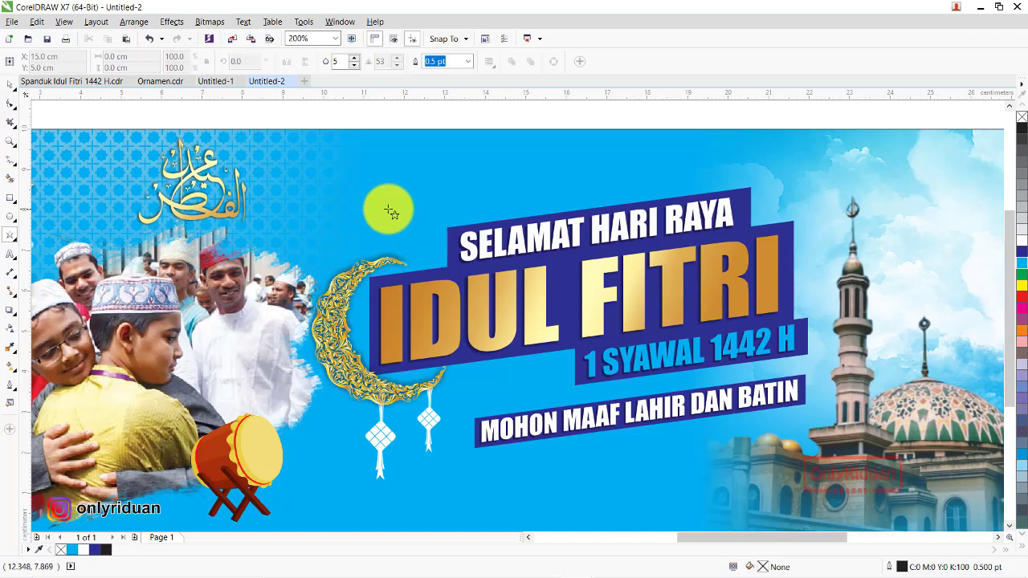
drag(386, 216, 410, 241)
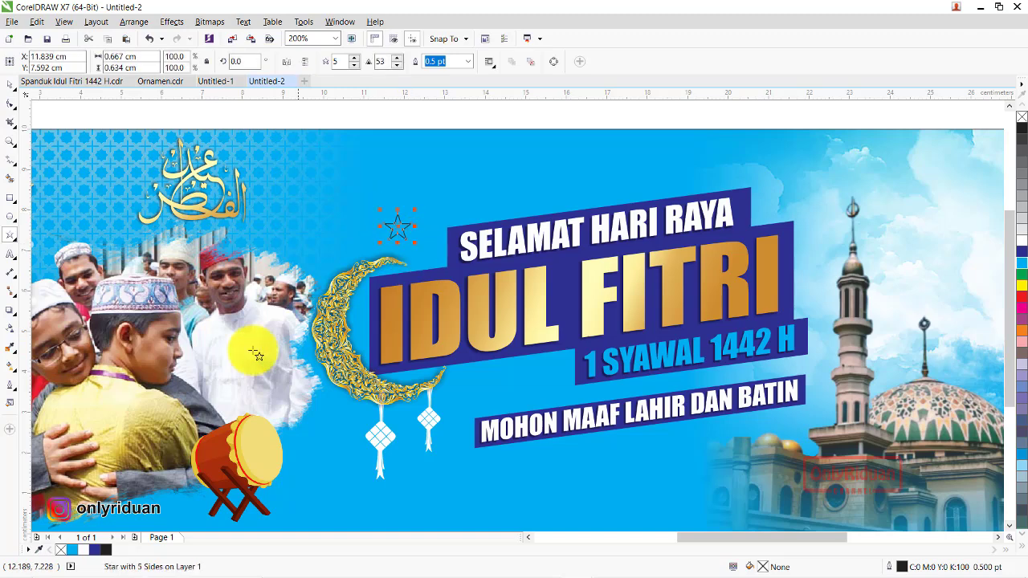
click(1023, 285)
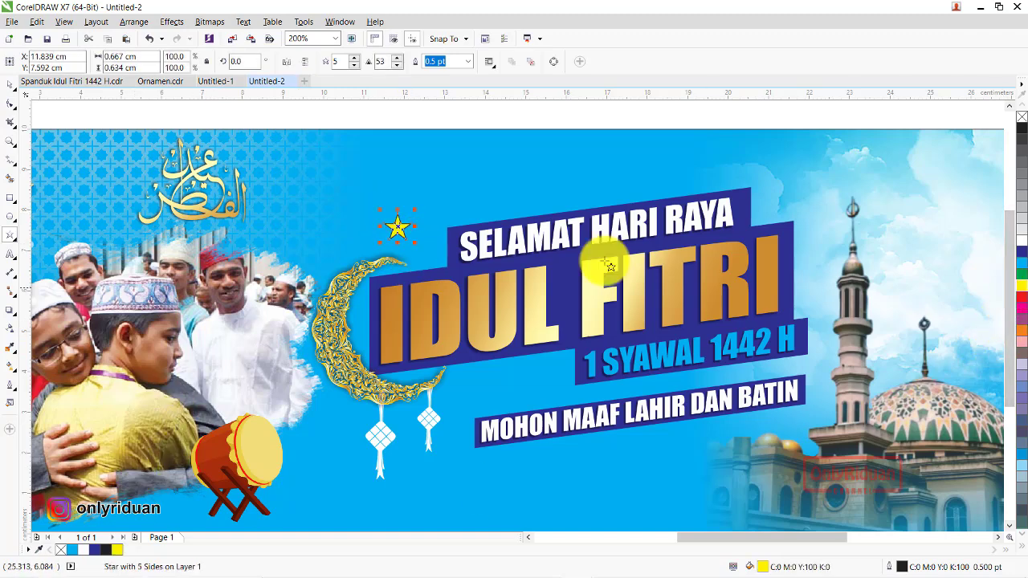
right_click(1022, 118)
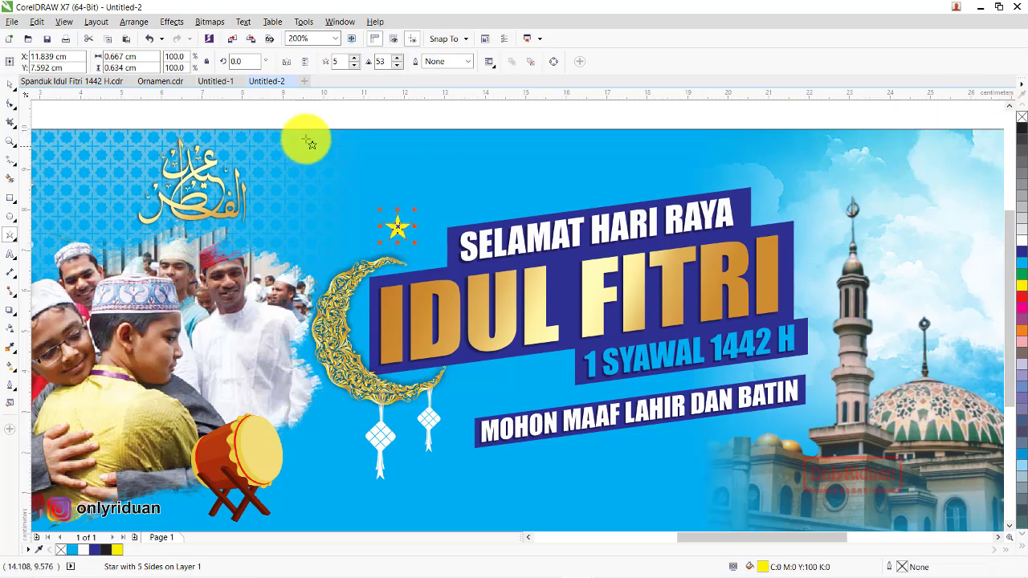
click(398, 235)
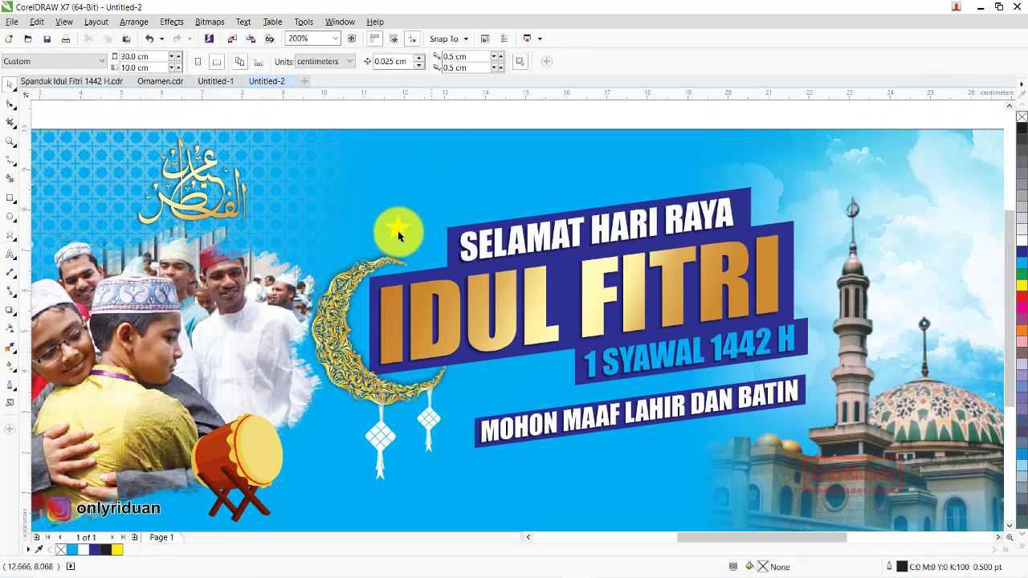
click(399, 234)
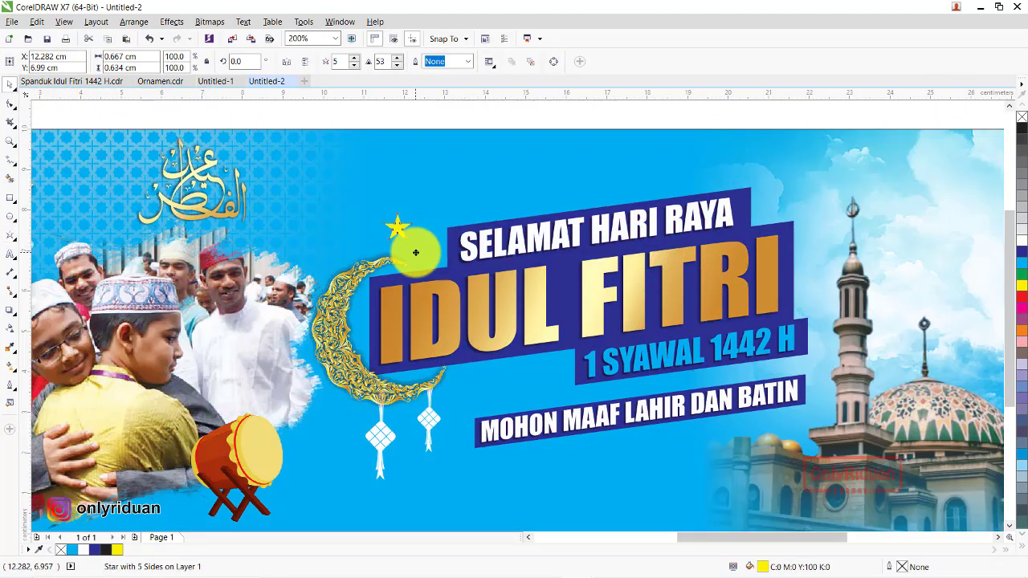
mouse_move(411, 251)
mouse_down()
mouse_move(392, 233)
mouse_move(399, 241)
mouse_up()
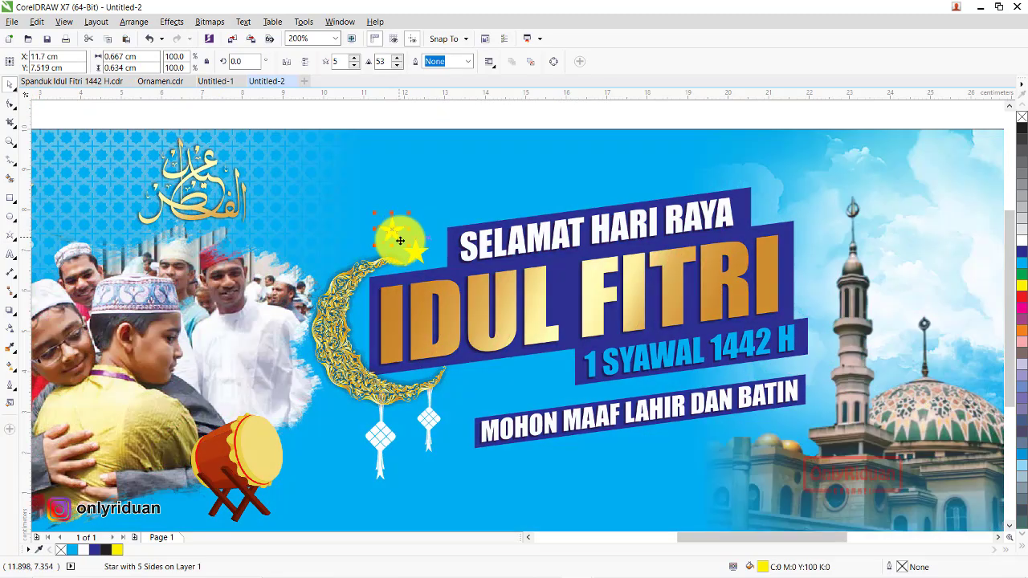
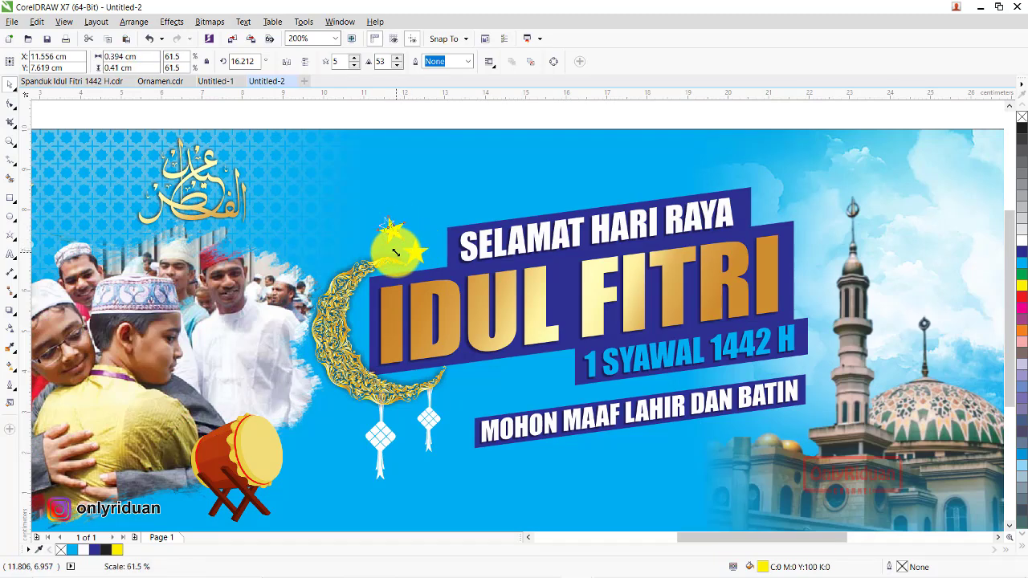
- Place the yellow star just above the moon's upper tip and shrink it to a small accent
drag(387, 224, 391, 236)
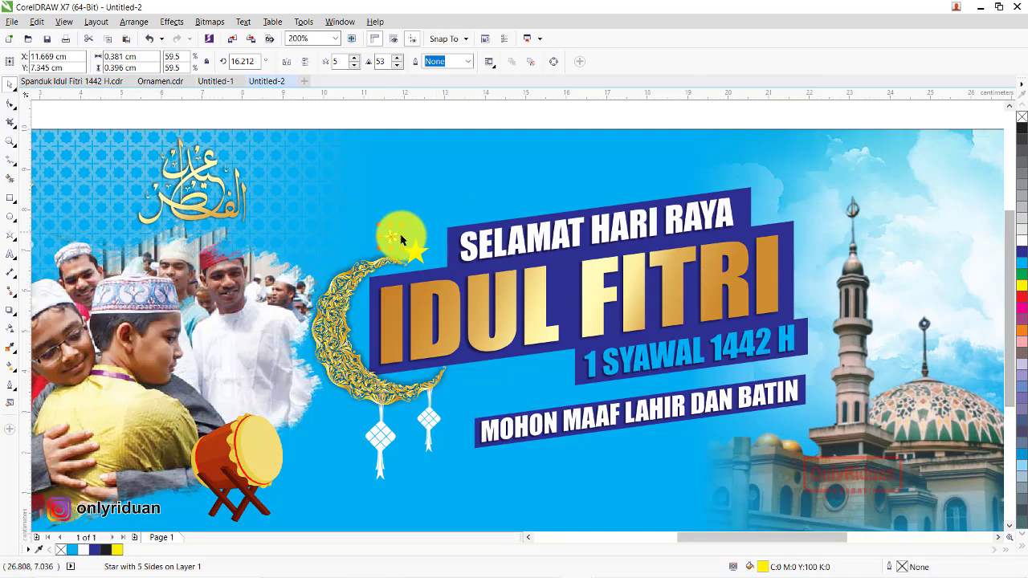
mouse_move(395, 231)
mouse_down()
mouse_move(423, 228)
mouse_move(408, 208)
mouse_up()
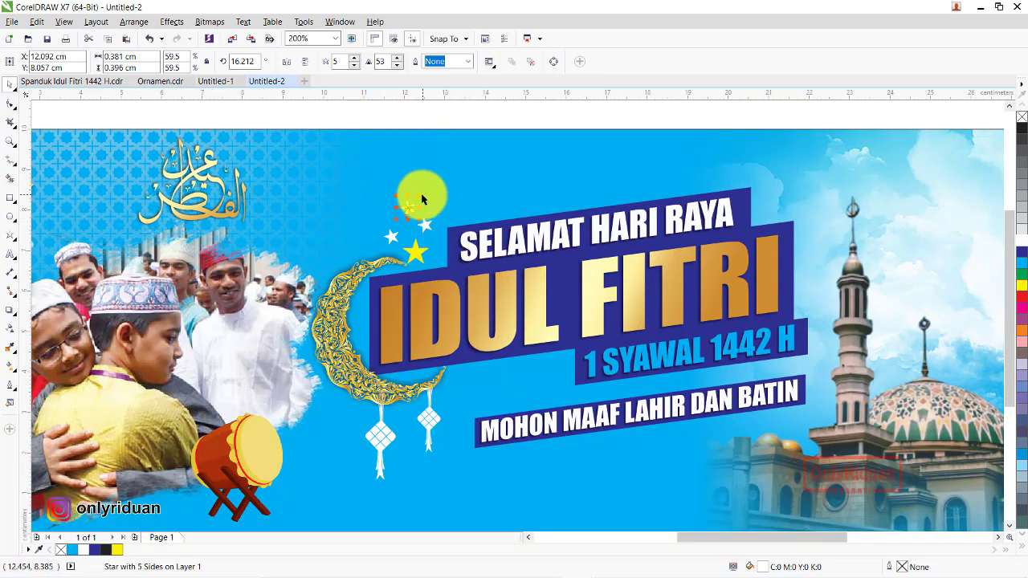
drag(418, 202, 394, 195)
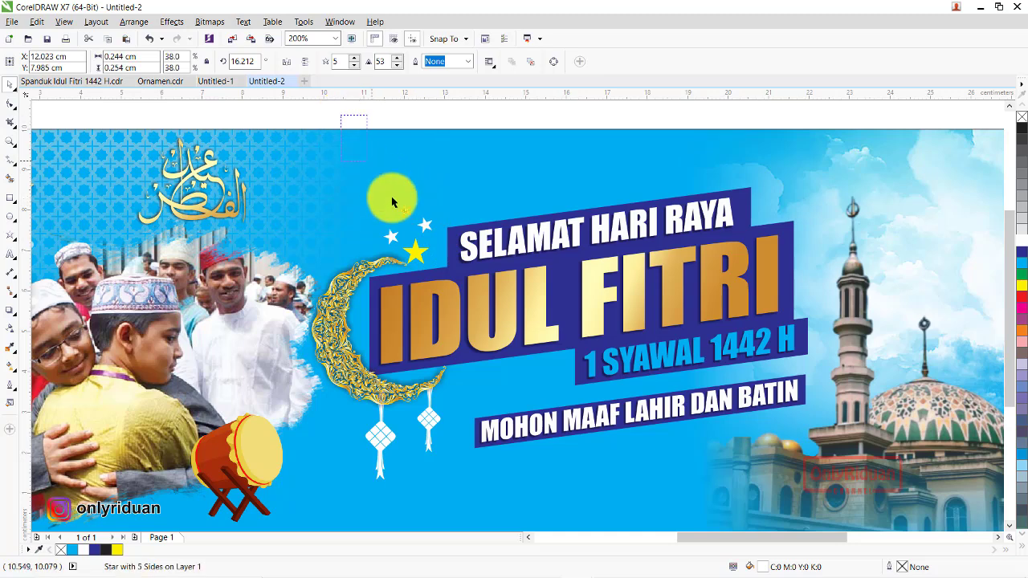
- Add copies of the small stars beside the crescent's lower tip
drag(417, 239, 471, 384)
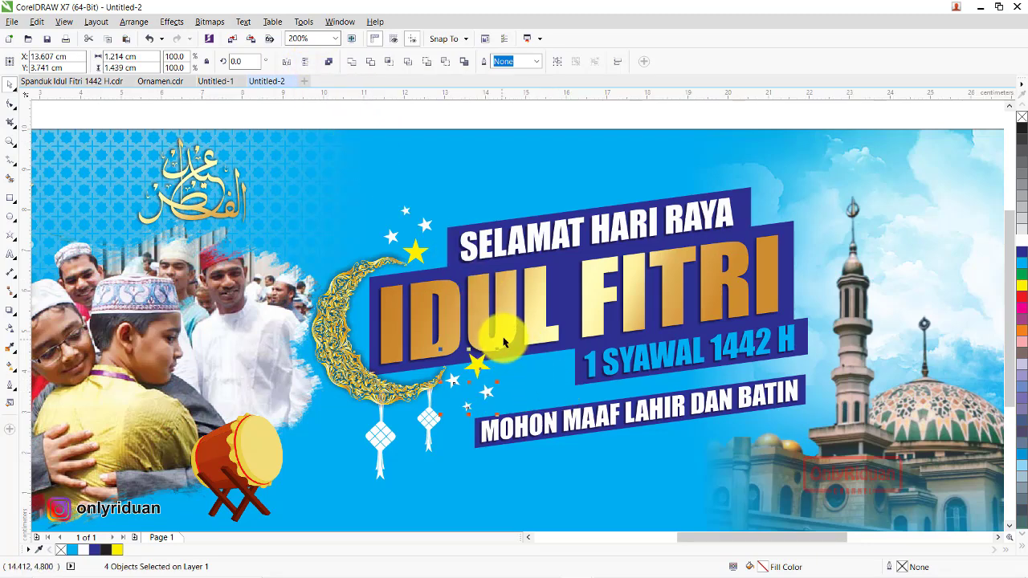
scroll(504, 342, down, 1)
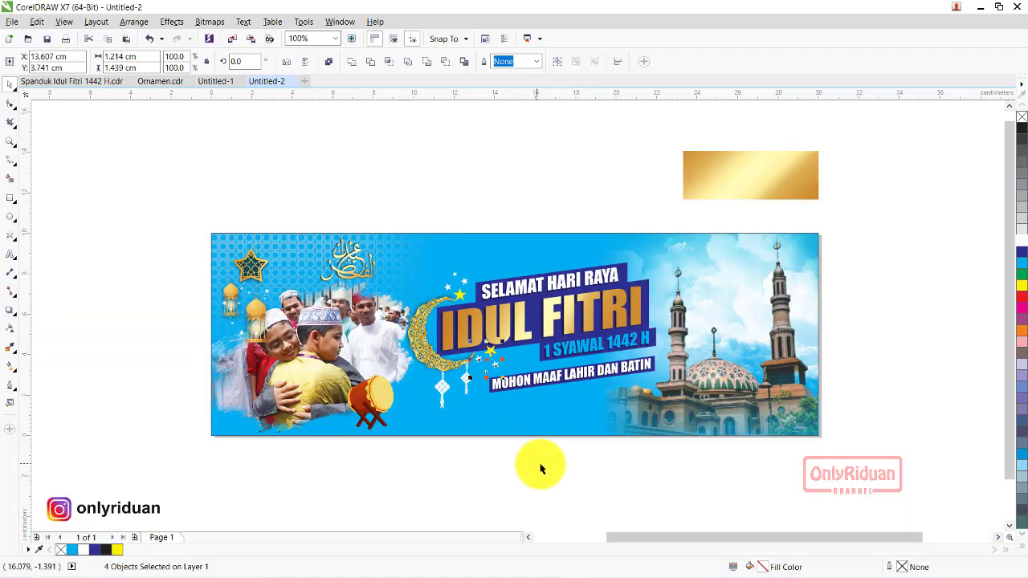
scroll(551, 452, up, 1)
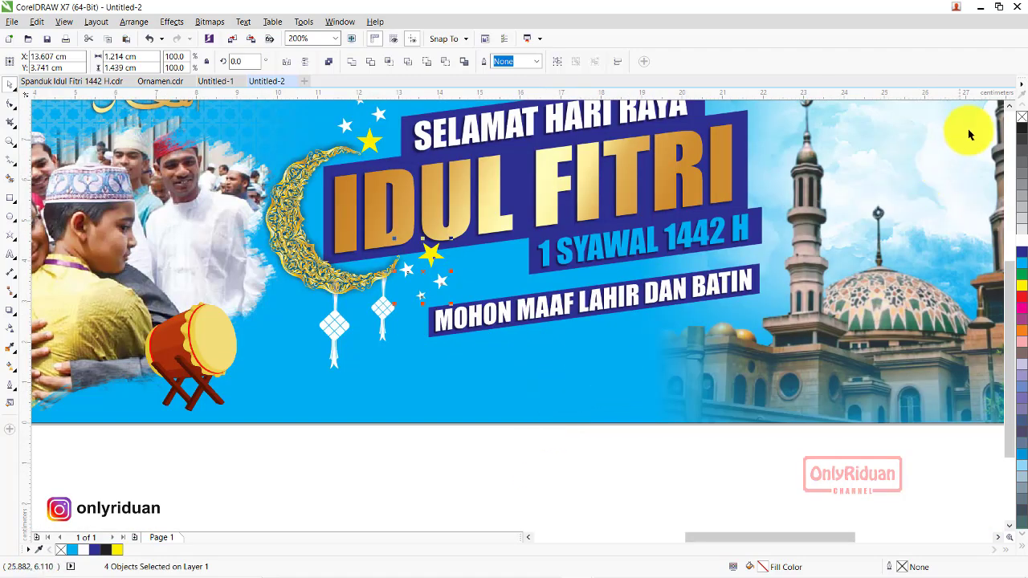
scroll(1004, 105, up, 1)
scroll(1005, 104, up, 1)
scroll(1008, 106, up, 1)
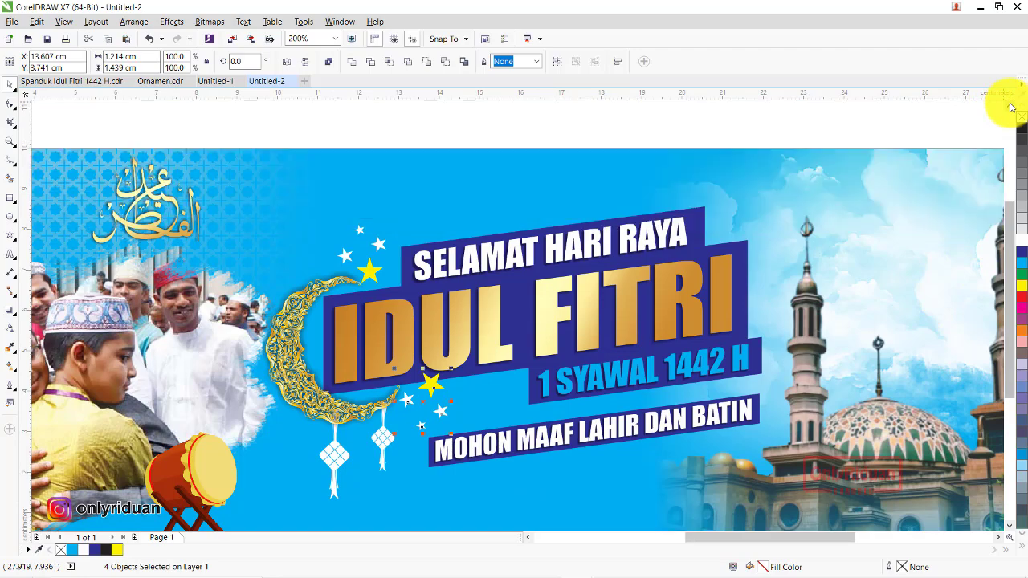
- Import the awan 1 cloud picture above the headline, tilted slightly and enlarged
click(12, 22)
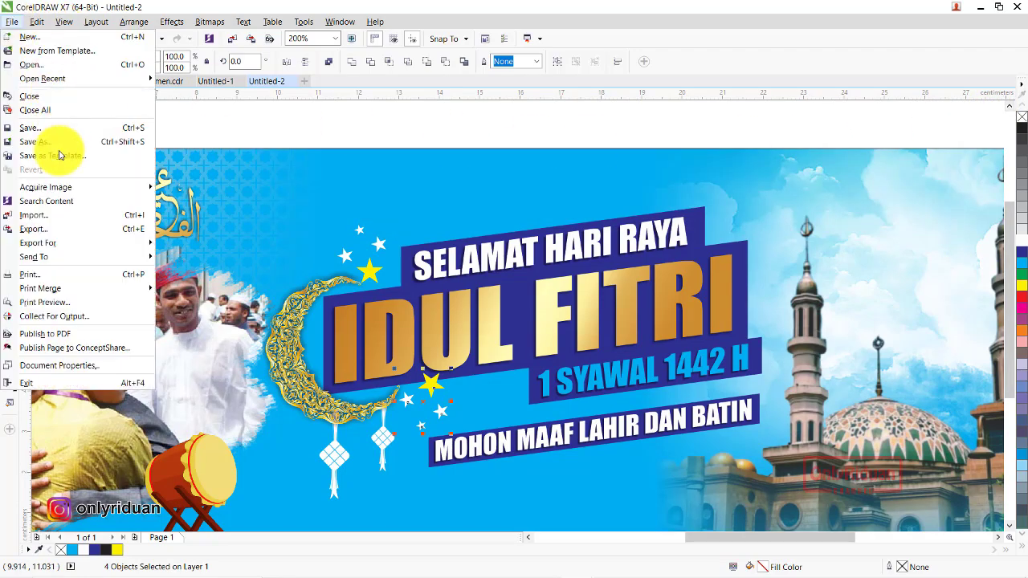
click(46, 215)
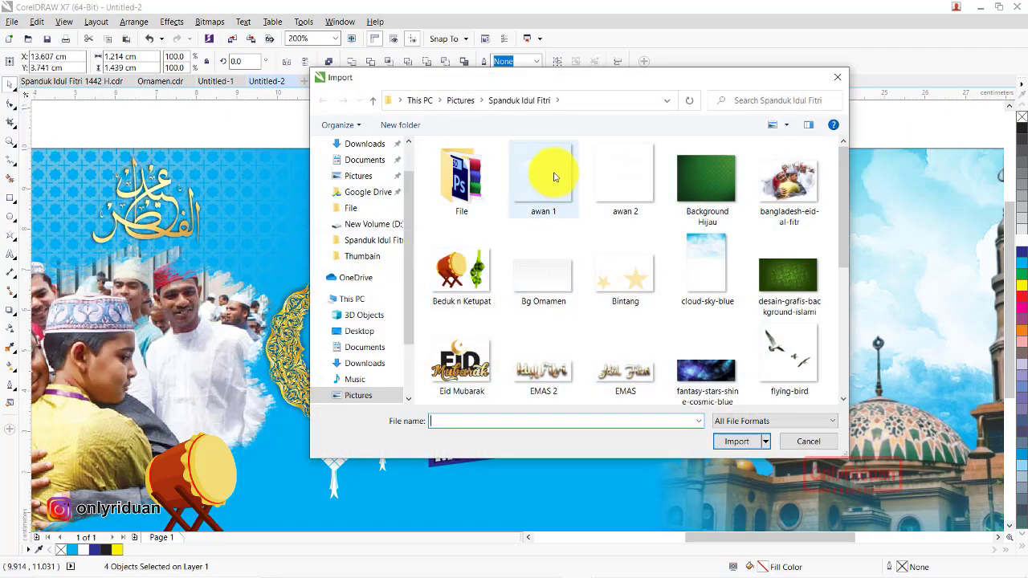
click(560, 183)
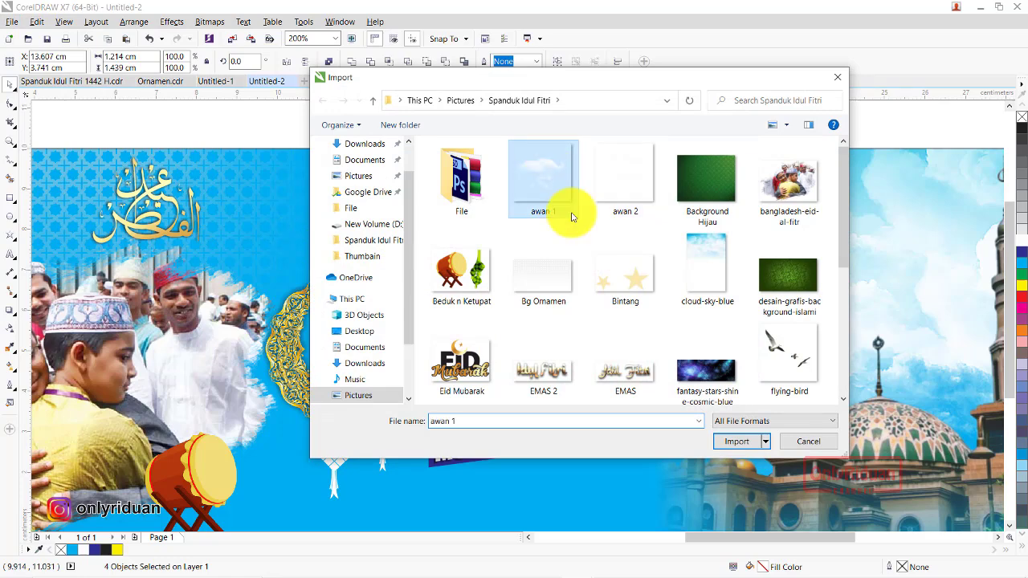
click(733, 441)
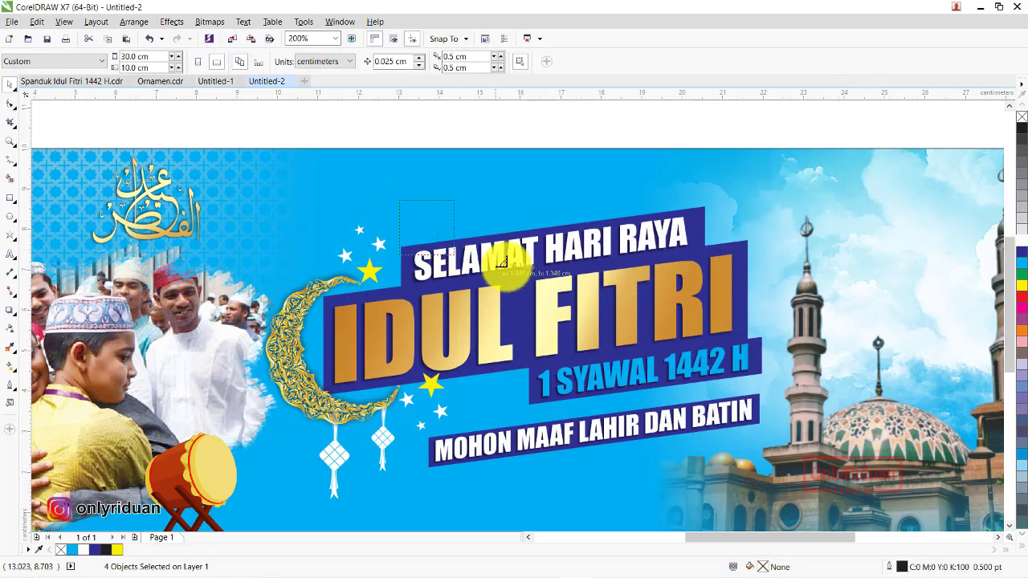
mouse_move(501, 262)
mouse_down()
mouse_move(482, 276)
mouse_move(456, 213)
mouse_up()
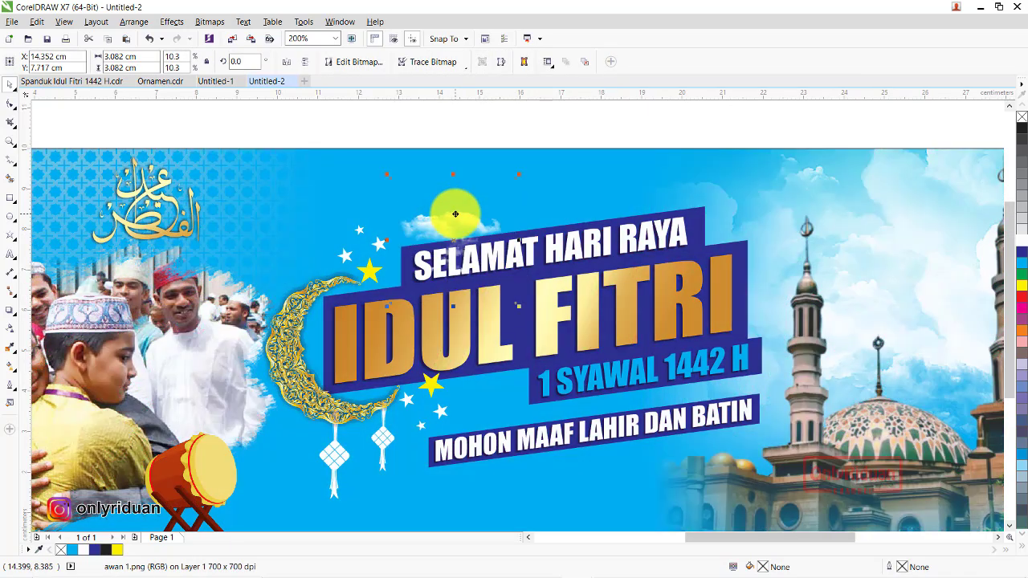
click(456, 213)
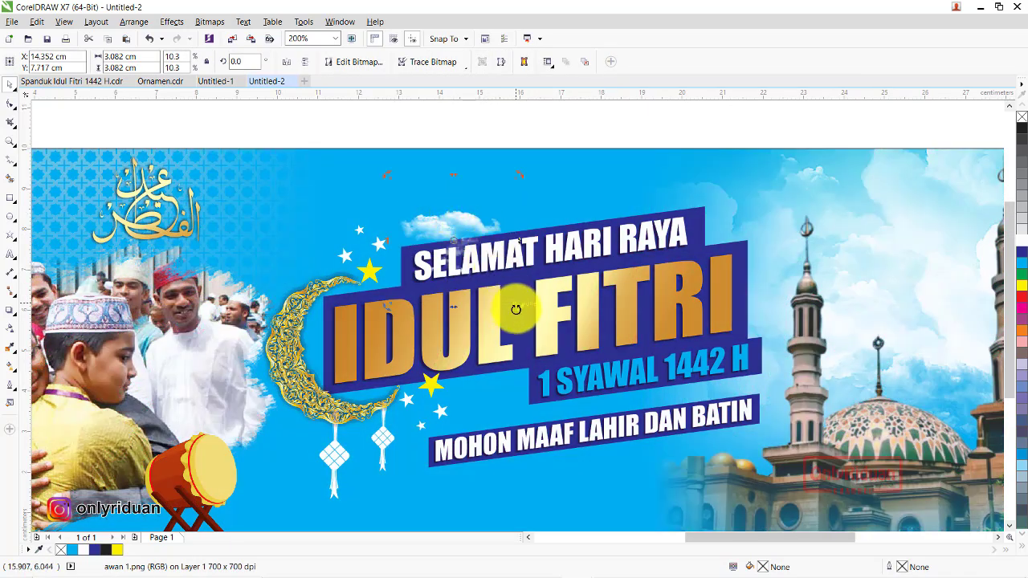
drag(520, 305, 534, 299)
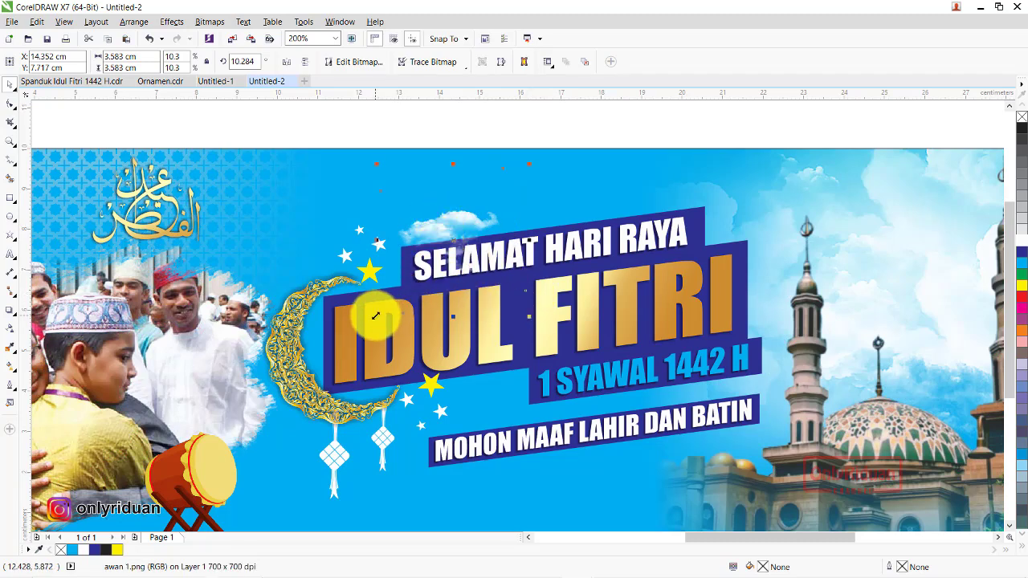
drag(375, 316, 350, 344)
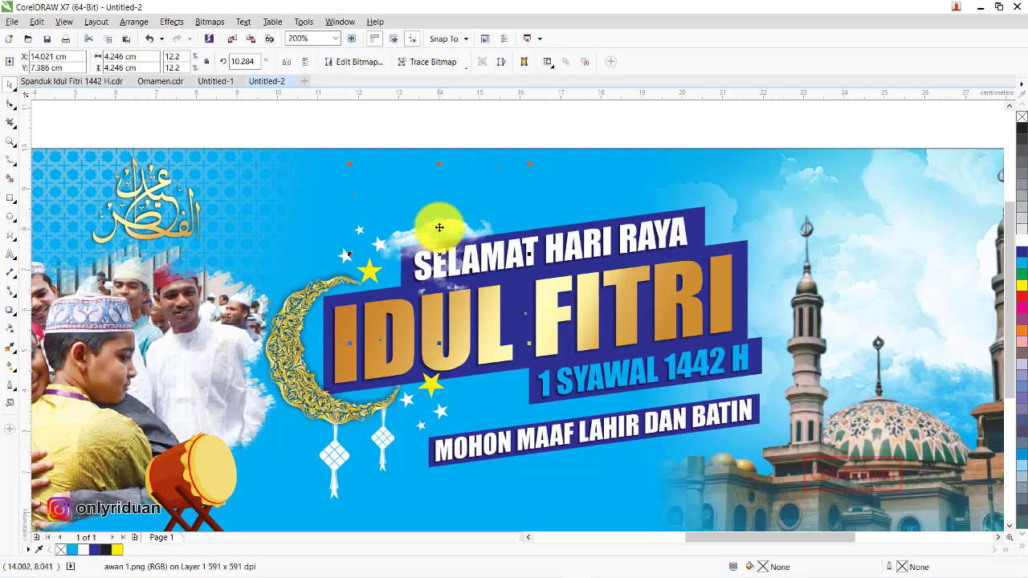
mouse_move(440, 228)
mouse_down()
mouse_move(721, 225)
mouse_move(499, 385)
mouse_up()
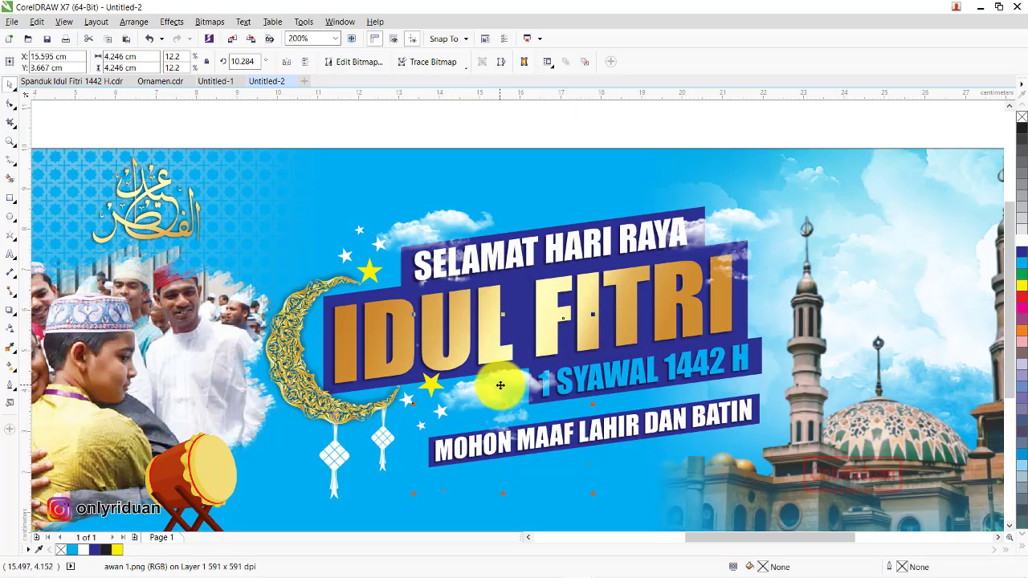
- Move the cloud below 1442 H, enlarge it, and trim its top-right corner node
mouse_move(499, 387)
mouse_down()
mouse_move(746, 390)
mouse_move(757, 228)
mouse_up()
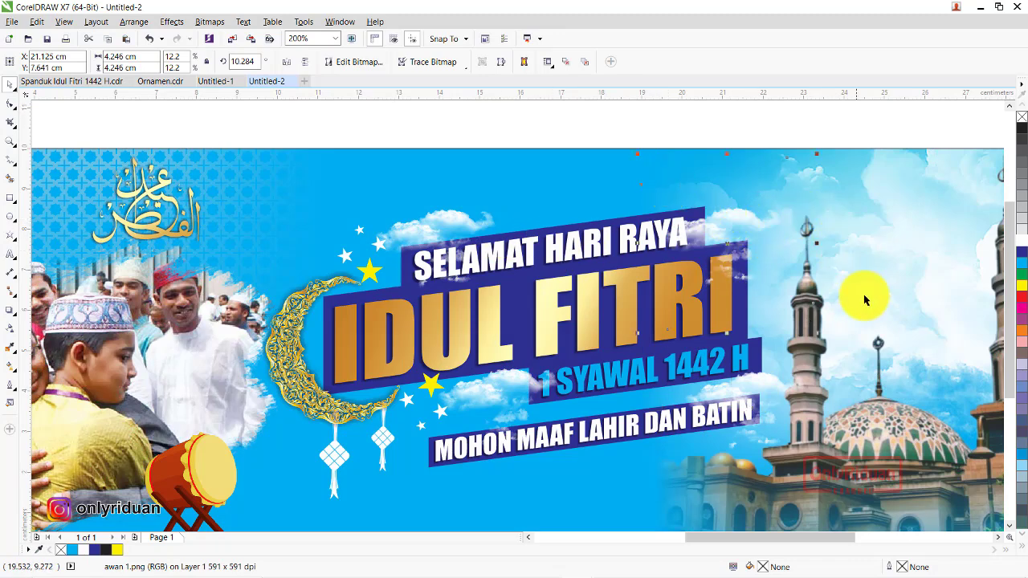
drag(817, 155, 849, 121)
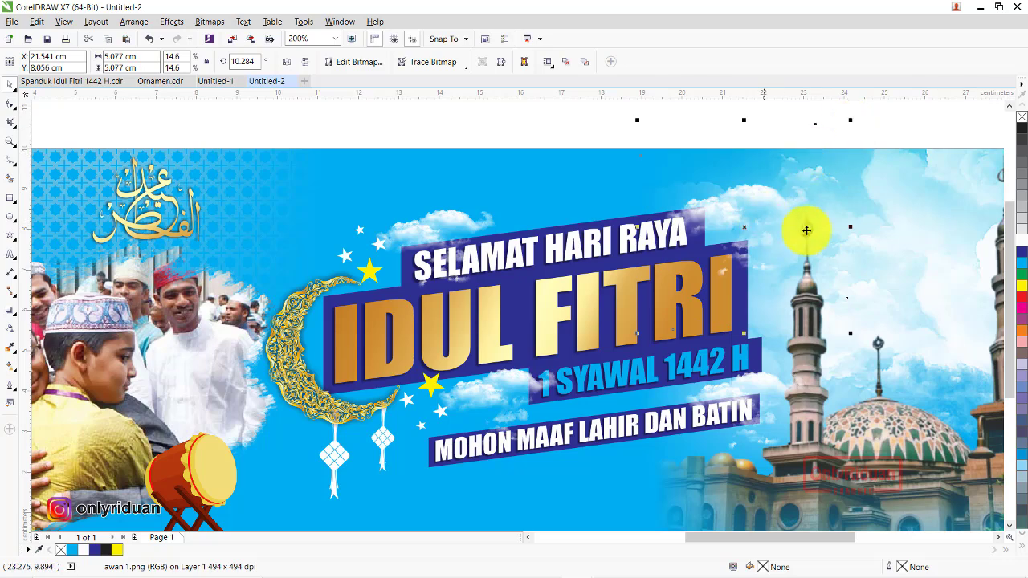
click(11, 102)
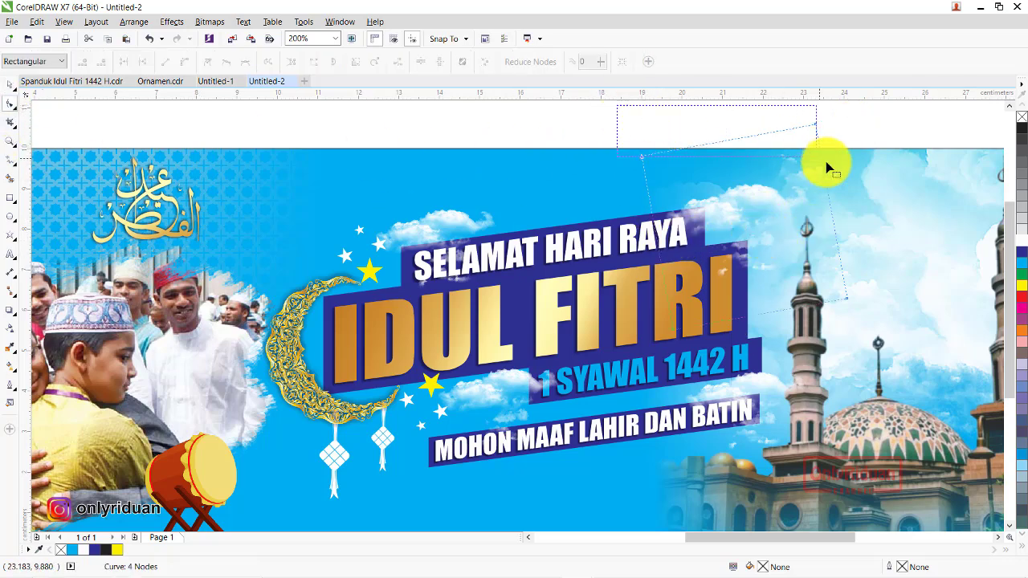
click(816, 125)
drag(813, 127, 819, 150)
click(9, 84)
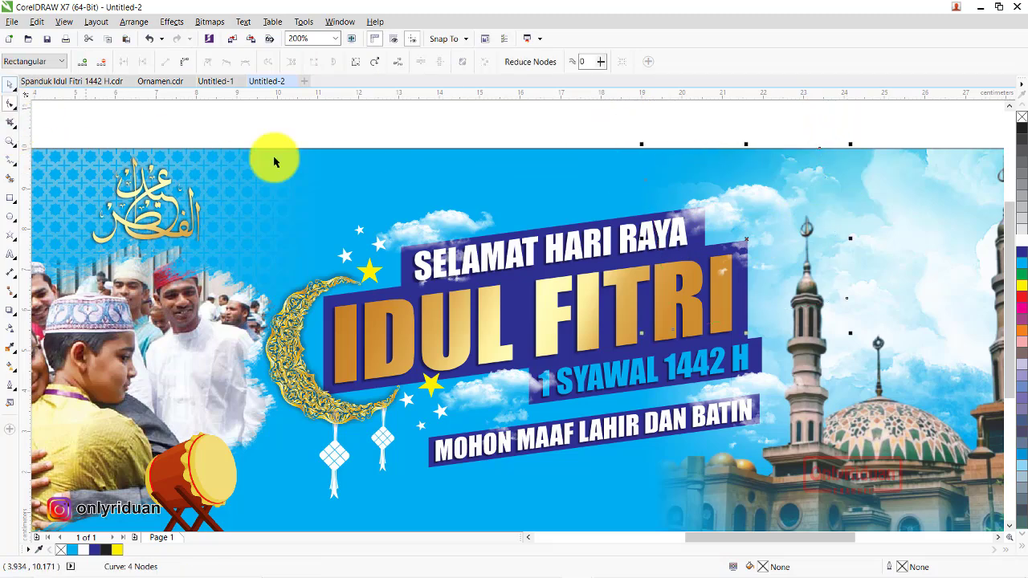
- Import the flying-bird picture into the sky beside the mosque
click(12, 22)
click(33, 216)
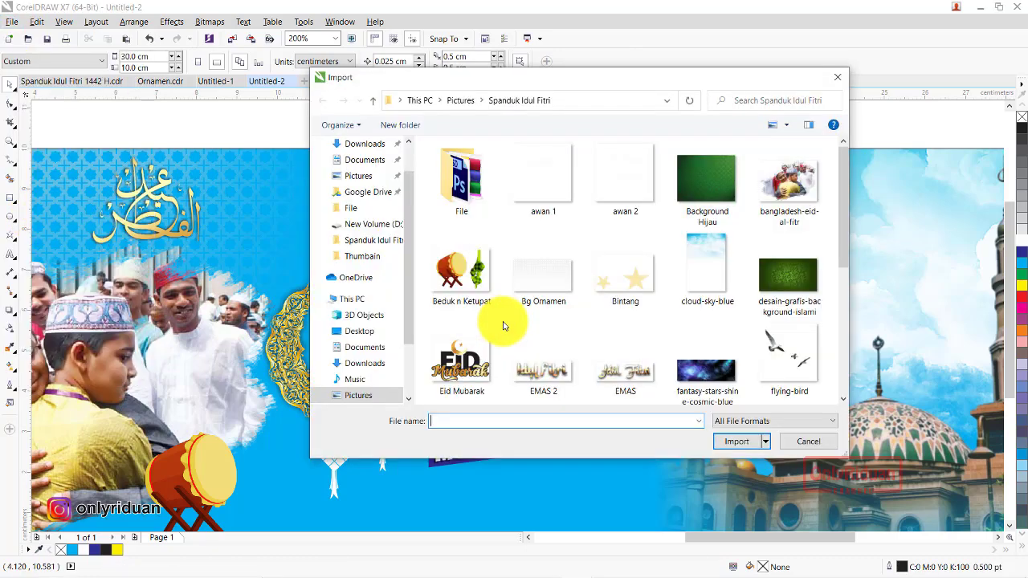
click(790, 353)
click(736, 441)
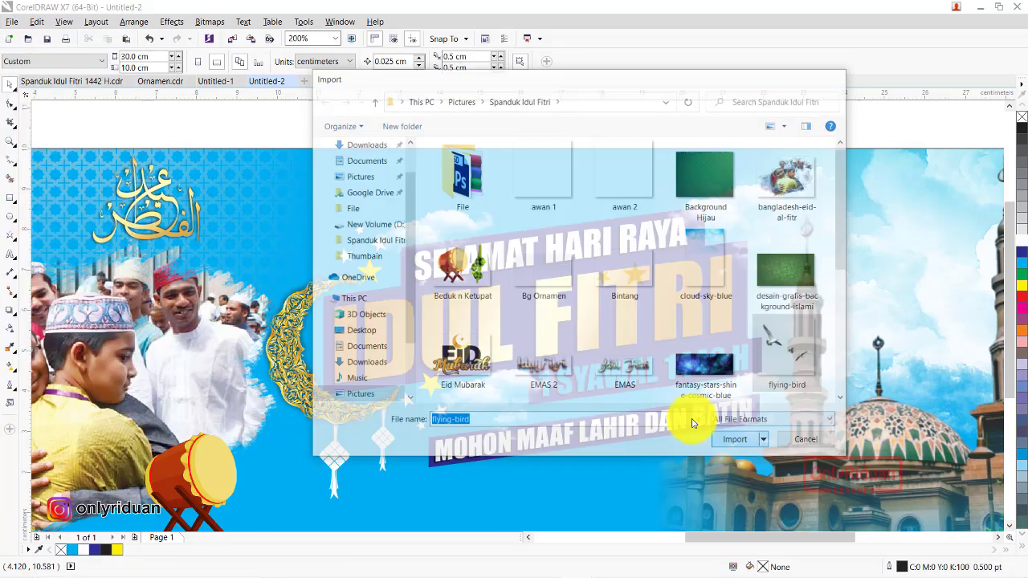
drag(829, 199, 974, 361)
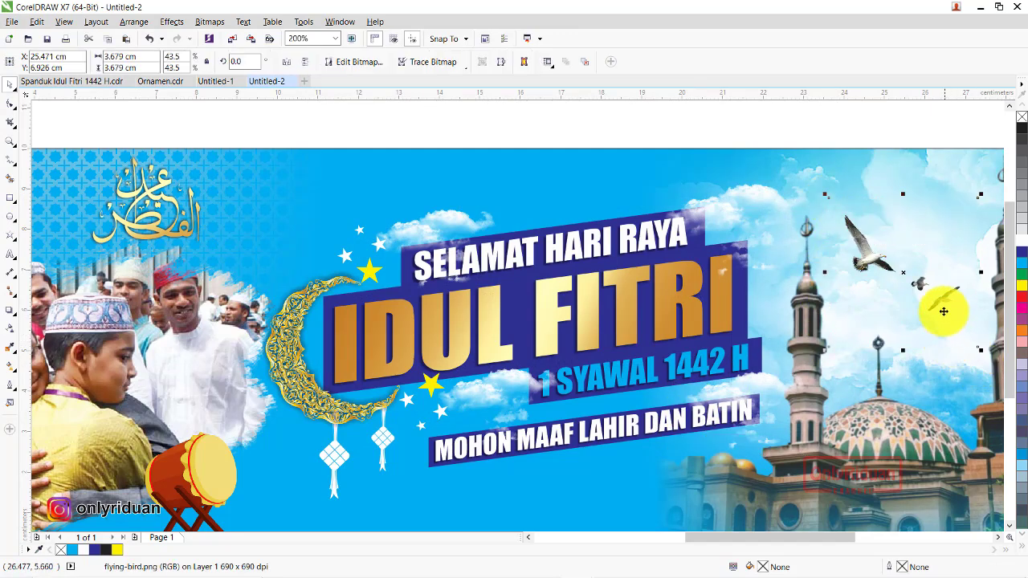
- Put a smaller copy of the birds, scaled to 27.8%, above SELAMAT HARI RAYA
mouse_move(871, 269)
mouse_down()
mouse_move(564, 255)
mouse_move(532, 188)
mouse_up()
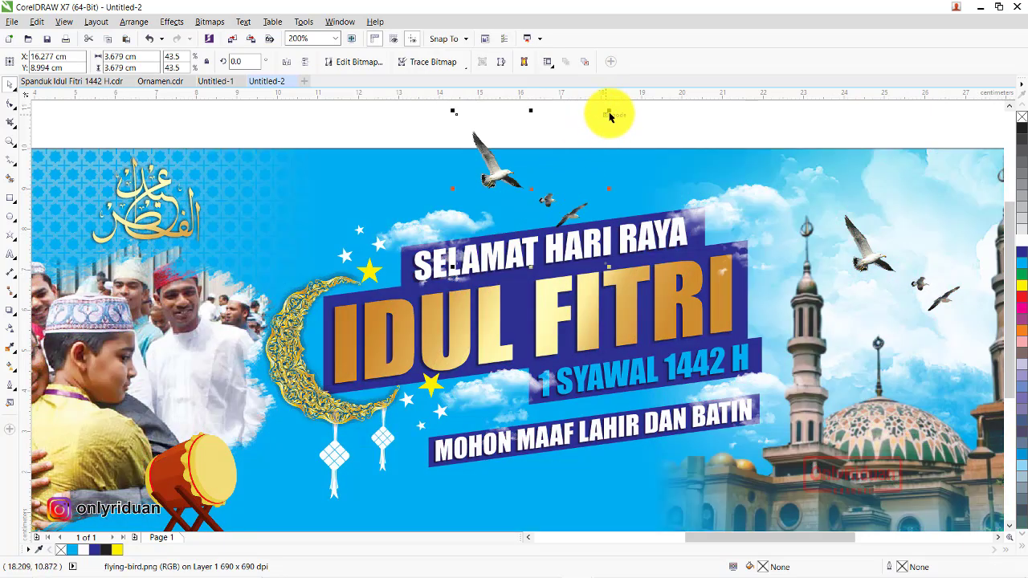
drag(610, 116, 555, 165)
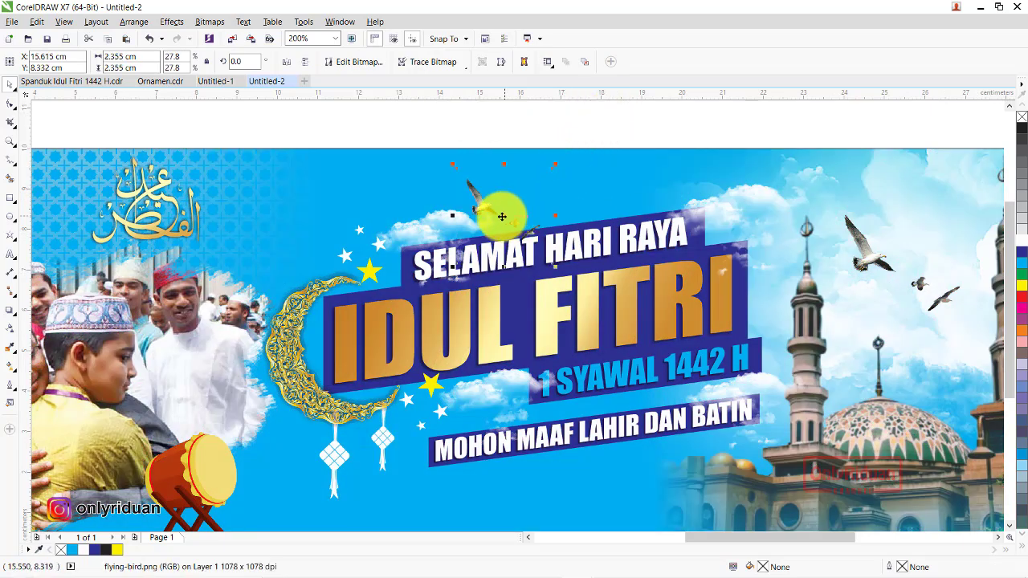
drag(502, 217, 511, 195)
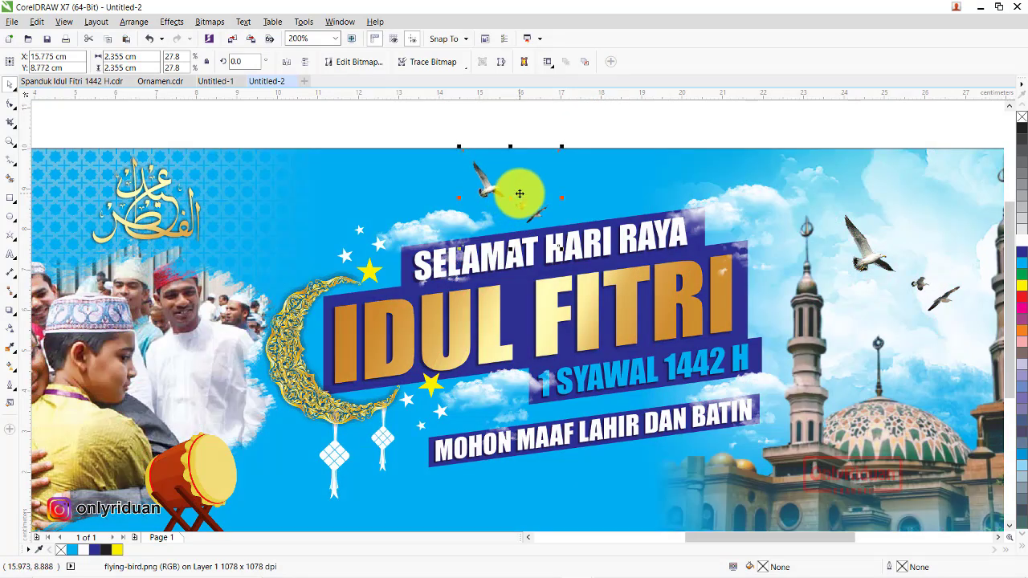
scroll(519, 193, down, 2)
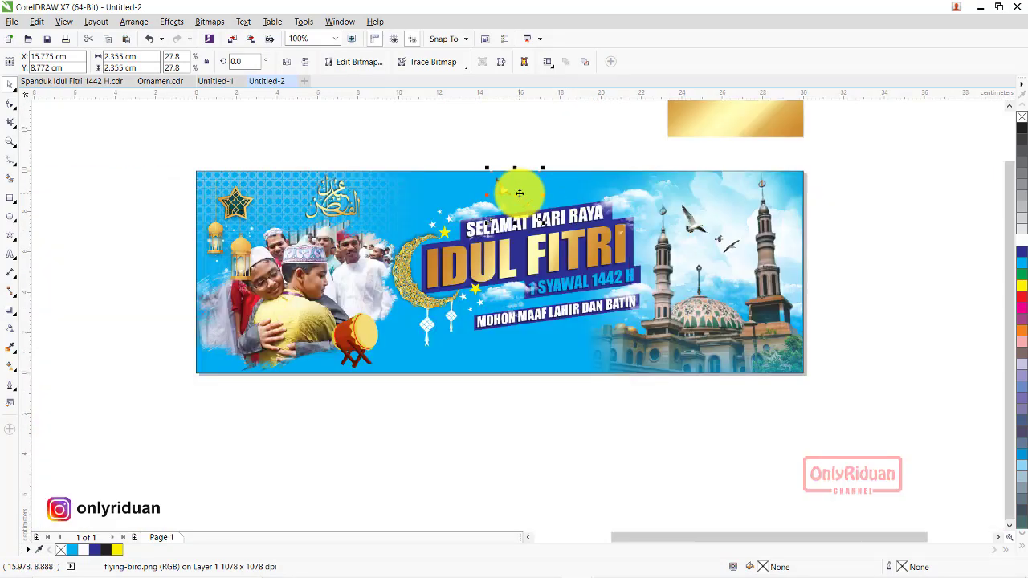
click(606, 417)
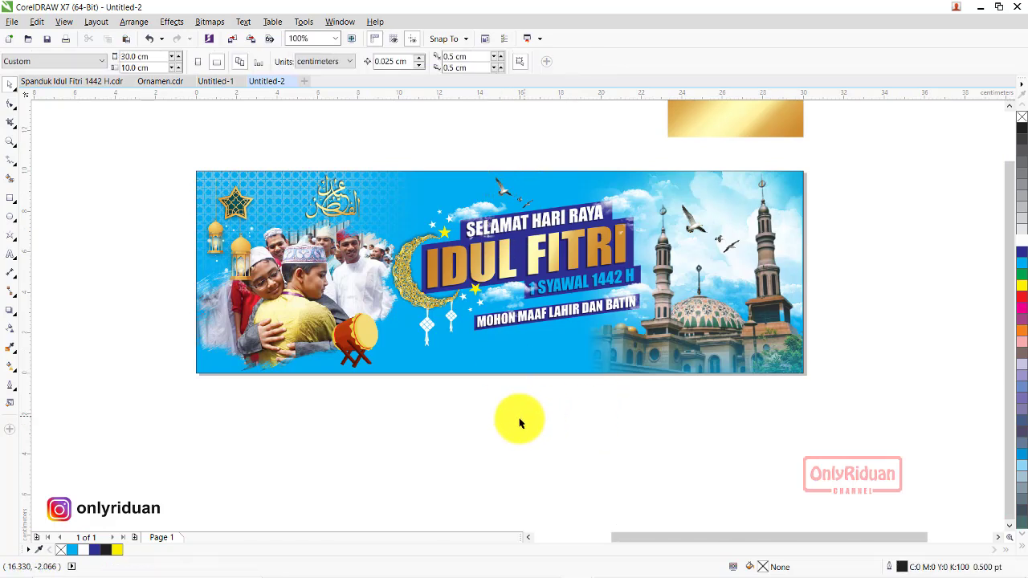
- Import the Masjid skyline silhouette and place it along the banner's bottom edge
click(16, 26)
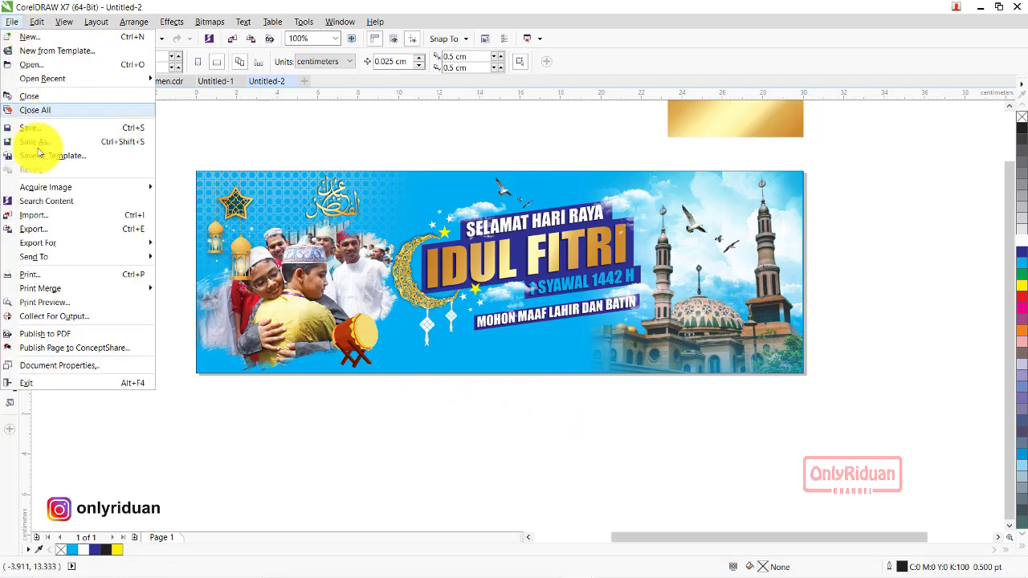
click(40, 211)
scroll(628, 317, down, 3)
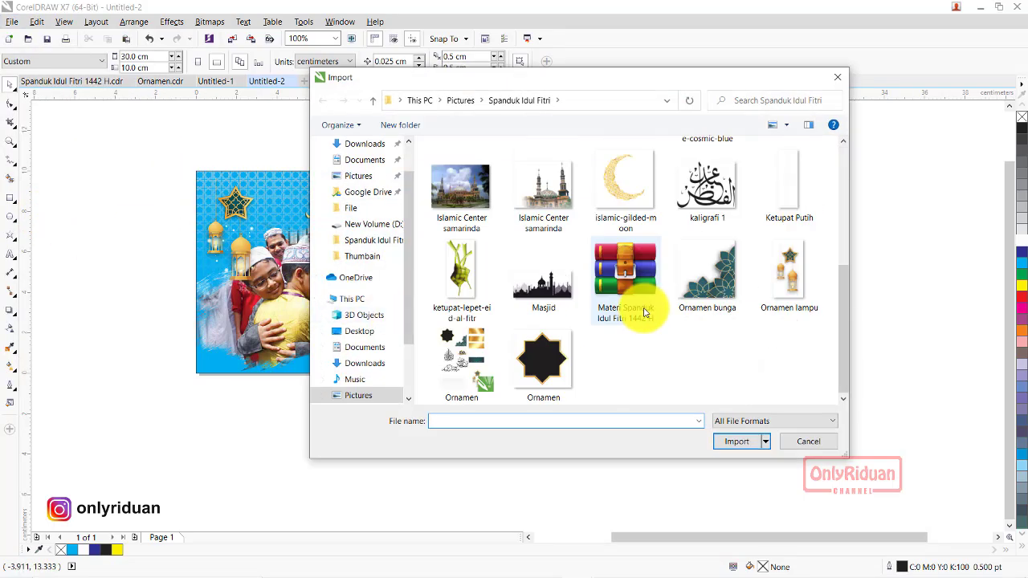
click(543, 281)
click(736, 441)
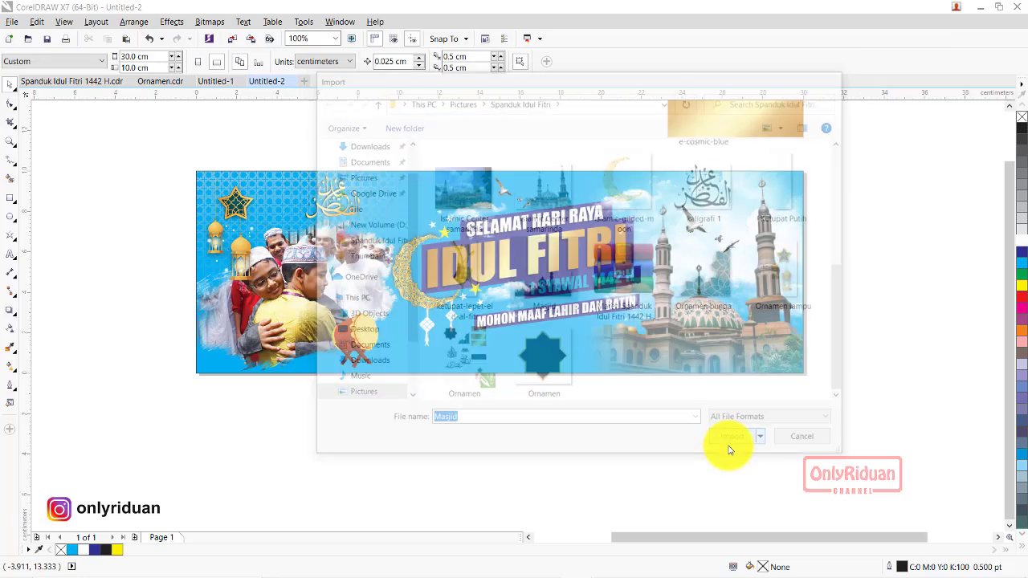
drag(527, 329, 625, 375)
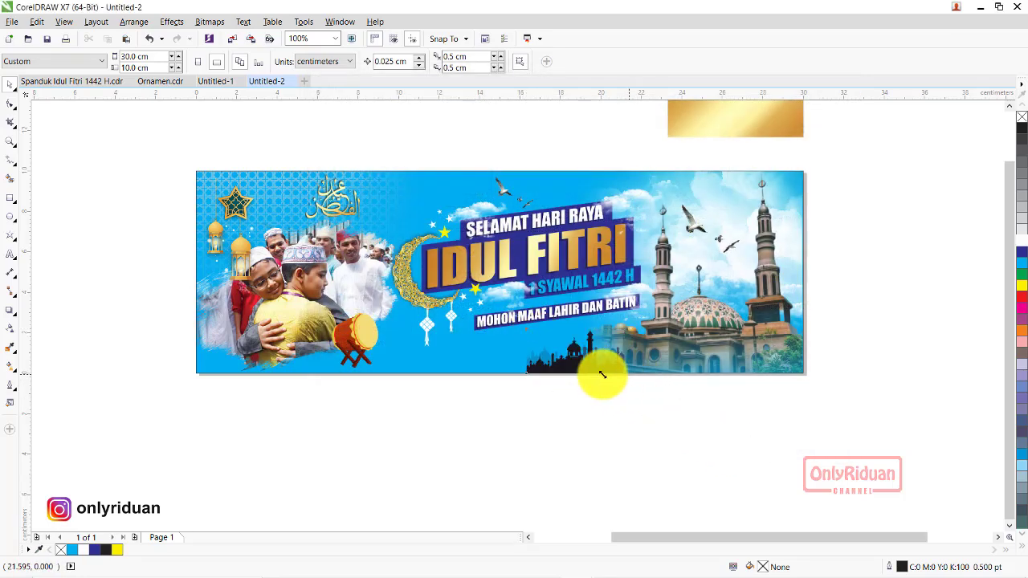
scroll(604, 373, up, 1)
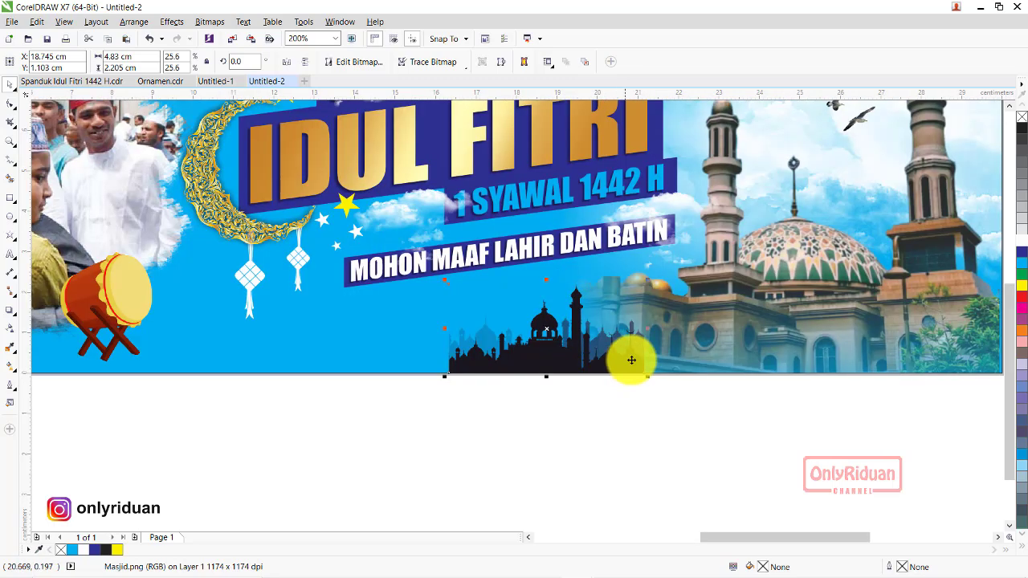
- Add two mirrored skyline copies to the left and select all three pieces
drag(648, 328, 397, 342)
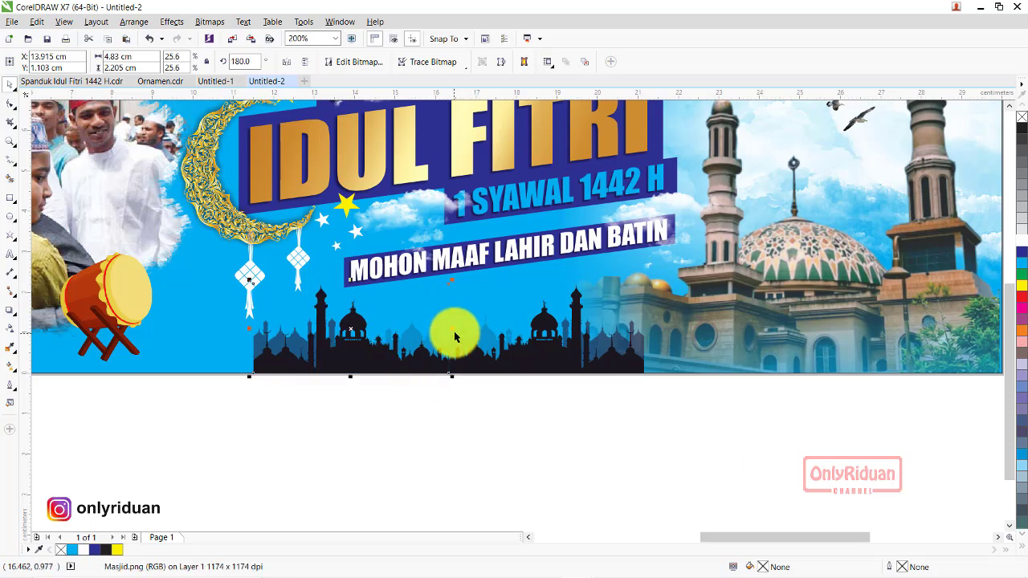
drag(452, 329, 212, 329)
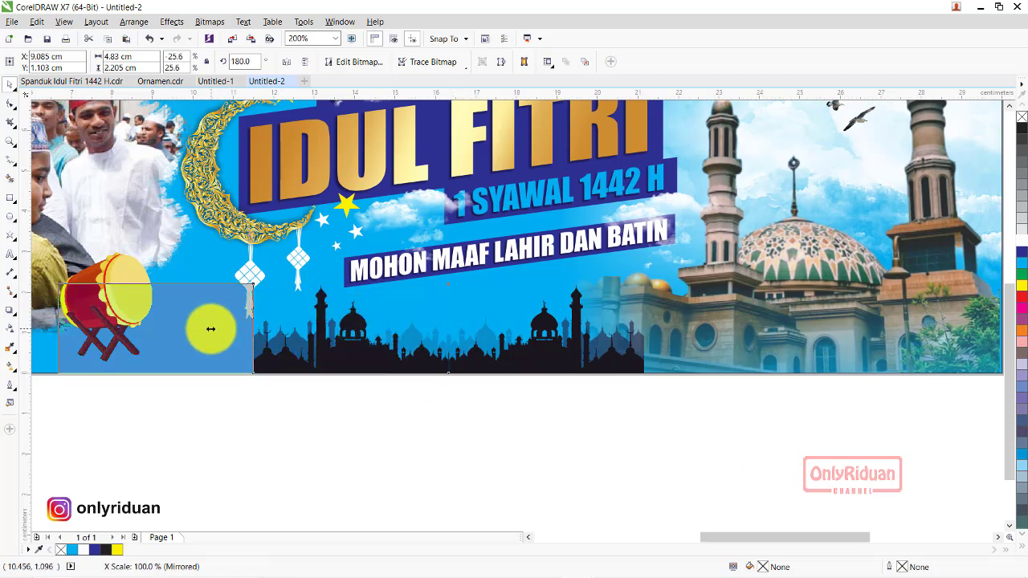
scroll(500, 375, down, 2)
click(558, 405)
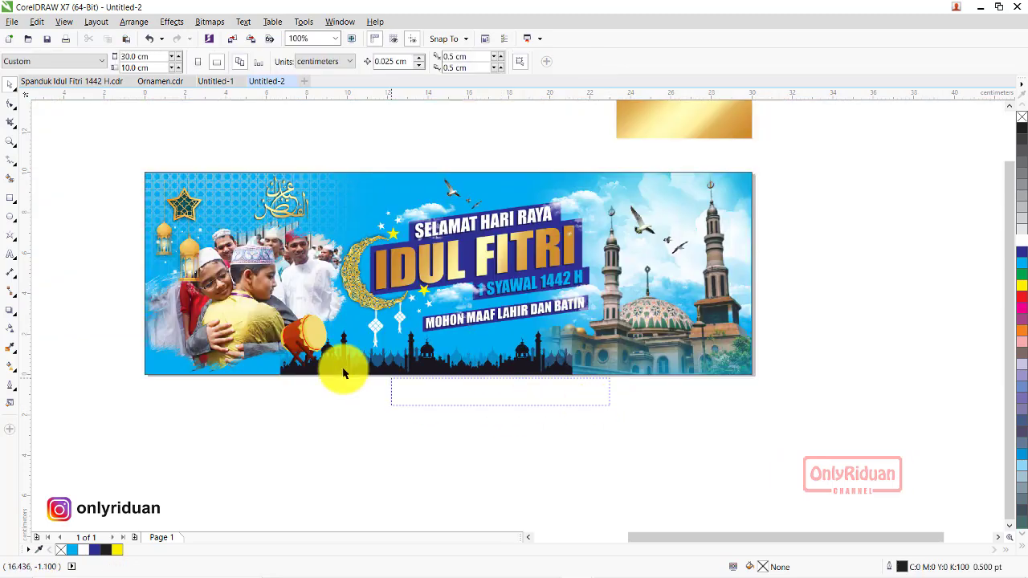
click(333, 350)
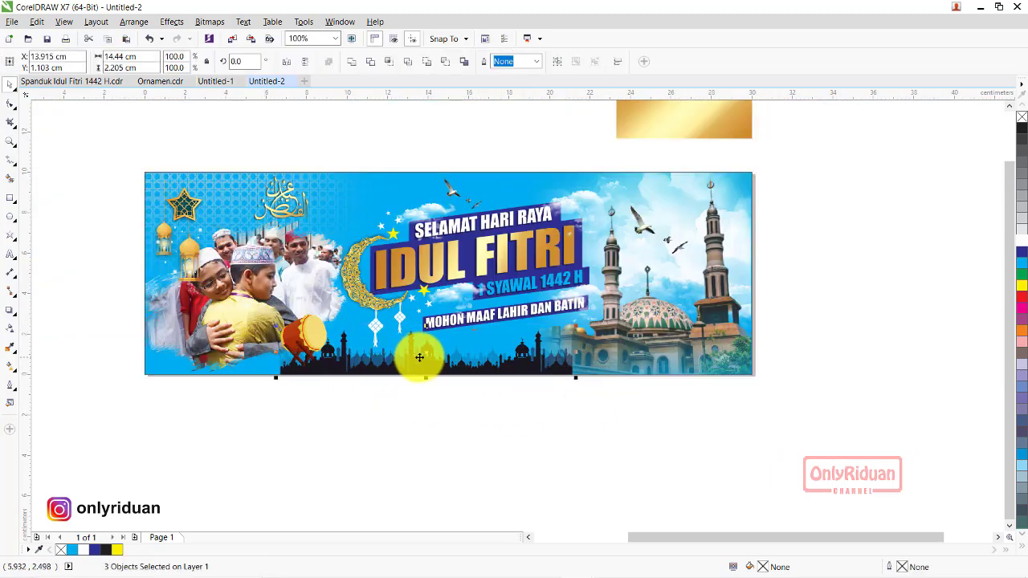
scroll(405, 359, up, 1)
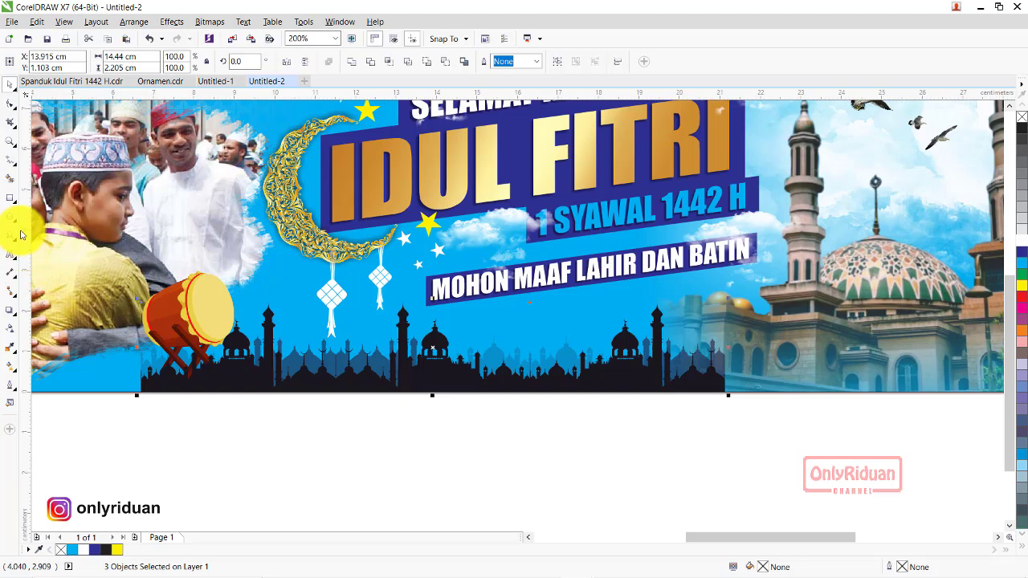
- Give the three skyline silhouettes uniform transparency of 50
click(10, 328)
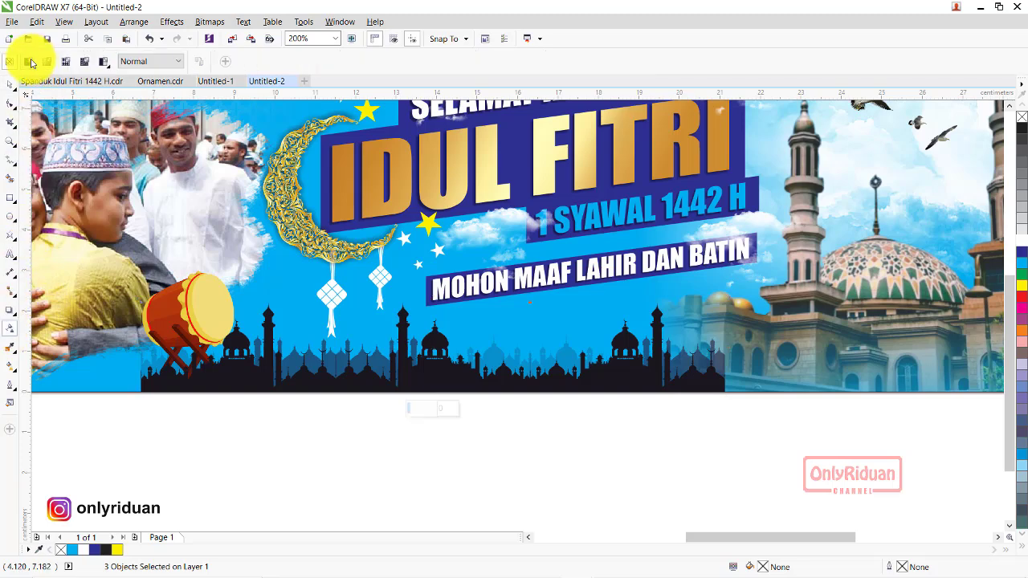
click(28, 61)
scroll(460, 251, down, 1)
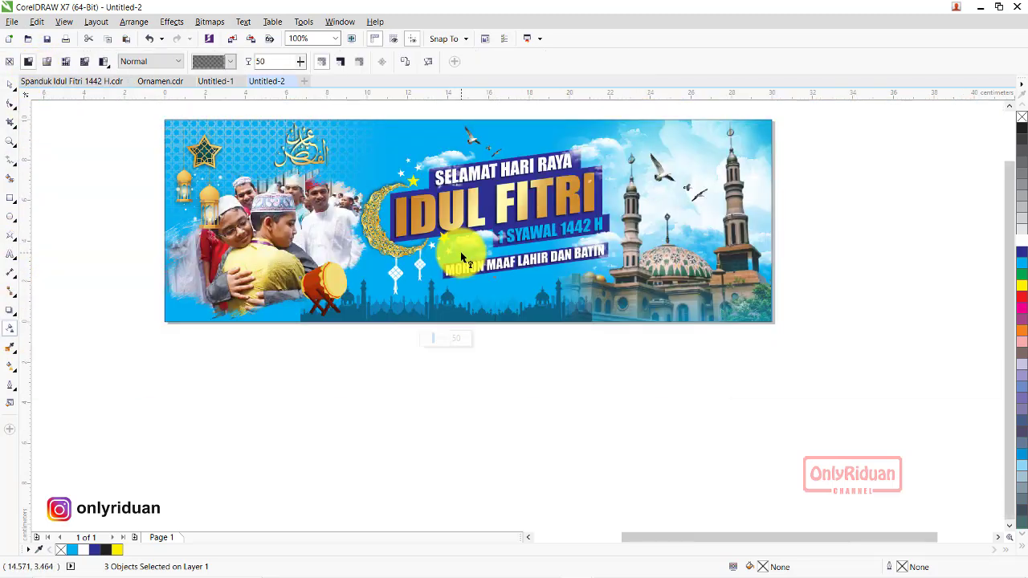
scroll(495, 308, up, 1)
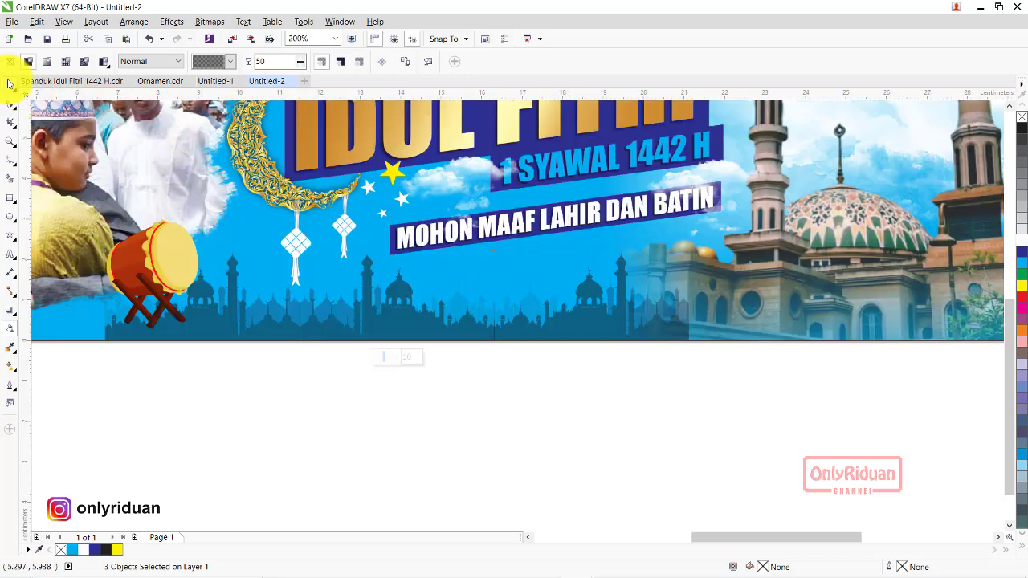
click(9, 84)
scroll(640, 369, down, 1)
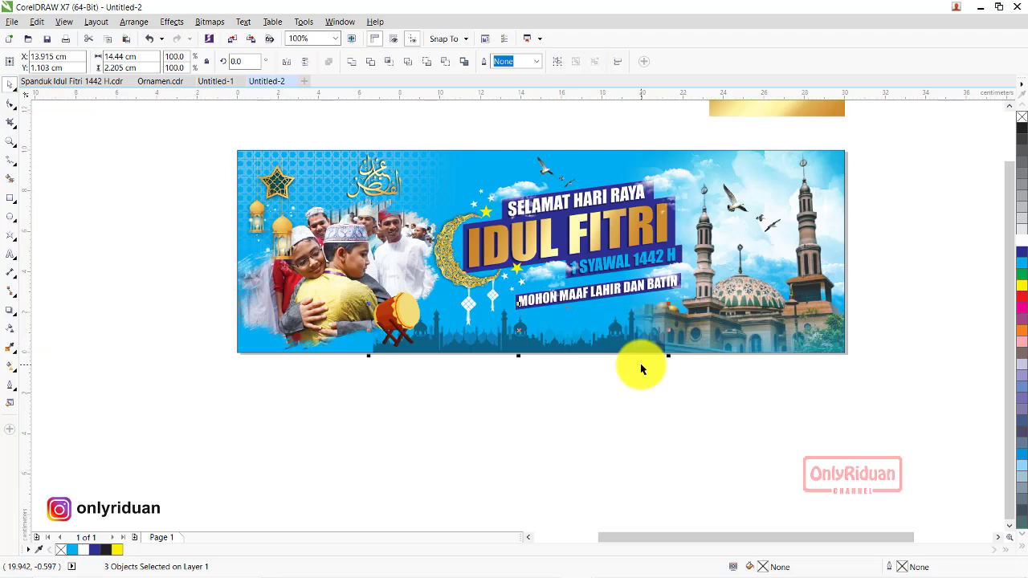
click(425, 349)
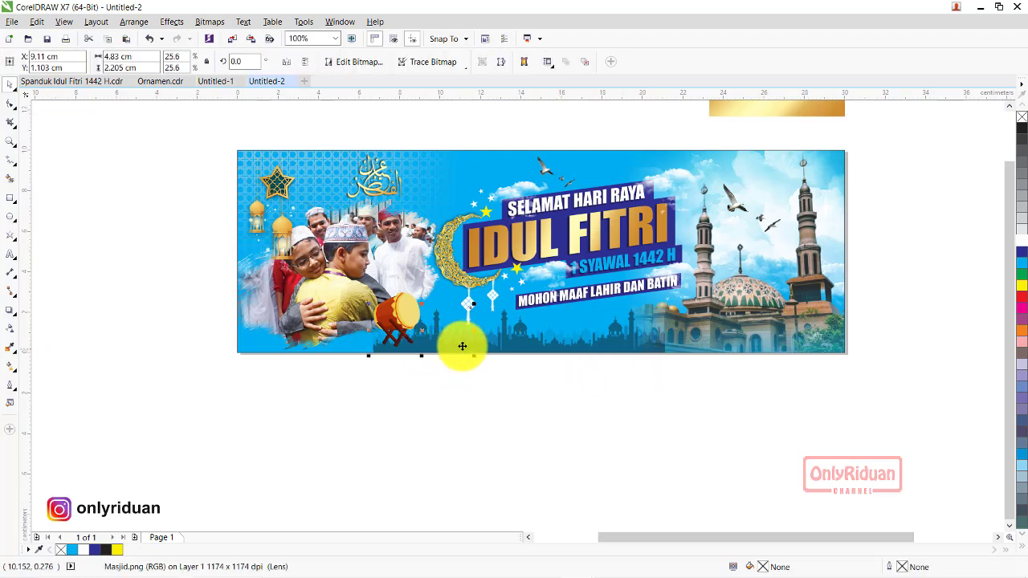
- Add a fifth mirrored skyline piece past the left edge and group all five with Ctrl+G
drag(475, 332, 356, 332)
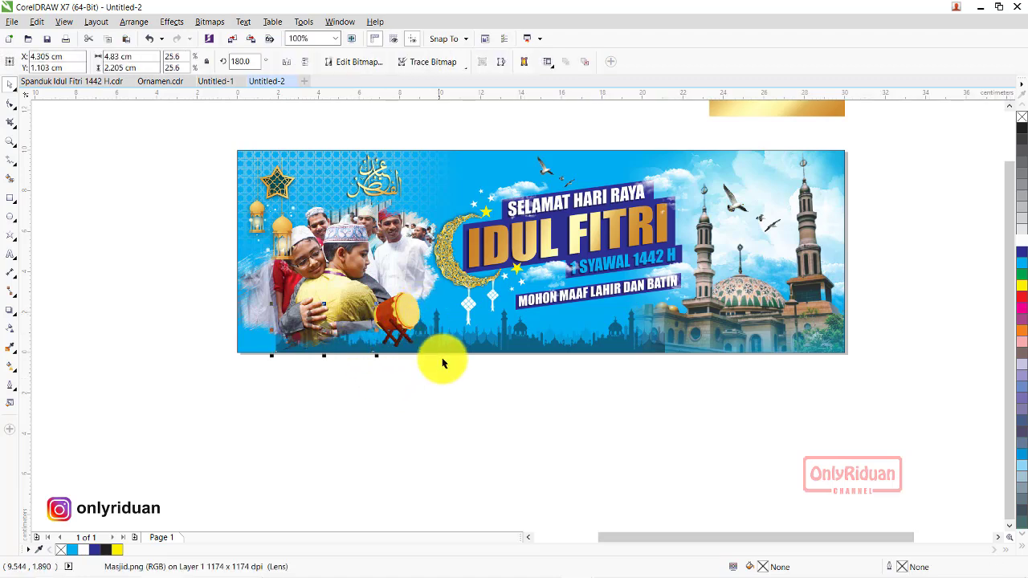
mouse_move(354, 345)
mouse_down()
mouse_move(372, 340)
mouse_move(253, 328)
mouse_up()
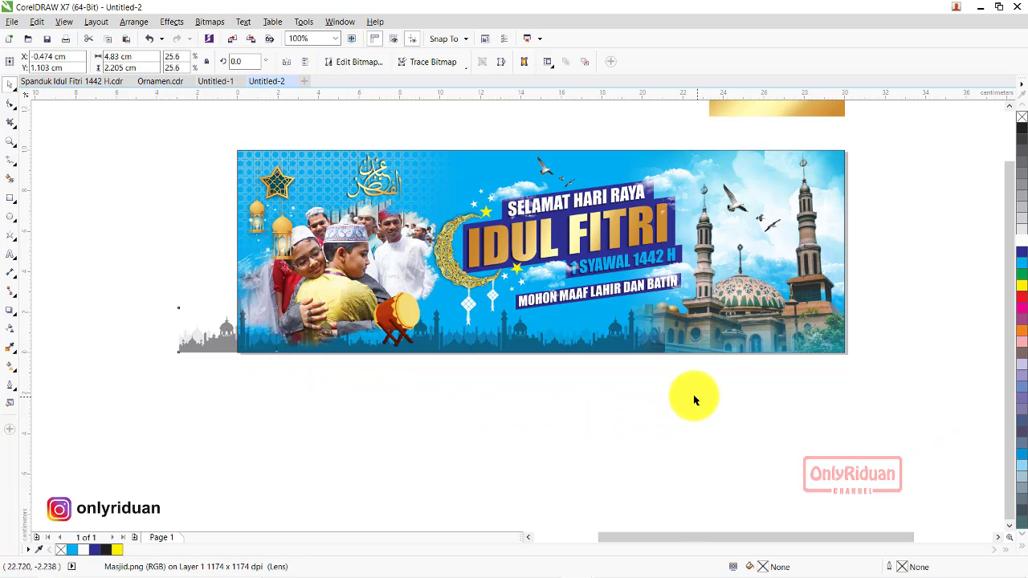
drag(696, 397, 140, 306)
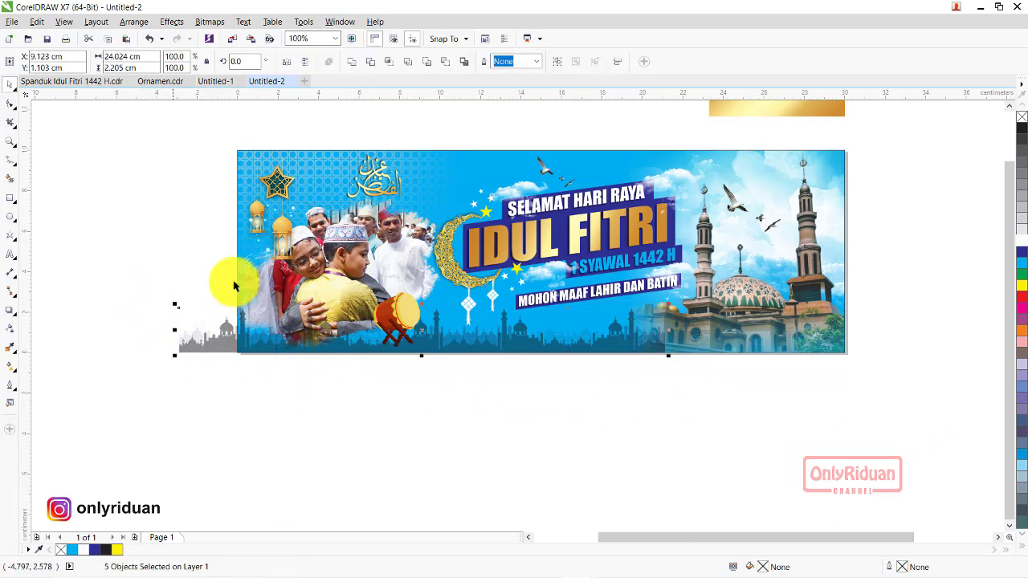
key(ctrl+g)
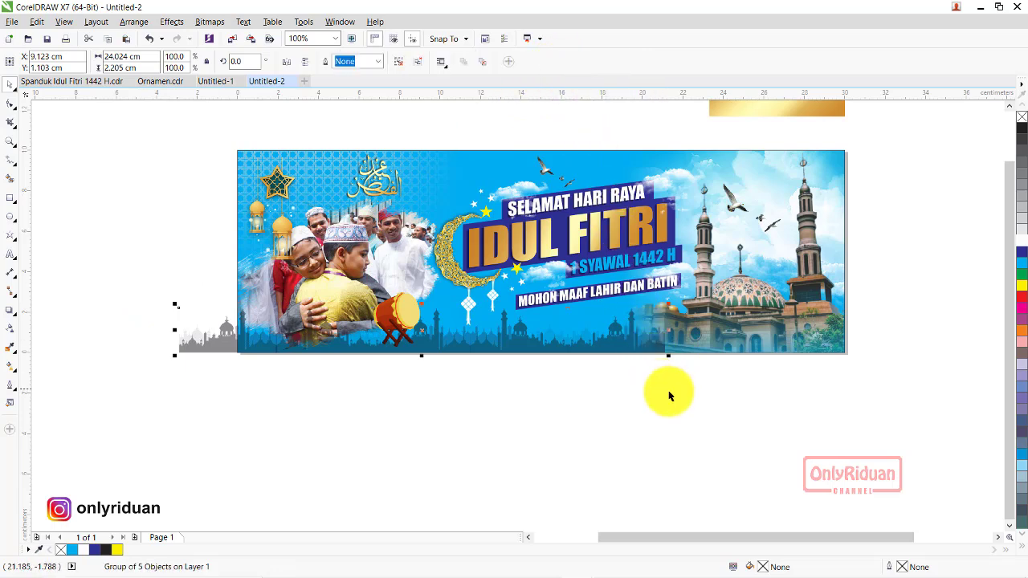
click(669, 390)
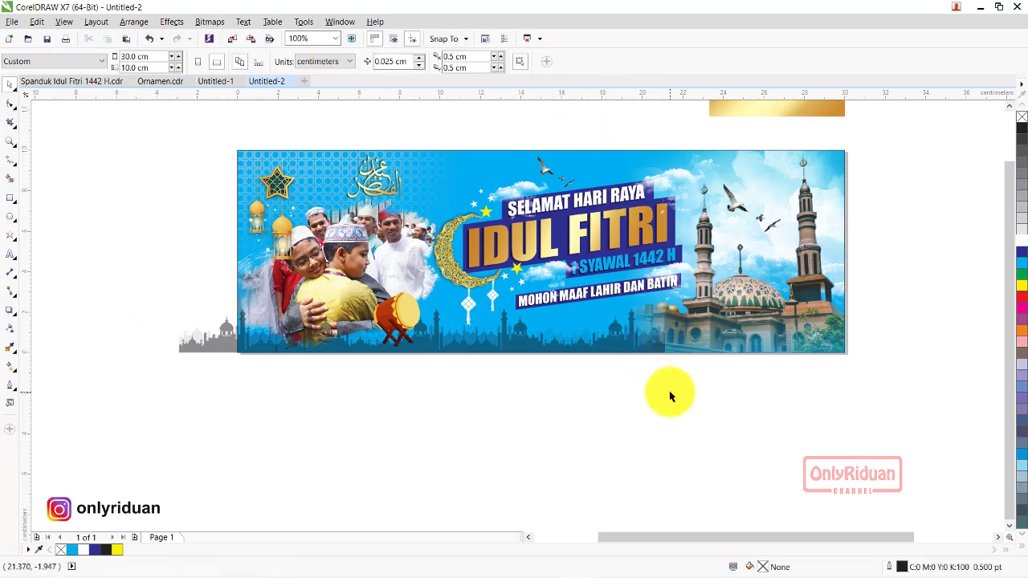
click(622, 347)
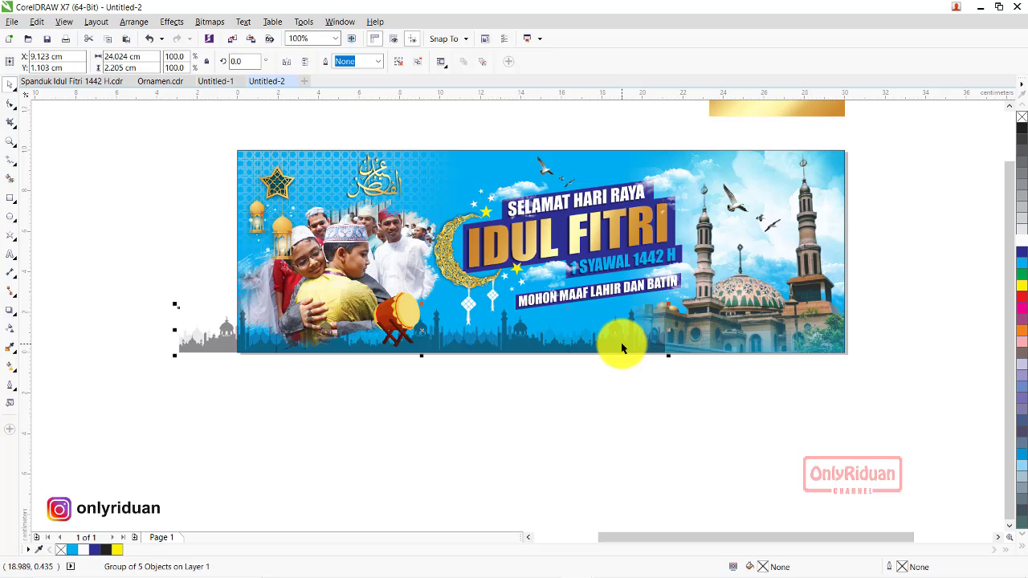
- PowerClip the skyline group inside the banner rectangle and zoom to the full page
right_click(621, 347)
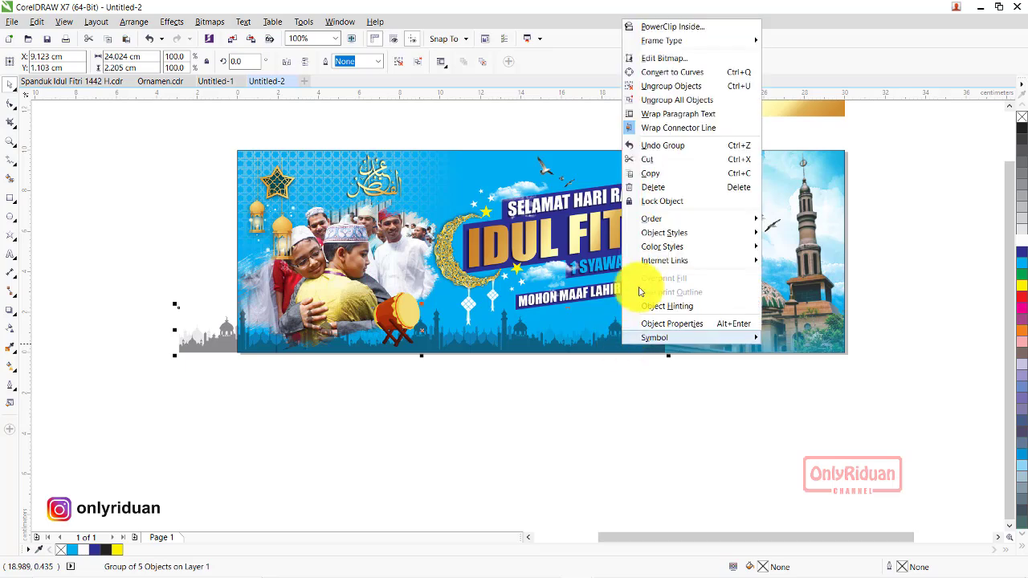
click(663, 28)
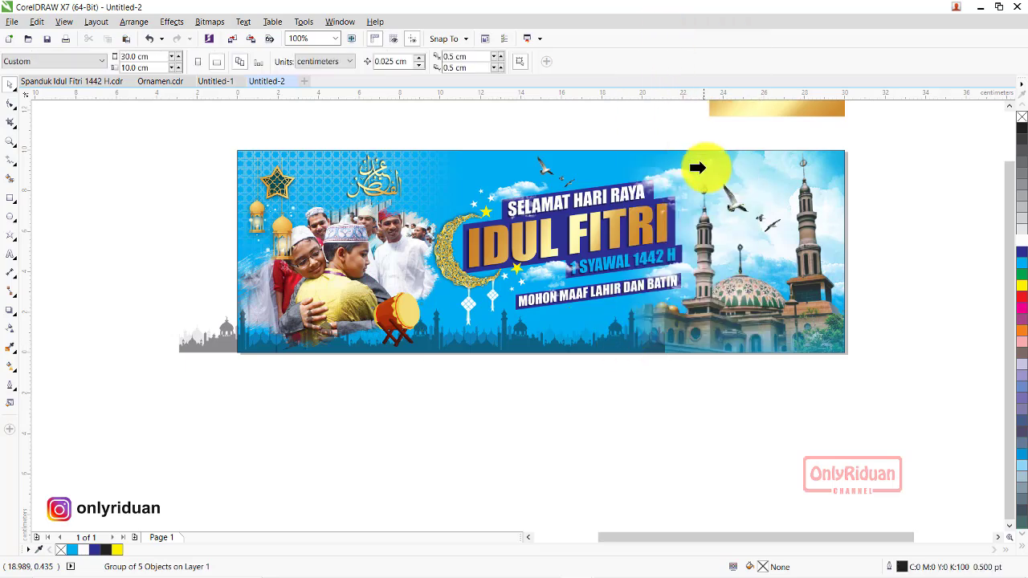
click(465, 155)
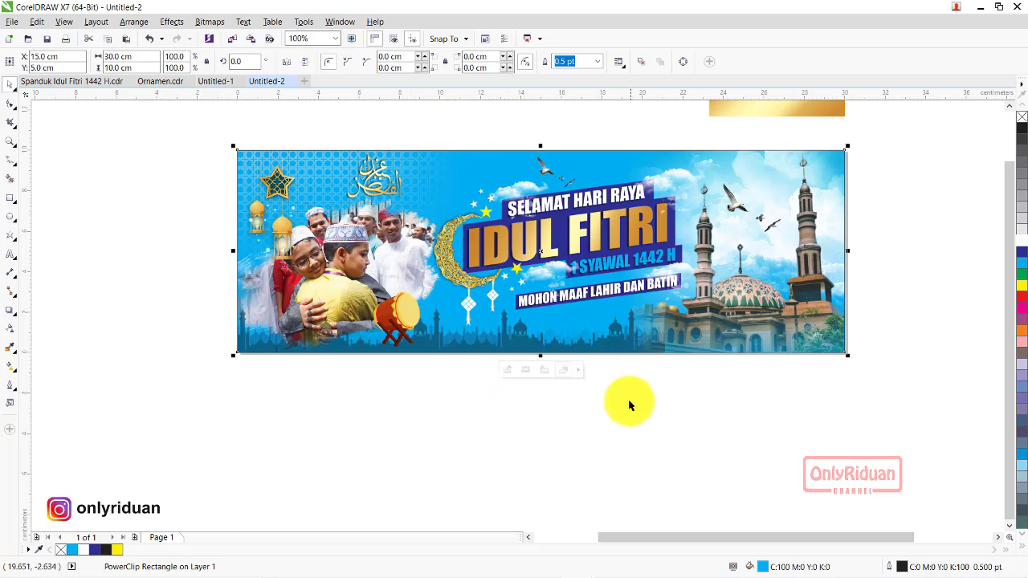
click(705, 382)
key(shift+F4)
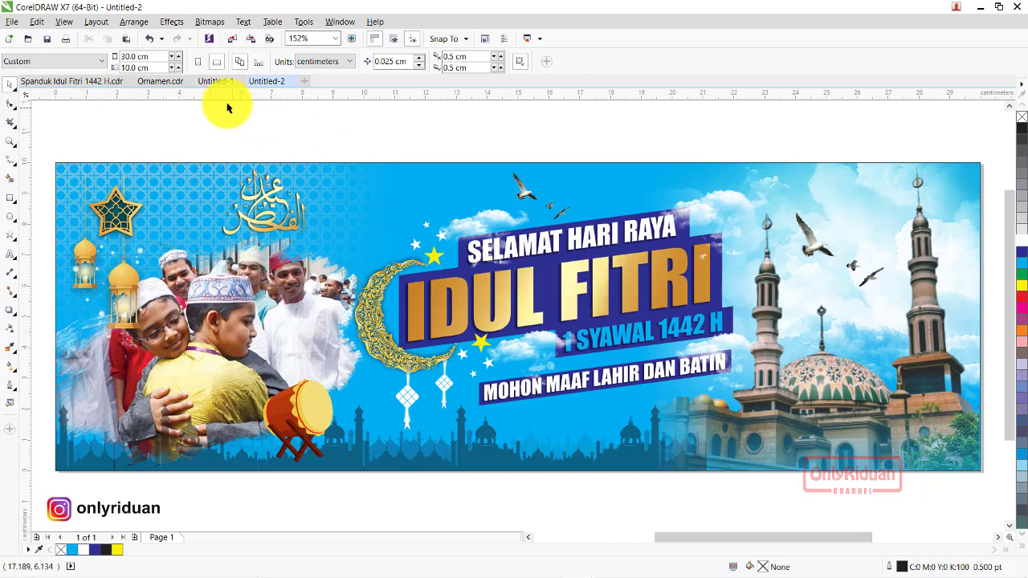
- Group the green Untitled-1 banner and export it as JPEG 'Spanduk Idul Fitri 1442 H'
click(215, 81)
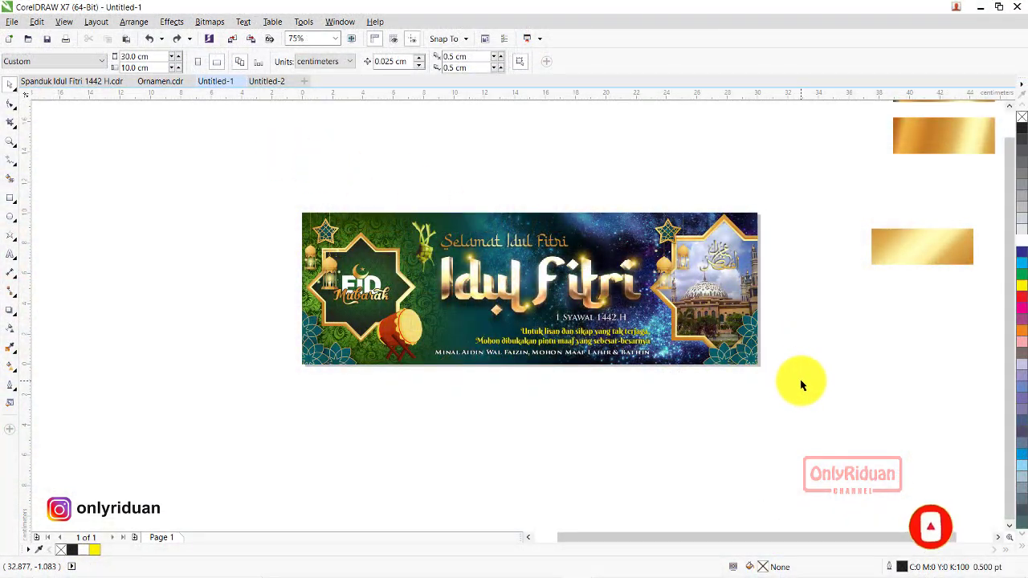
drag(800, 380, 258, 199)
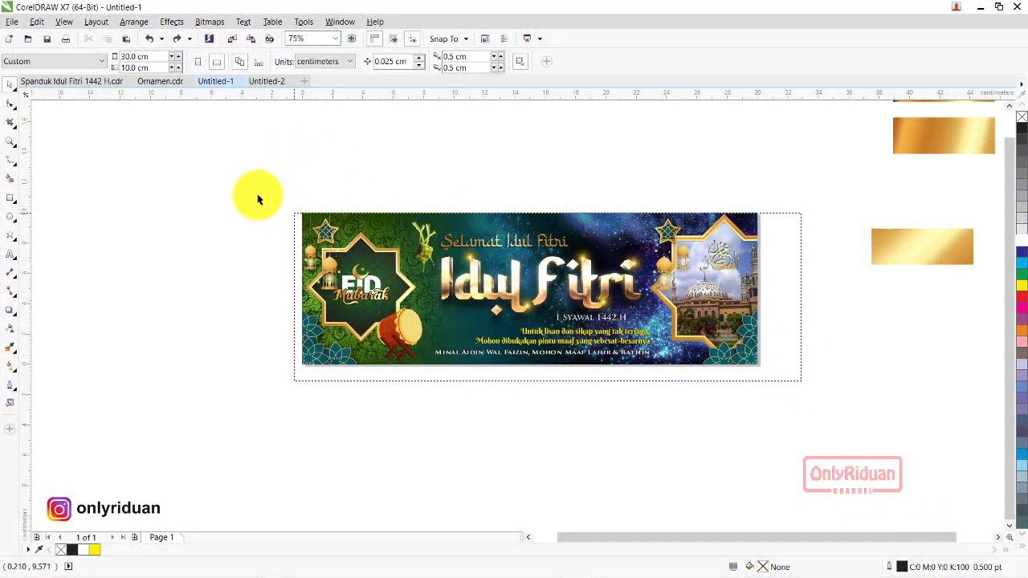
click(558, 63)
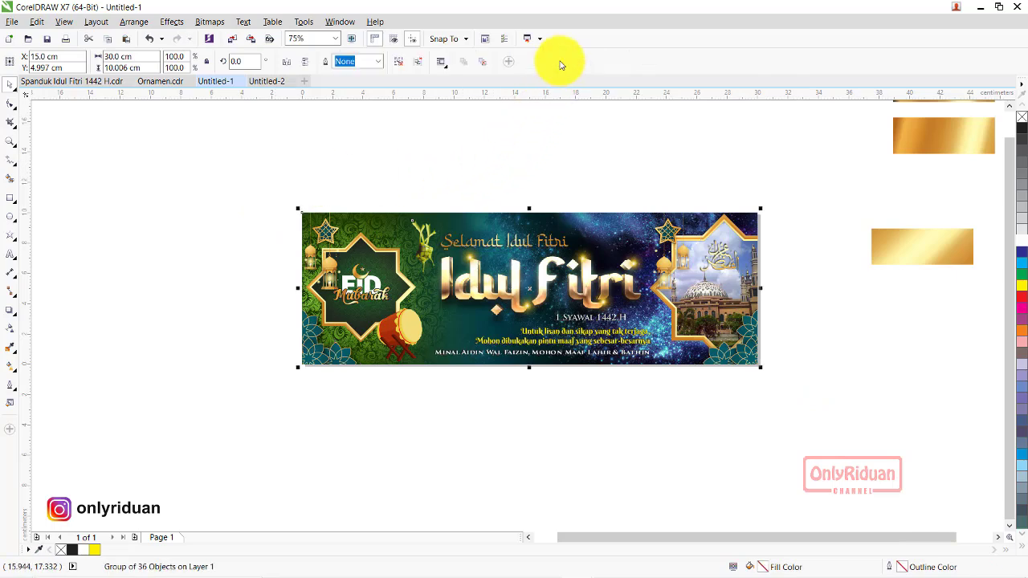
click(12, 22)
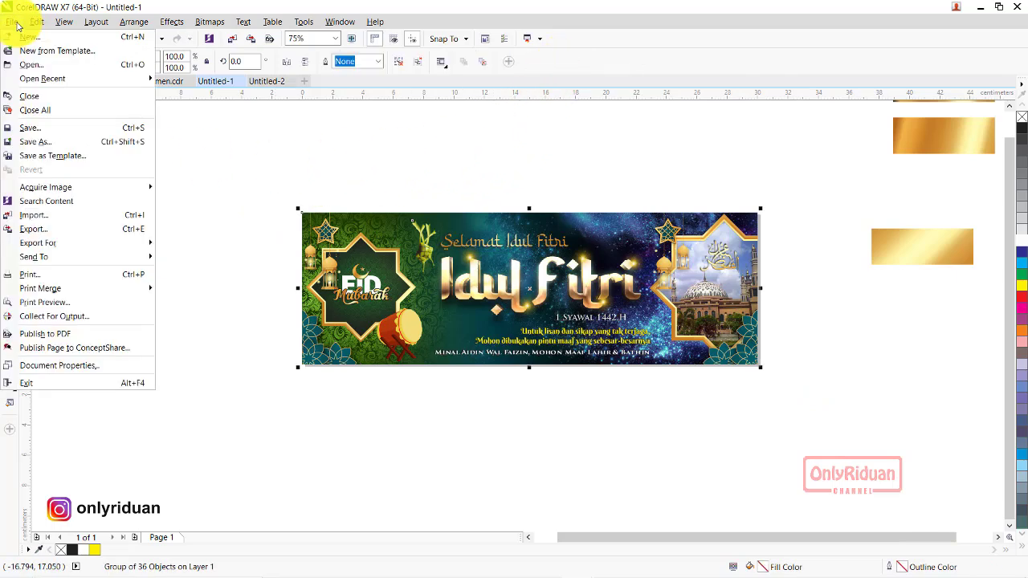
click(48, 229)
text(Spanduk Idul Fitri 1442 H)
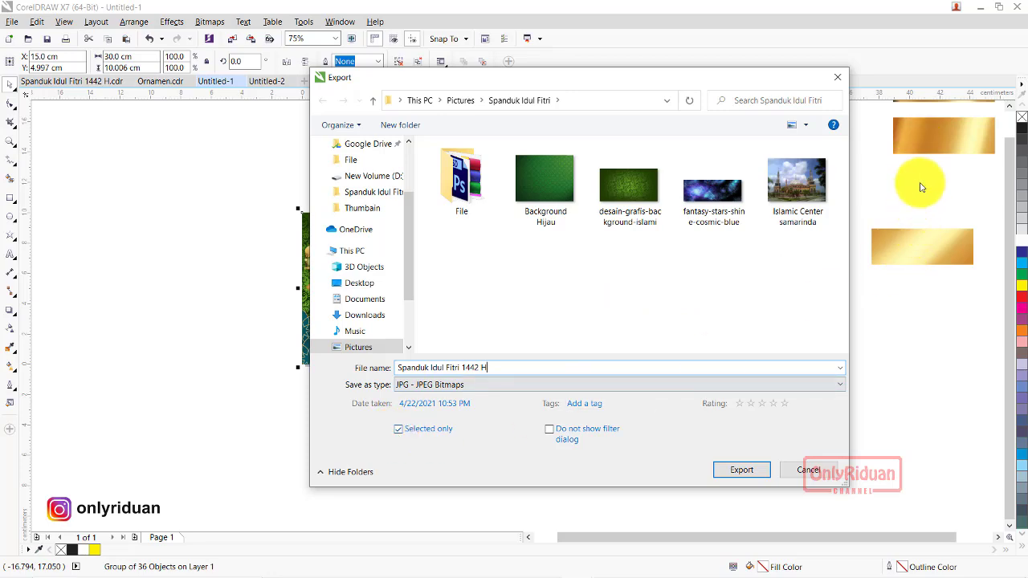
click(741, 476)
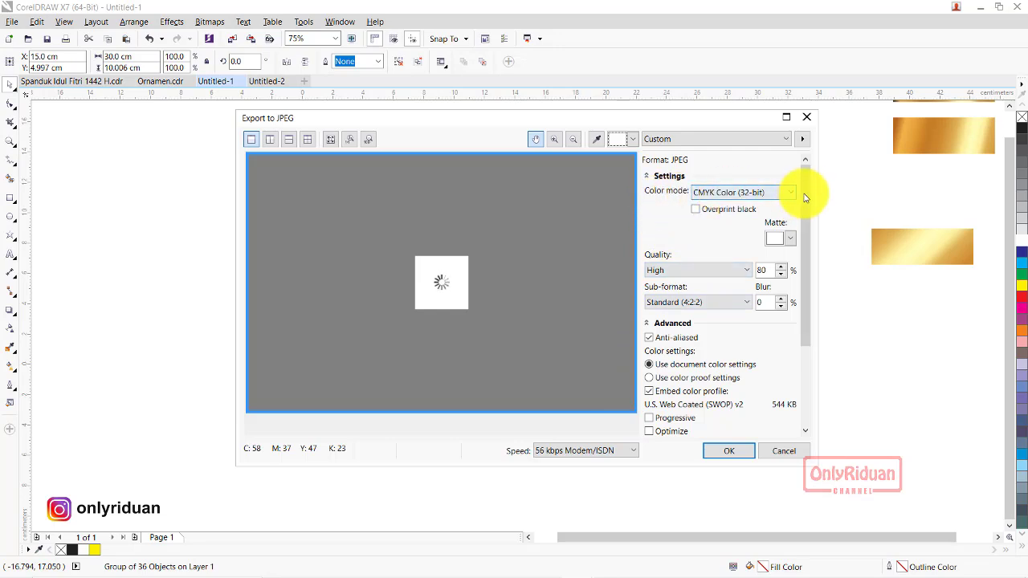
- Set the JPEG export width to 300 cm
scroll(795, 241, down, 2)
scroll(803, 305, down, 3)
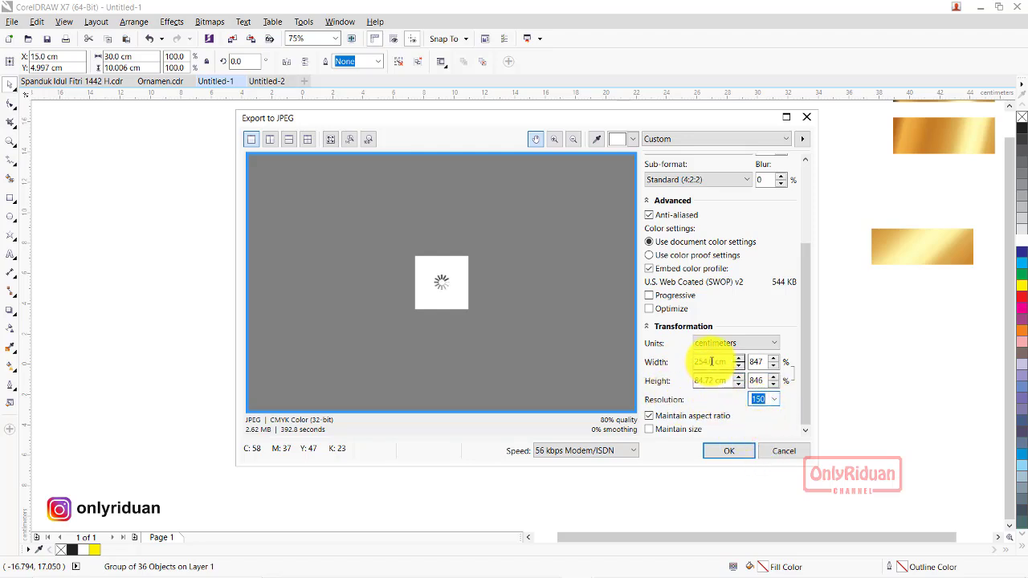
drag(713, 361, 668, 363)
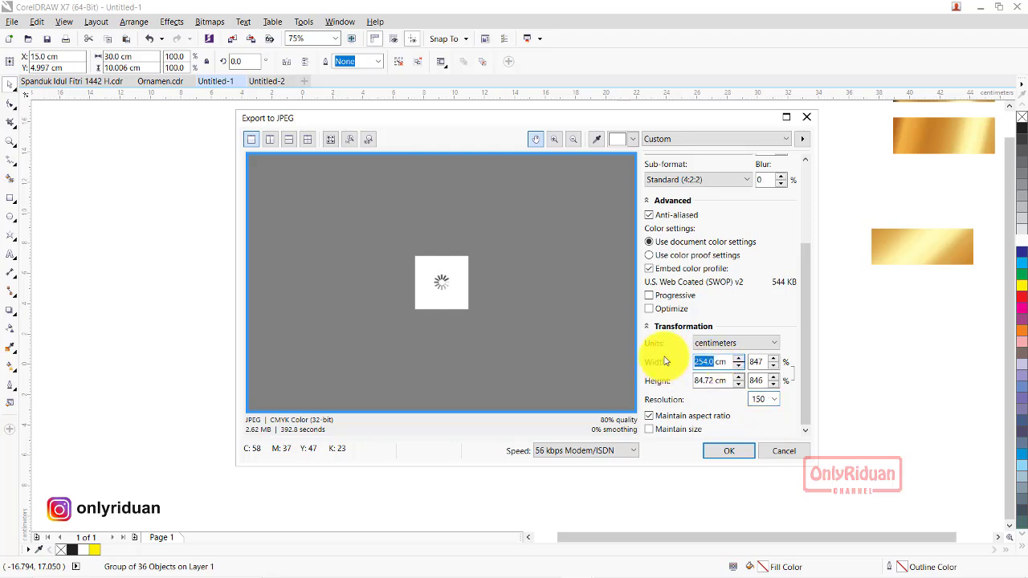
text(300)
click(703, 379)
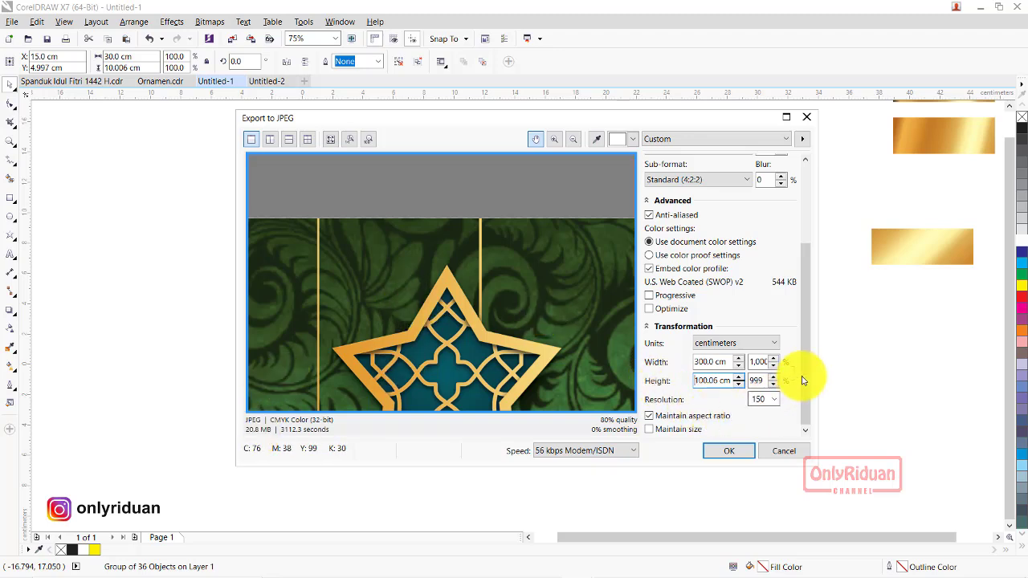
scroll(811, 321, up, 1)
scroll(714, 225, up, 3)
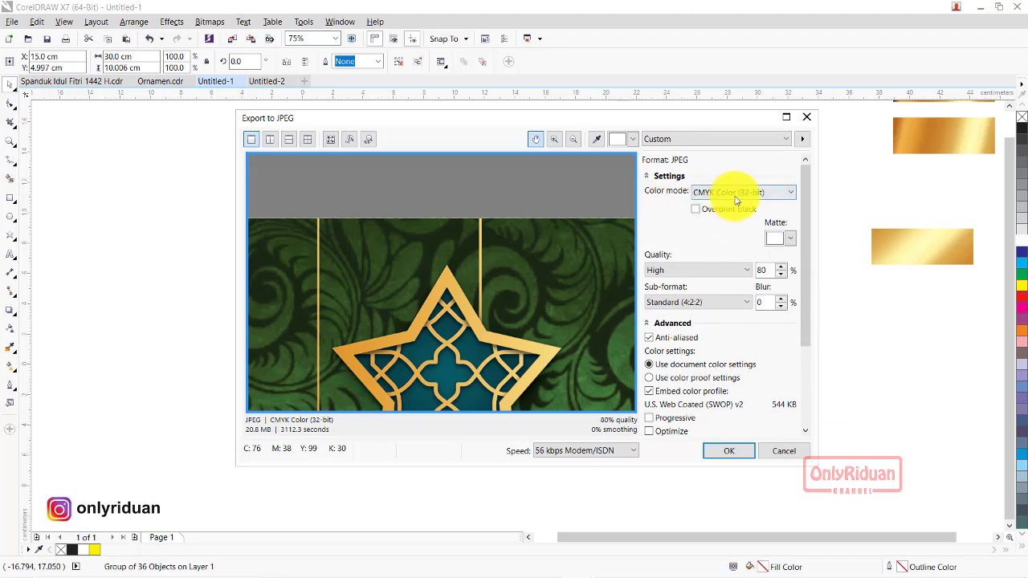
scroll(808, 241, down, 5)
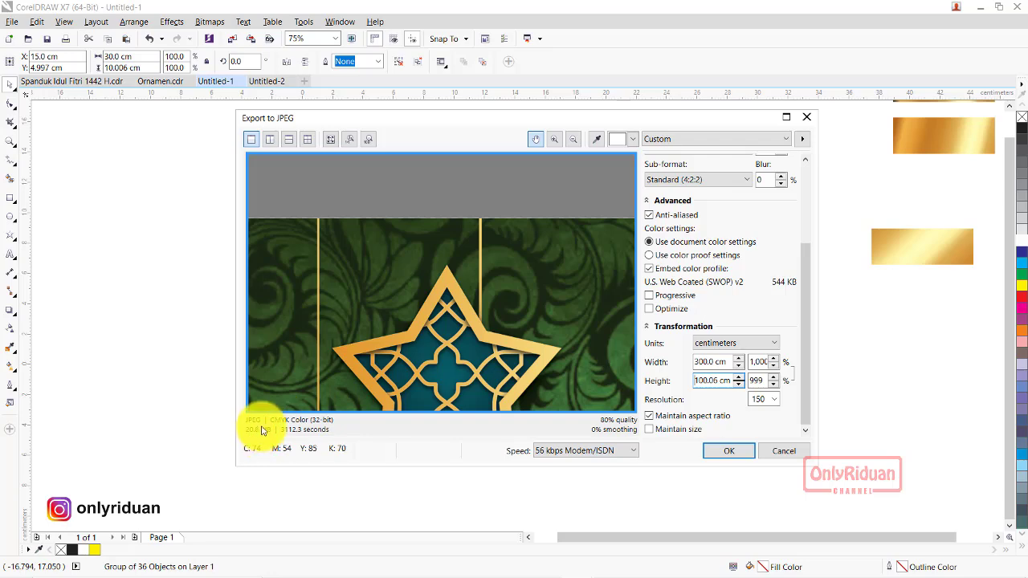
drag(476, 373, 408, 202)
drag(453, 294, 367, 195)
drag(482, 311, 367, 199)
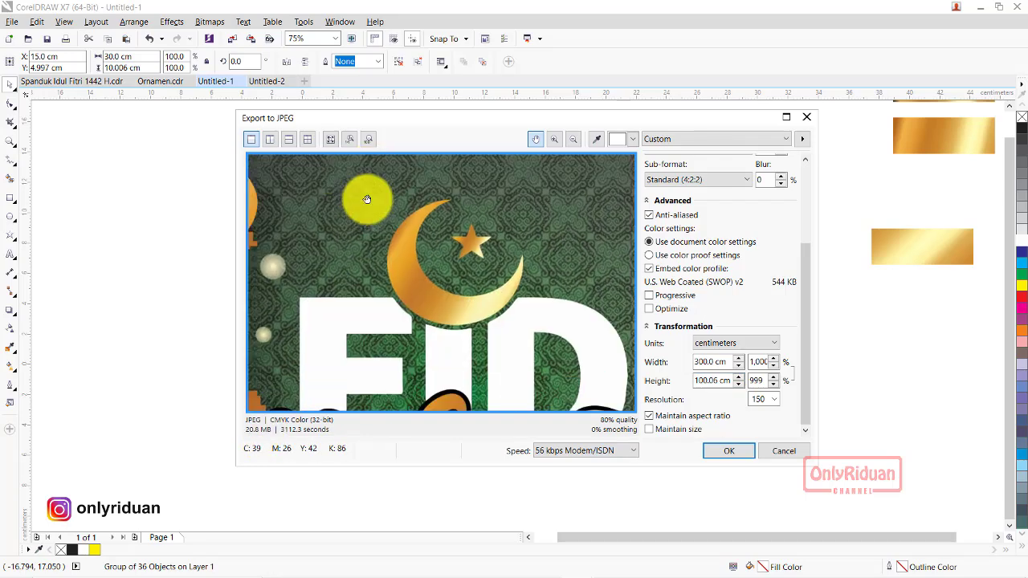
scroll(443, 273, down, 2)
scroll(443, 273, down, 1)
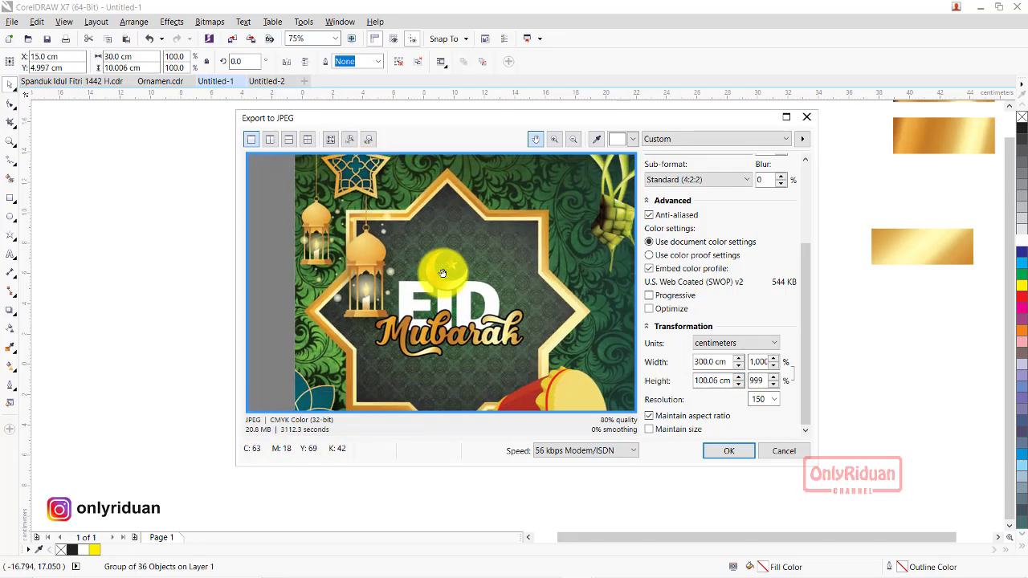
scroll(442, 273, up, 2)
scroll(482, 287, up, 1)
scroll(453, 294, up, 1)
scroll(430, 273, up, 1)
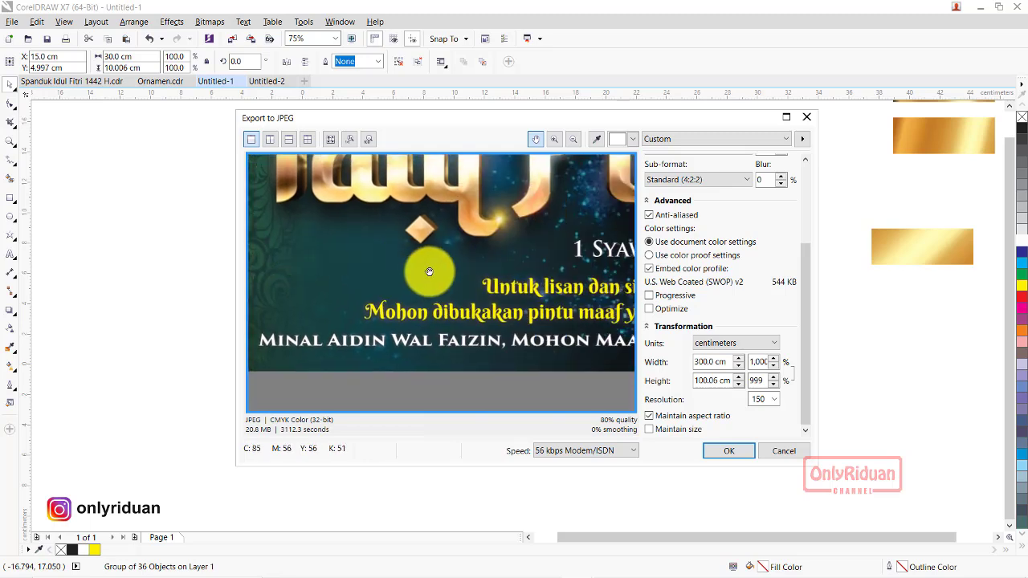
- Set the export resolution to 96 dpi and confirm the JPEG export
double_click(759, 400)
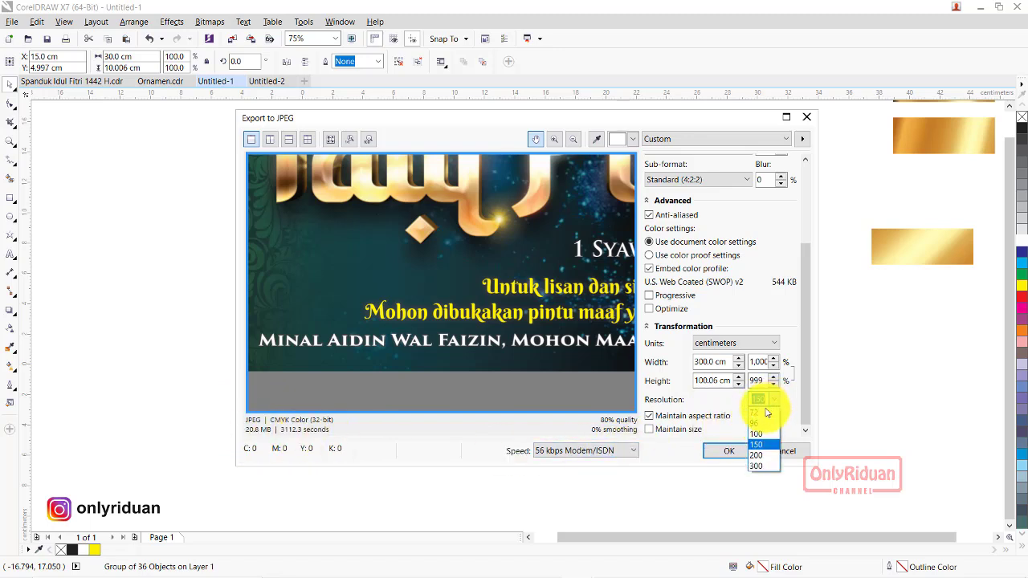
click(758, 423)
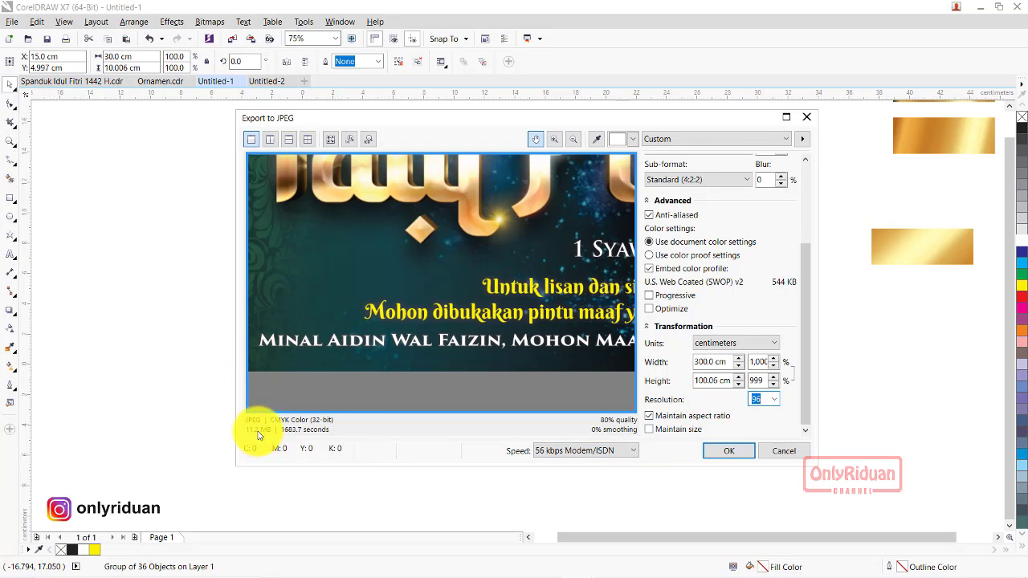
drag(460, 269, 413, 317)
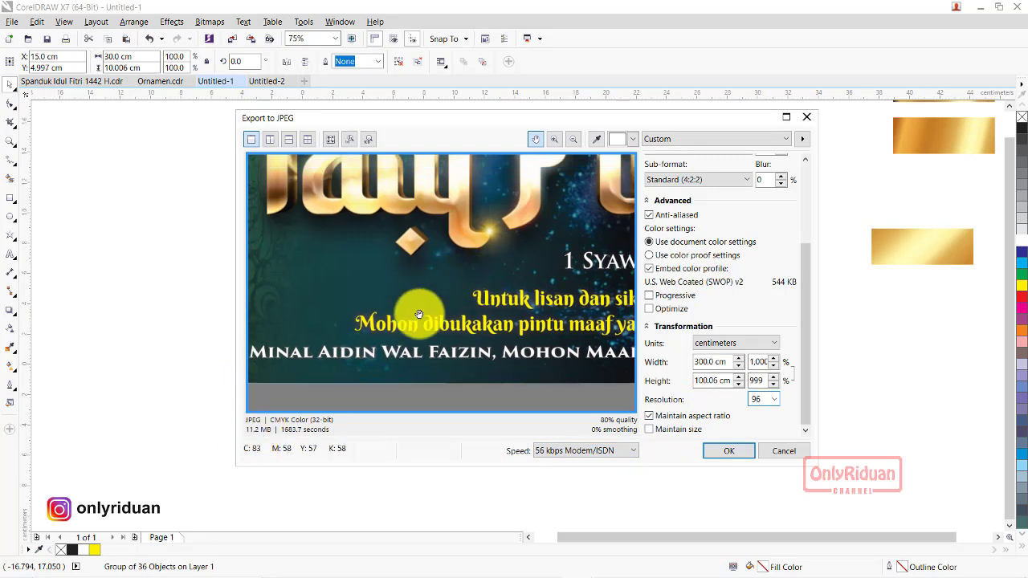
drag(589, 202, 533, 270)
mouse_move(627, 241)
mouse_down()
mouse_move(532, 280)
mouse_move(555, 273)
mouse_move(425, 278)
mouse_up()
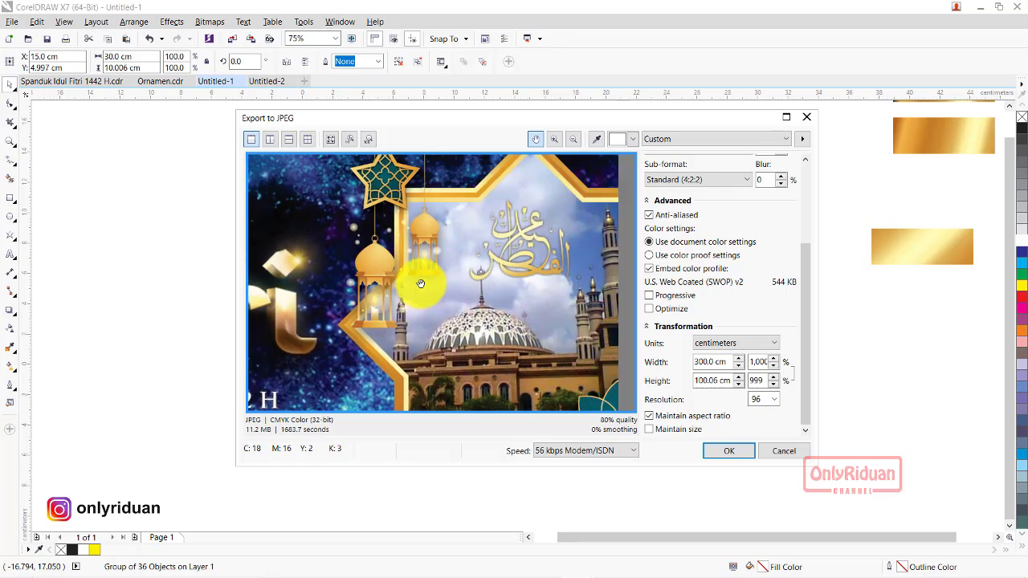
drag(578, 260, 475, 268)
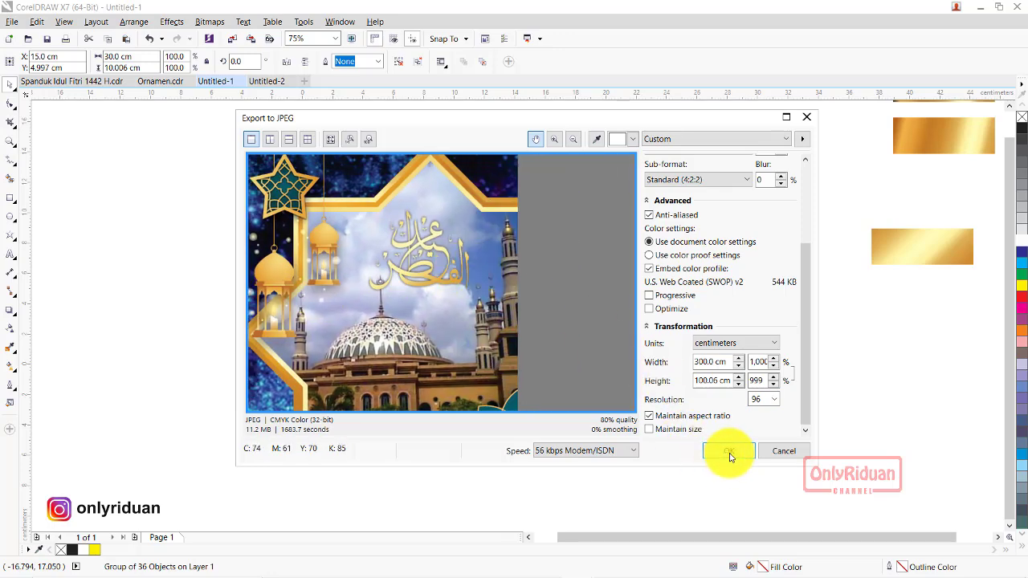
click(728, 452)
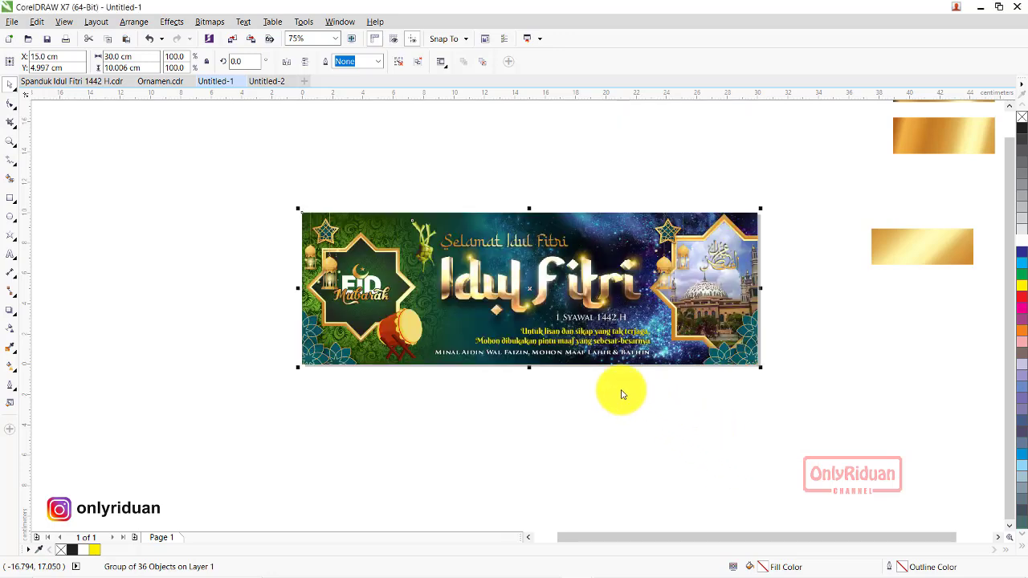
- Group all objects of the blue Untitled-2 banner with Ctrl+G
click(265, 82)
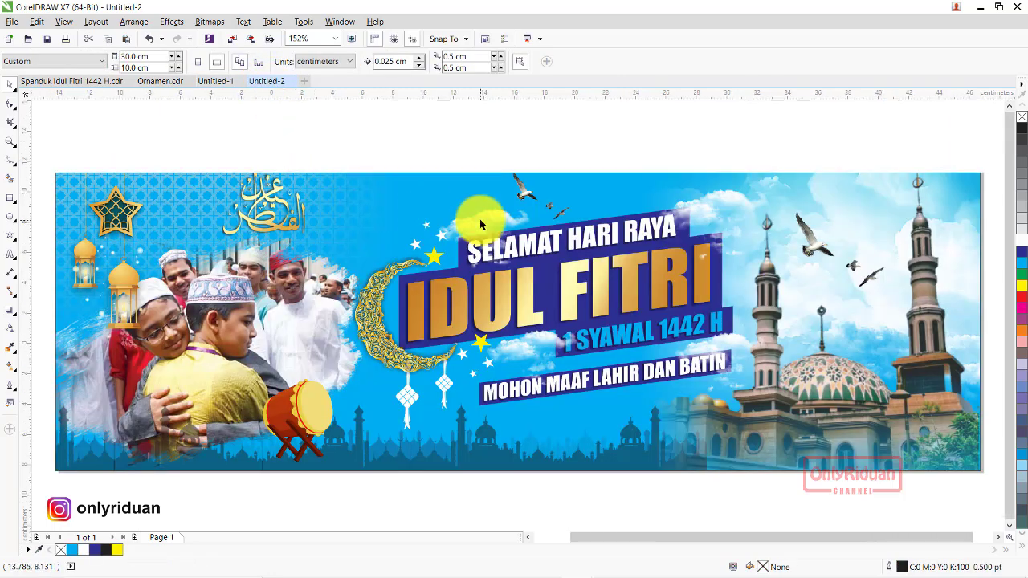
scroll(480, 225, down, 2)
drag(787, 395, 238, 160)
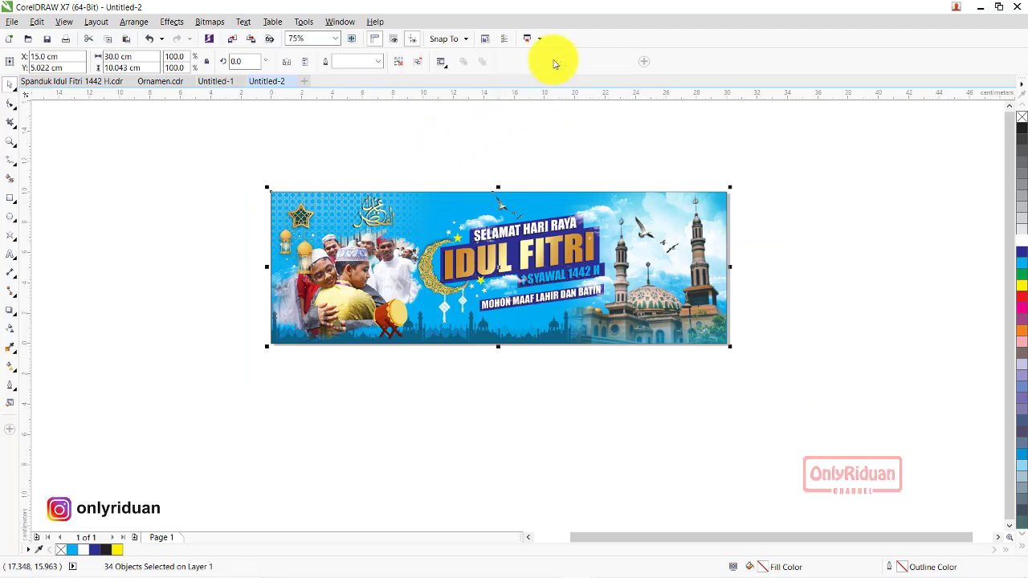
key(ctrl+g)
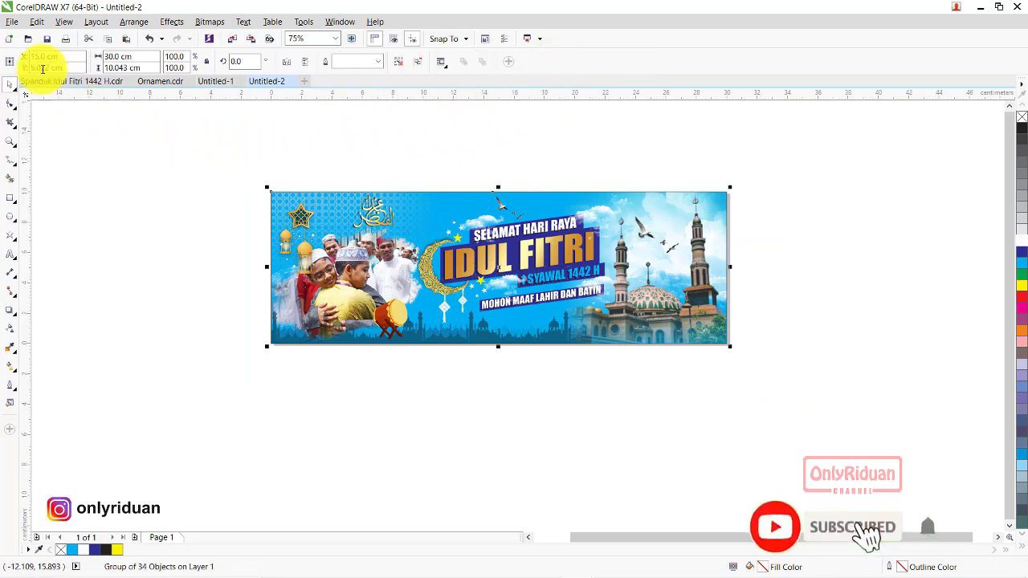
- Export the blue banner as JPEG 'Spanduk Idul Fitri 1442 H 02'
click(12, 21)
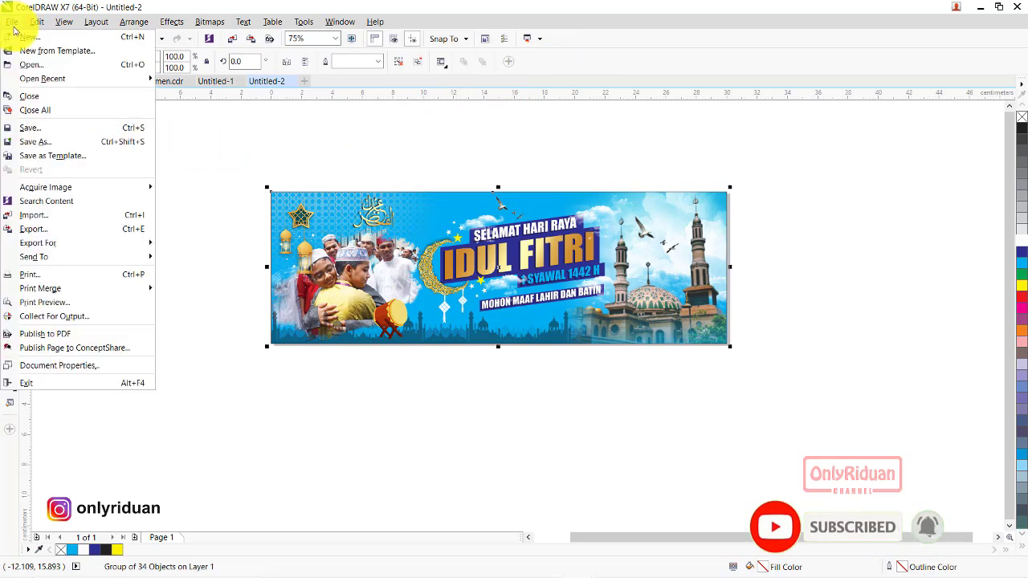
click(50, 229)
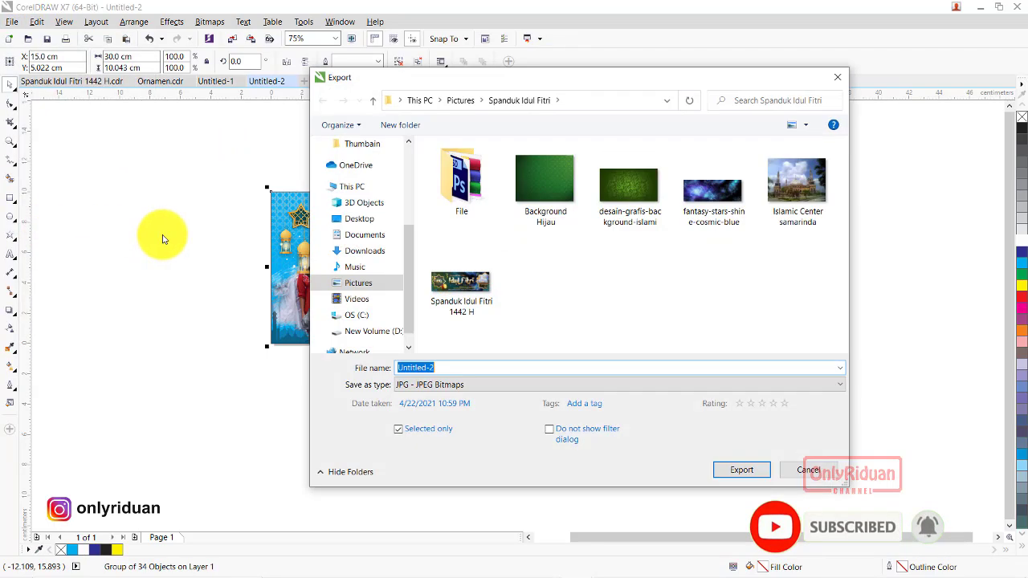
click(474, 289)
click(489, 368)
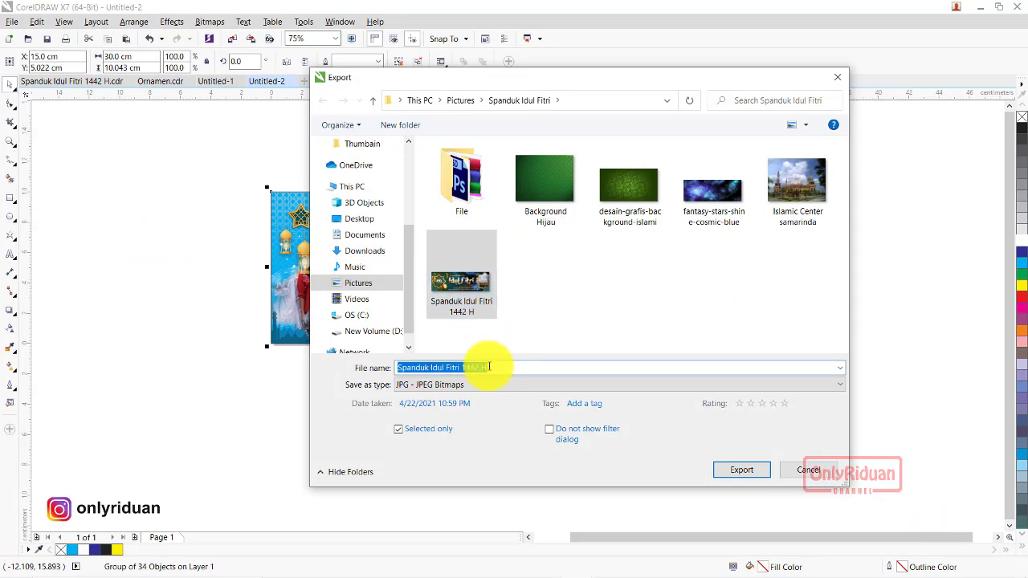
text( 02)
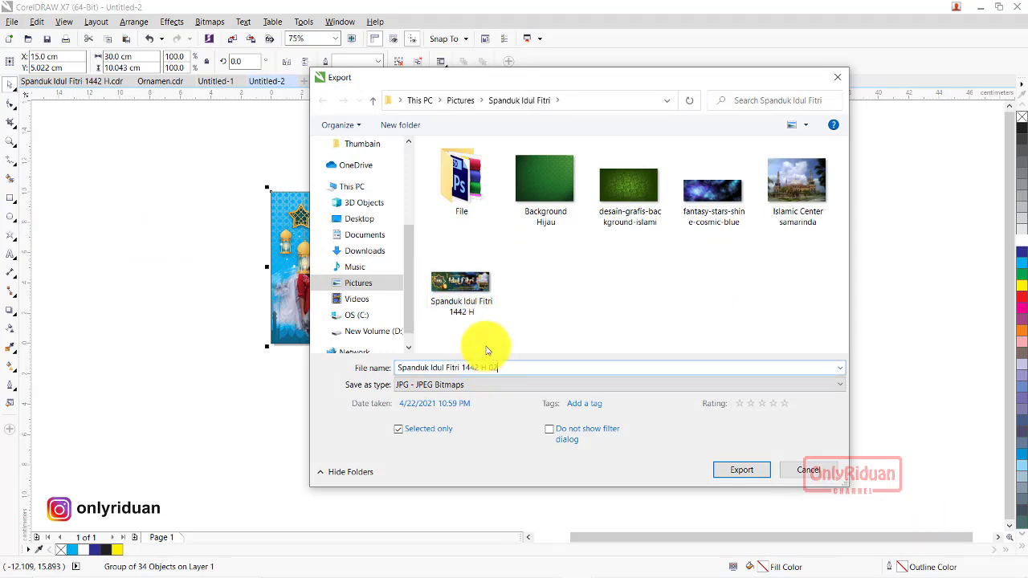
click(734, 473)
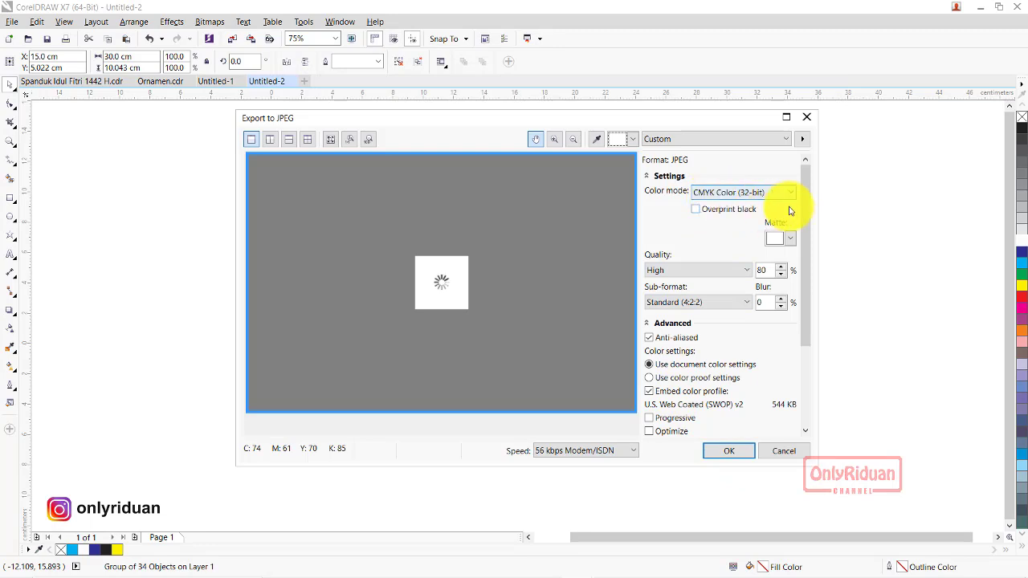
- Set the blue banner's JPEG export width to 300 cm at 72 dpi resolution
drag(806, 195, 818, 328)
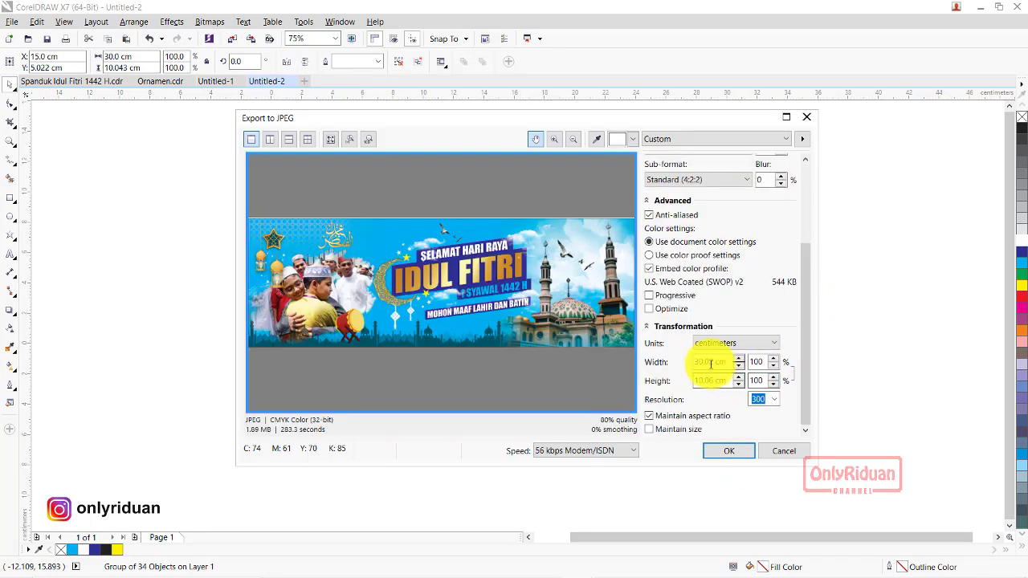
drag(712, 362, 684, 362)
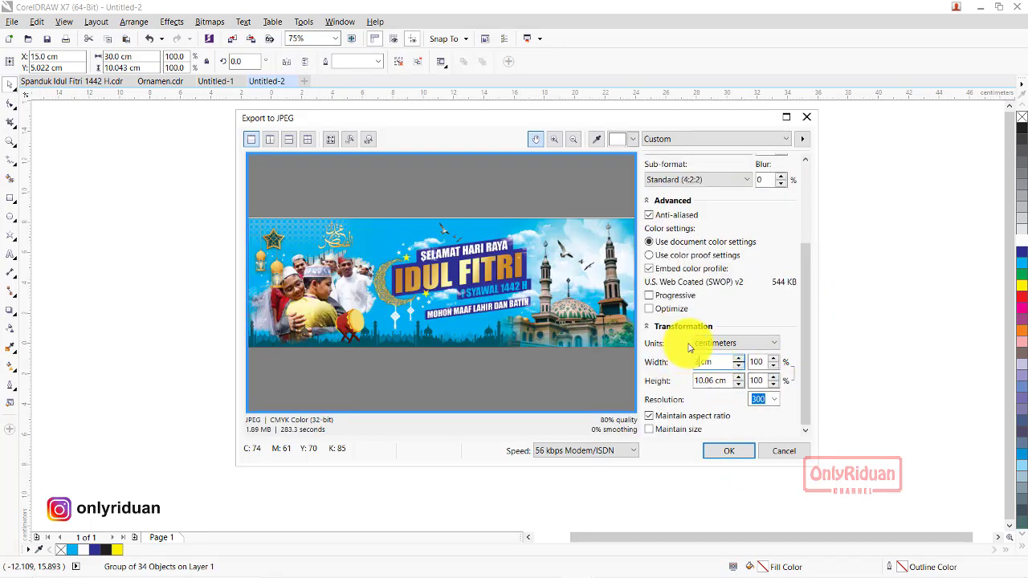
click(705, 382)
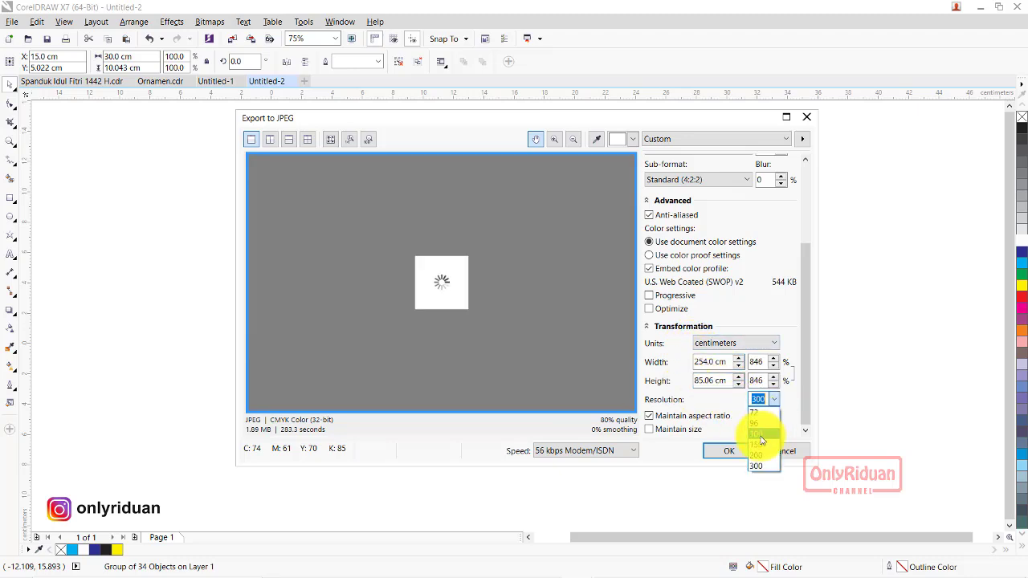
click(760, 416)
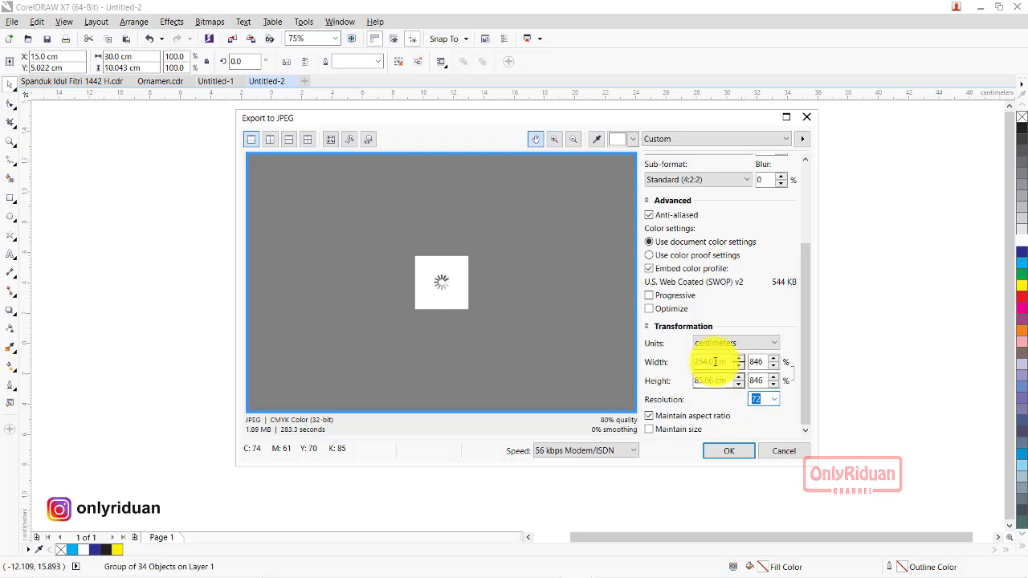
drag(715, 361, 679, 361)
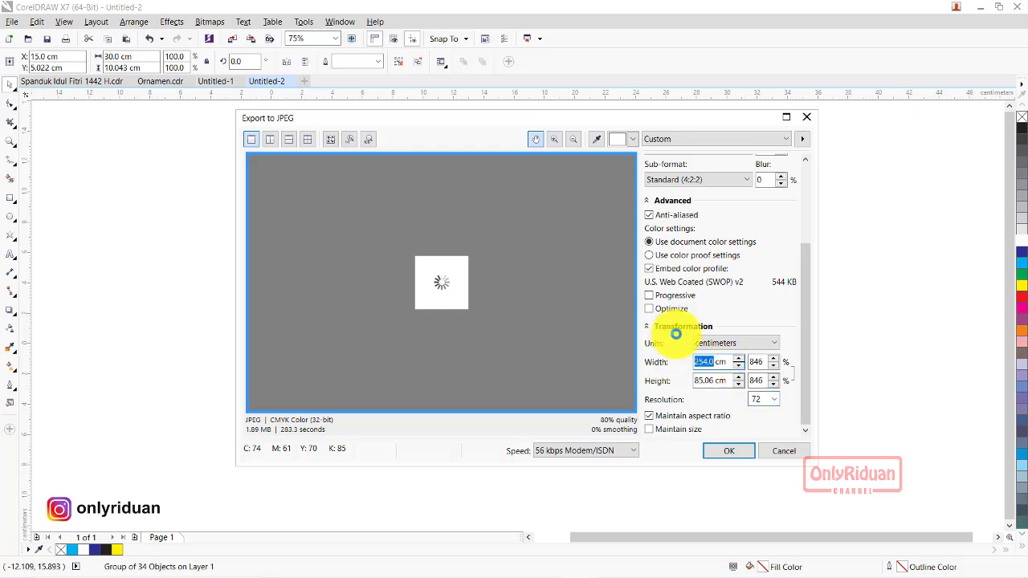
text(300)
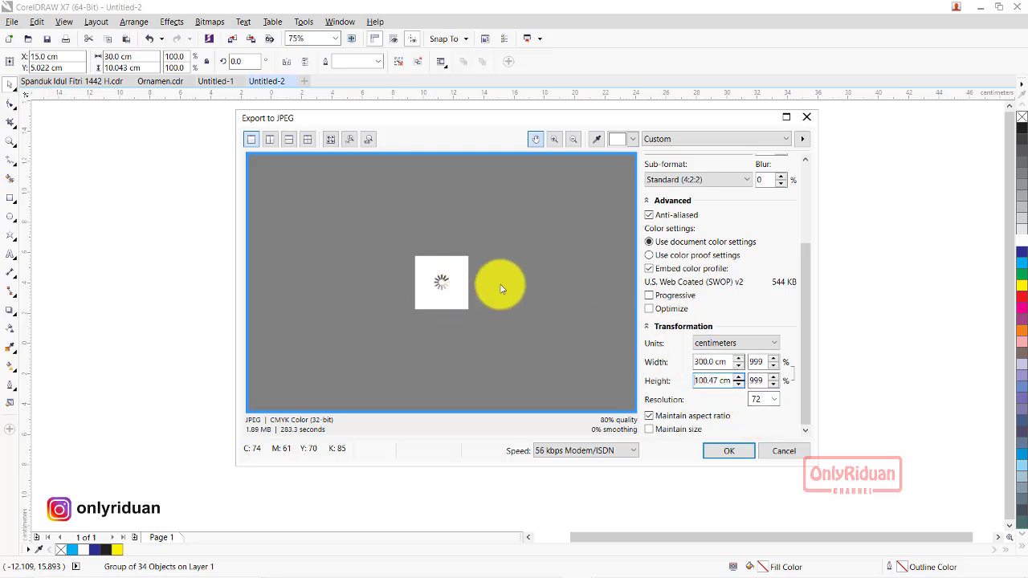
- Pan the export preview across the Idul Fitri text, mosque and people photo
mouse_move(533, 298)
mouse_down()
mouse_move(511, 230)
mouse_move(439, 244)
mouse_up()
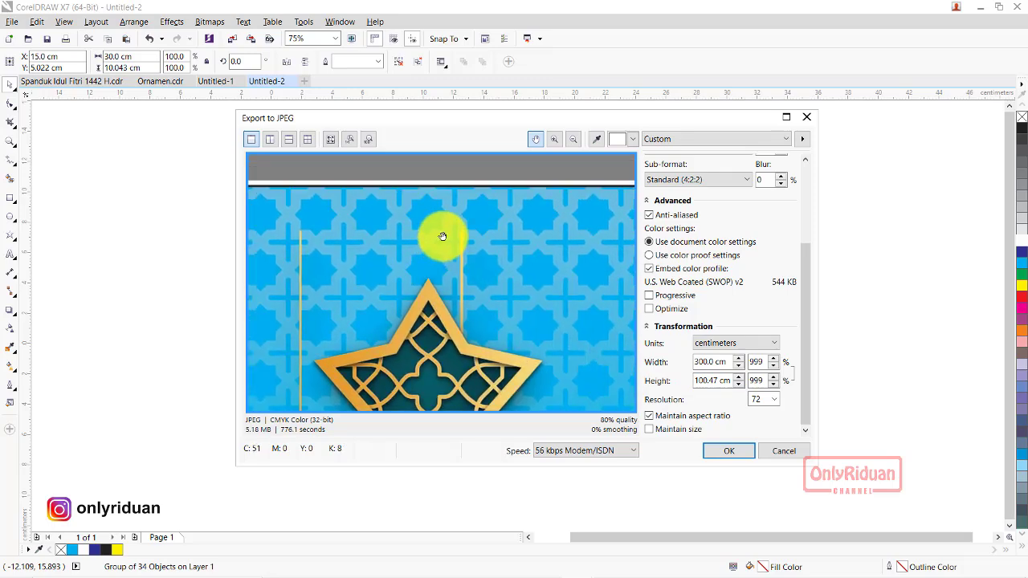
scroll(442, 236, down, 2)
scroll(439, 232, down, 2)
scroll(438, 232, down, 2)
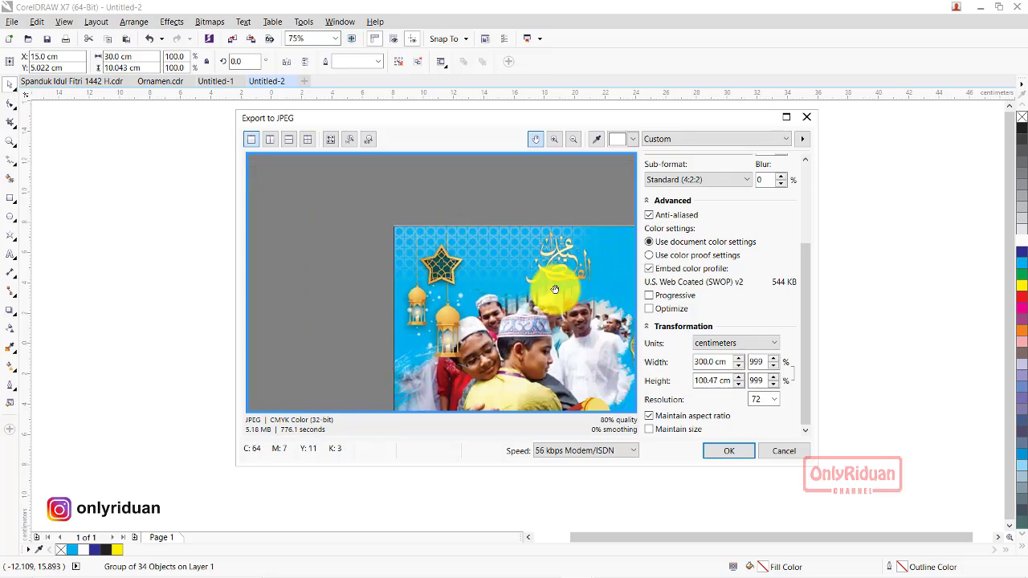
mouse_move(554, 290)
mouse_down()
mouse_move(443, 291)
mouse_move(686, 287)
mouse_up()
drag(539, 172, 467, 247)
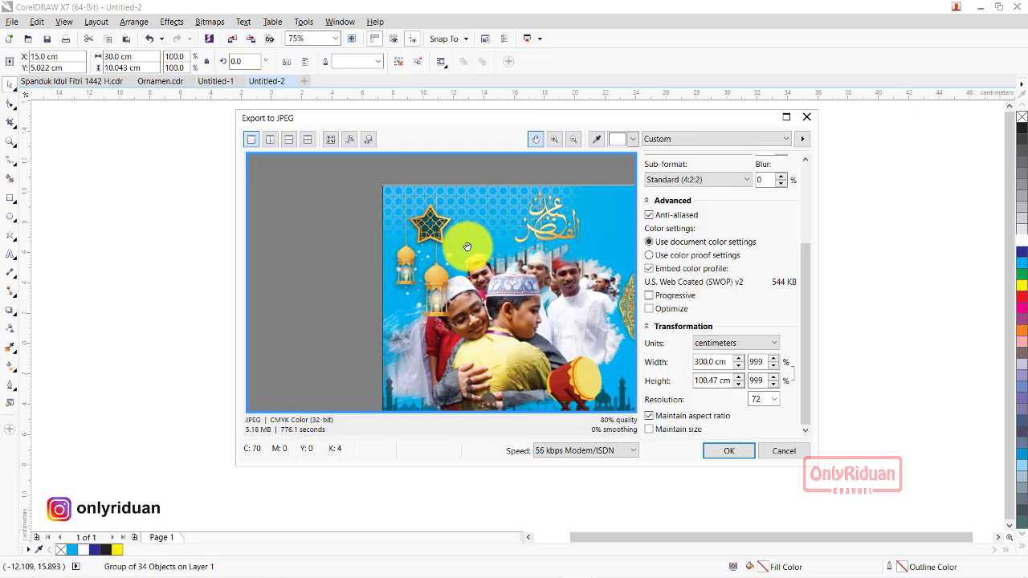
drag(535, 277, 450, 241)
drag(578, 265, 482, 257)
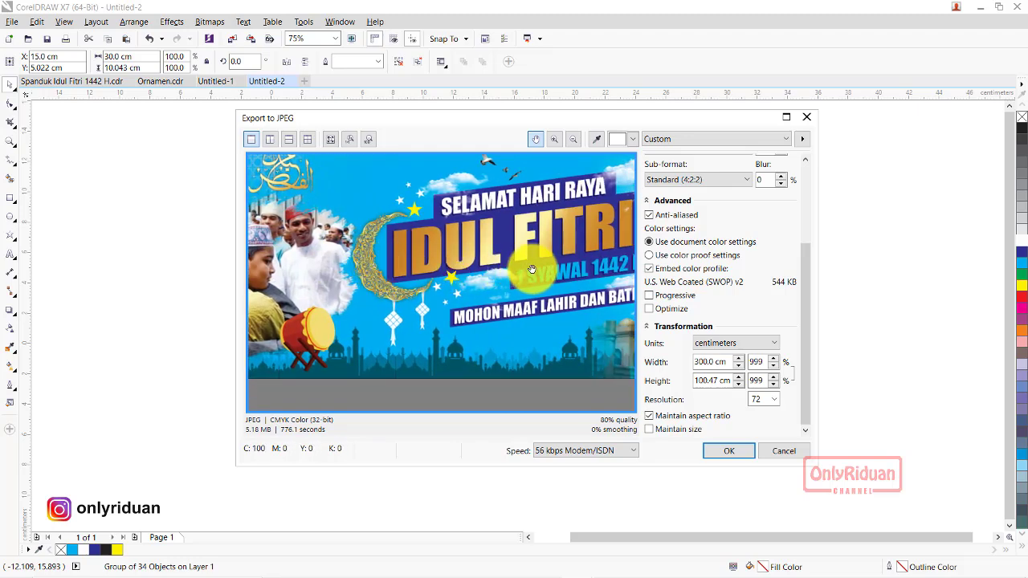
drag(610, 273, 524, 270)
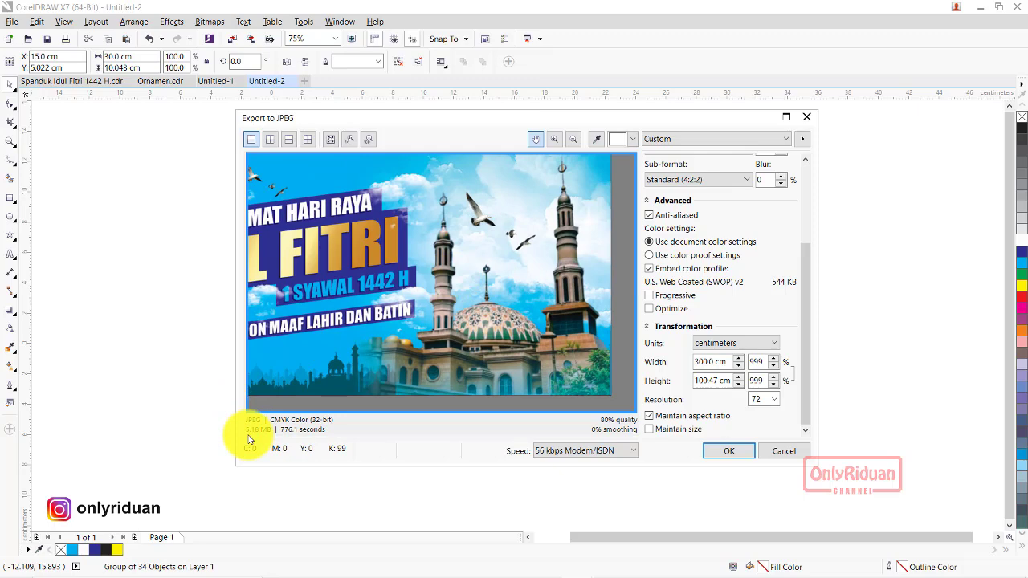
drag(578, 282, 395, 298)
drag(267, 291, 608, 293)
drag(321, 269, 429, 272)
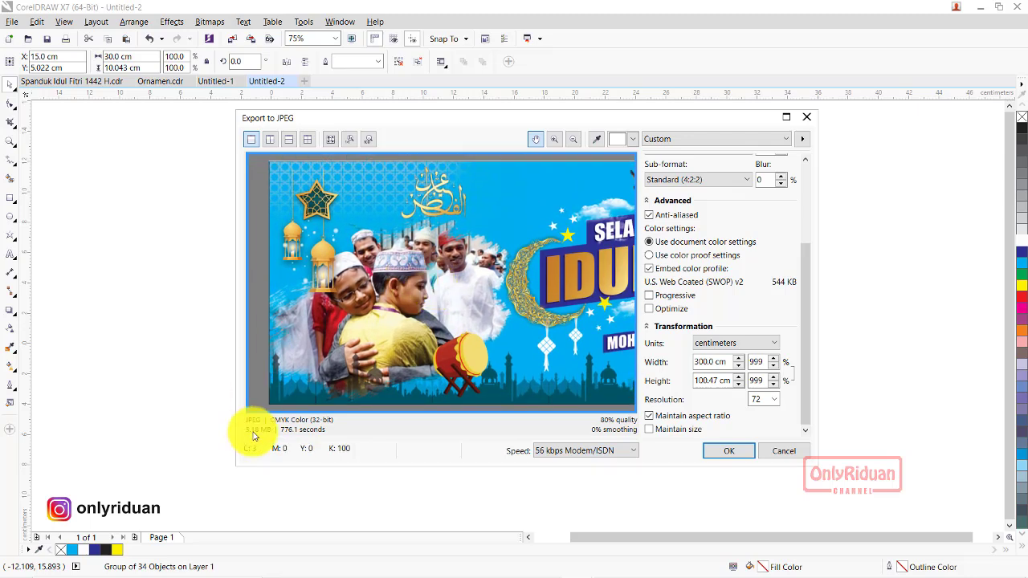
- Export the blue banner, then view Spanduk Idul Fitri 1442 H and 1442 H 02 in Photos
click(731, 455)
mouse_move(376, 565)
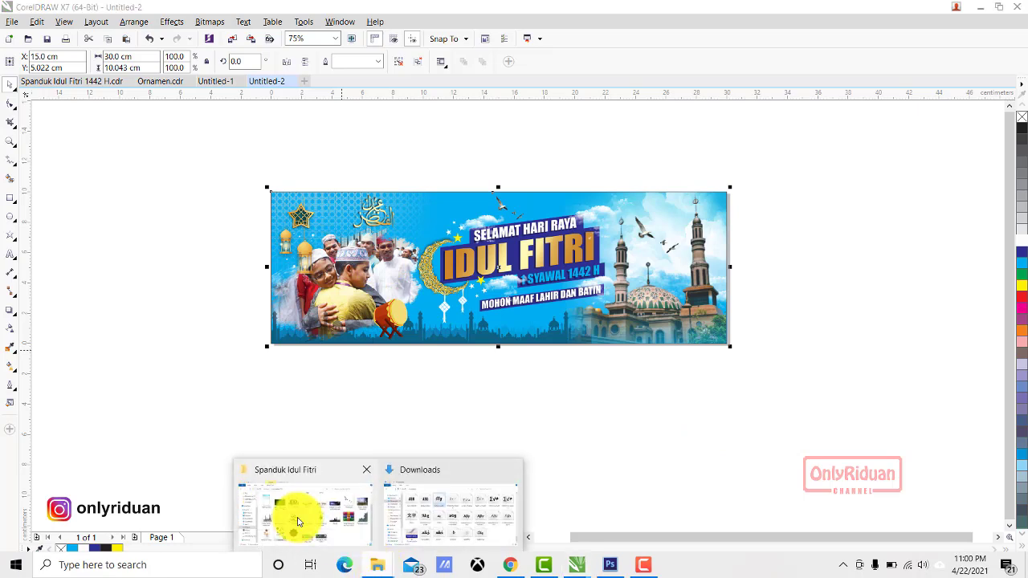
click(294, 516)
click(591, 406)
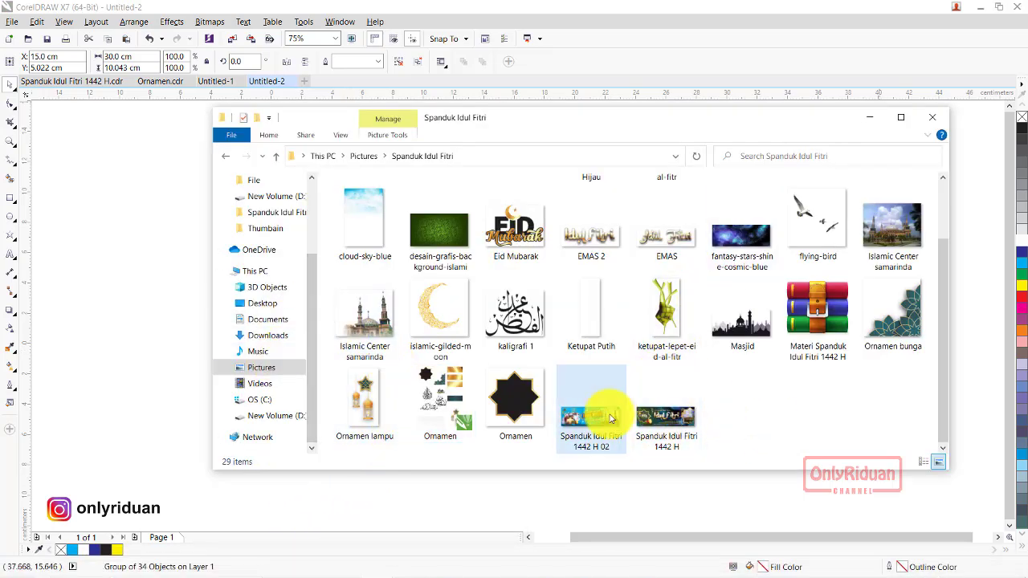
click(663, 426)
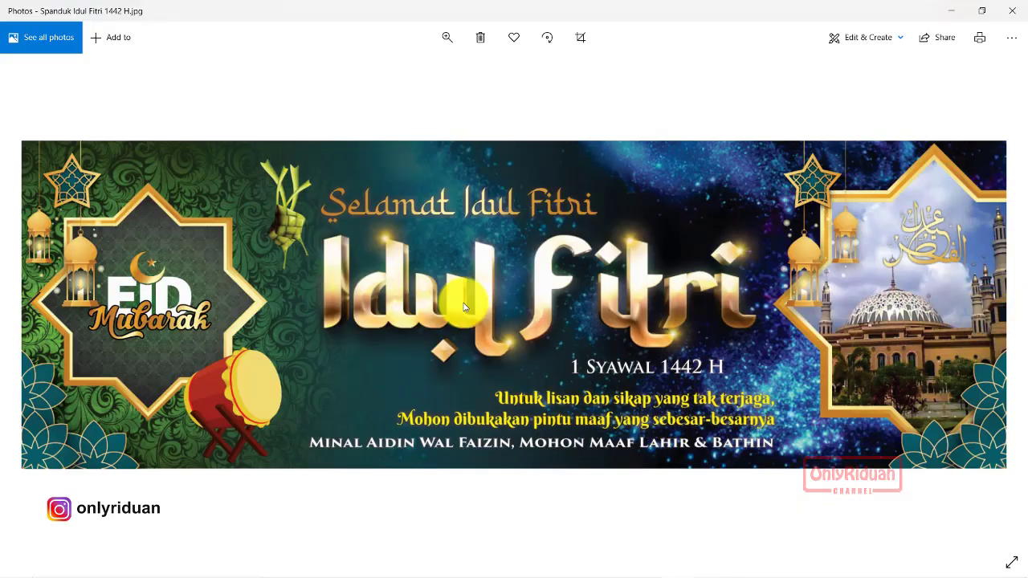
click(37, 308)
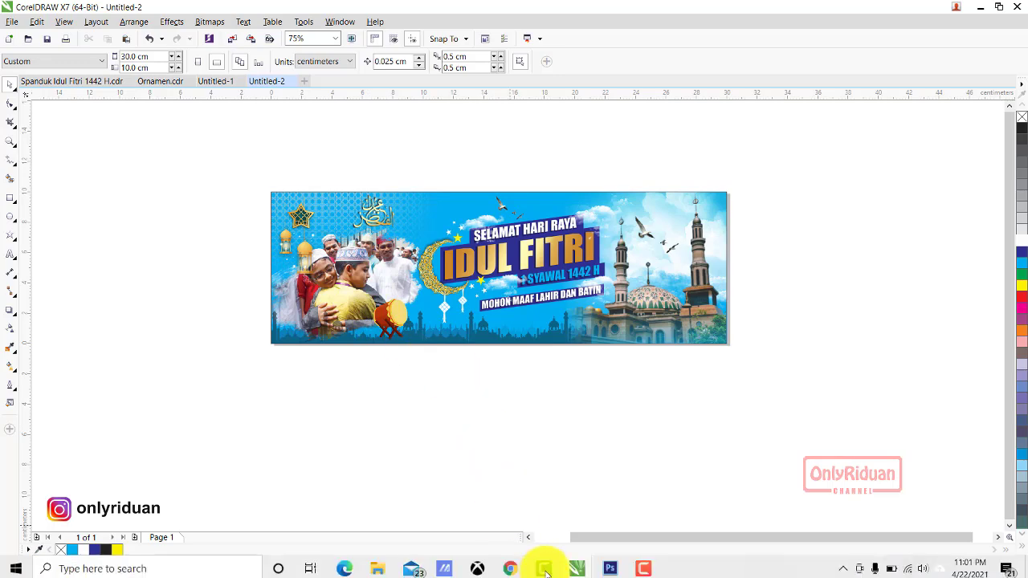
- Switch to the Hijau PSD and select the date, heading, greeting lines and mosque photo layers
click(612, 566)
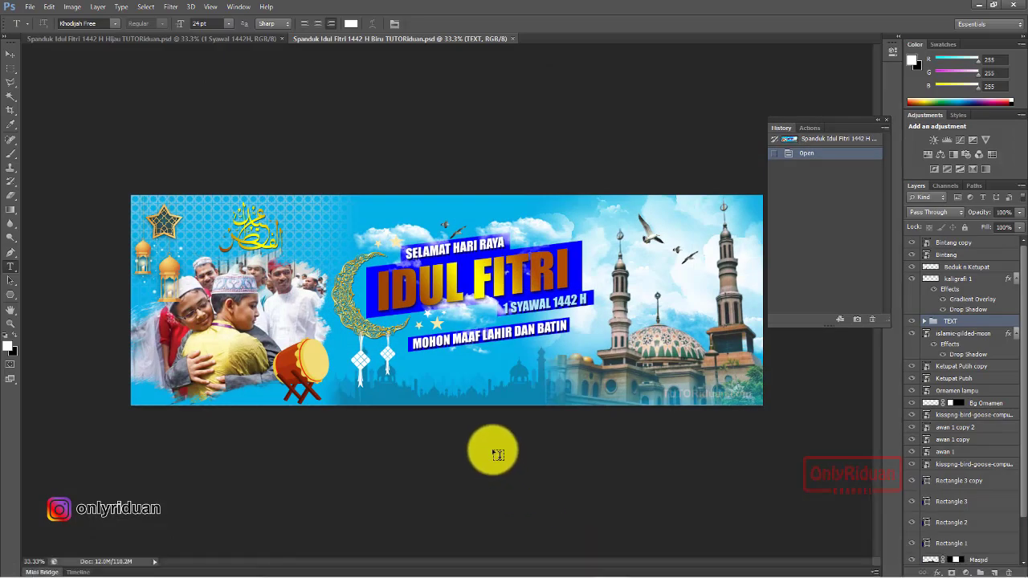
click(222, 40)
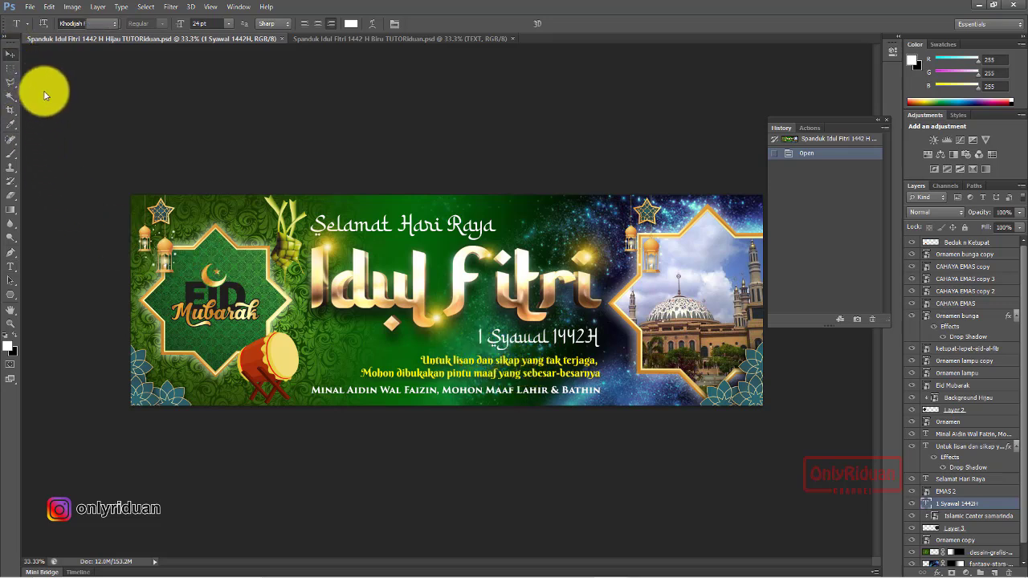
click(10, 54)
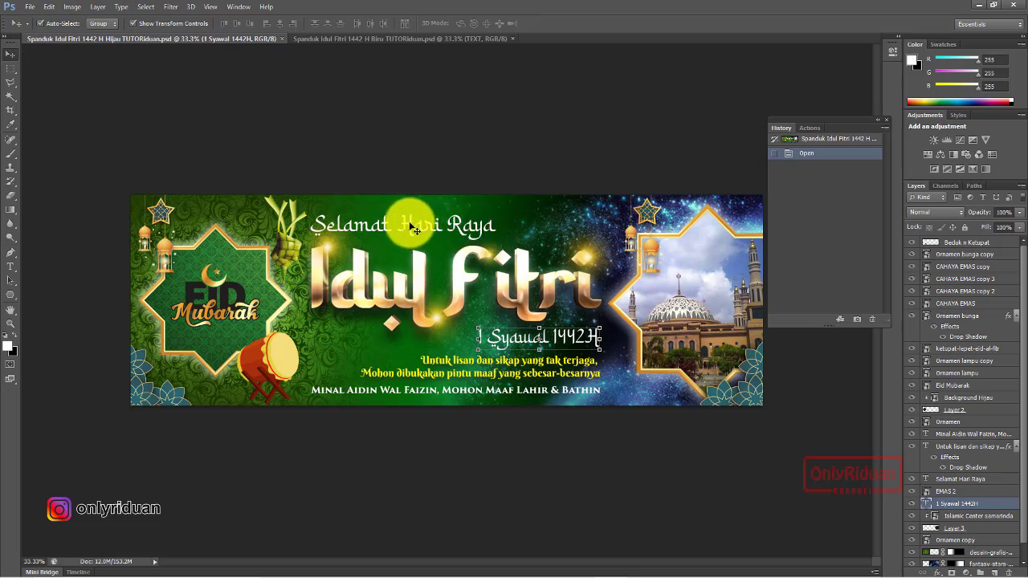
click(414, 229)
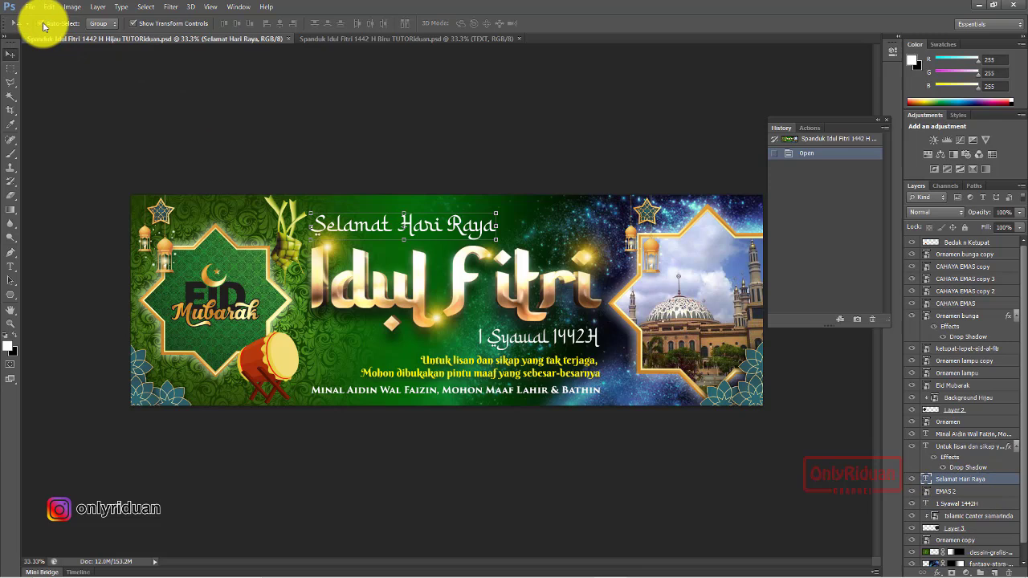
click(463, 383)
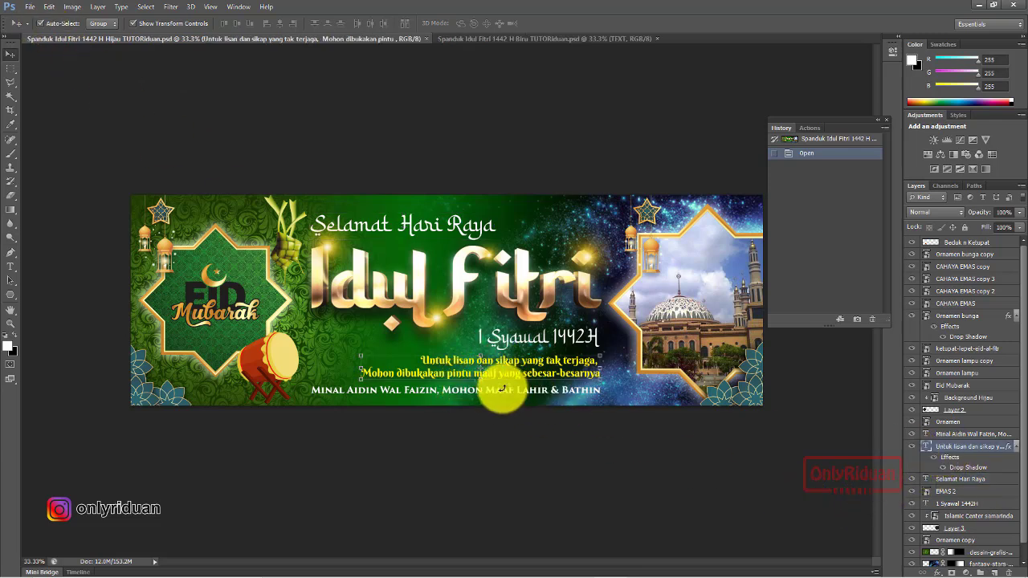
click(523, 394)
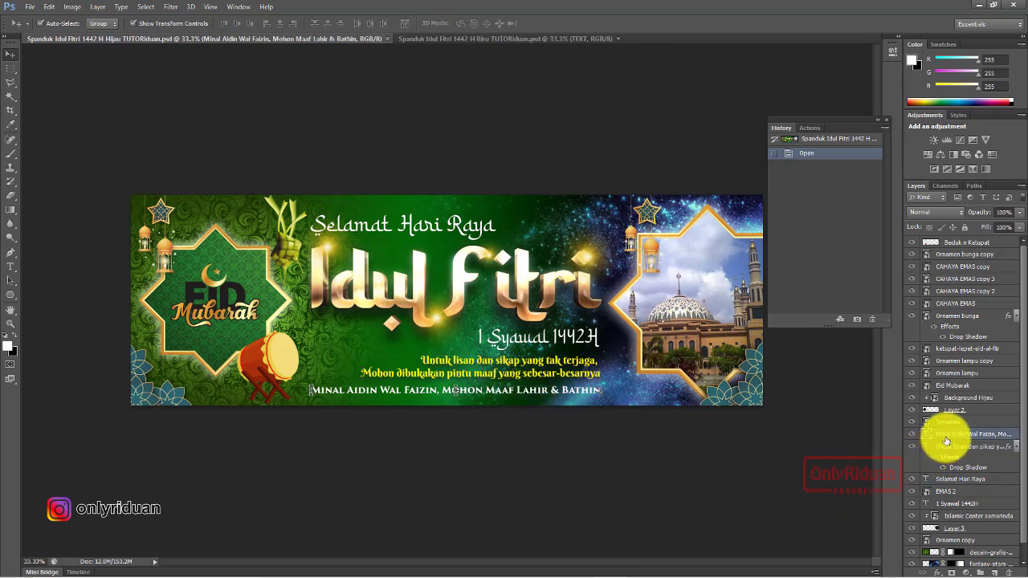
click(673, 333)
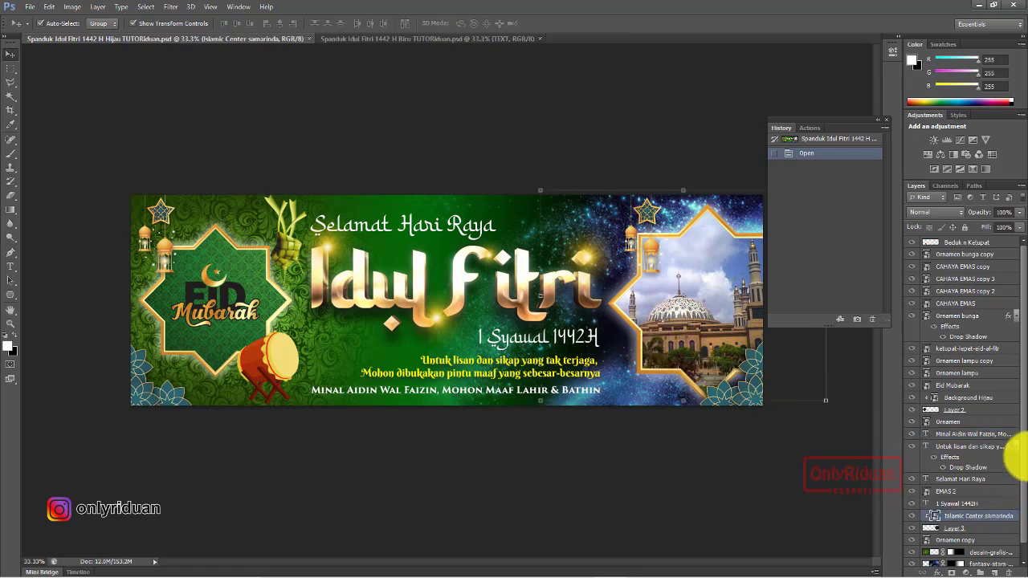
scroll(1020, 434, down, 1)
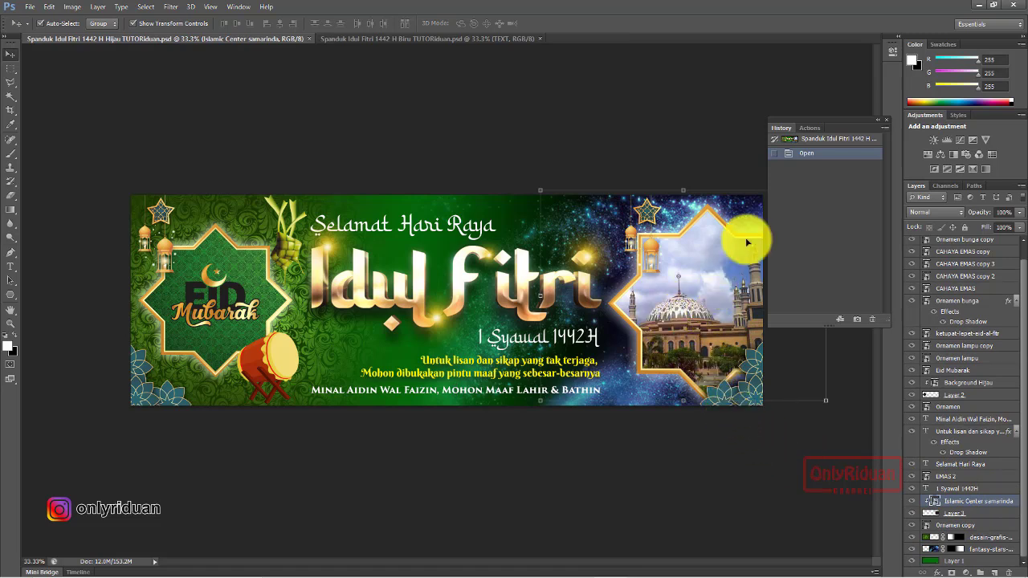
drag(812, 123, 210, 111)
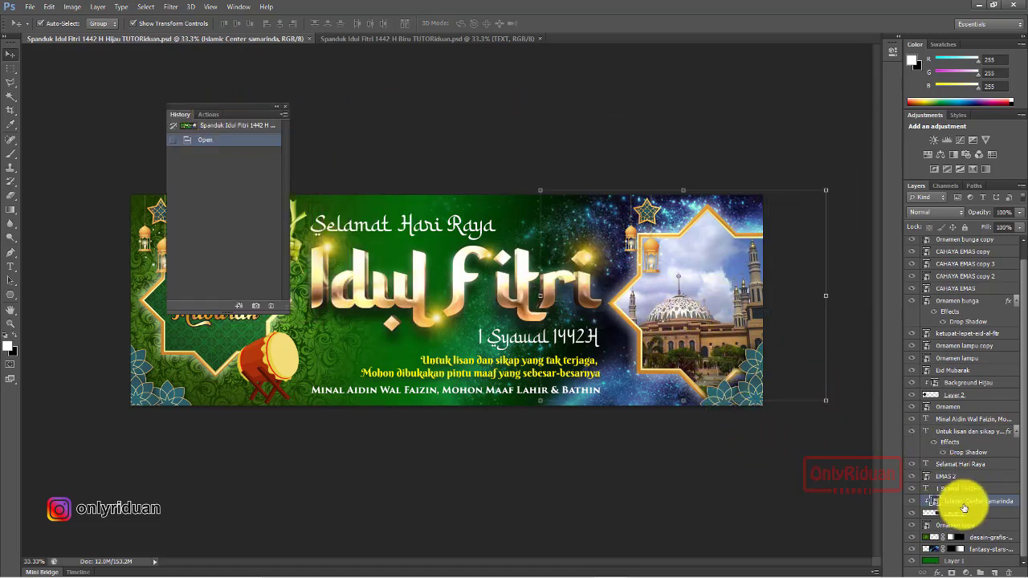
- Place the mosque photo from the Pictures folder into the green banner
click(30, 7)
click(64, 223)
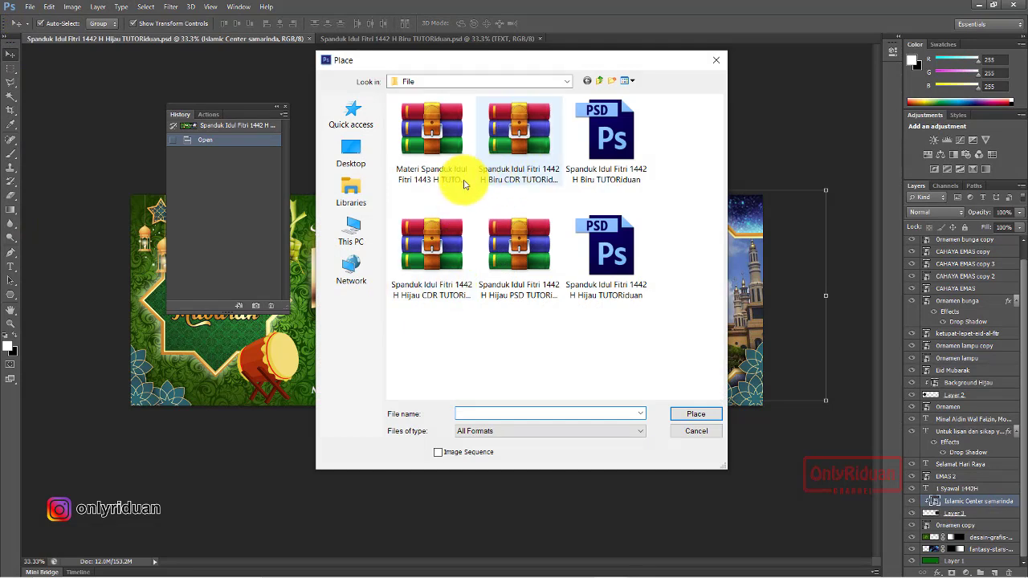
click(568, 83)
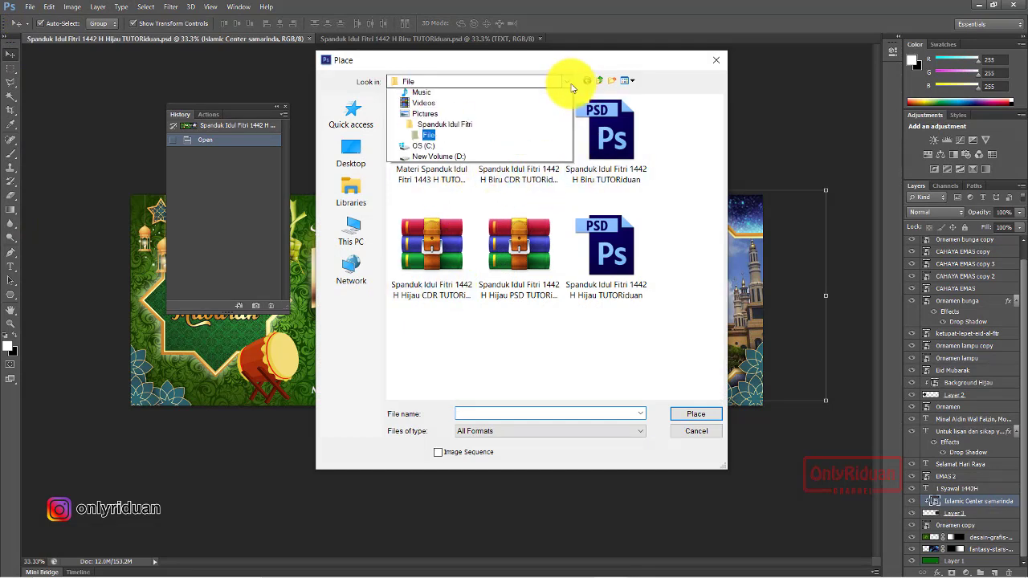
click(431, 235)
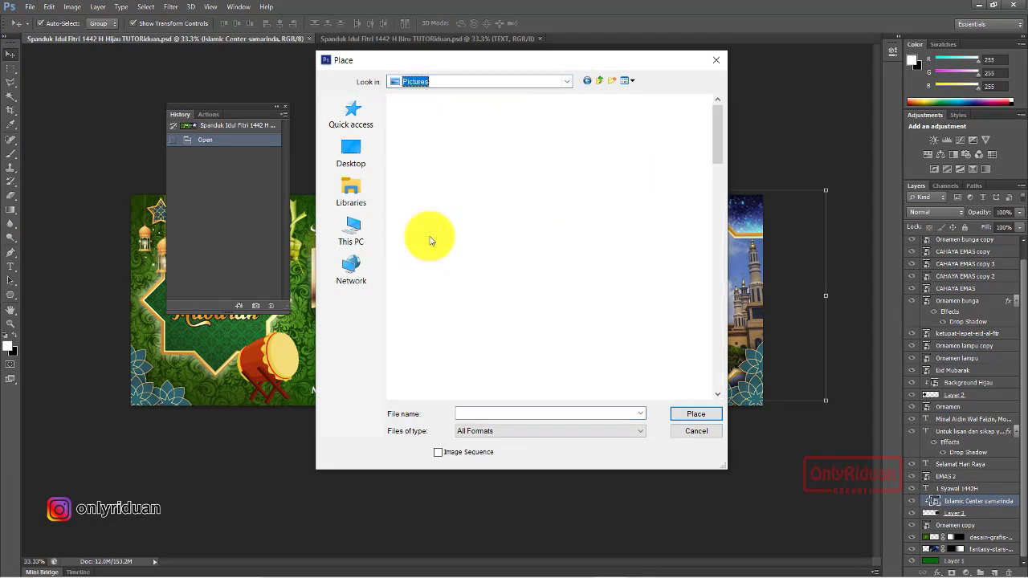
click(615, 265)
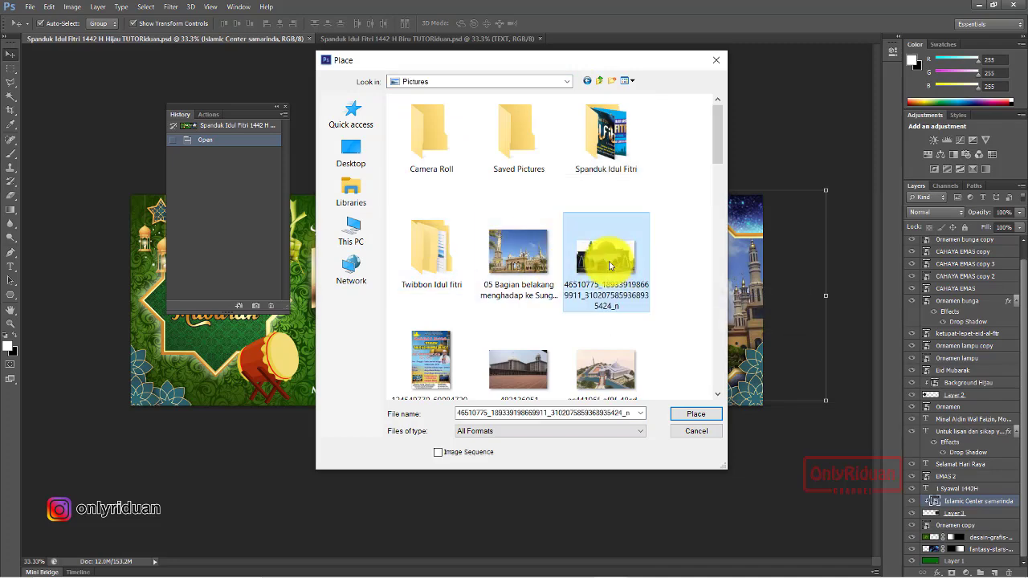
click(709, 416)
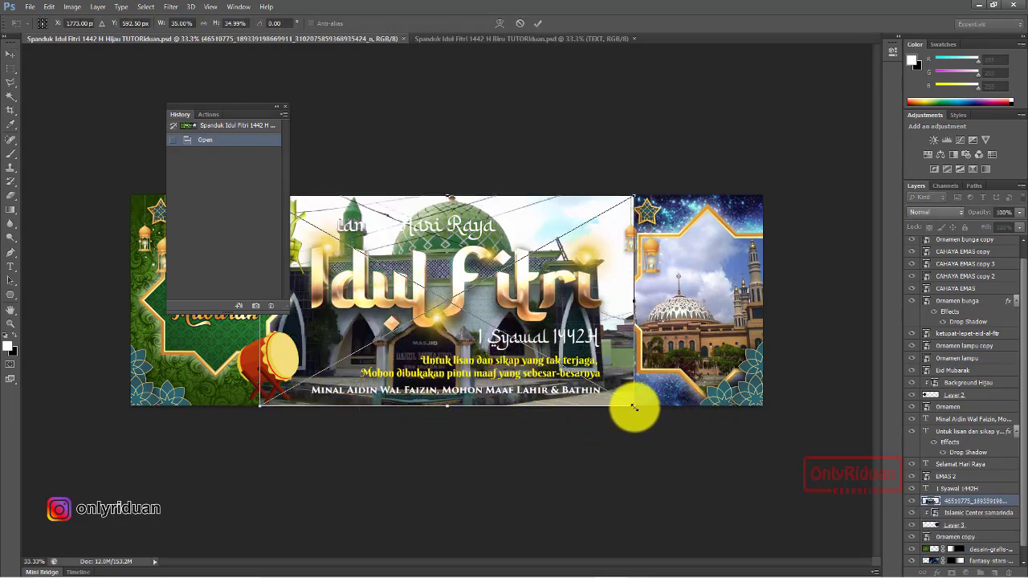
- Scale the photo to about 26% and position it over the right star frame
drag(633, 407, 584, 377)
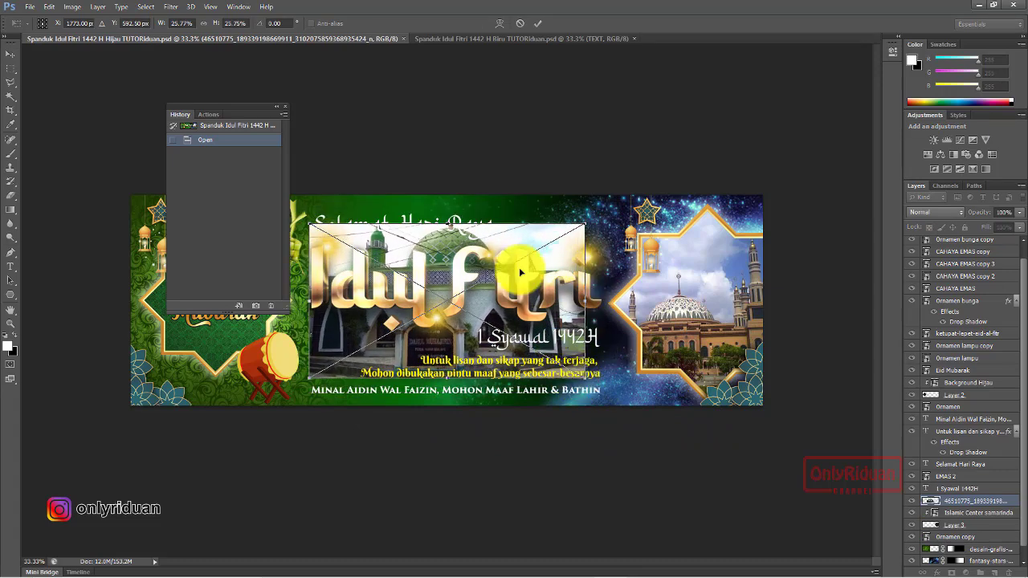
drag(517, 245, 776, 231)
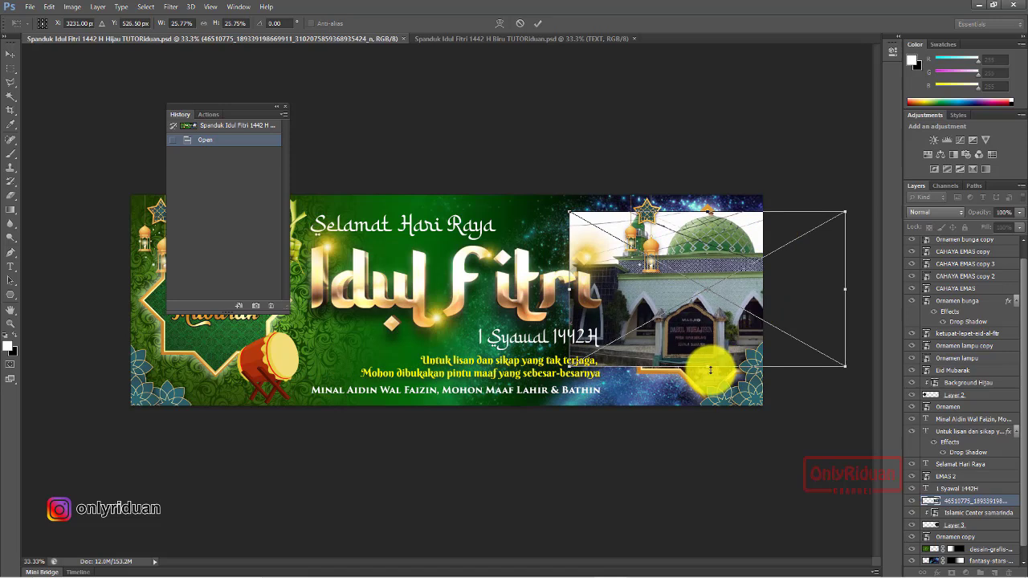
drag(708, 366, 708, 385)
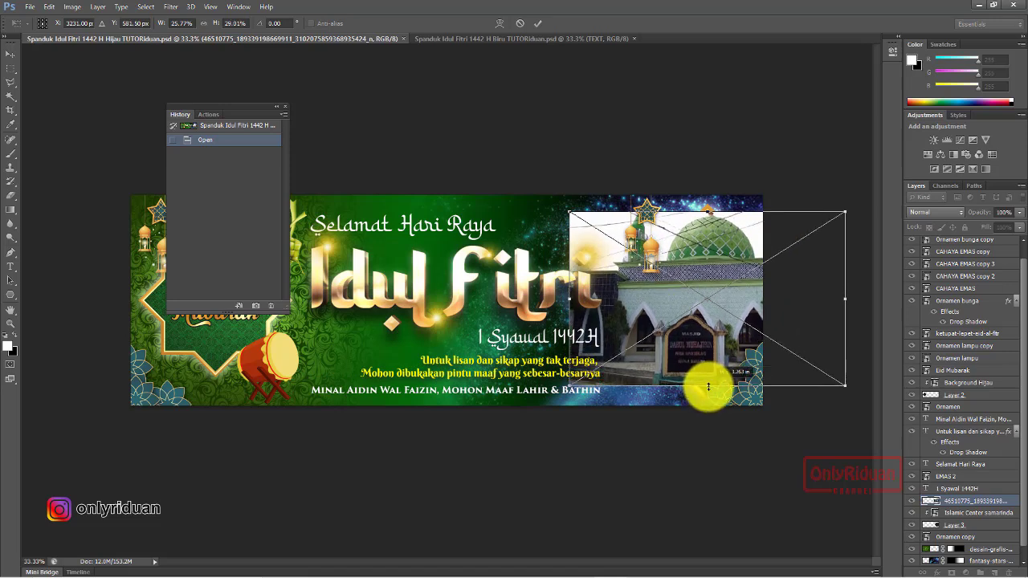
click(537, 26)
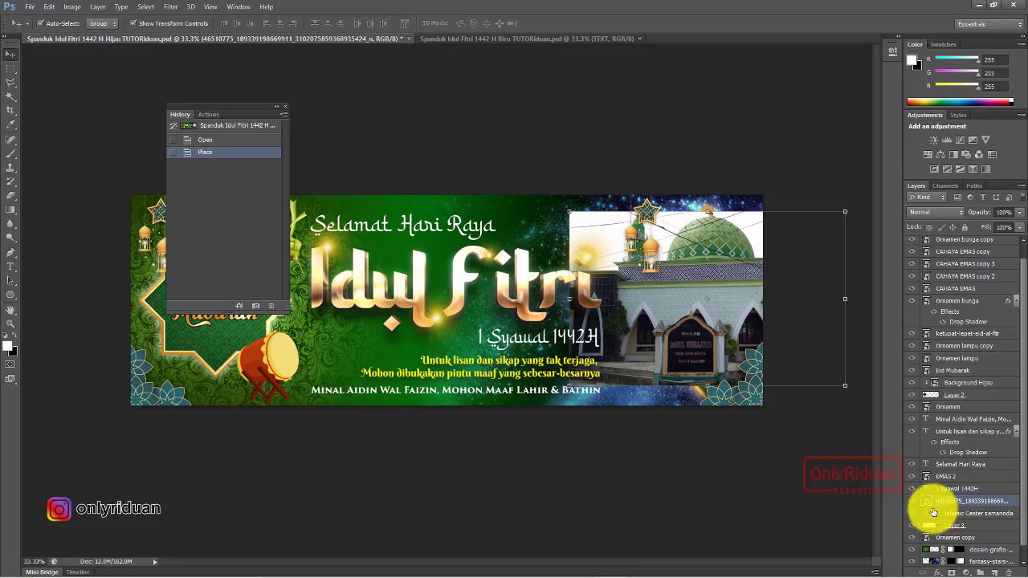
- Clip the mosque photo into the star frame and hide the History panel
key(alt)
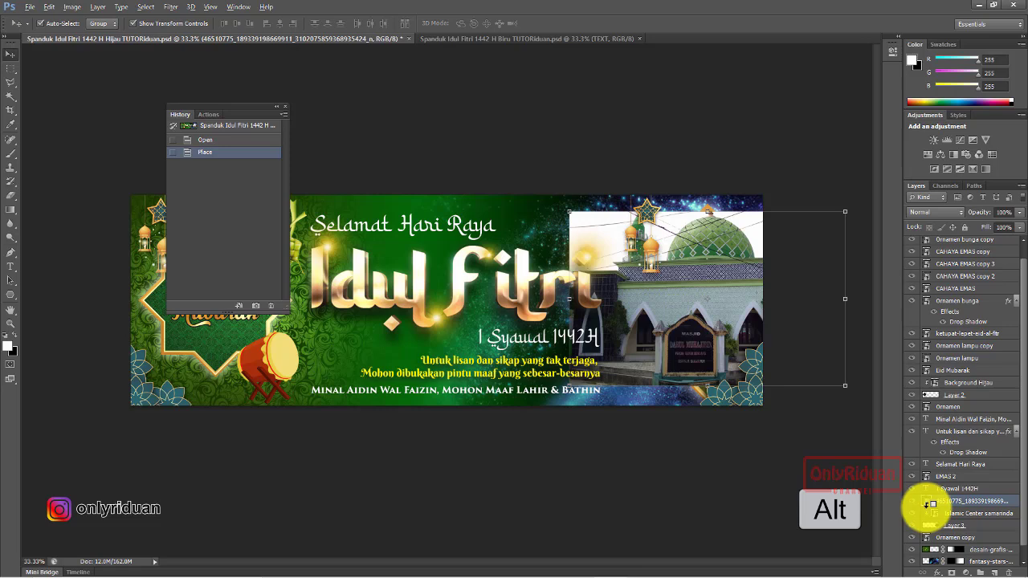
alt+click(929, 504)
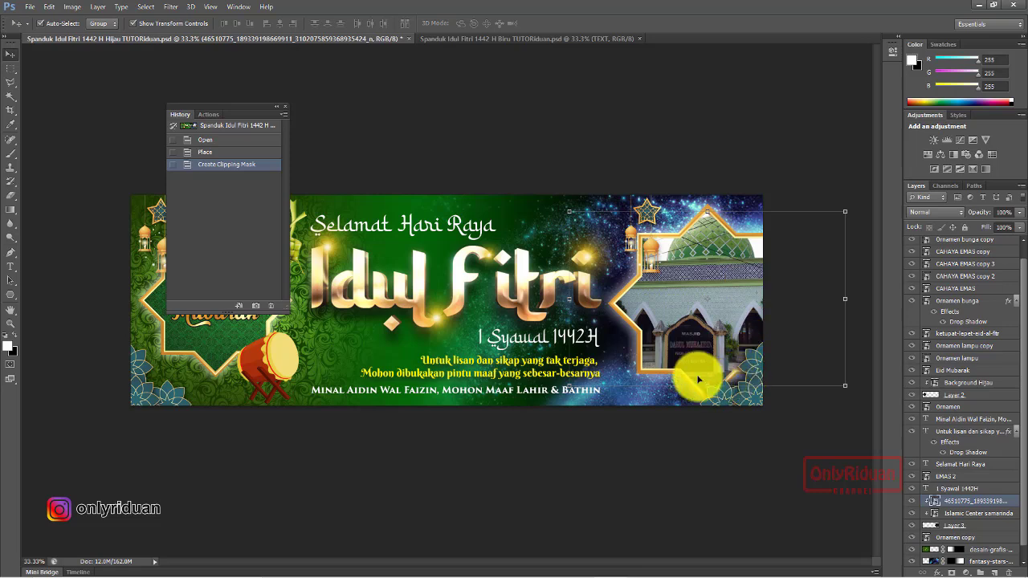
click(715, 128)
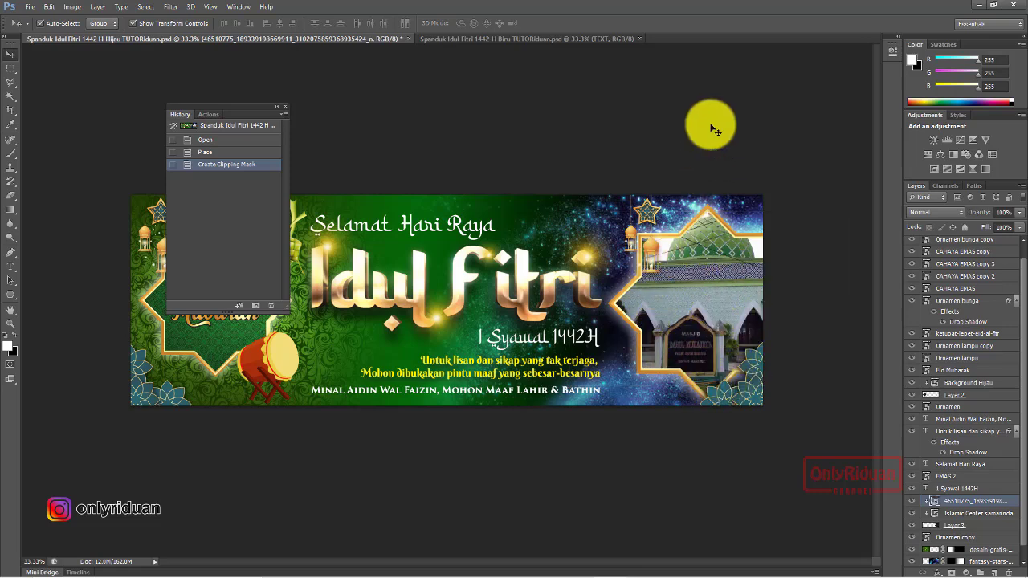
key(alt+F9)
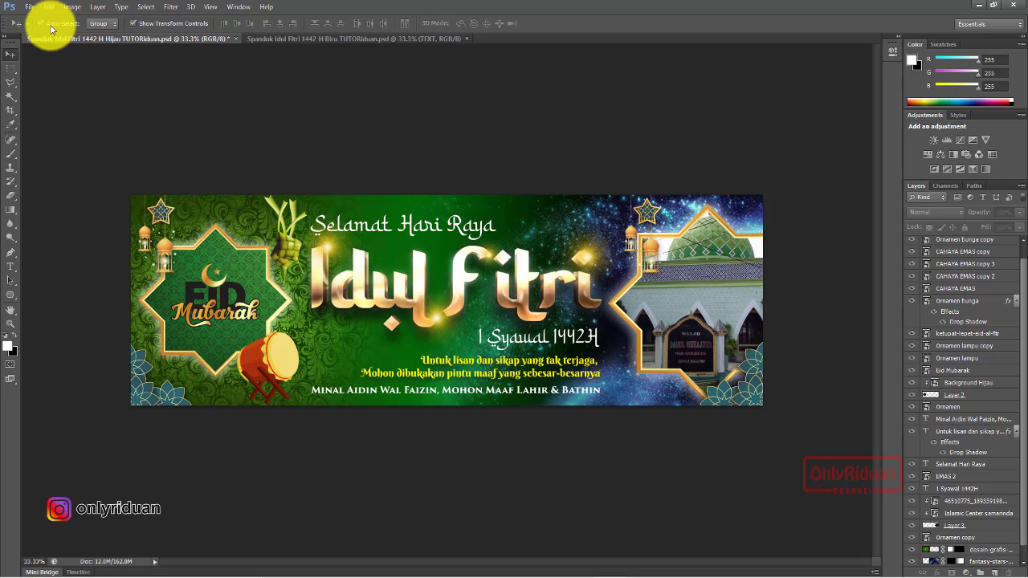
- Nudge the Beduk n Ketupat drum layer slightly to the left
click(261, 365)
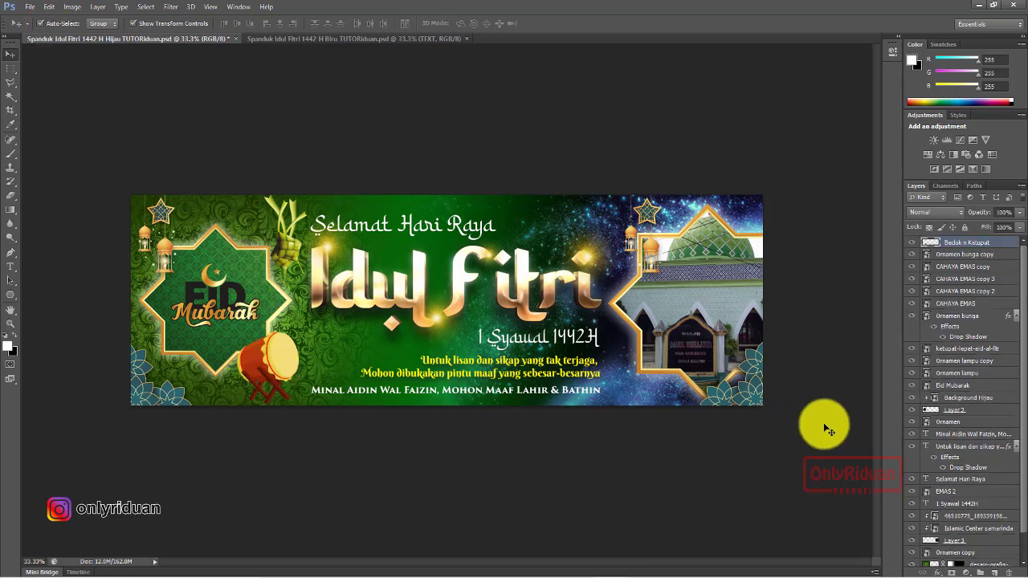
click(963, 243)
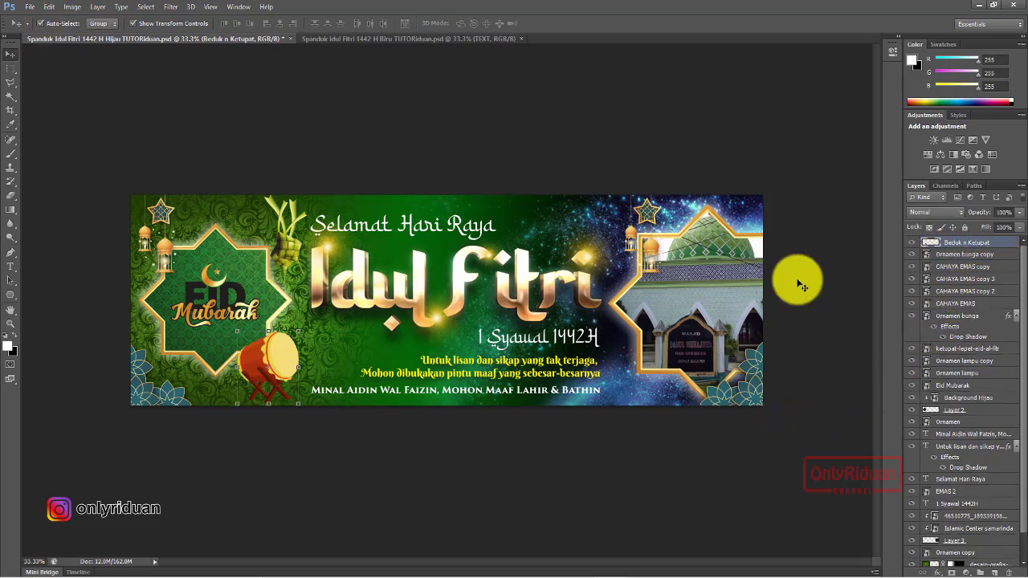
drag(277, 359, 275, 360)
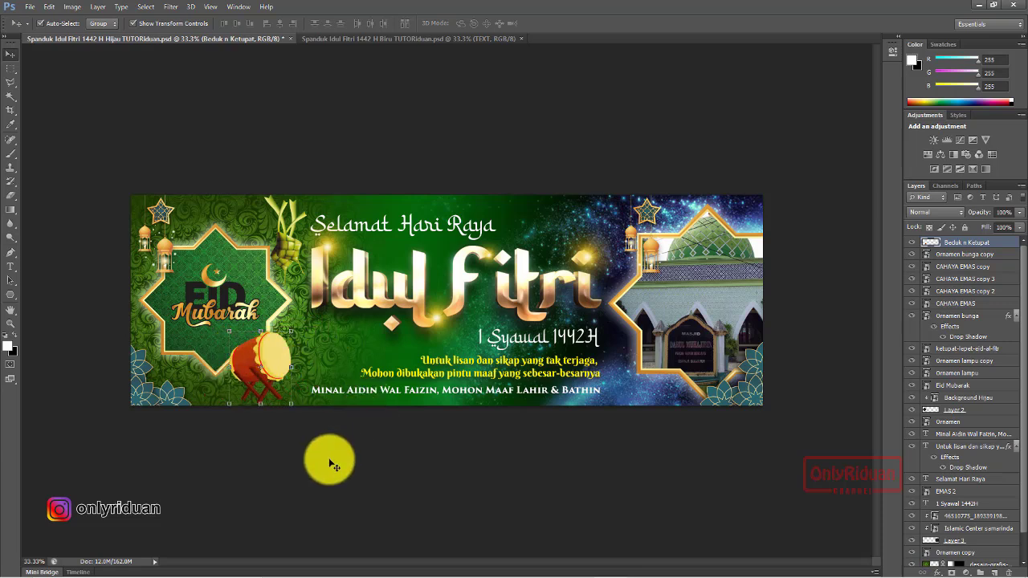
click(166, 247)
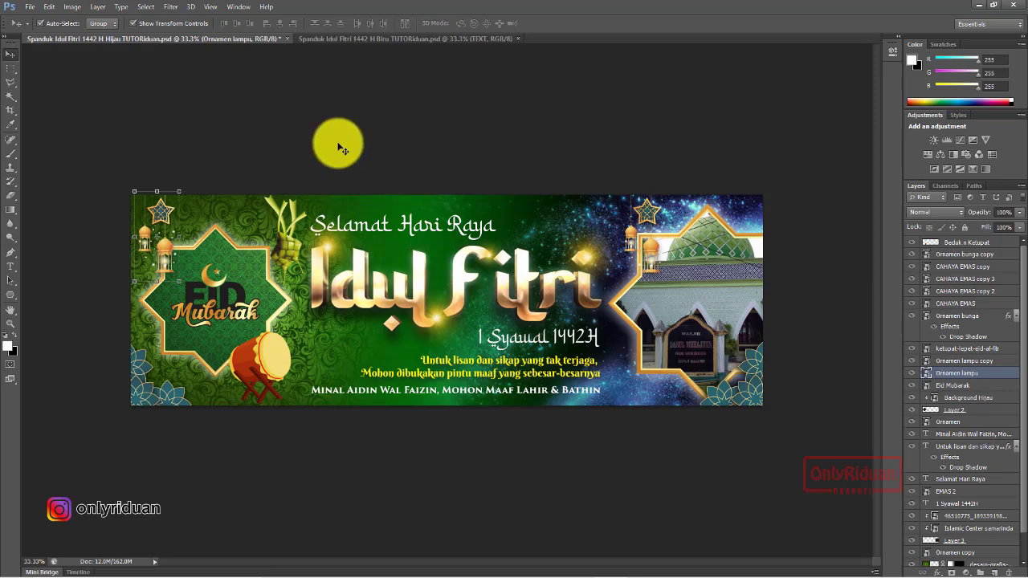
- Switch to the Biru banner, select its drum and text, and expand the TEXT group
click(395, 44)
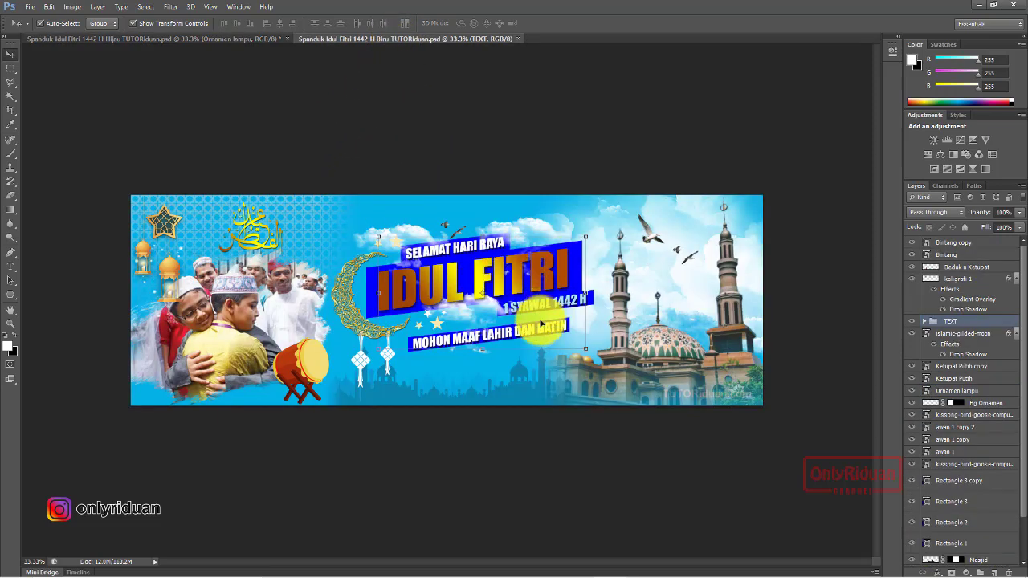
click(310, 374)
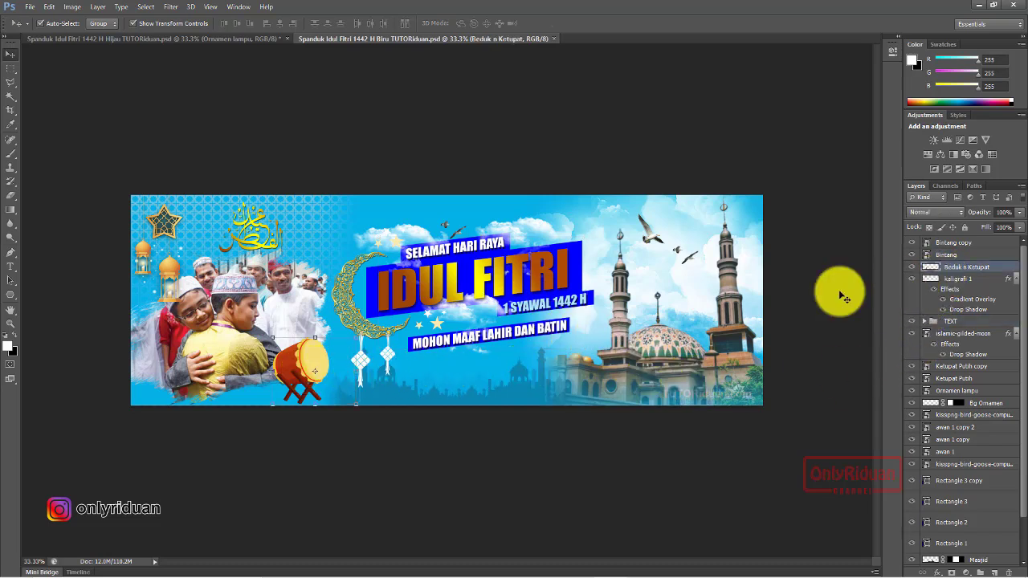
click(498, 342)
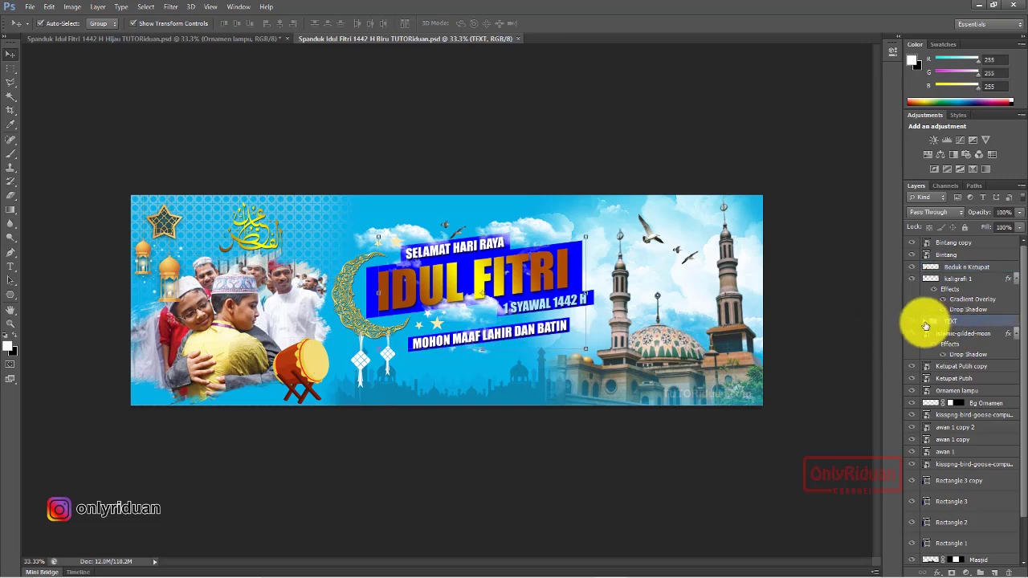
click(926, 322)
click(926, 323)
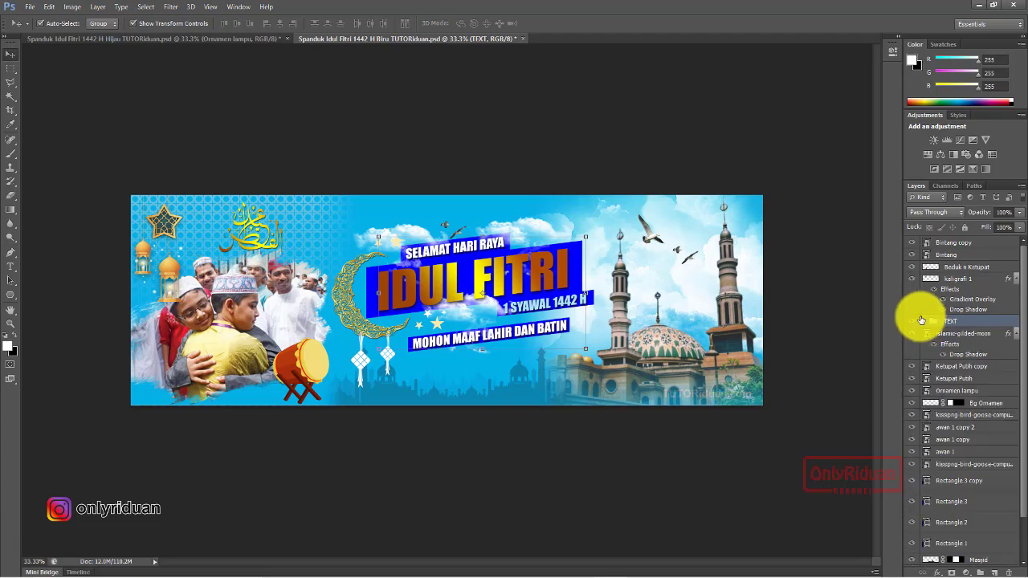